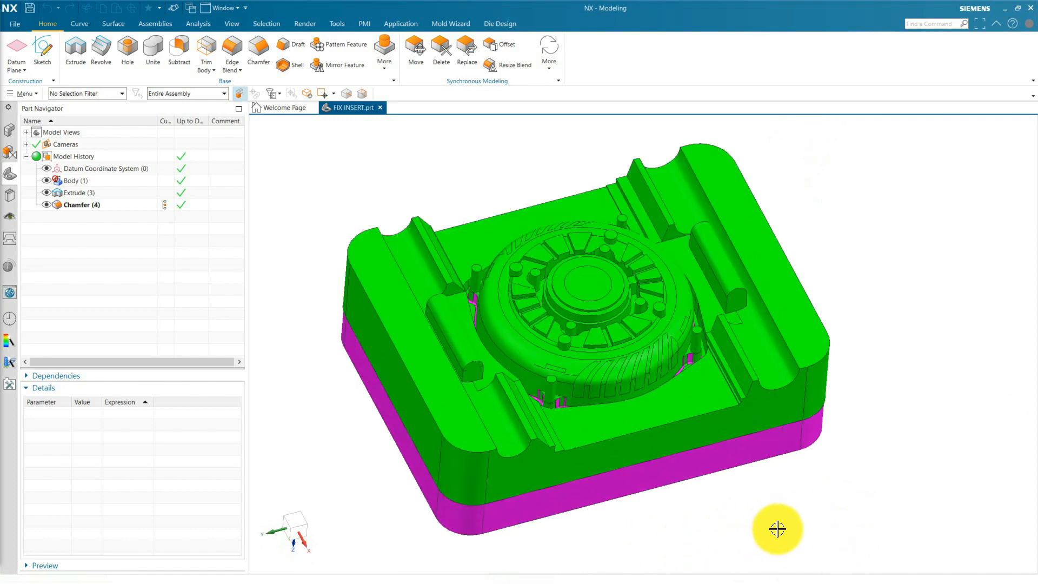
Examine the overall shape of the fixed insert and its circular core from angled and near-overhead viewpoints.
middle_drag(778, 530, 773, 564)
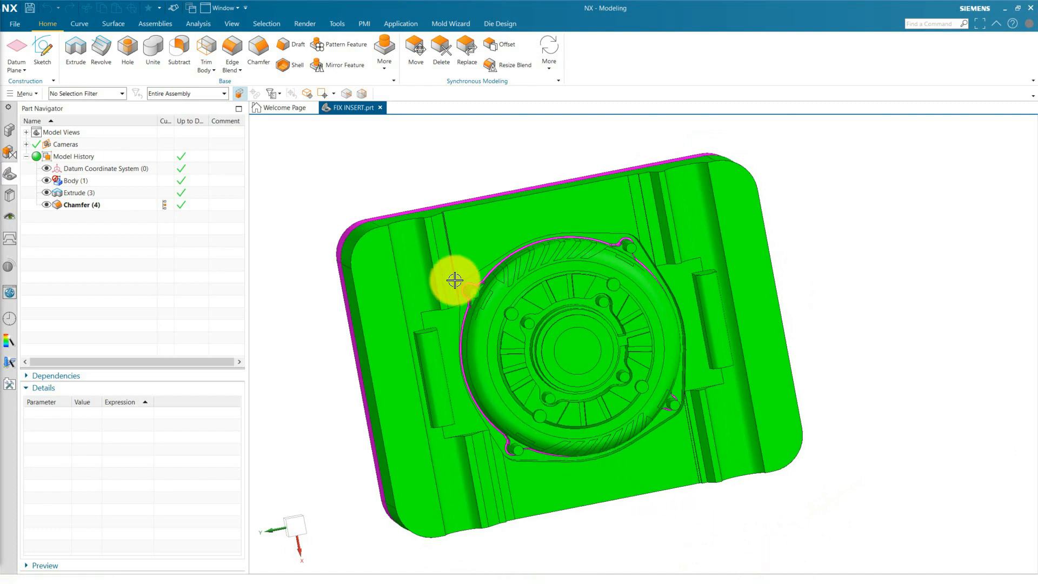
scroll(454, 280, up, 5)
mouse_move(484, 357)
middle_down()
mouse_move(487, 341)
mouse_move(502, 347)
mouse_move(469, 367)
middle_up()
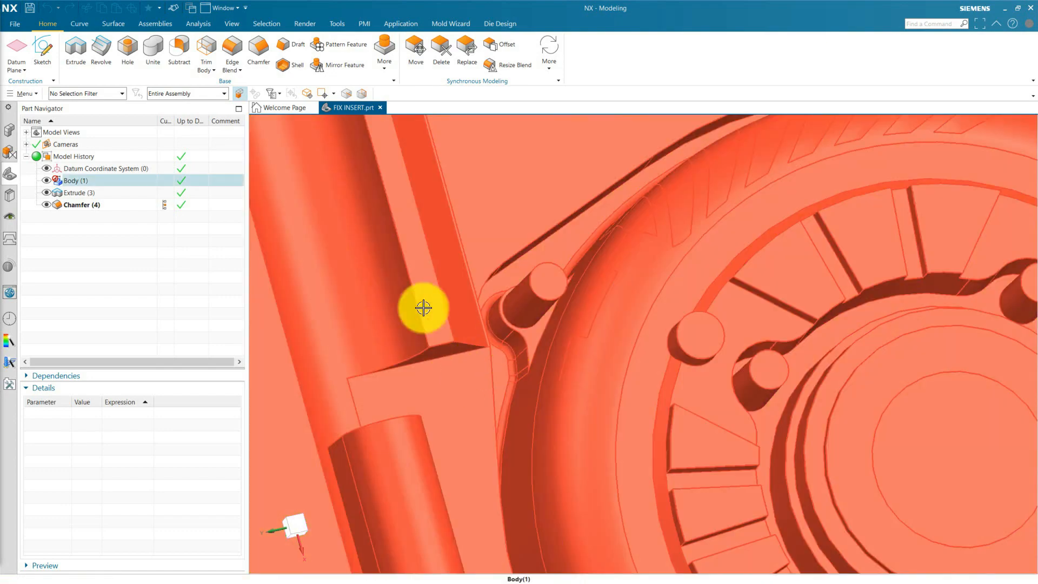
scroll(487, 343, down, 10)
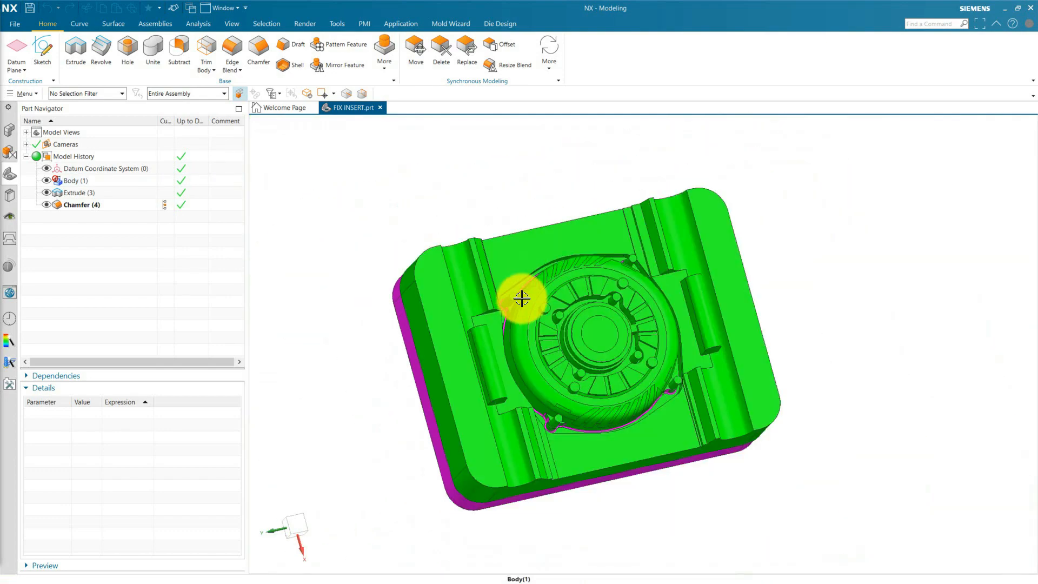
middle_drag(521, 298, 842, 426)
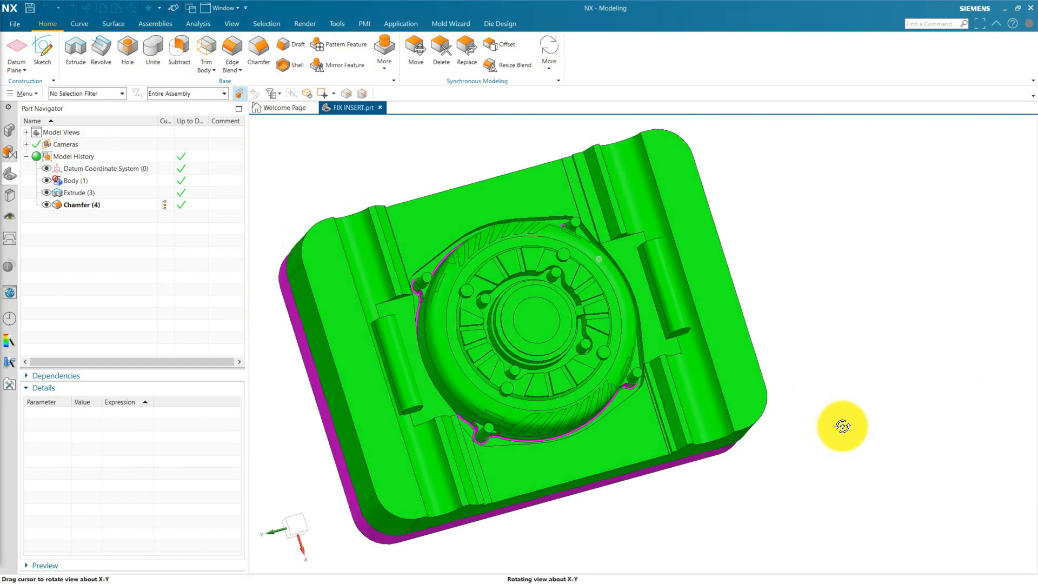
click(79, 178)
click(115, 257)
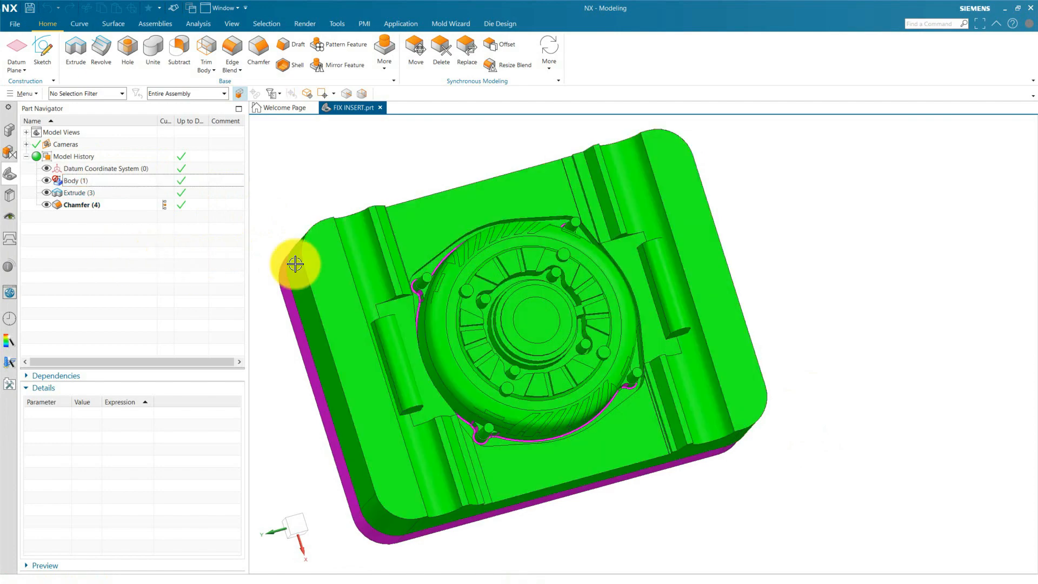
mouse_move(888, 373)
middle_down()
mouse_move(875, 341)
mouse_move(881, 355)
middle_up()
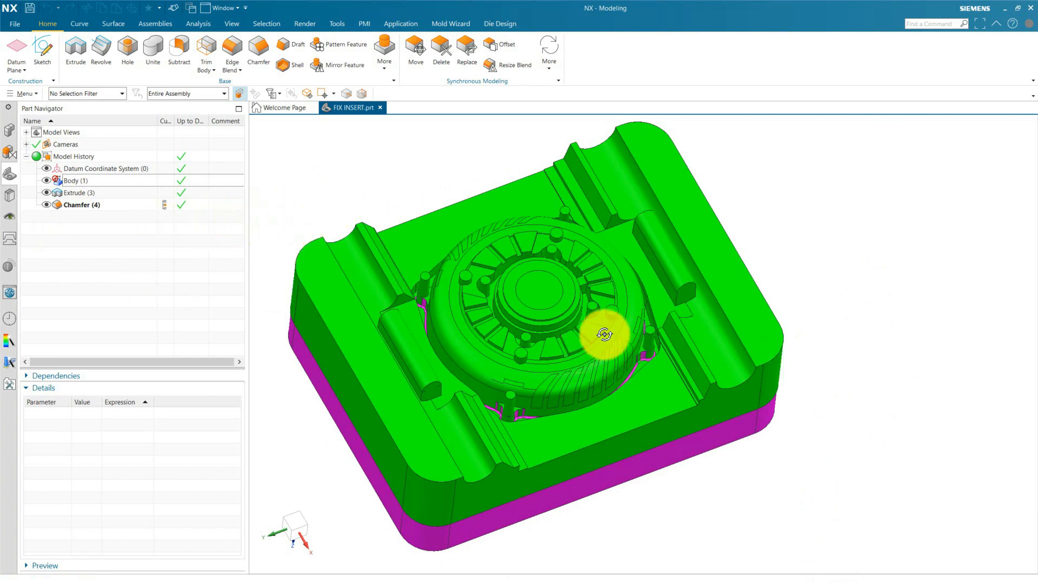
middle_drag(605, 332, 605, 366)
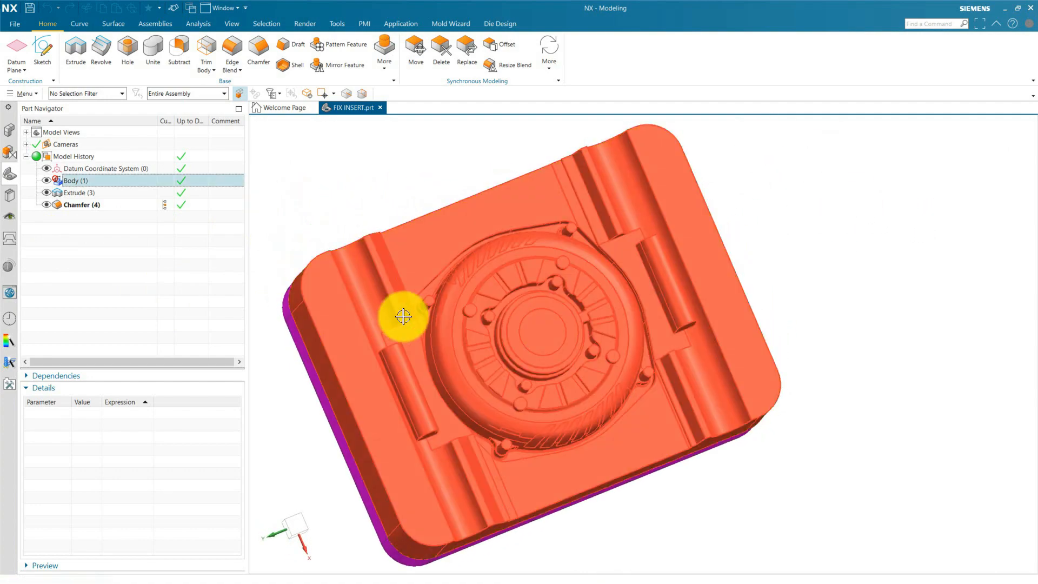
Inspect the magenta groove outline around the circular core, ending with a straight-on view of the insert's top face.
scroll(403, 316, up, 5)
scroll(487, 227, down, 4)
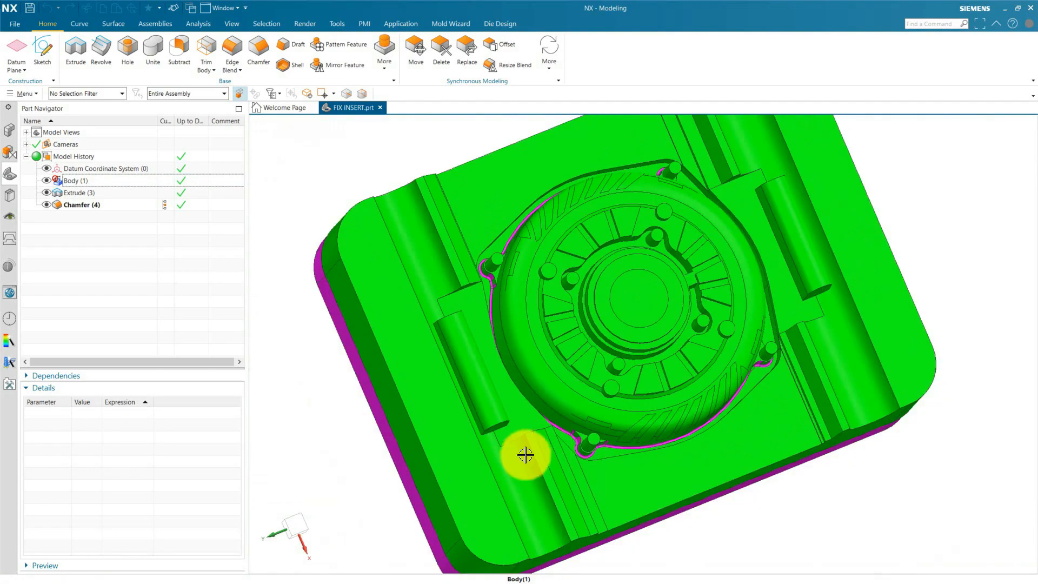
middle_drag(525, 455, 727, 530)
scroll(484, 252, up, 4)
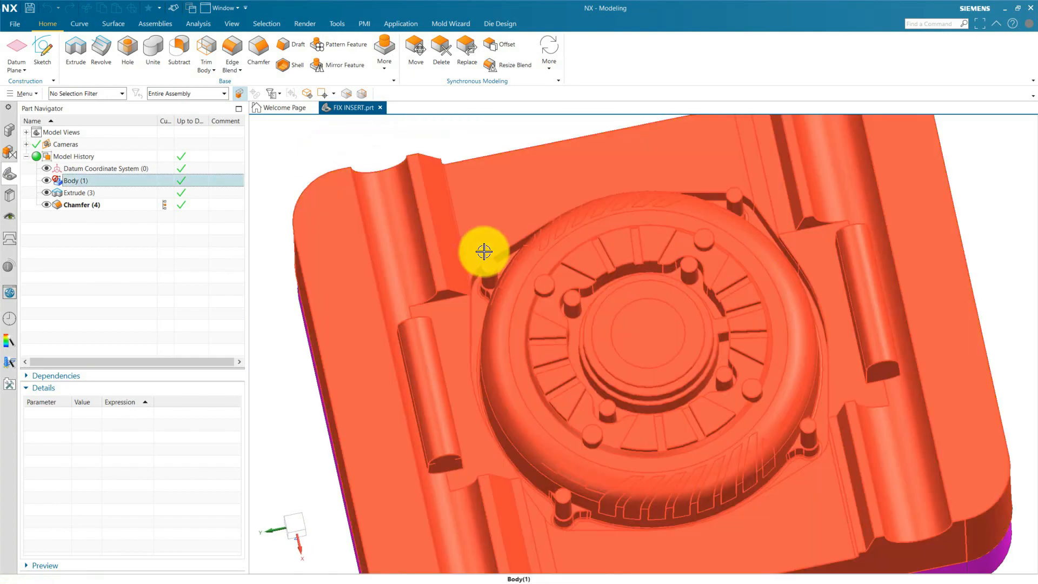
scroll(621, 306, down, 5)
middle_drag(621, 306, 828, 377)
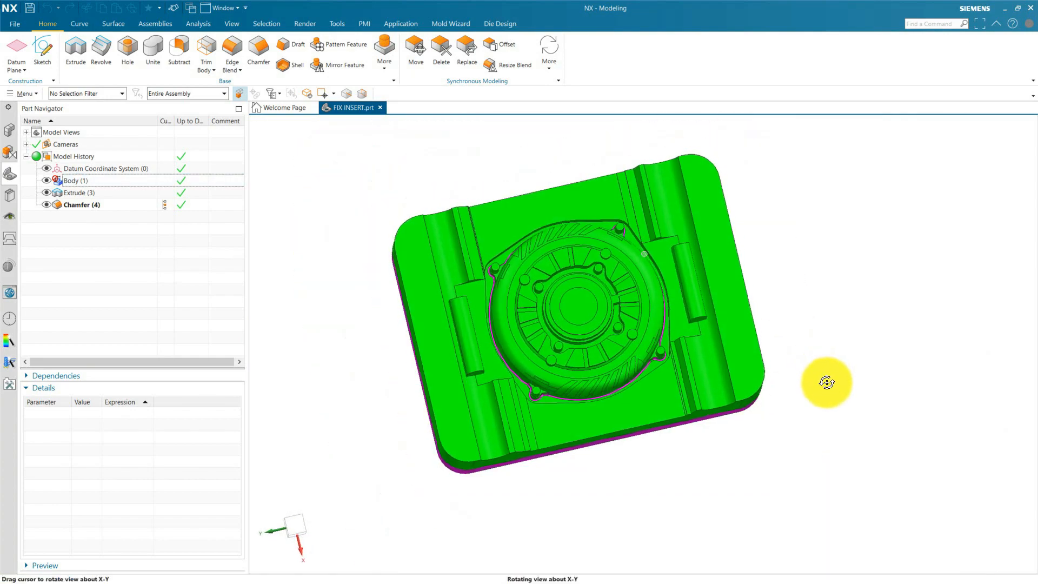
key(F8)
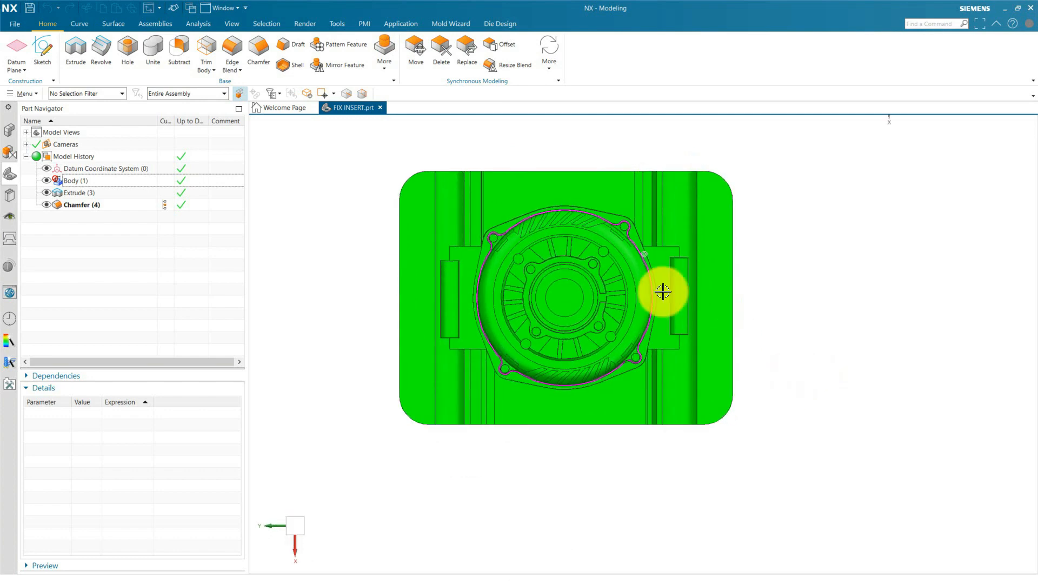
scroll(552, 225, up, 2)
scroll(934, 375, down, 1)
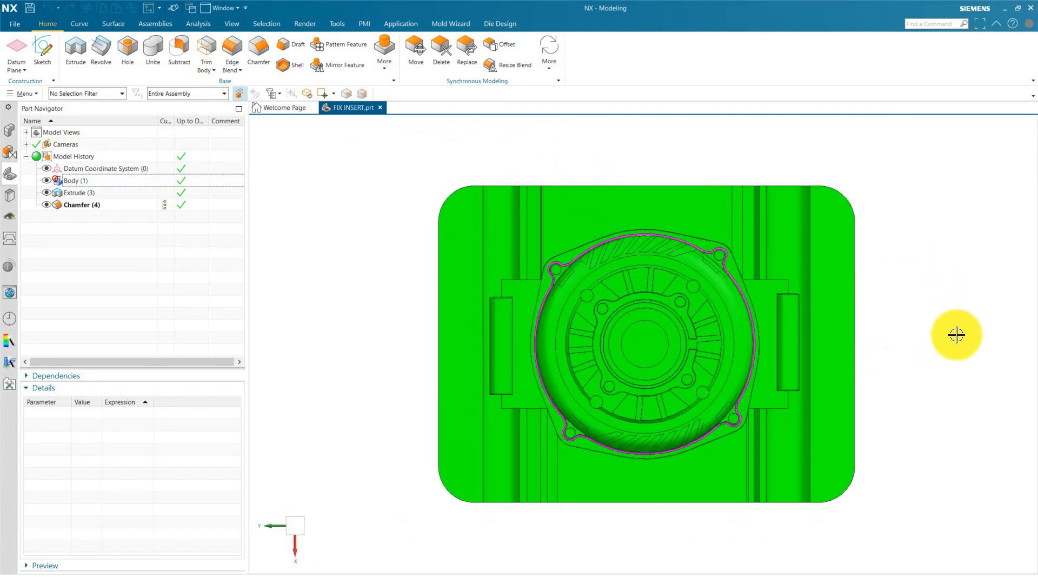
scroll(917, 280, up, 1)
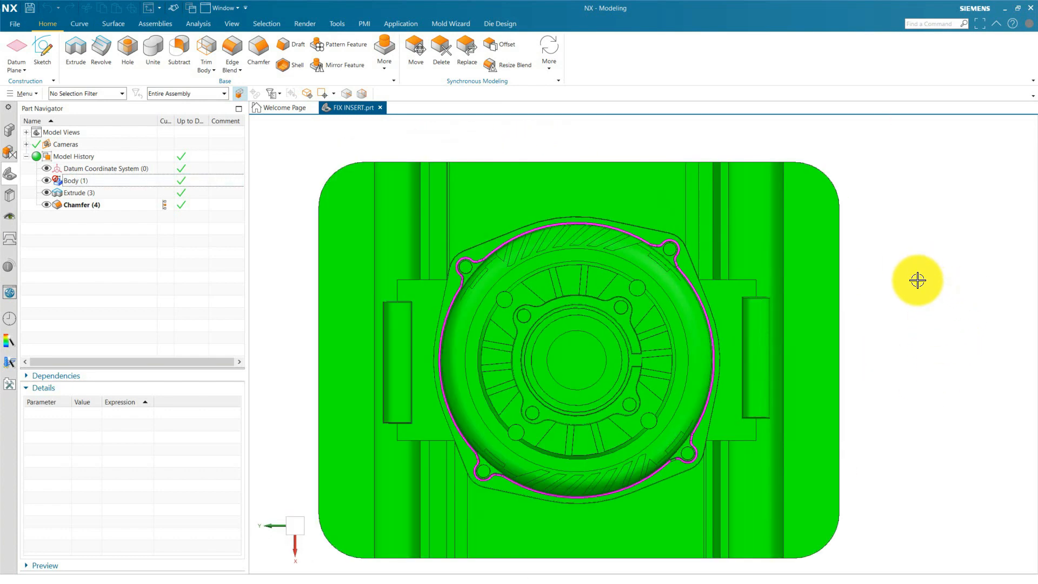
scroll(917, 280, down, 1)
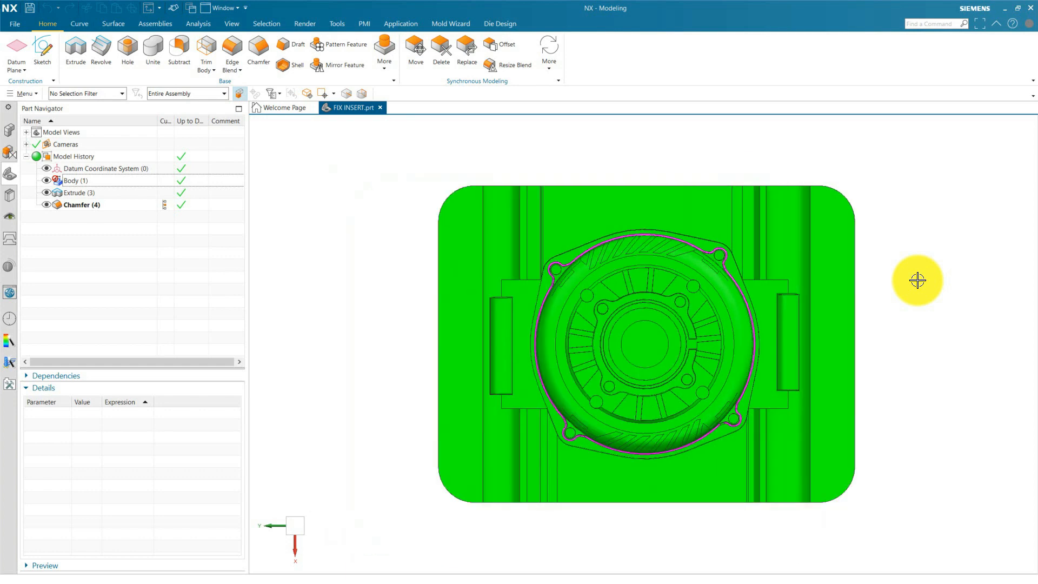
Examine the insert at an angle, comparing the raised core and pins with the magenta groove around the core's base.
mouse_move(887, 427)
middle_down()
mouse_move(897, 403)
mouse_move(867, 410)
mouse_move(899, 398)
mouse_move(894, 410)
middle_up()
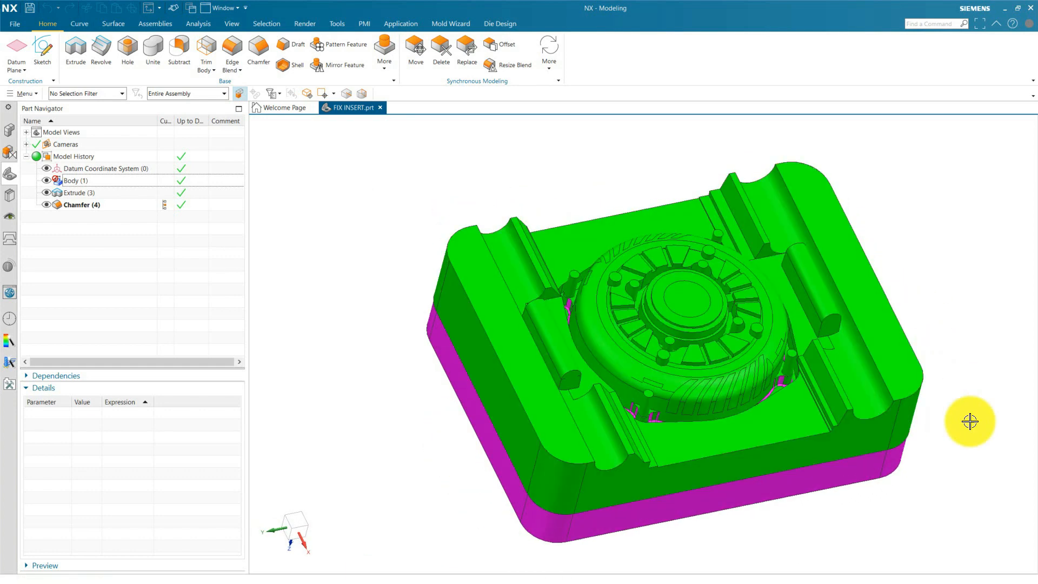
middle_drag(957, 408, 930, 406)
scroll(922, 505, up, 5)
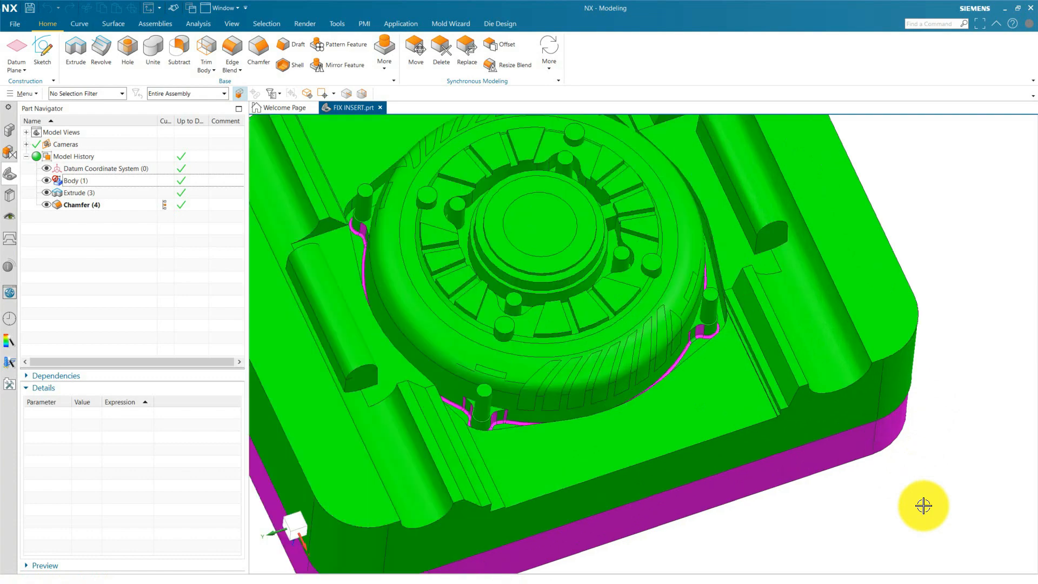
scroll(334, 164, up, 6)
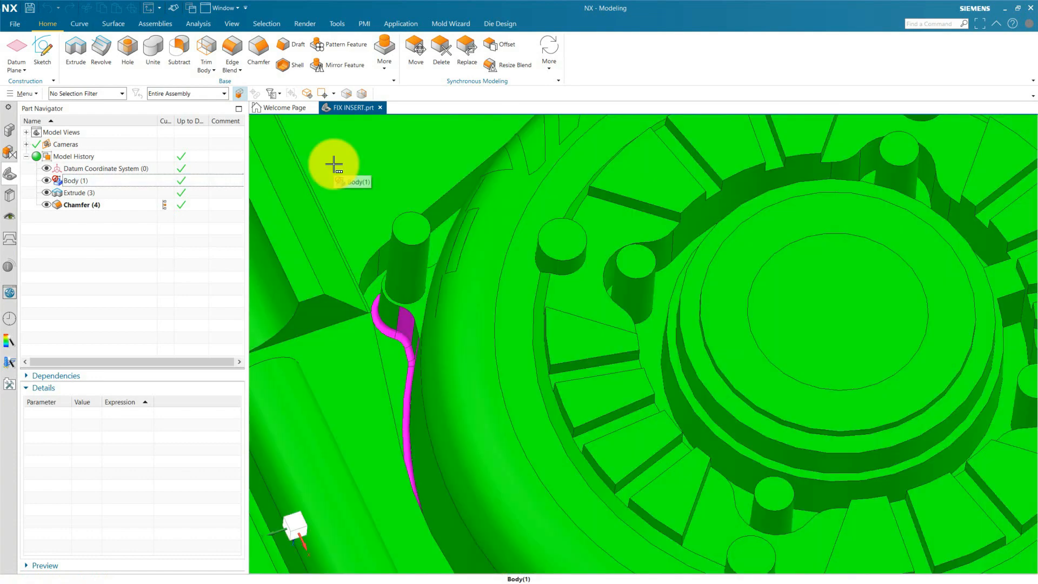
click(769, 433)
scroll(769, 433, up, 2)
key(Escape)
scroll(859, 461, down, 4)
scroll(493, 246, down, 2)
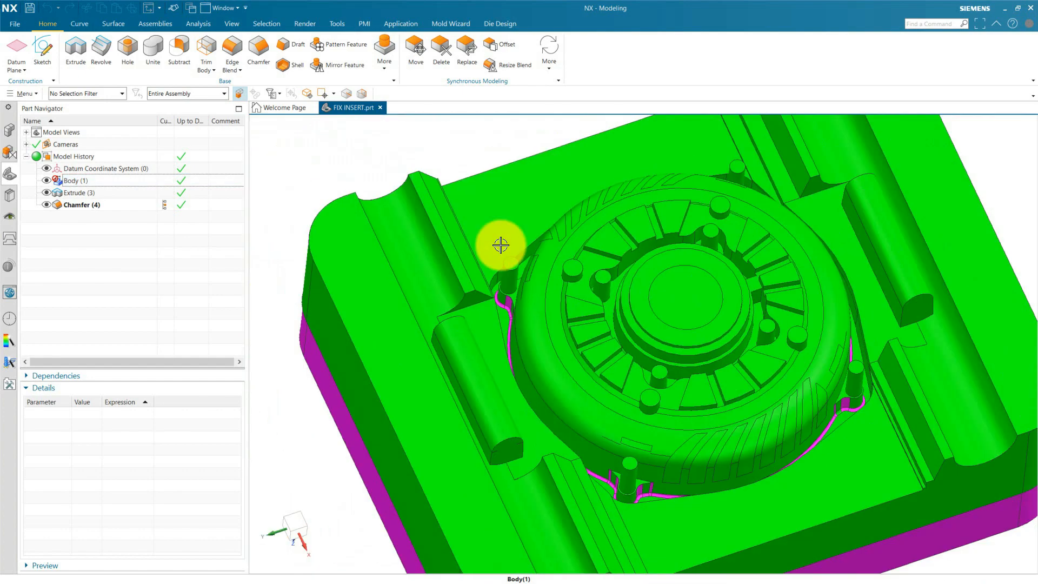
scroll(388, 151, up, 3)
scroll(389, 150, up, 1)
scroll(388, 150, down, 2)
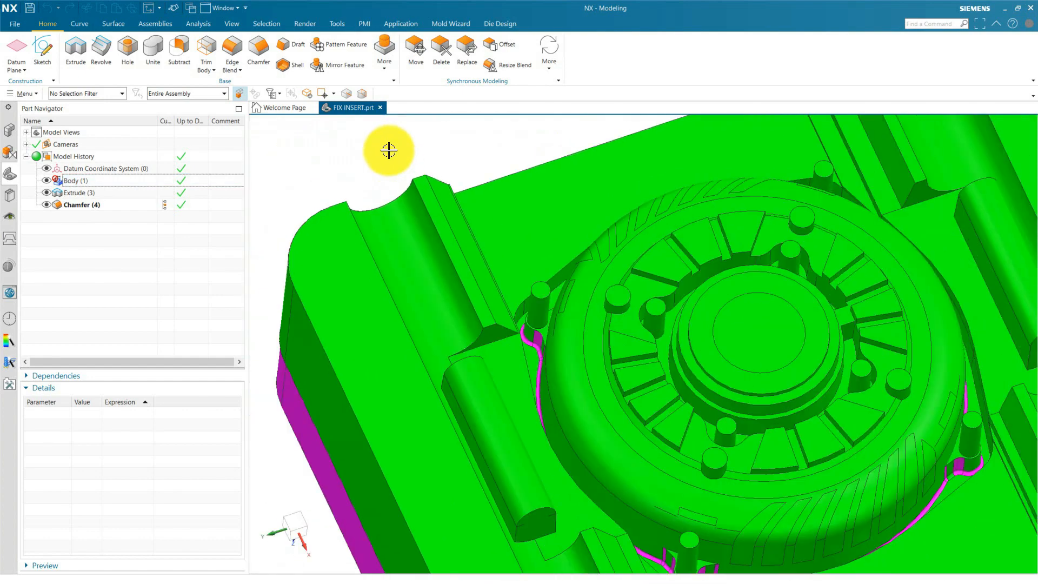
Examine the magenta groove beside the corner pin next to the semicircular channel on the insert.
click(549, 368)
scroll(549, 368, up, 1)
scroll(359, 173, down, 1)
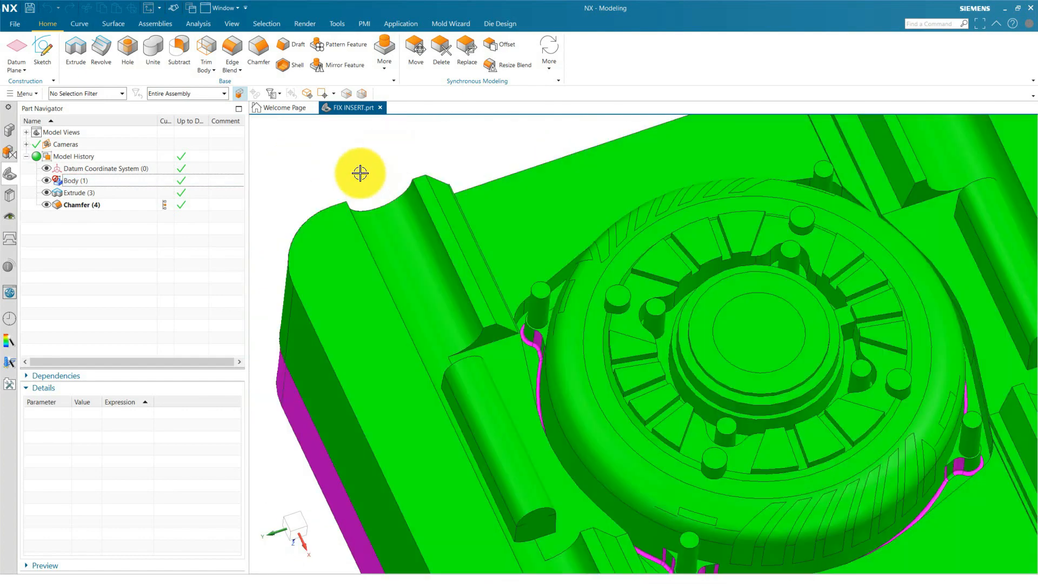
scroll(359, 174, up, 1)
click(580, 152)
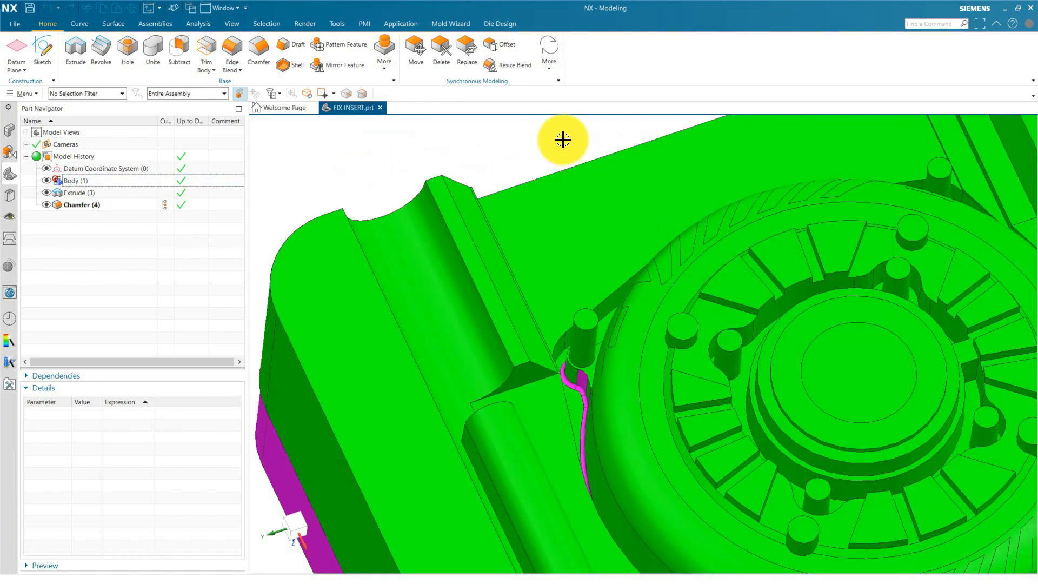
scroll(563, 139, down, 2)
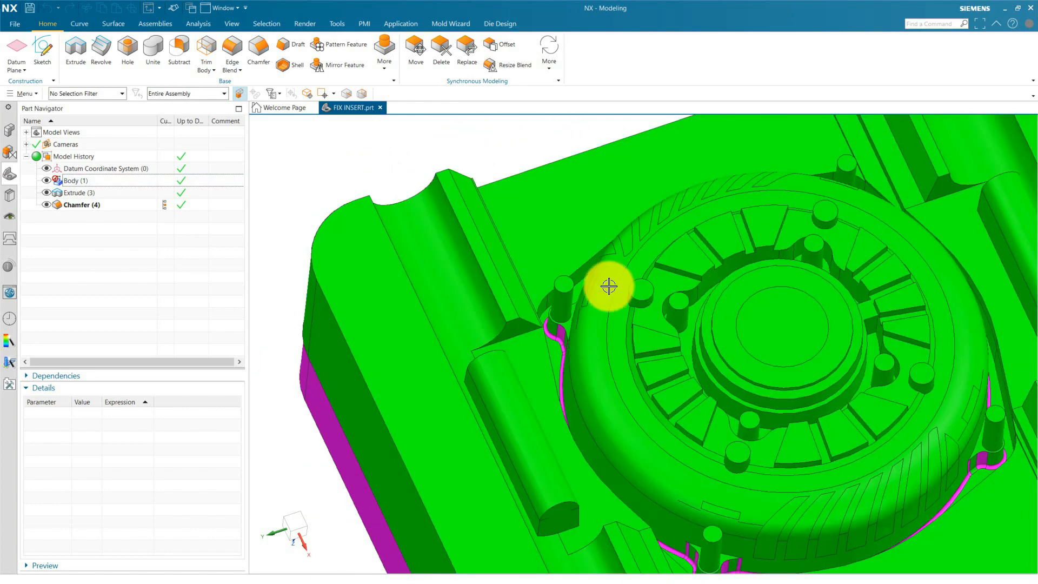
scroll(608, 286, down, 1)
scroll(789, 314, up, 2)
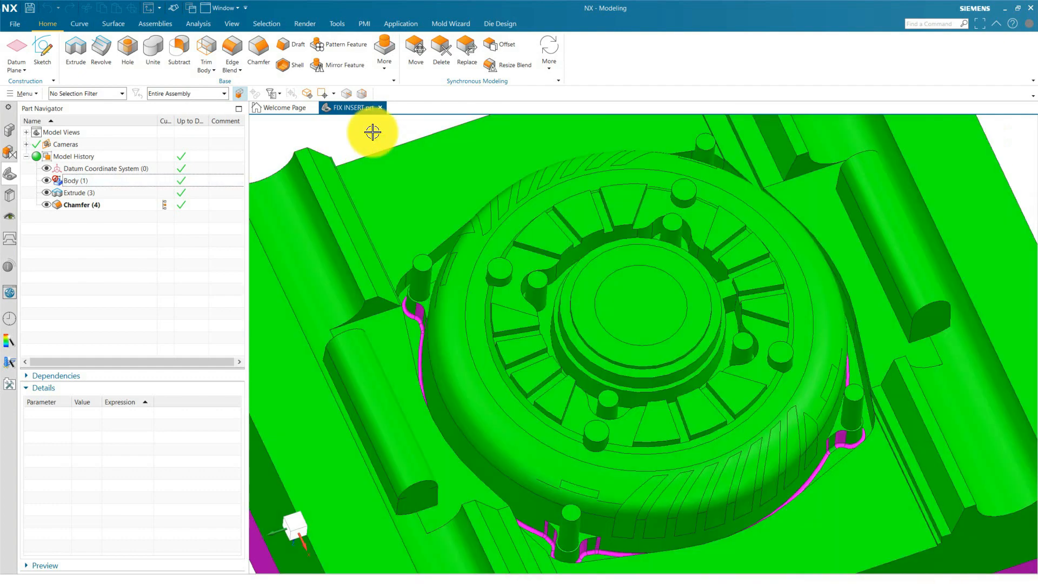
scroll(367, 137, up, 1)
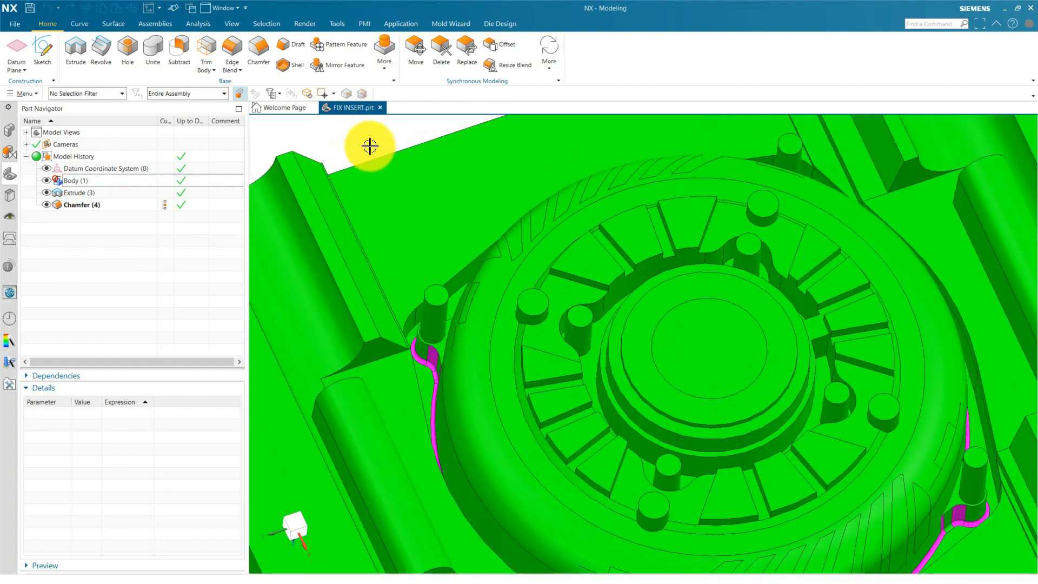
scroll(370, 146, up, 1)
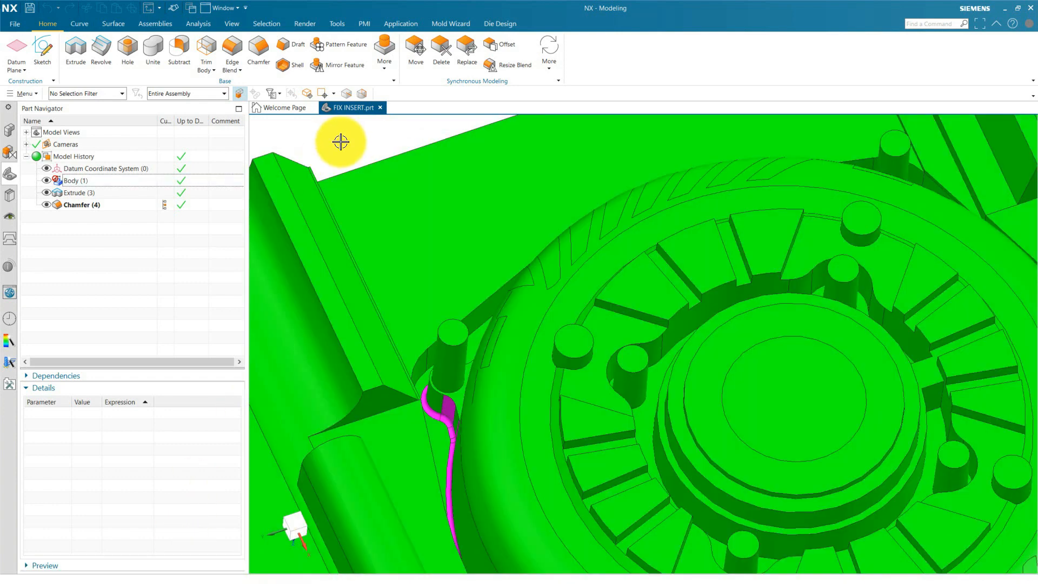
scroll(345, 153, up, 1)
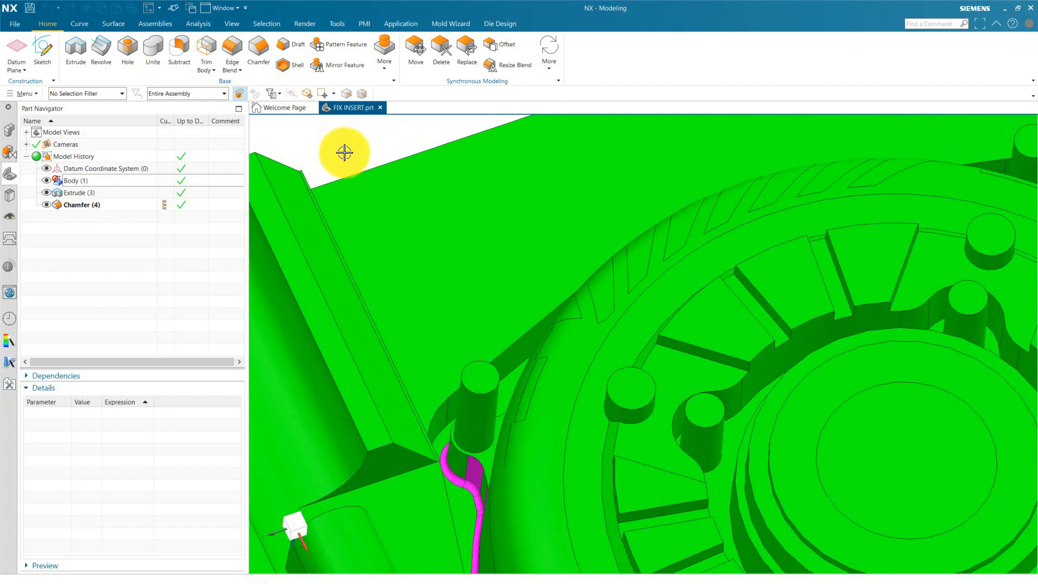
scroll(344, 159, down, 1)
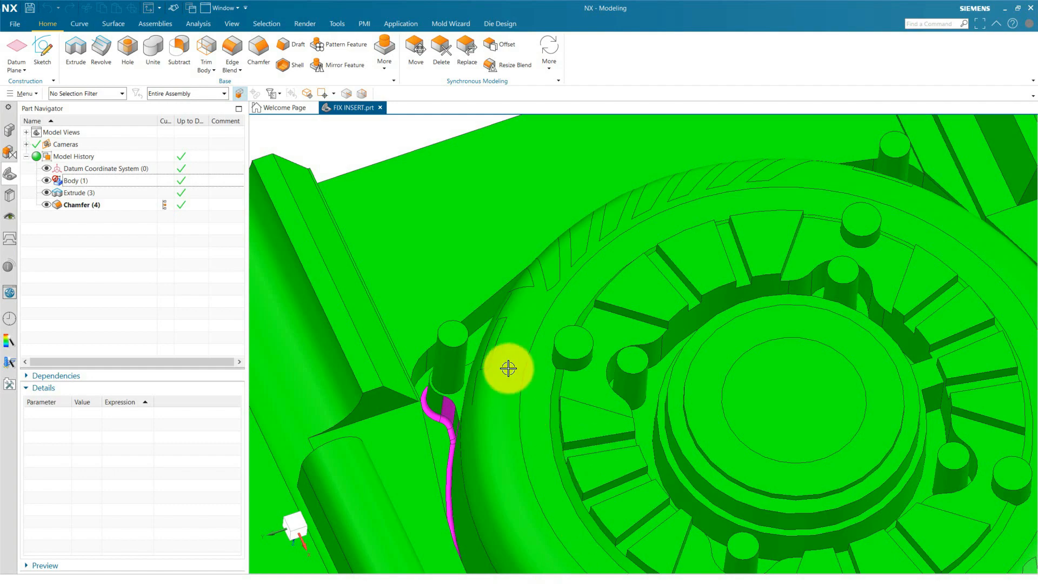
Inspect close up how the magenta faces curve around the corner pin and continue along the core's edge.
middle_drag(510, 366, 523, 423)
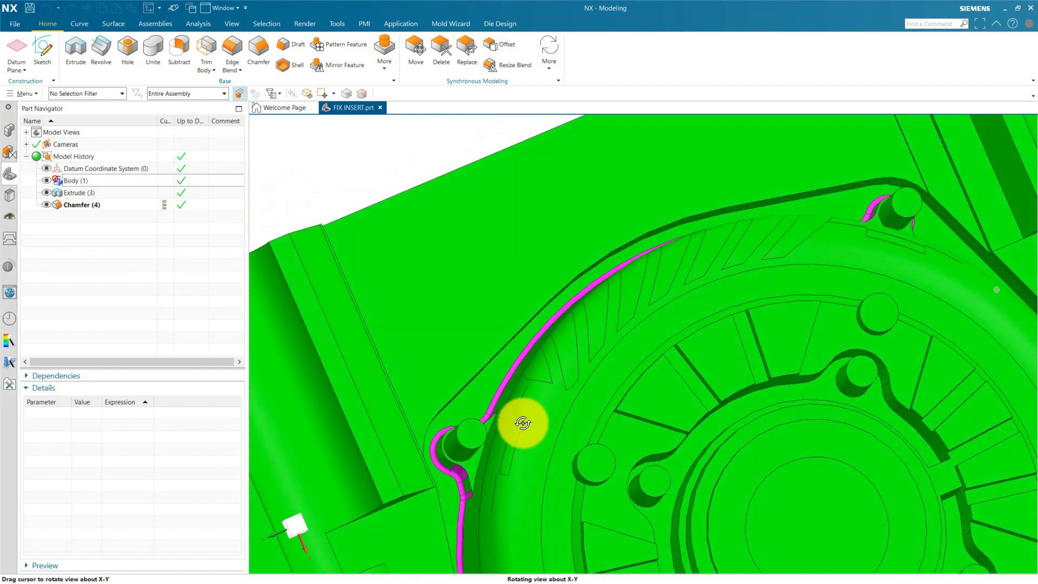
scroll(433, 502, up, 5)
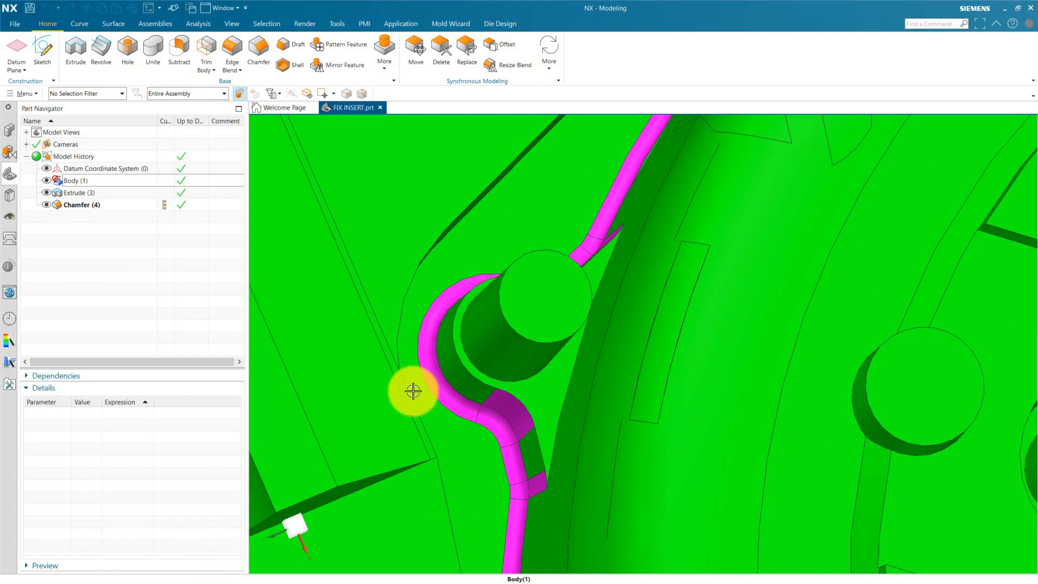
middle_drag(413, 391, 485, 447)
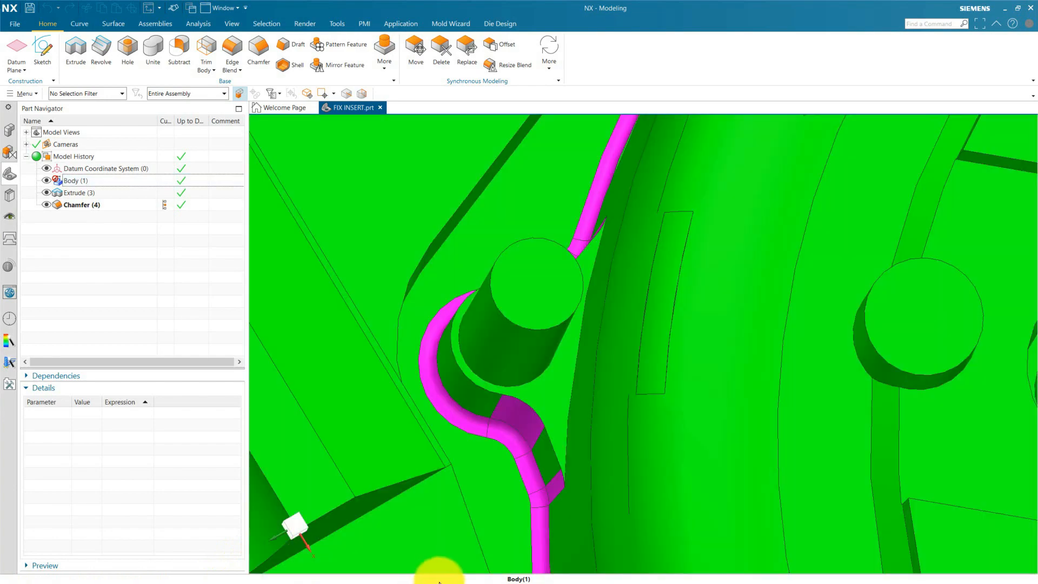
scroll(524, 303, down, 5)
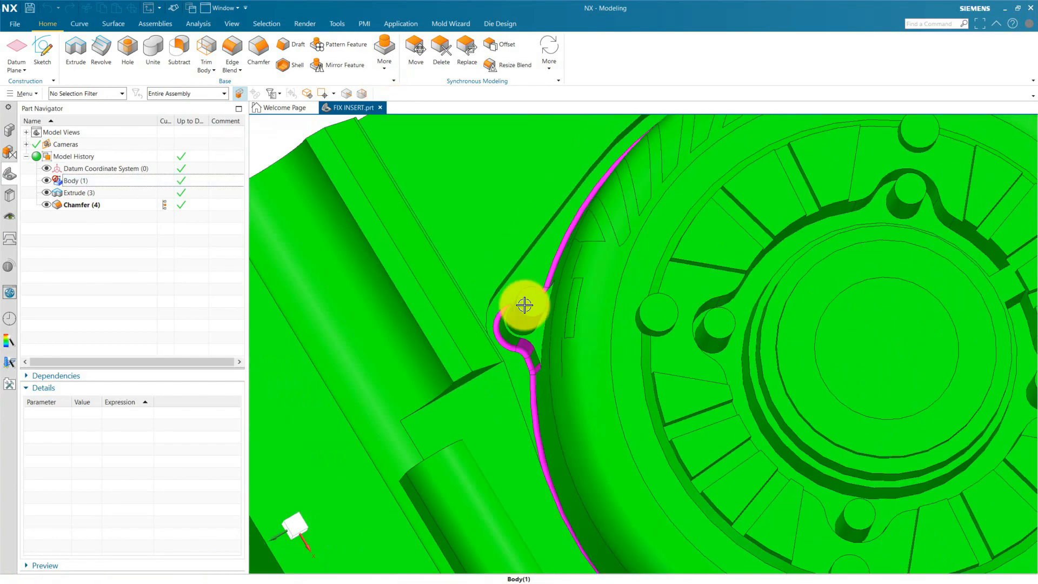
middle_drag(523, 303, 580, 453)
scroll(766, 434, up, 4)
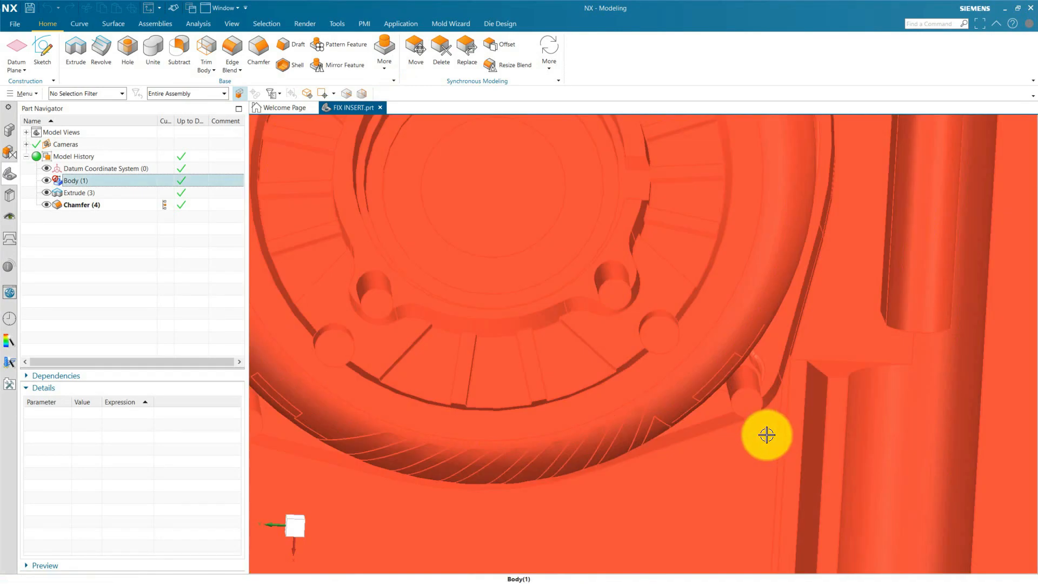
Examine the other pin recesses around the core's perimeter, including the magenta side faces branching off the groove.
middle_drag(756, 458, 716, 420)
scroll(621, 211, up, 3)
scroll(697, 456, up, 3)
middle_drag(697, 456, 662, 367)
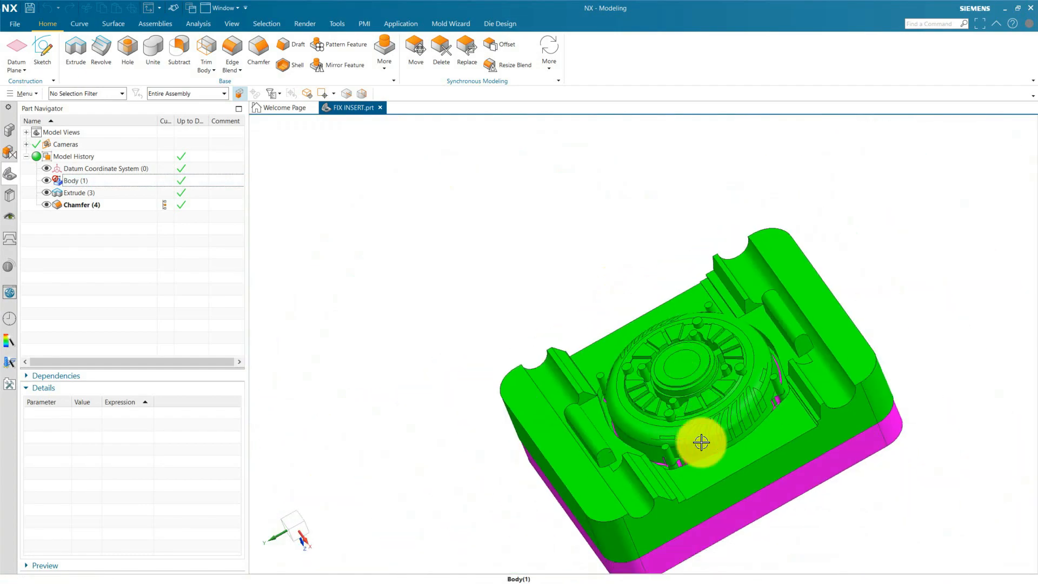
scroll(681, 496, up, 5)
scroll(632, 362, up, 2)
middle_drag(570, 286, 589, 315)
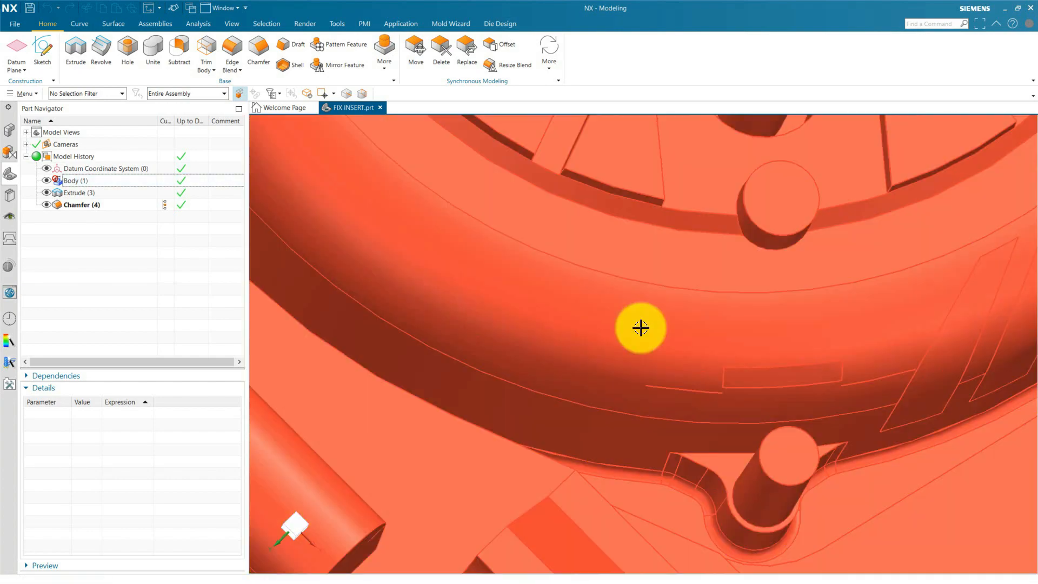
scroll(634, 362, down, 5)
middle_drag(723, 364, 687, 401)
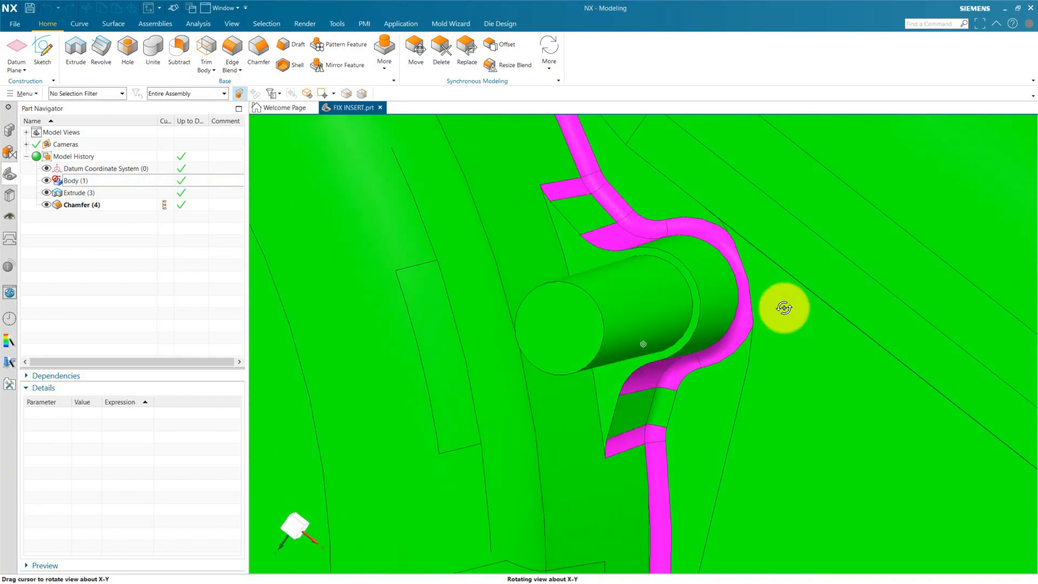
Examine the round pins, ribs and recesses inside the circular core, and the magenta groove around the corner pin.
scroll(806, 382, down, 6)
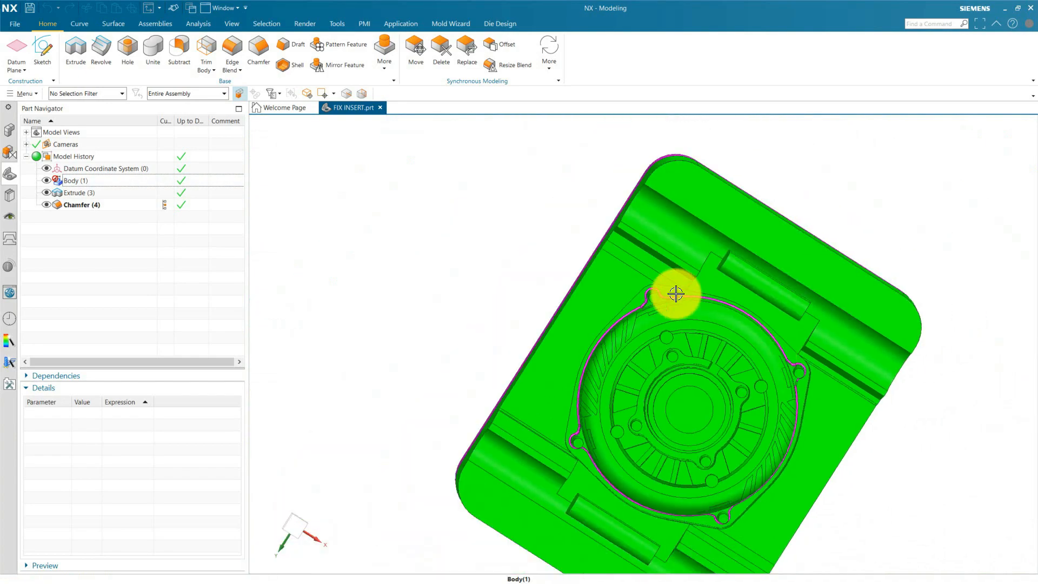
scroll(656, 297, up, 5)
middle_drag(656, 296, 691, 258)
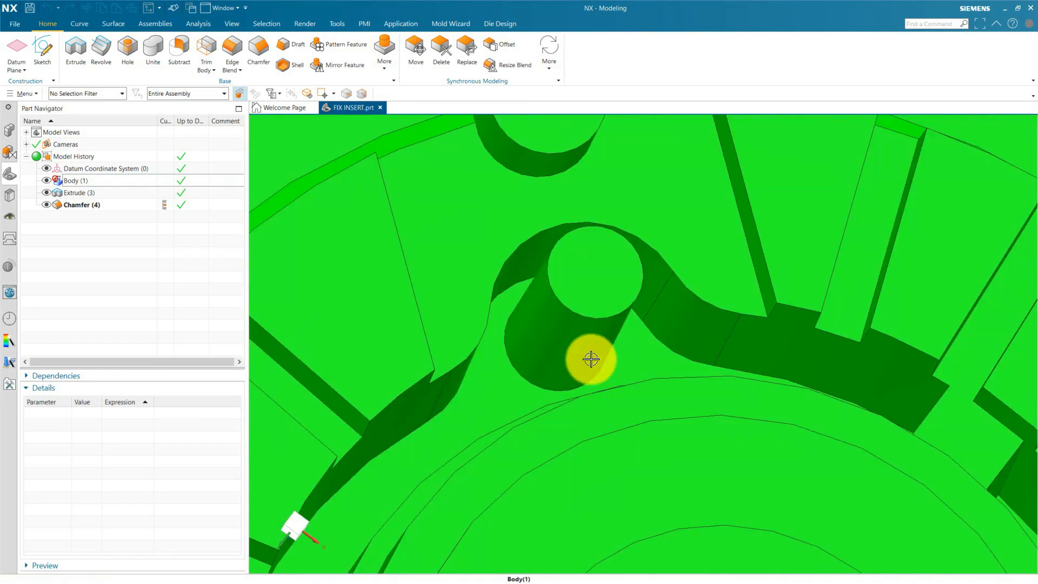
scroll(488, 67, down, 3)
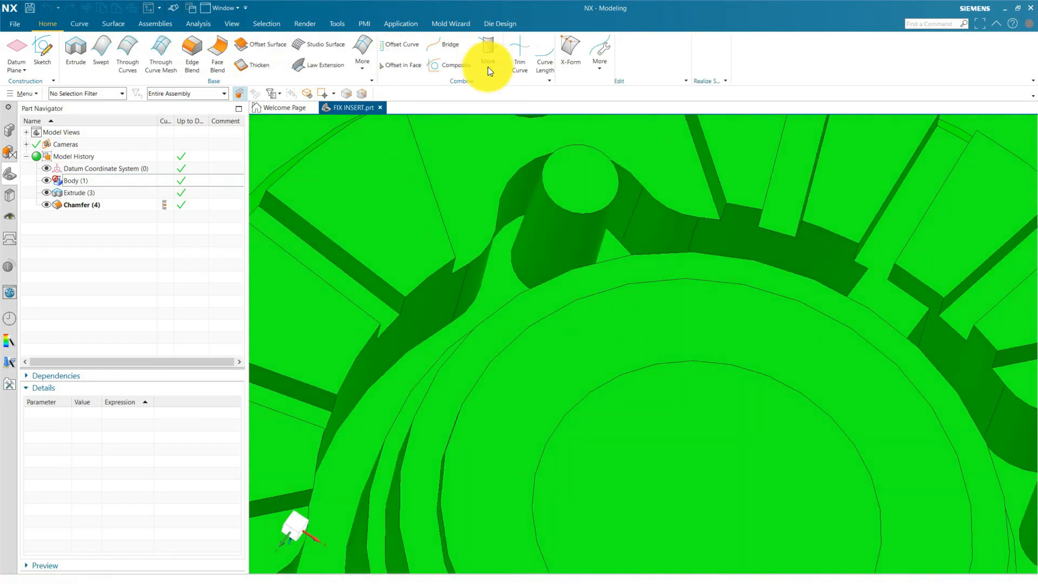
scroll(552, 243, down, 4)
scroll(506, 403, up, 5)
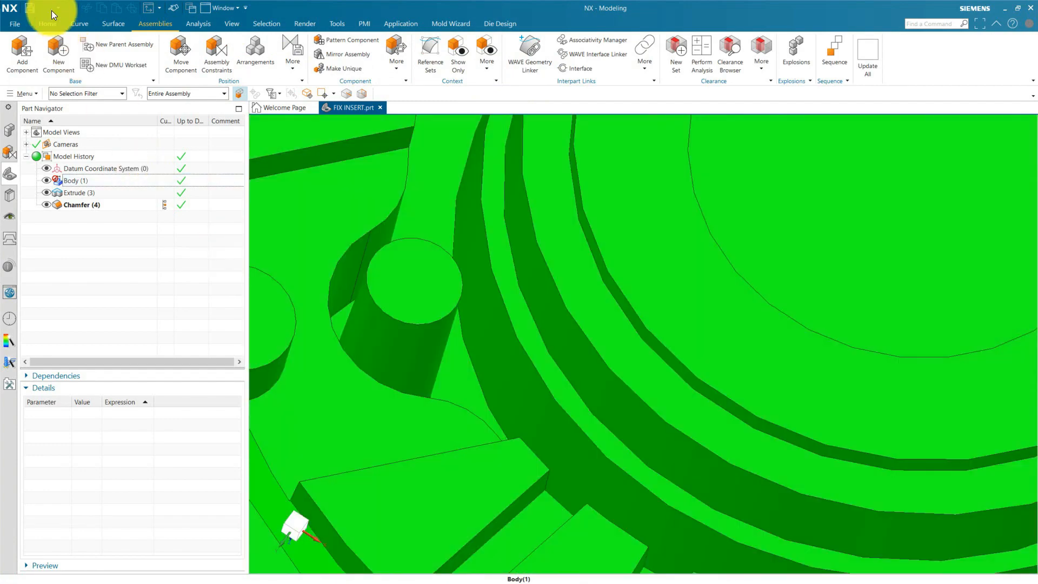
click(47, 24)
scroll(445, 274, down, 4)
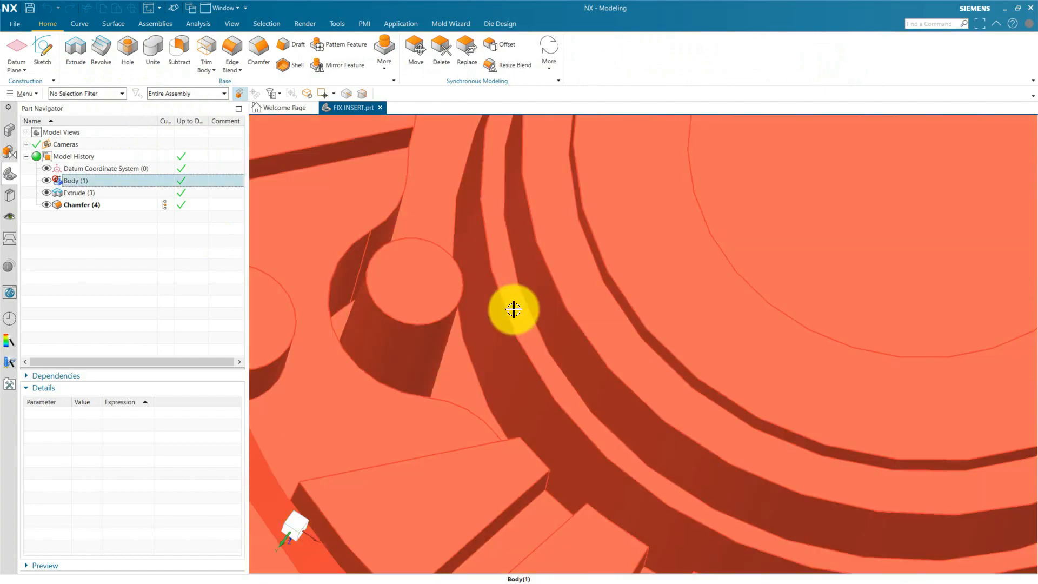
scroll(589, 378, down, 6)
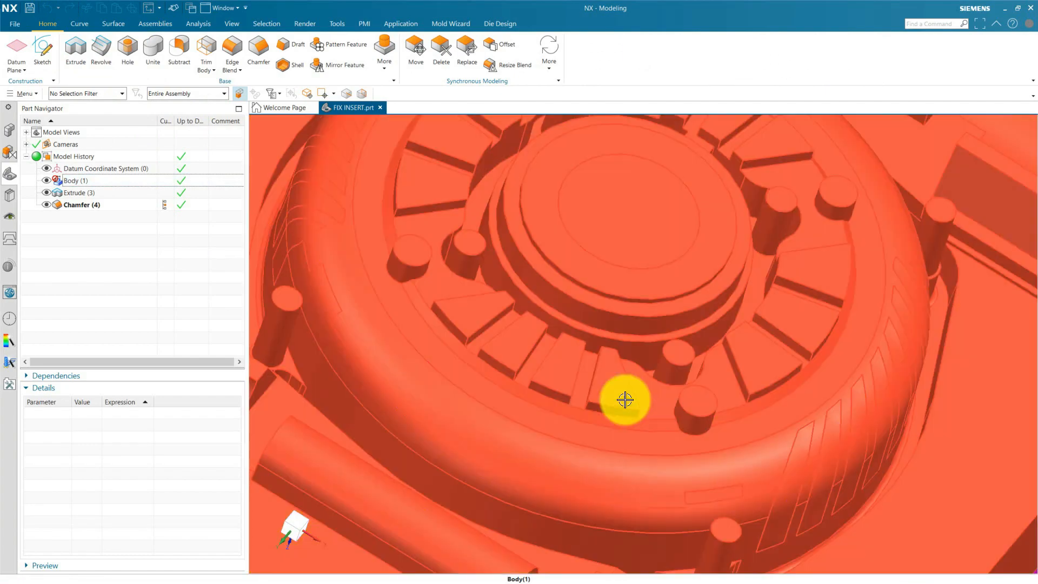
middle_drag(625, 399, 644, 353)
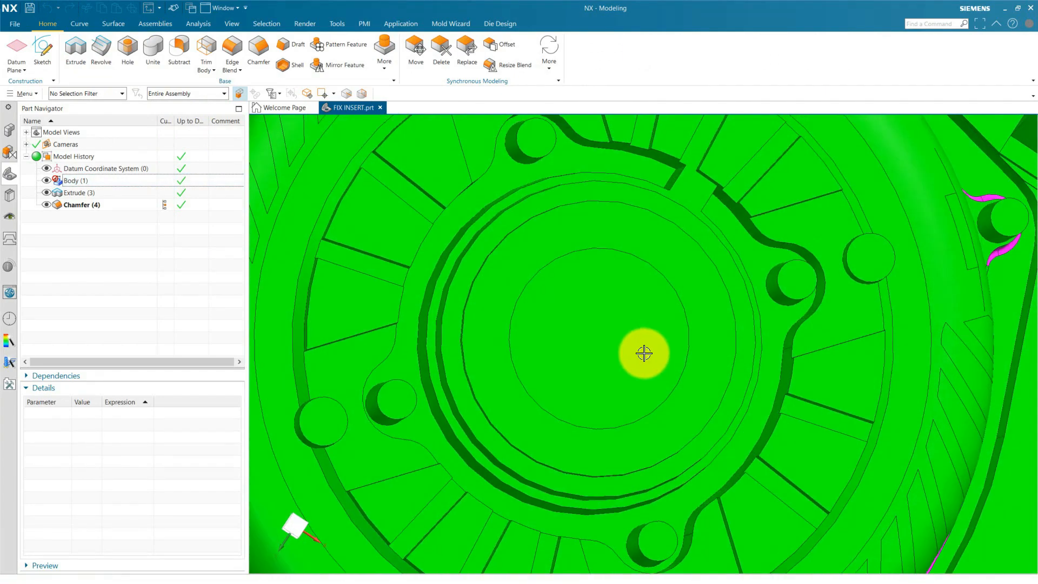
scroll(854, 514, down, 5)
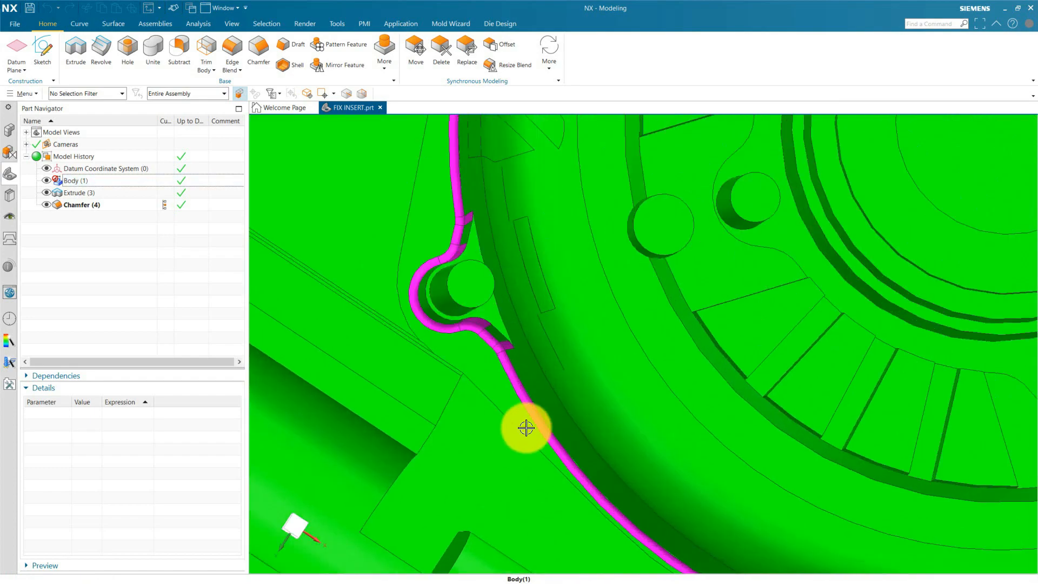
click(339, 157)
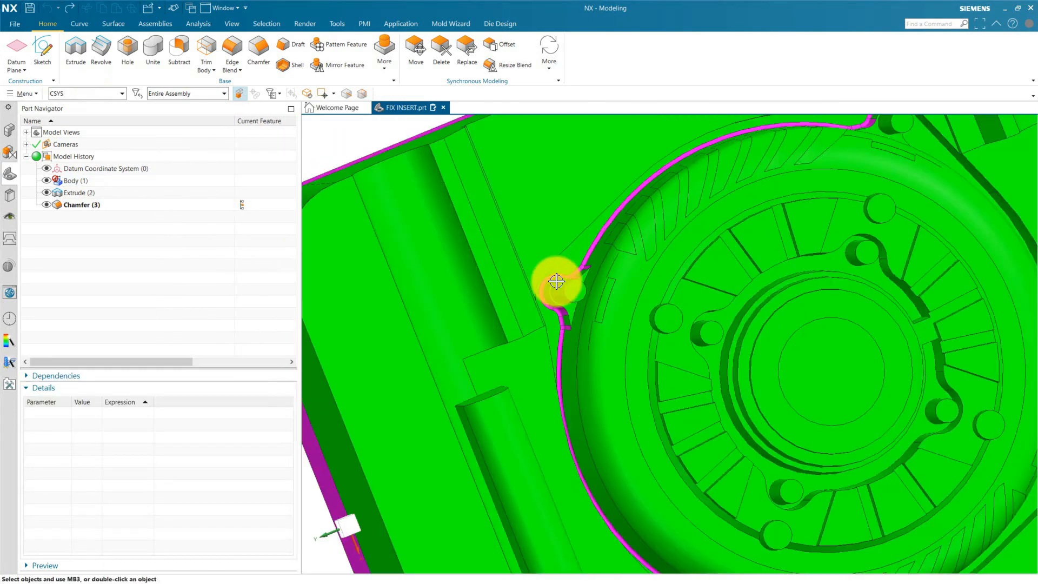
scroll(557, 280, up, 5)
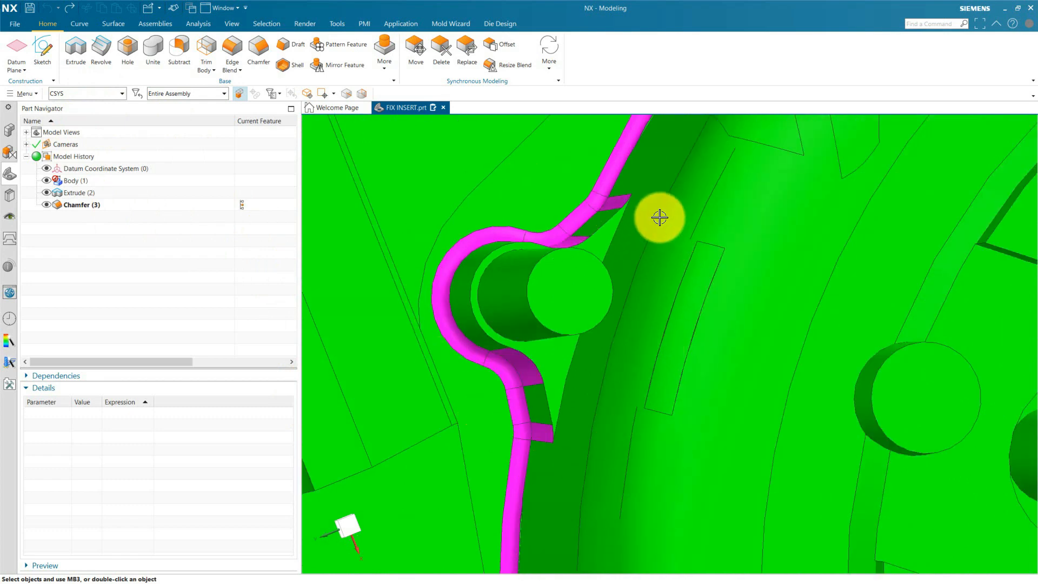
Reset the selection filter from CSYS to No Selection Filter with the whole insert in view.
scroll(438, 250, down, 5)
click(86, 95)
click(89, 112)
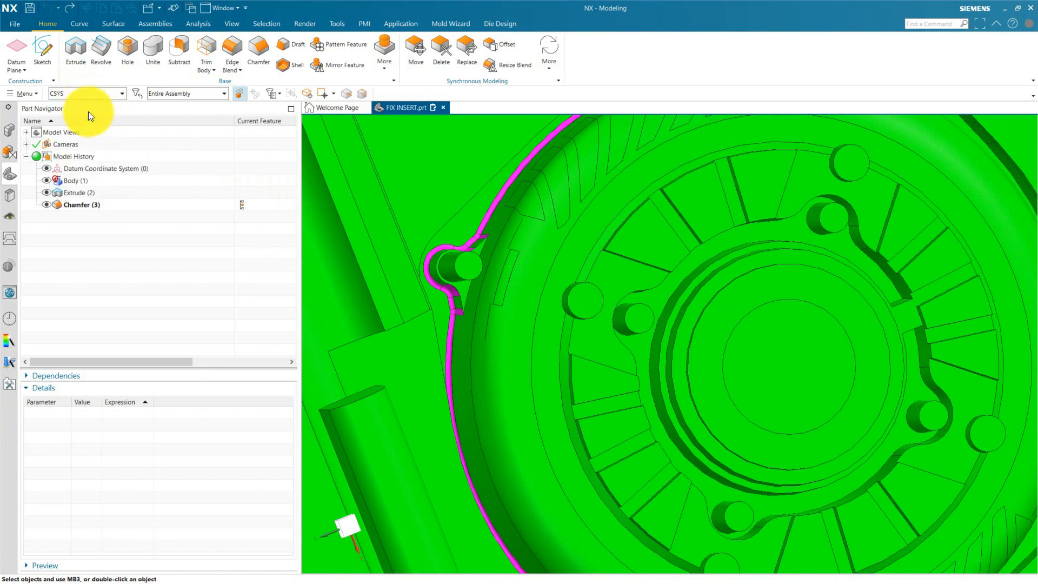
scroll(599, 317, down, 6)
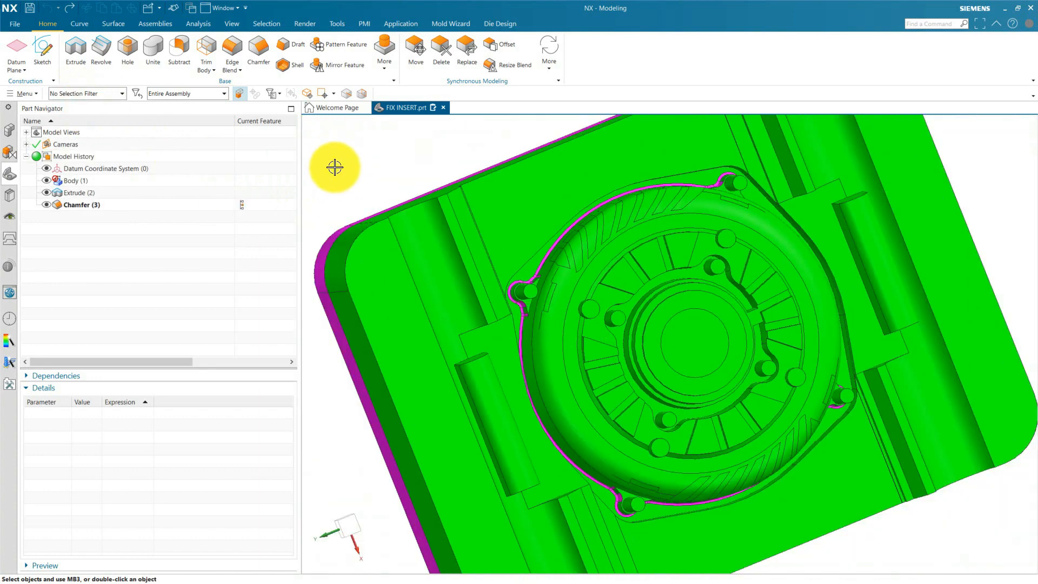
Start Edit Object Display limited to the Face type and select the green faces of the corner pin and its recess.
key(ctrl+j)
click(335, 295)
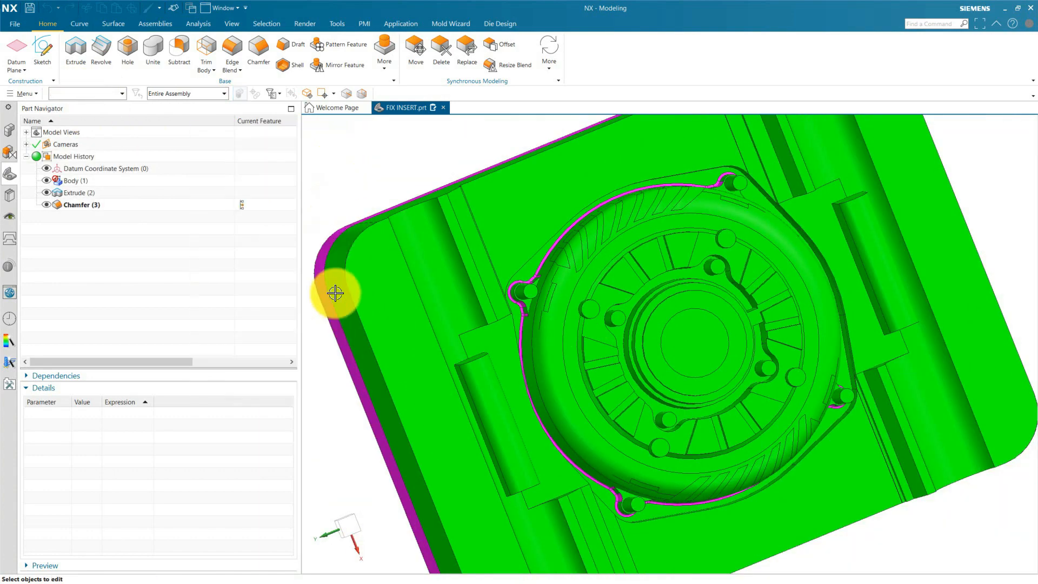
click(208, 161)
scroll(500, 284, up, 5)
scroll(513, 283, up, 3)
click(621, 280)
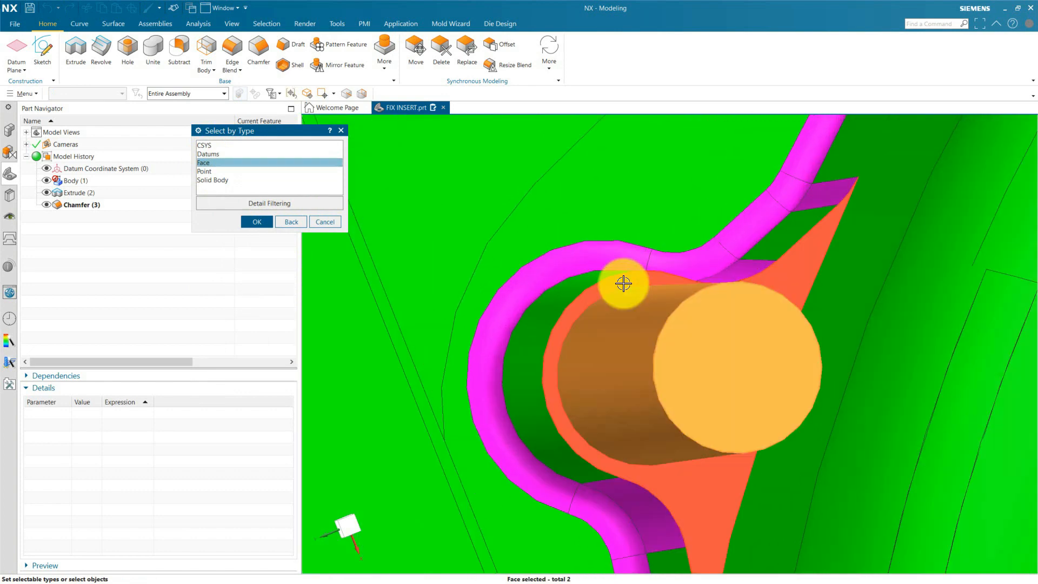
Add the magenta groove faces and small side faces on both sides of the corner pin recess to the selection.
click(567, 260)
click(697, 253)
click(744, 244)
click(750, 264)
click(741, 270)
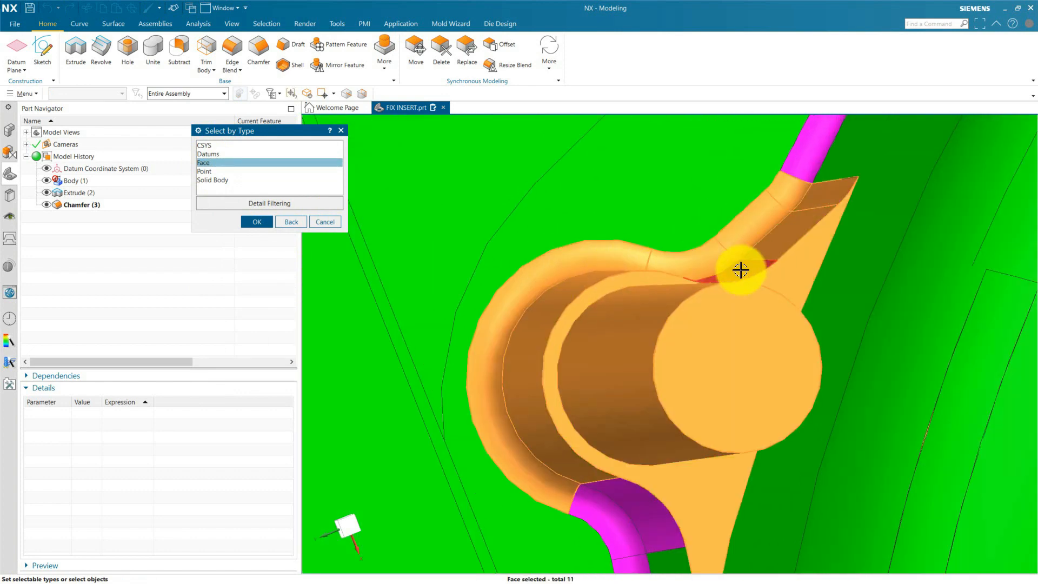
click(721, 271)
scroll(638, 289, down, 5)
middle_drag(633, 355, 672, 313)
click(644, 337)
click(656, 350)
scroll(672, 313, up, 4)
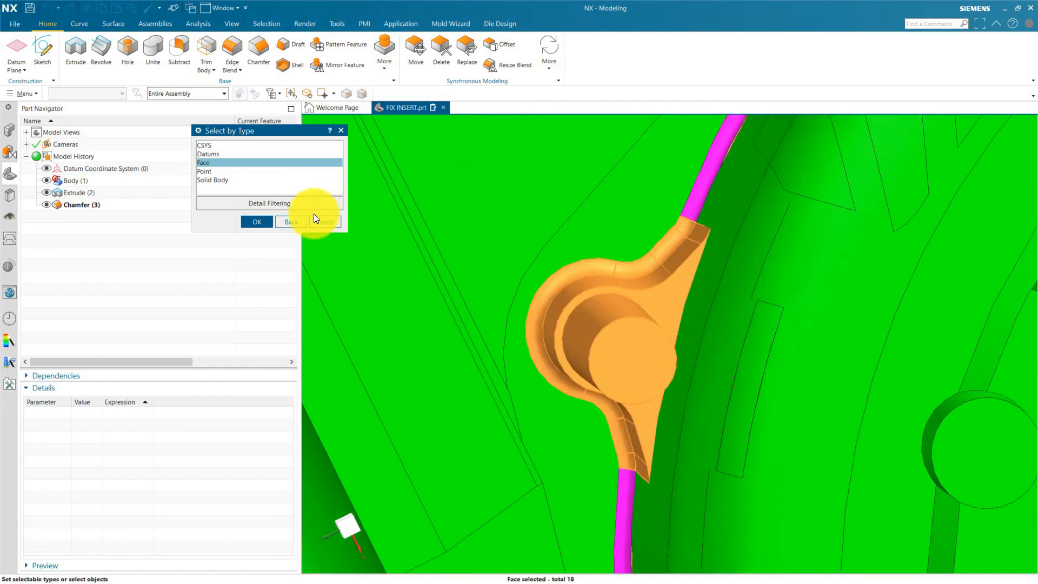
Recolour the selected corner pin recess faces cyan.
click(265, 226)
click(321, 391)
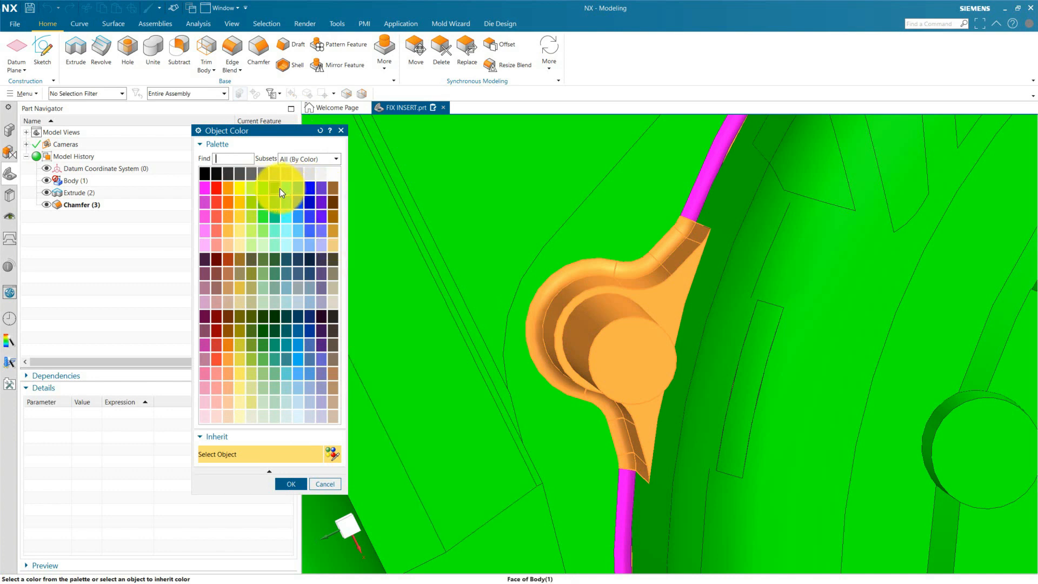
click(297, 484)
Start a new sketch on a plane and pick the teal underside face of the insert as the sketch plane.
key(ctrl+alt+t)
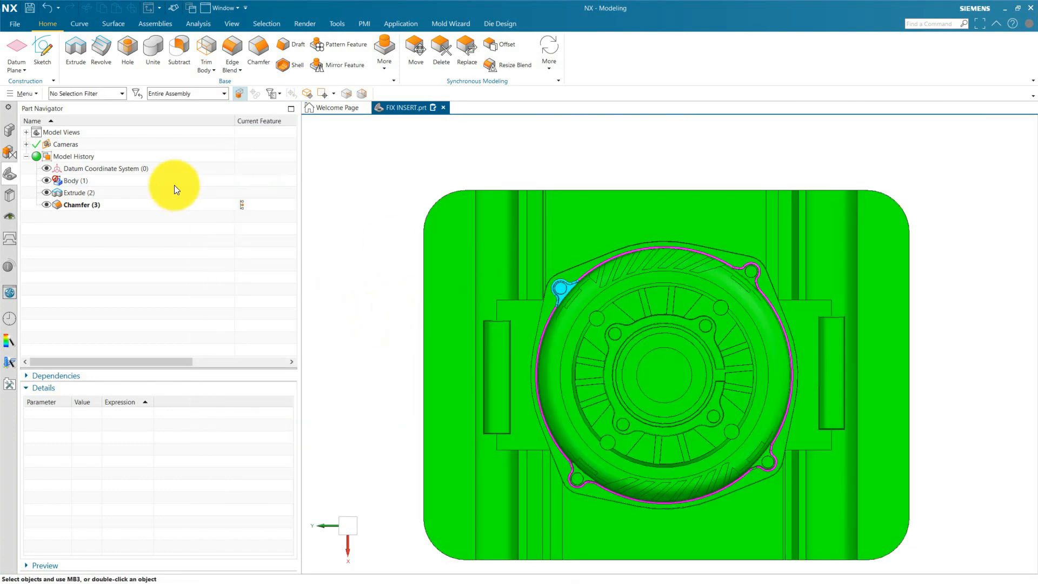
click(38, 52)
mouse_move(540, 324)
middle_down()
mouse_move(514, 250)
mouse_move(567, 297)
mouse_move(586, 447)
mouse_move(592, 218)
middle_up()
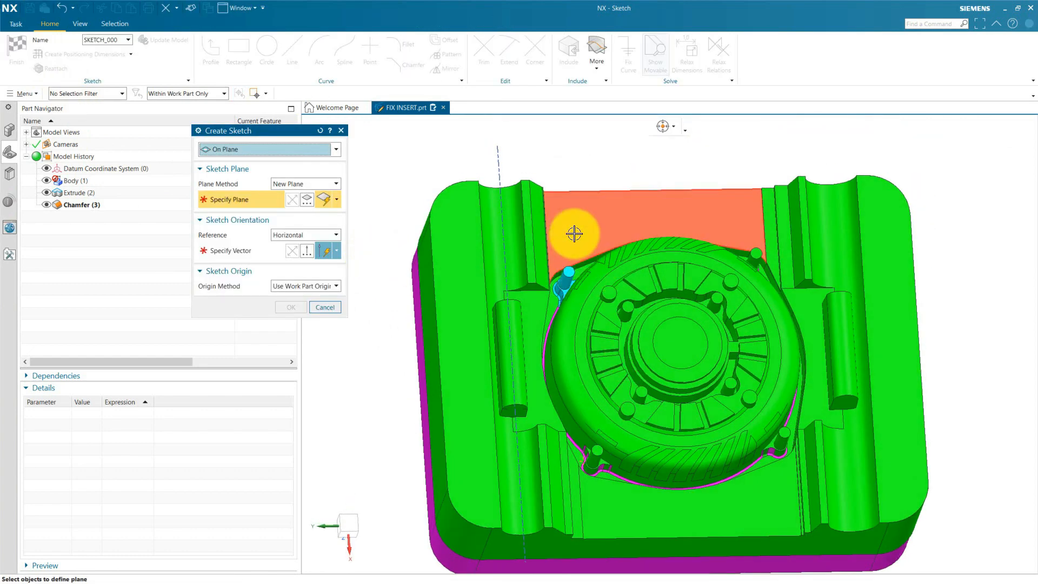
scroll(562, 302, up, 3)
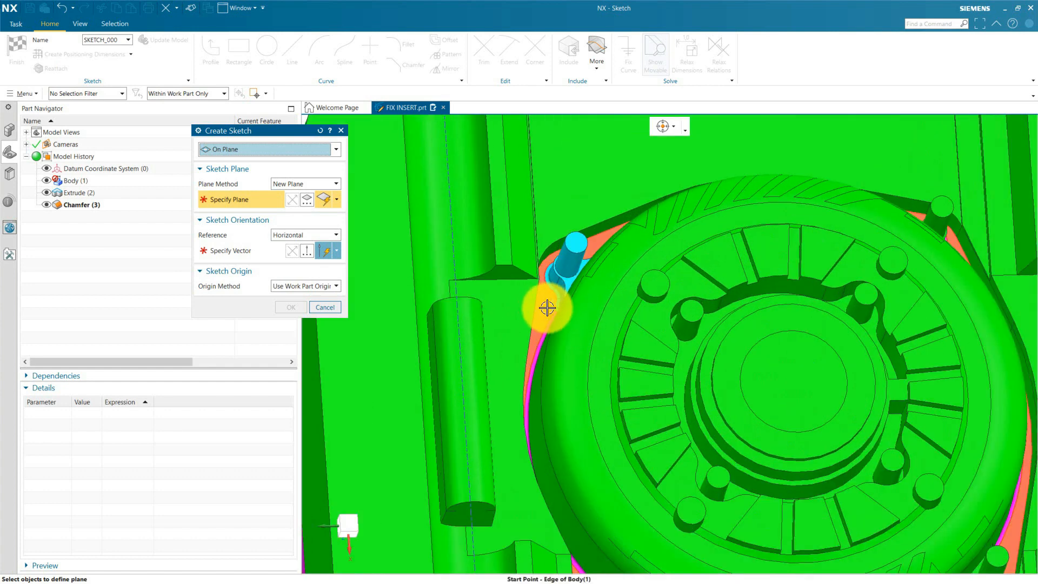
middle_drag(542, 315, 656, 350)
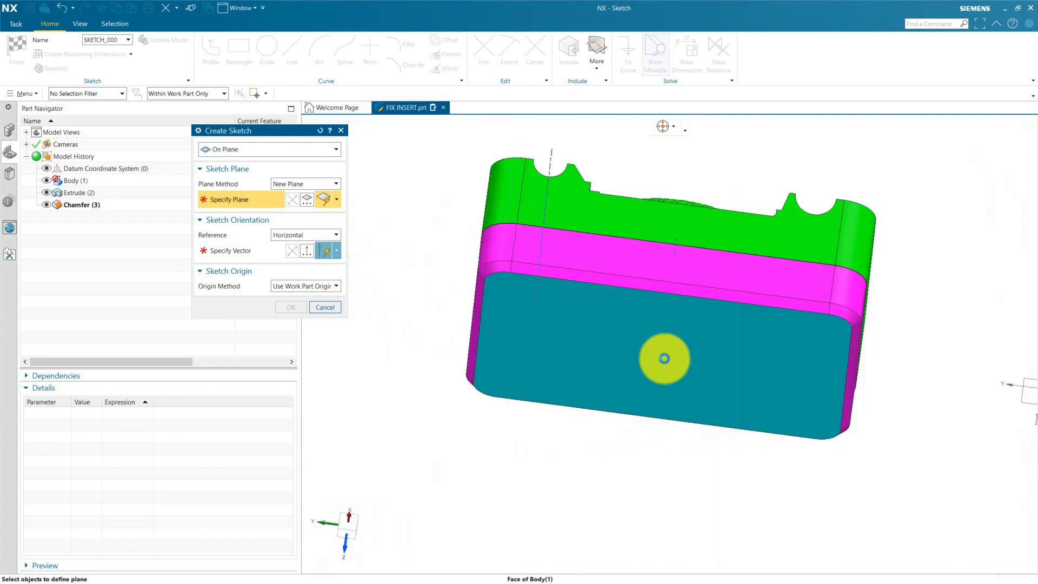
click(663, 359)
Create the sketch with the inferred Y-axis vector as horizontal reference and the plane direction reversed.
click(251, 251)
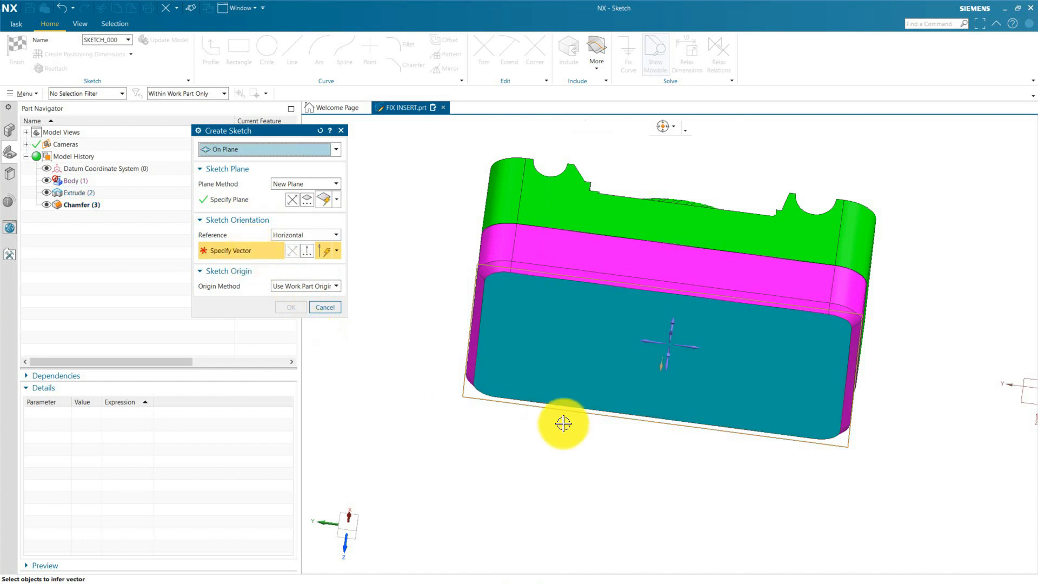
middle_drag(676, 424, 801, 458)
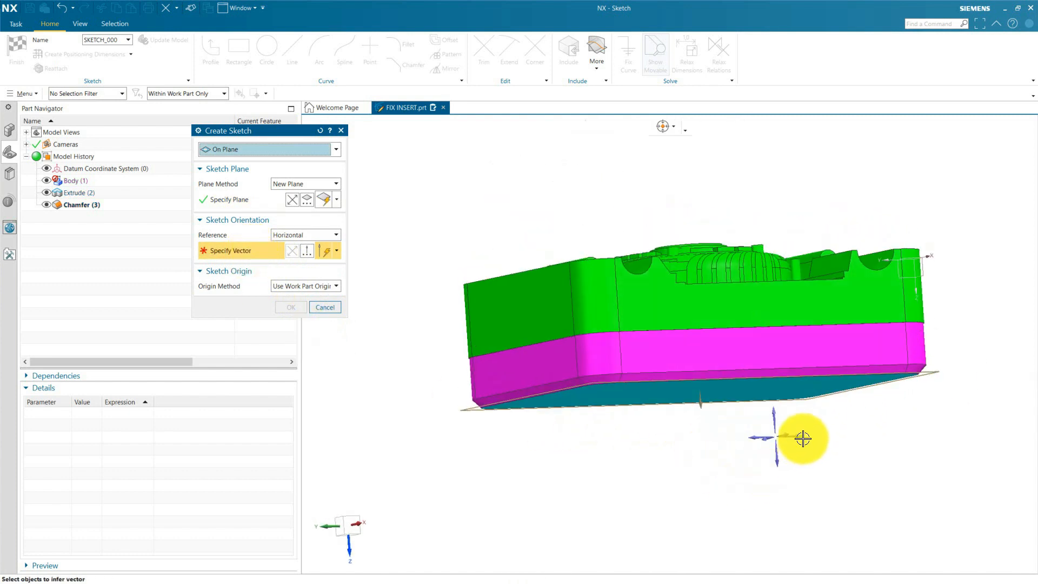
click(799, 438)
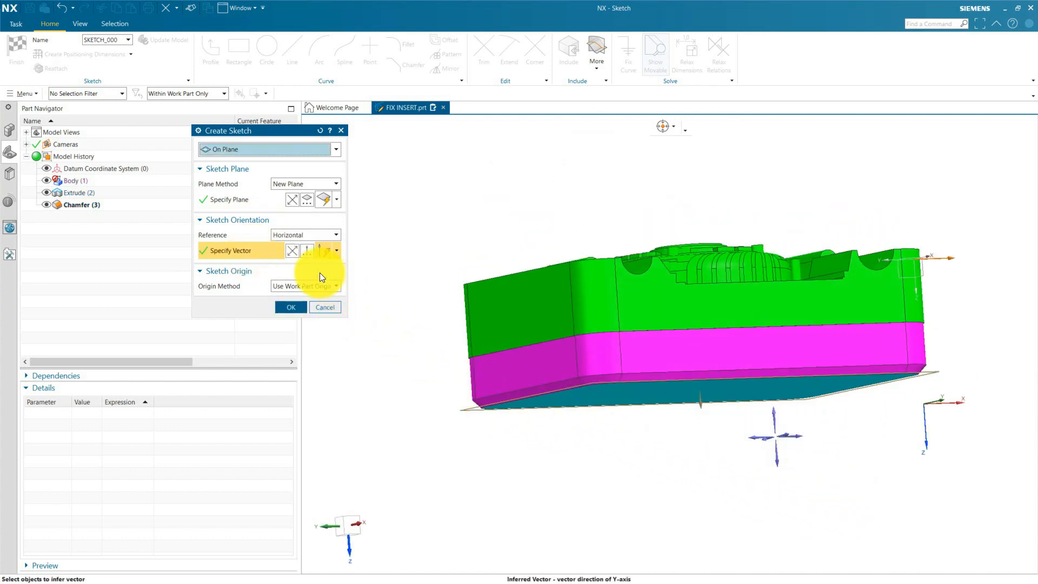
click(292, 203)
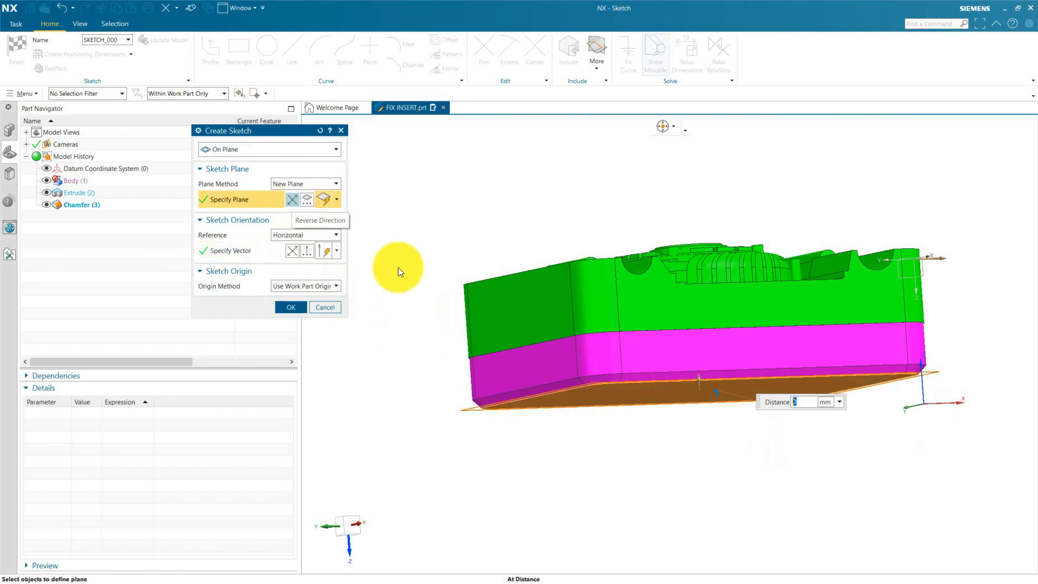
middle_drag(903, 495, 932, 457)
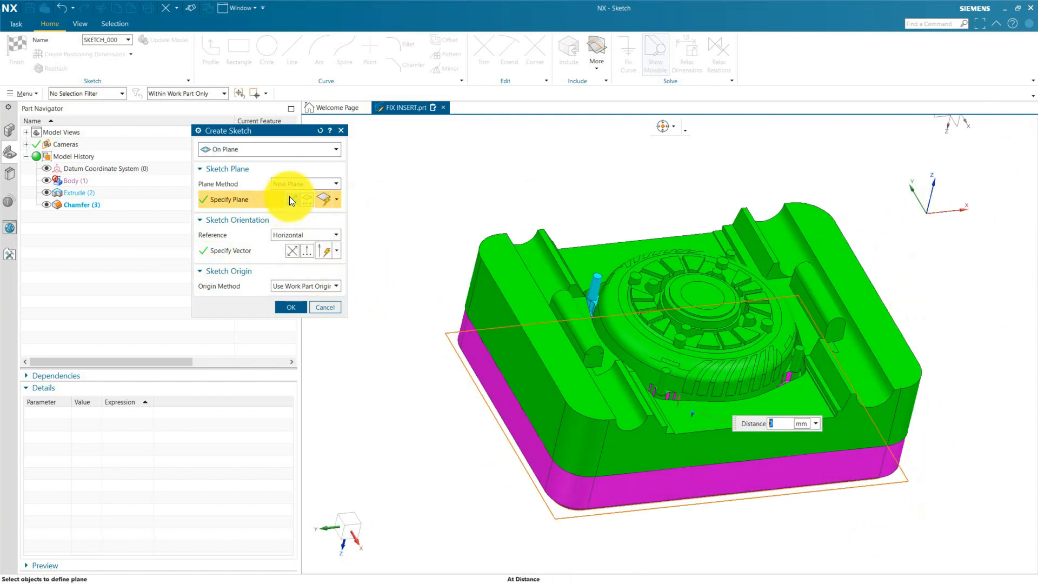
click(293, 309)
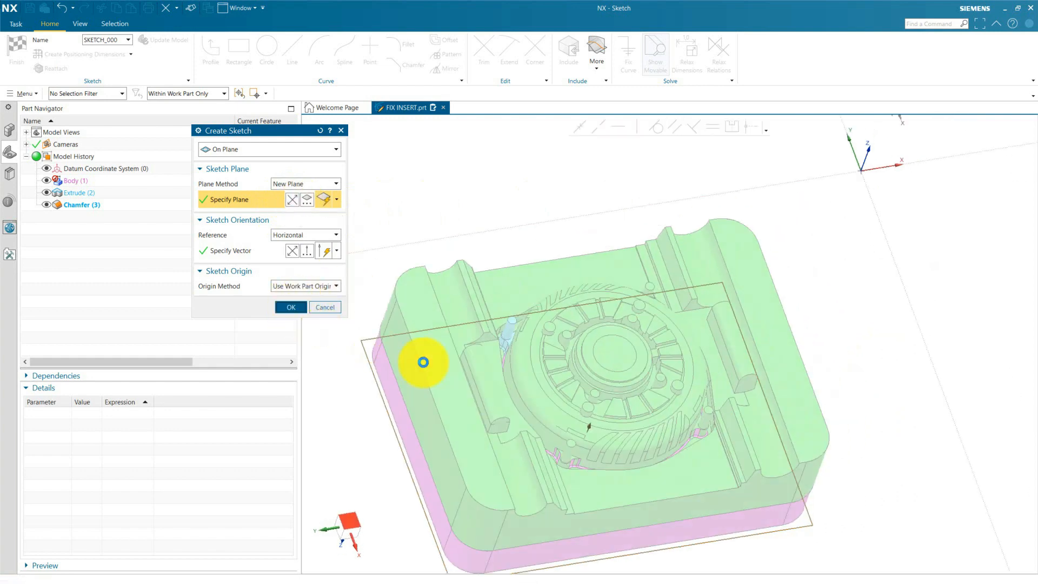
Close the Profile tool and project the large outer arc edge of the cyan pin recess into the sketch with Project Curve.
scroll(622, 403, up, 10)
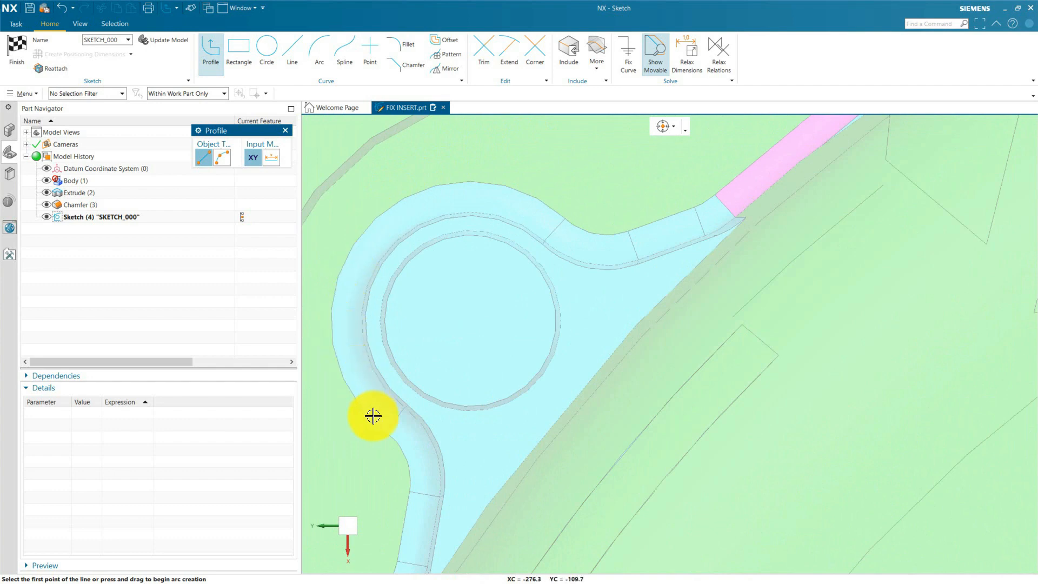
click(287, 130)
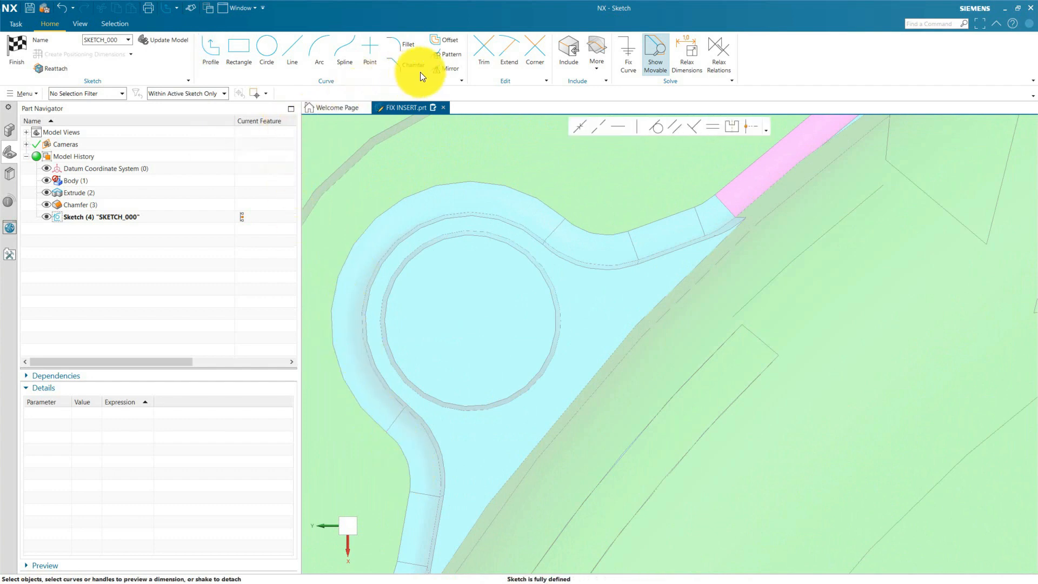
click(596, 64)
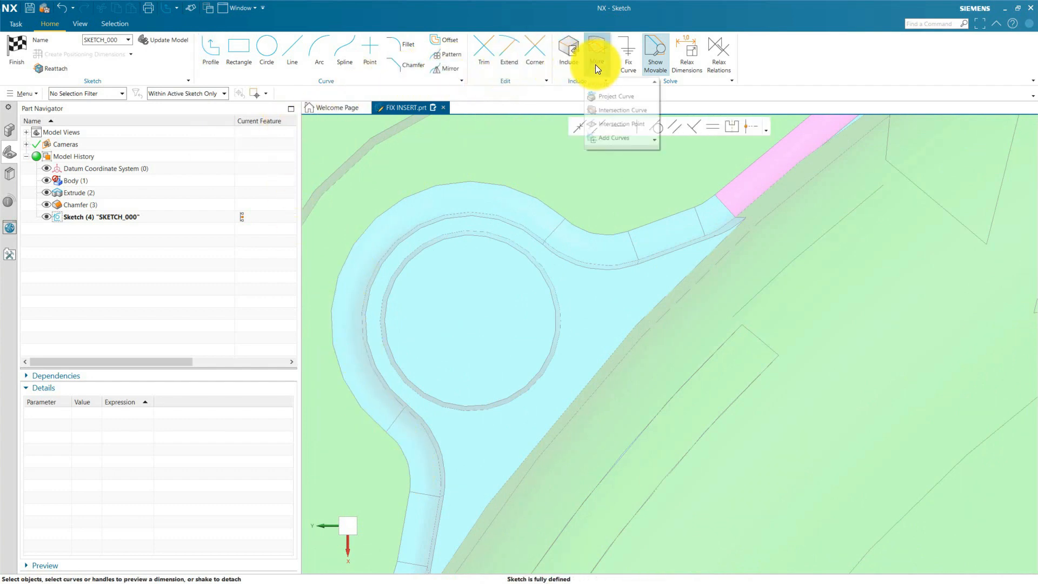
click(611, 98)
click(372, 219)
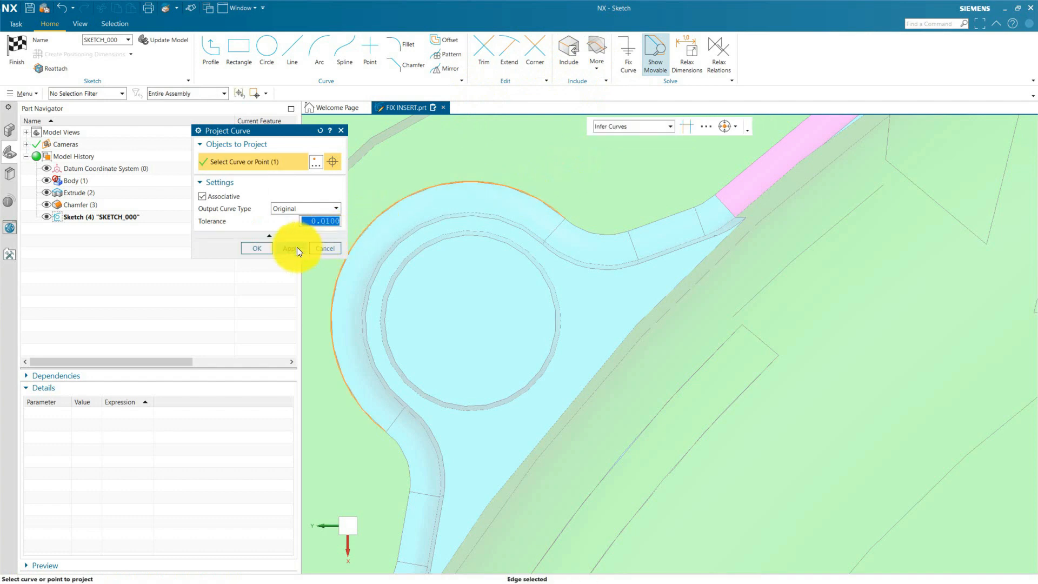
click(297, 249)
Project the outer edges running from the large arc to the upper magenta groove: the reverse arc, the straight edge and the short end edge.
click(579, 226)
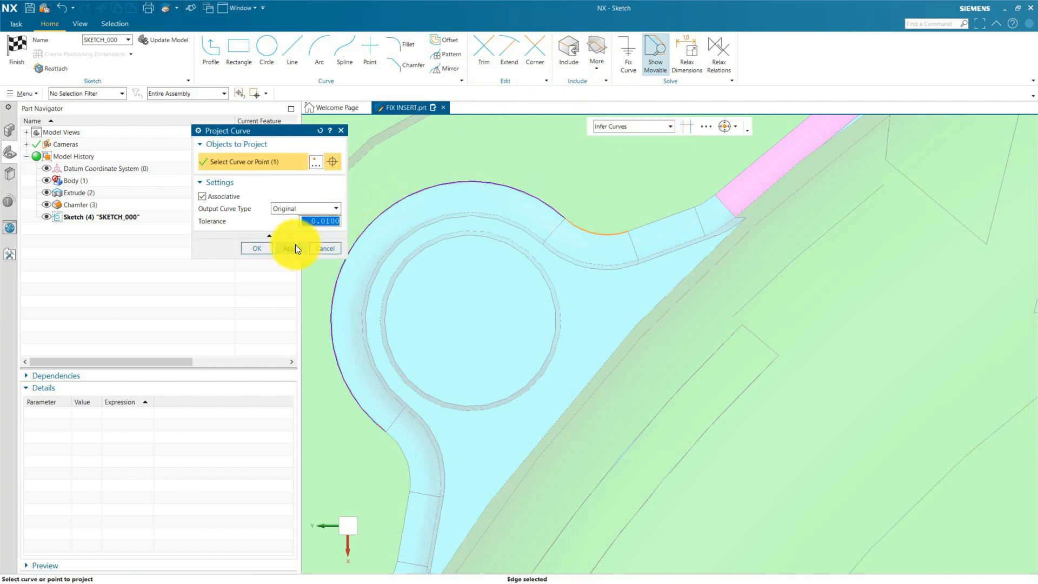
click(292, 249)
click(647, 226)
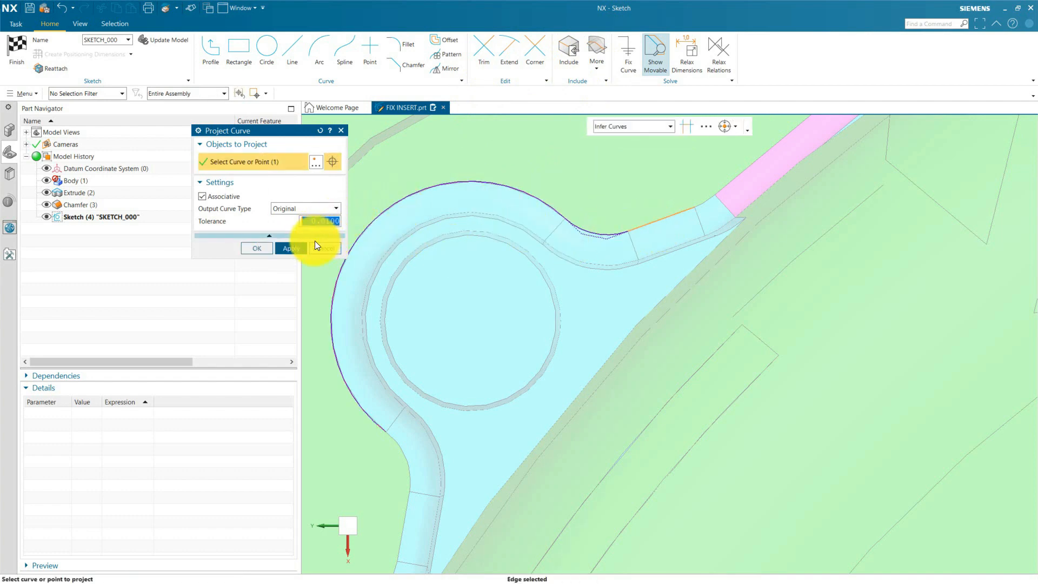
click(302, 247)
click(701, 202)
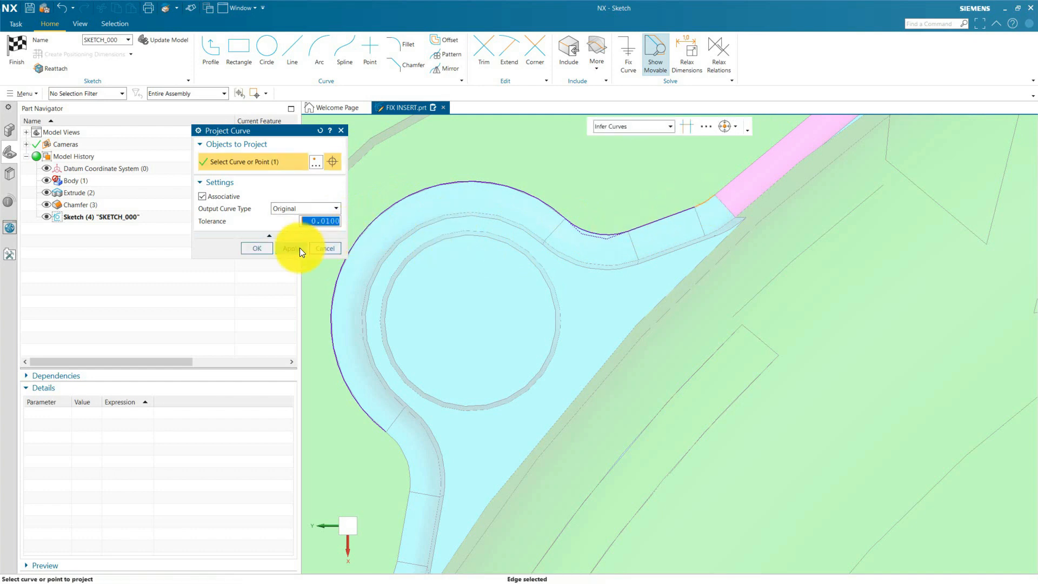
click(297, 249)
scroll(757, 202, down, 4)
scroll(579, 301, up, 4)
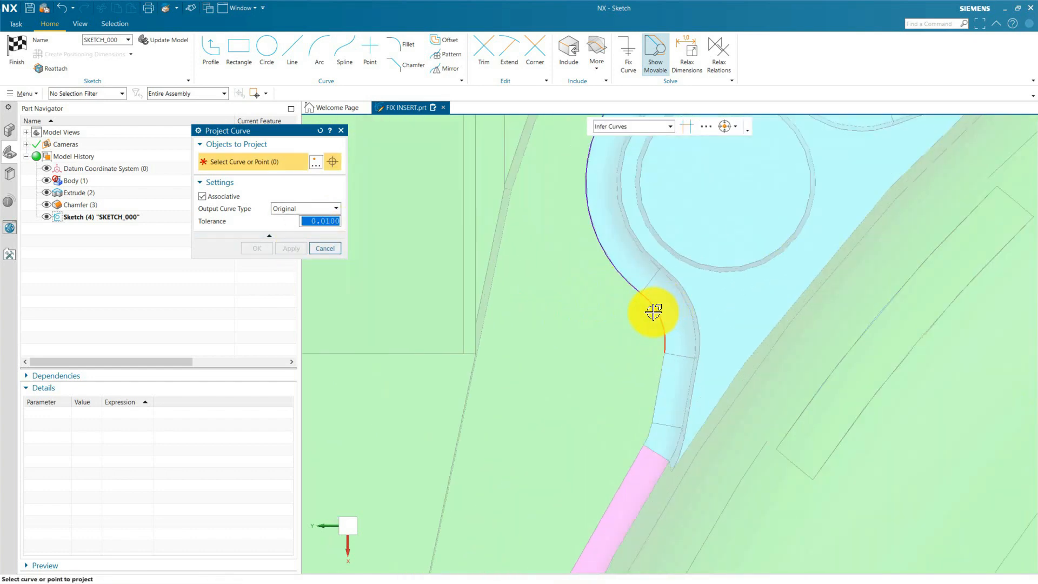
Project the outer edges running from the large arc to the lower magenta groove: the reverse arc, the straight edge and the short end edge.
click(653, 312)
click(296, 249)
scroll(707, 167, down, 3)
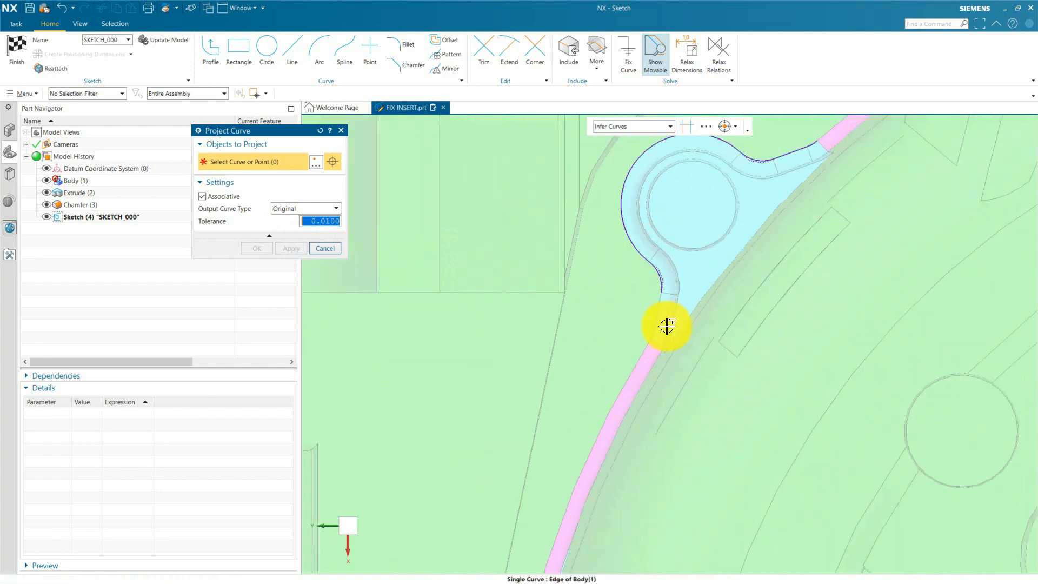
scroll(667, 326, up, 4)
click(304, 207)
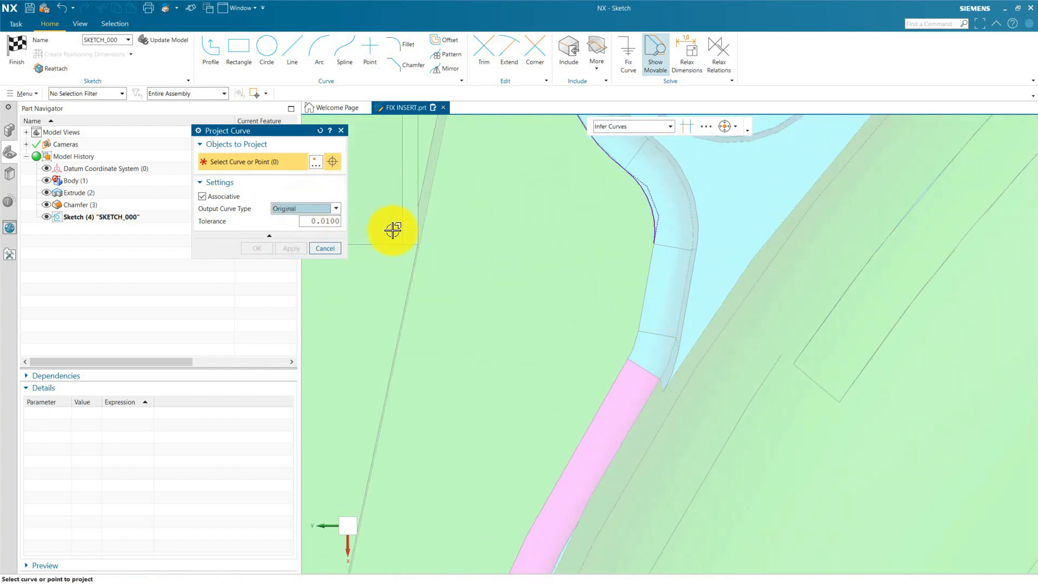
click(647, 291)
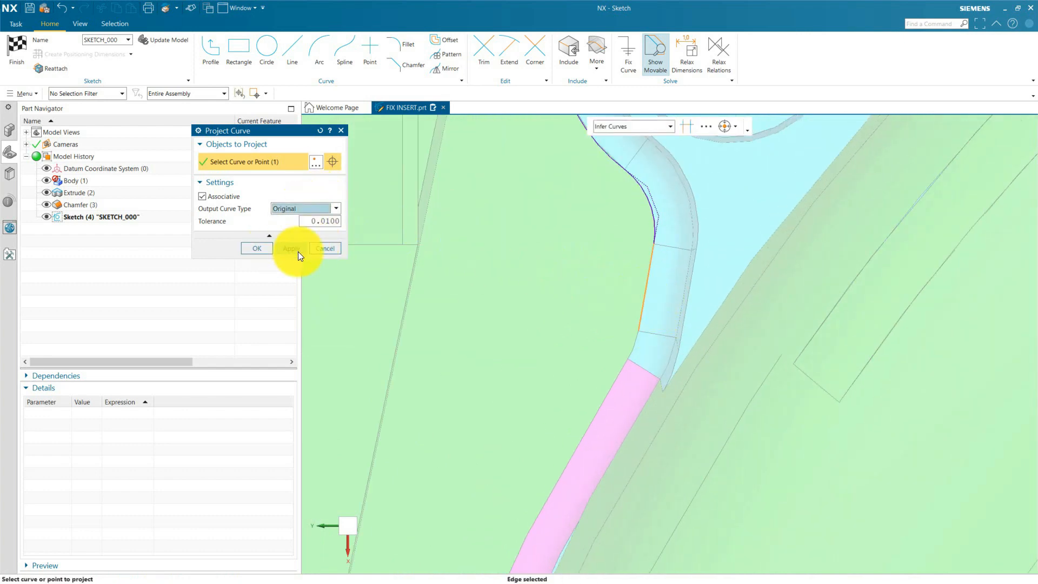
click(297, 250)
click(634, 347)
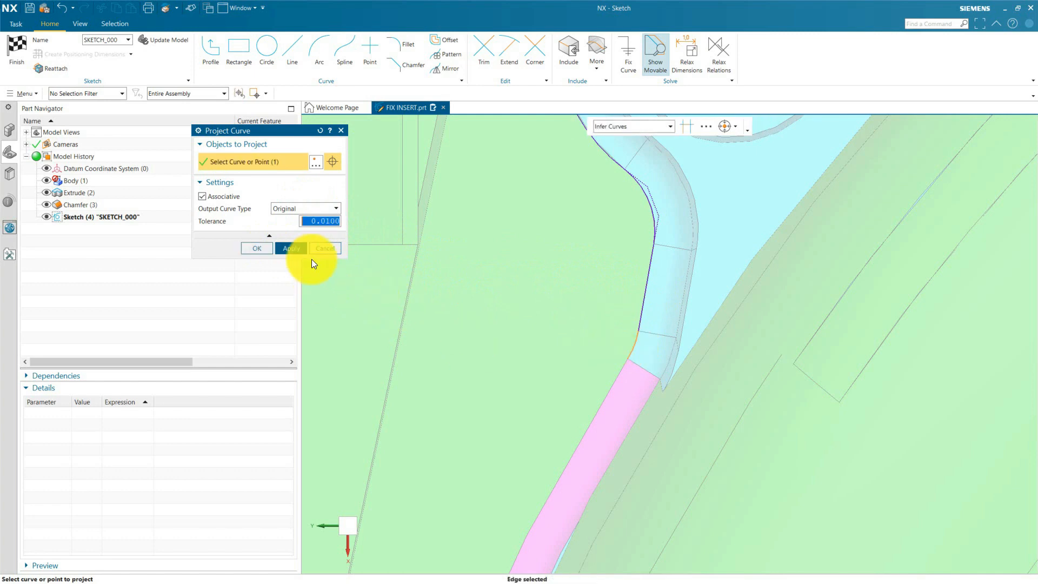
click(297, 250)
Project the long inner edge of the cyan recess into the sketch and close Project Curve.
scroll(475, 371, down, 3)
scroll(551, 297, up, 2)
click(540, 300)
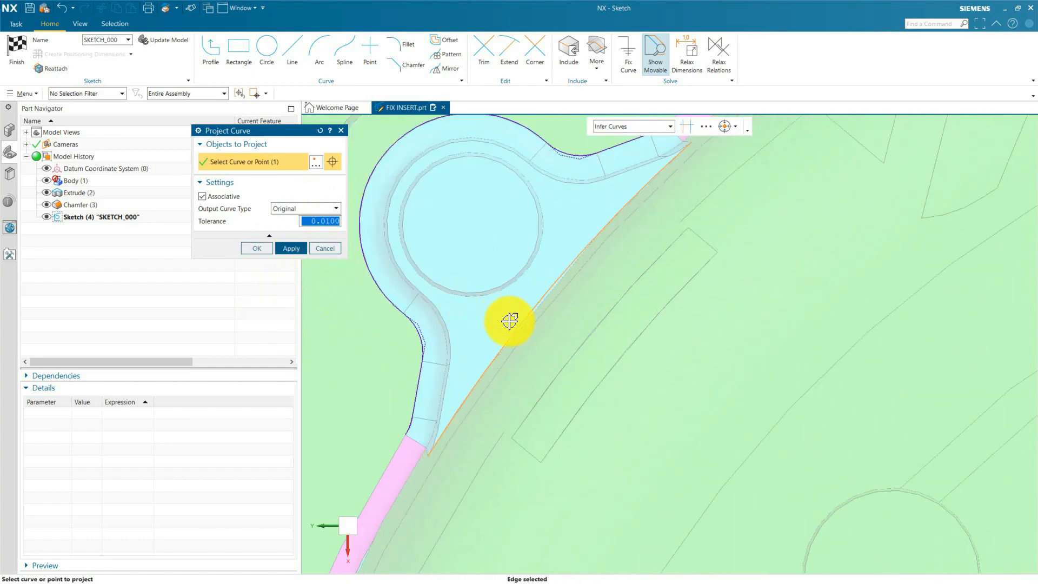
click(287, 250)
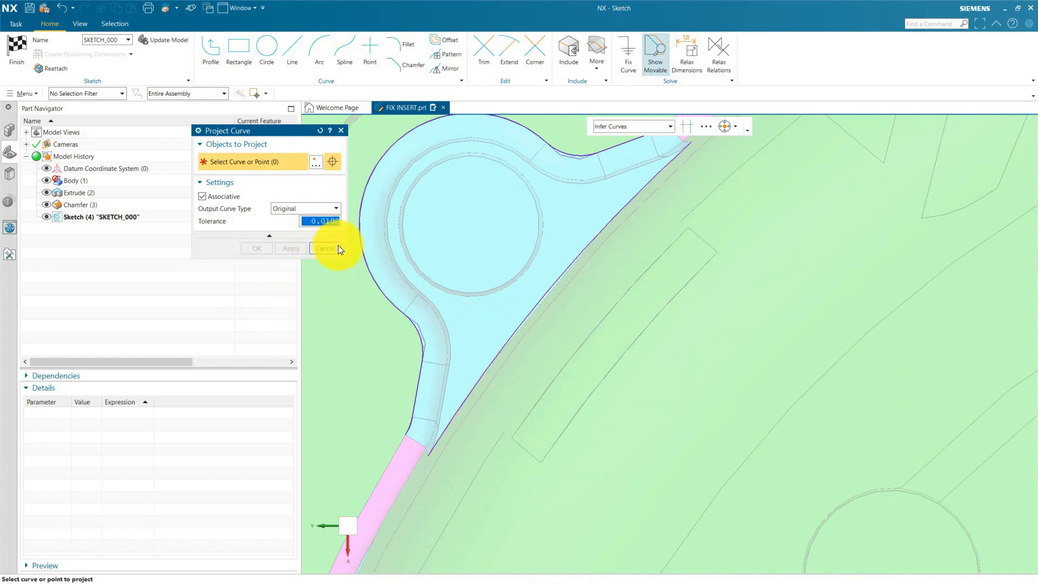
click(335, 249)
Draw a line with Profile from the lower end of the projected inner edge outward across the lower magenta groove.
scroll(540, 331, down, 5)
scroll(540, 330, down, 3)
key(z)
scroll(527, 327, up, 8)
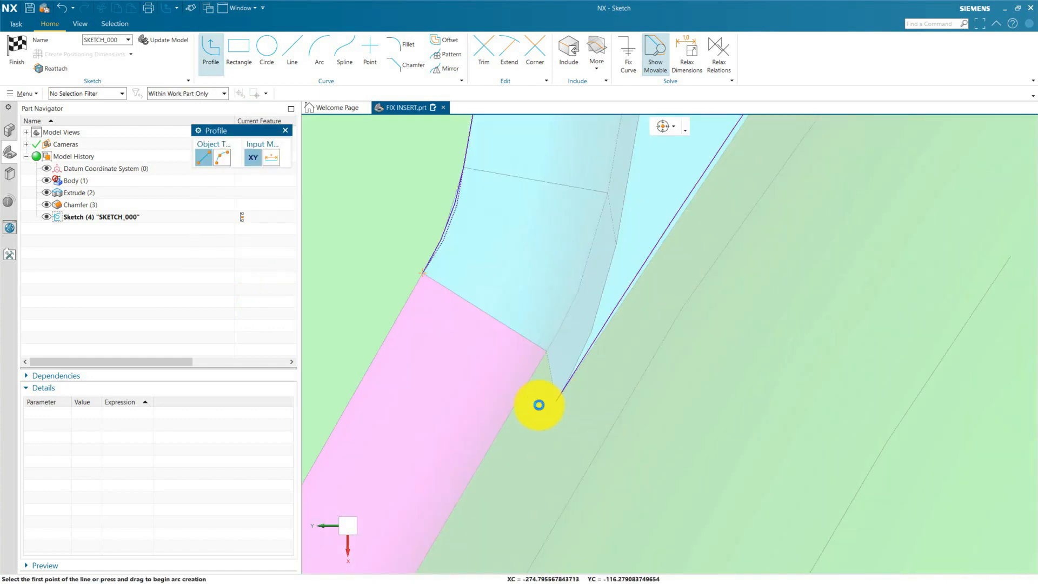
click(556, 400)
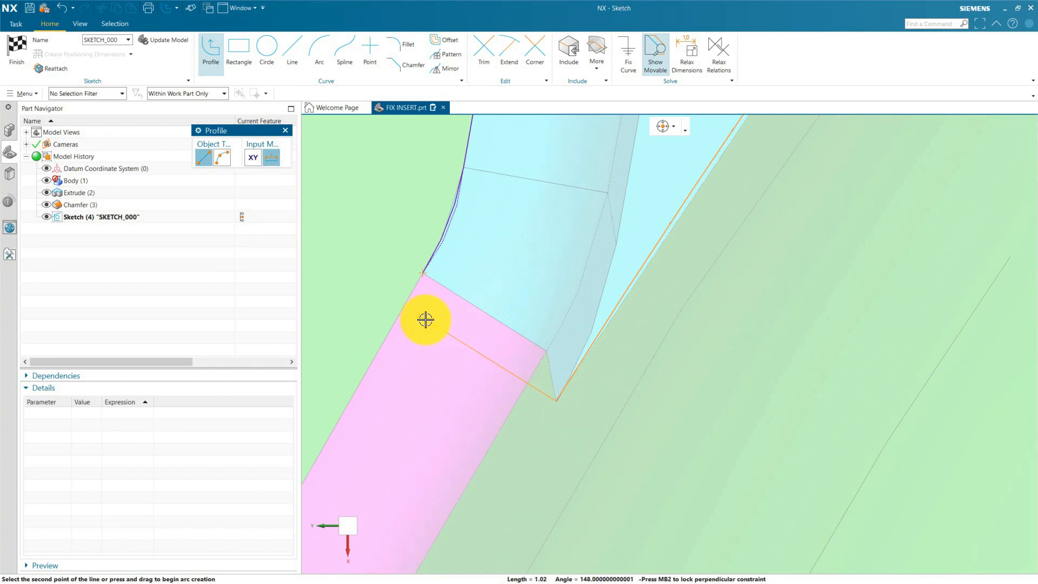
click(365, 291)
middle_click(366, 292)
Draw a matching line from the upper end of the projected inner edge across the upper magenta groove and exit Profile.
scroll(421, 373, down, 6)
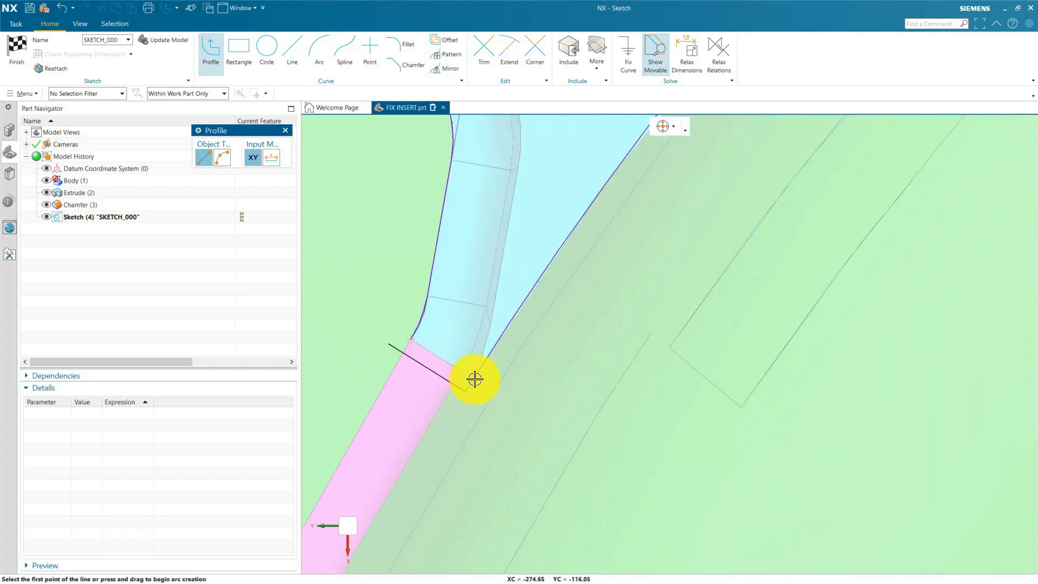
scroll(616, 254, up, 4)
click(621, 259)
click(534, 159)
key(Escape)
key(Escape)
Draw a line from the pin recess circle's centre to the insert's central circle's centre and convert it to a reference line.
scroll(595, 201, down, 7)
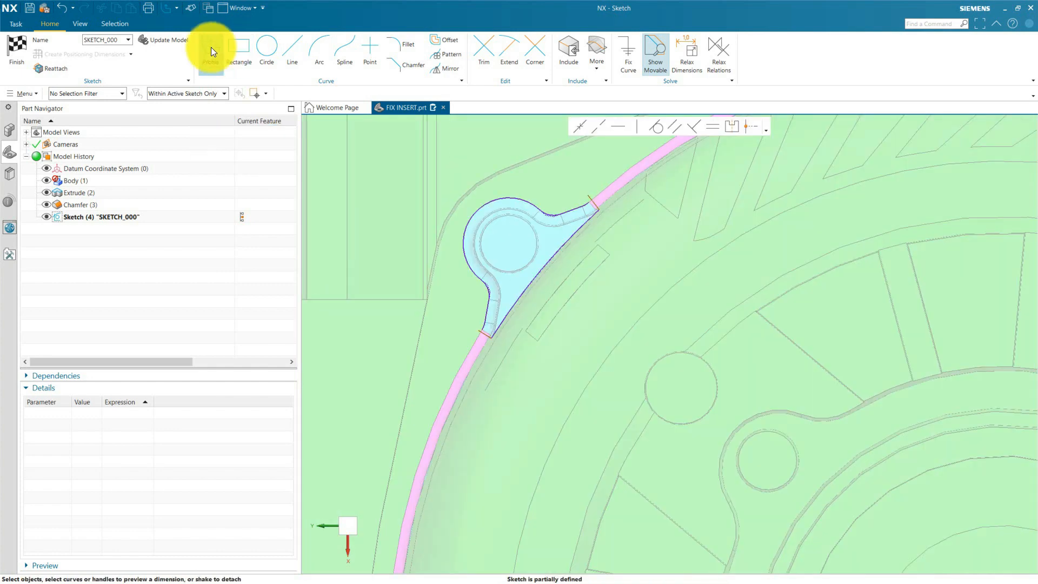
click(211, 47)
click(181, 93)
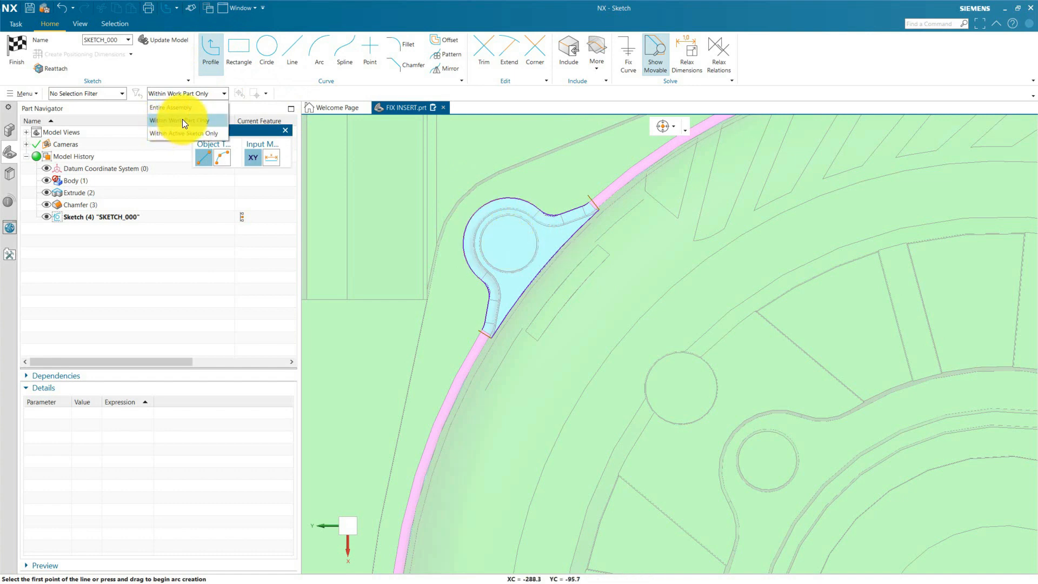
click(182, 120)
click(537, 248)
scroll(424, 193, down, 8)
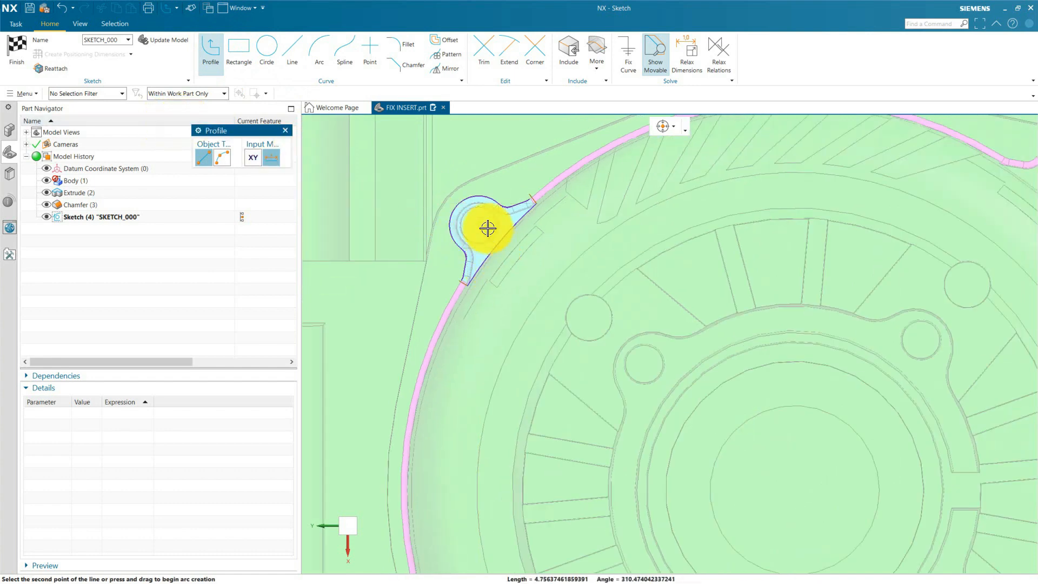
scroll(544, 282, up, 3)
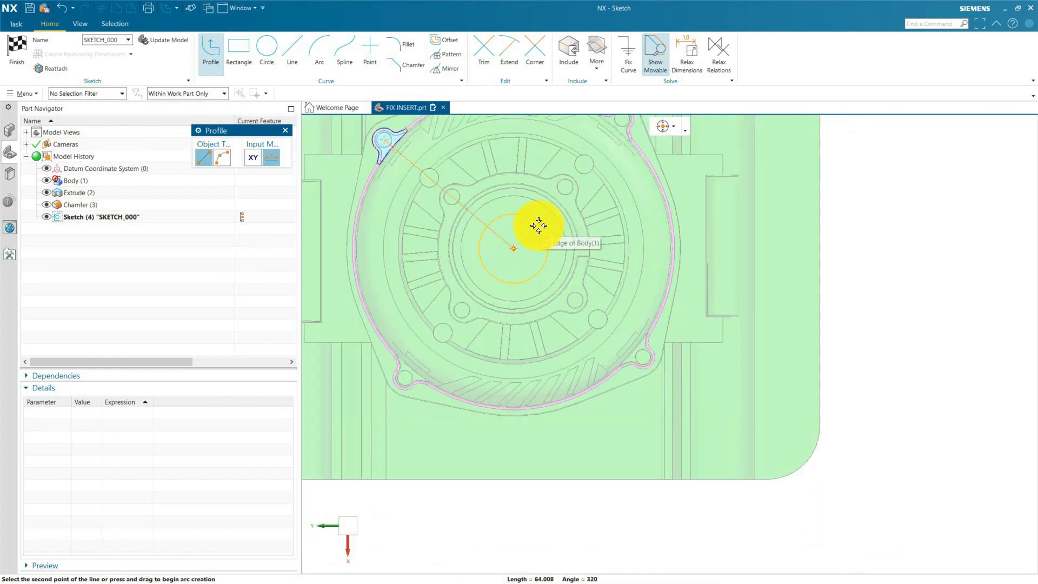
click(546, 255)
key(Escape)
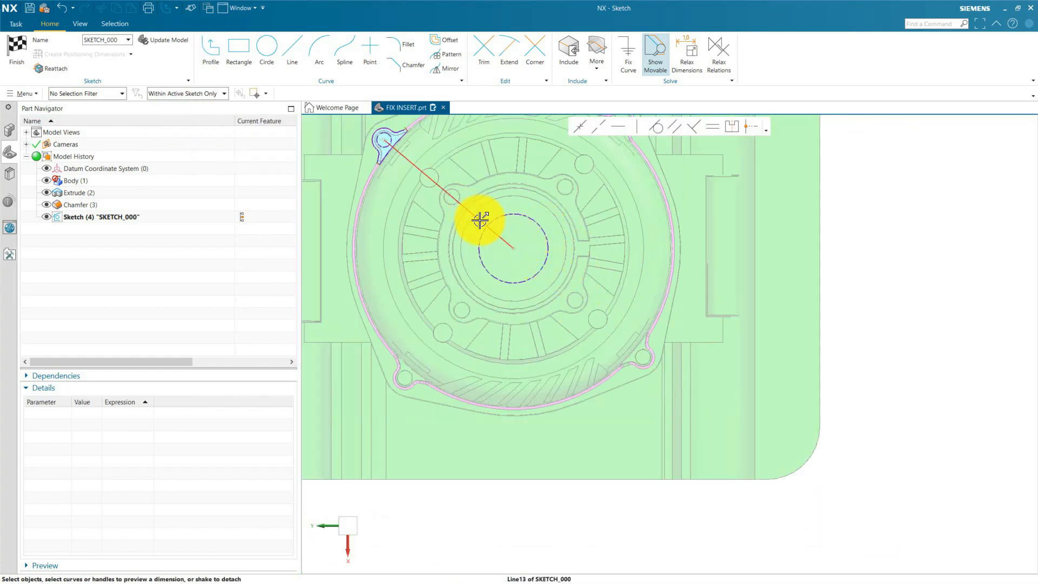
right_click(480, 221)
click(492, 209)
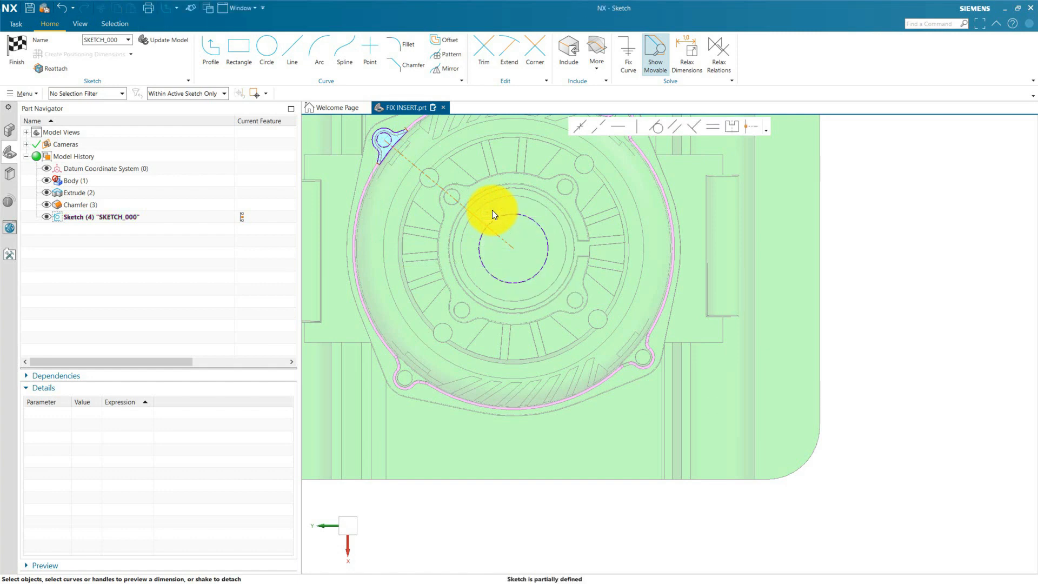
Make the lower and upper groove end lines parallel to the reference centre line with Make Parallel.
scroll(536, 257, down, 3)
scroll(451, 195, up, 11)
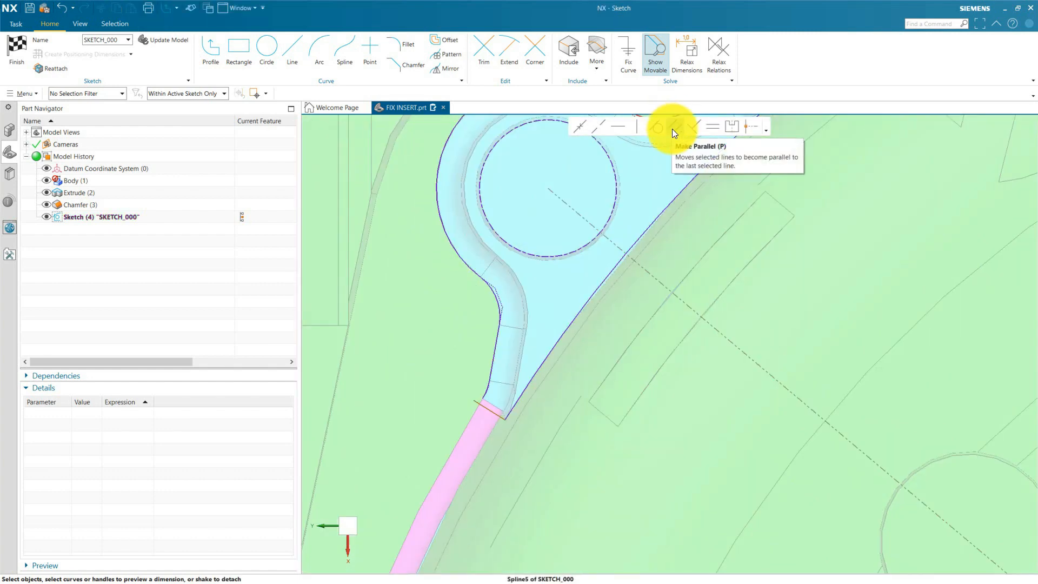
click(673, 129)
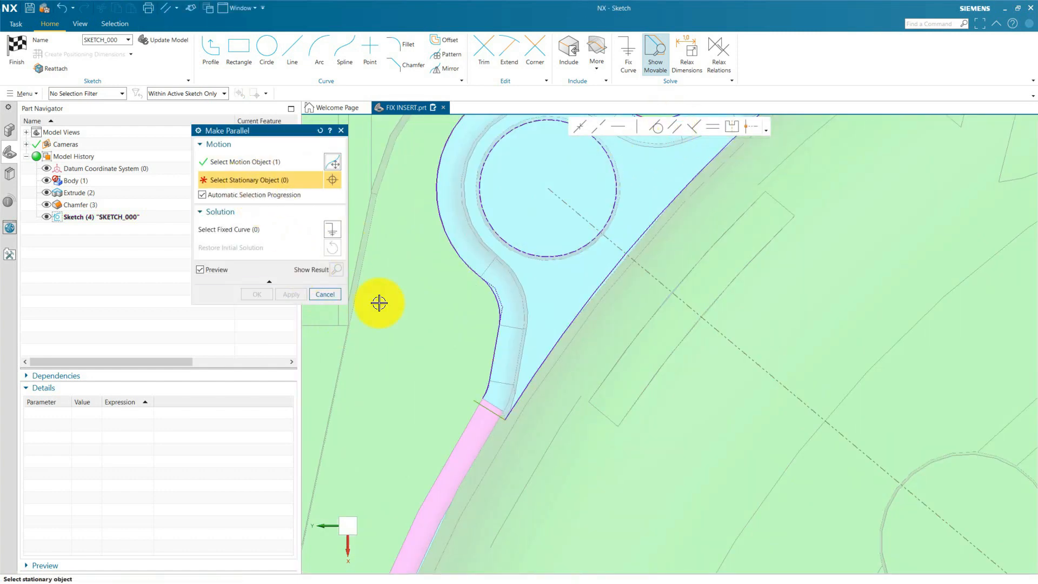
click(614, 239)
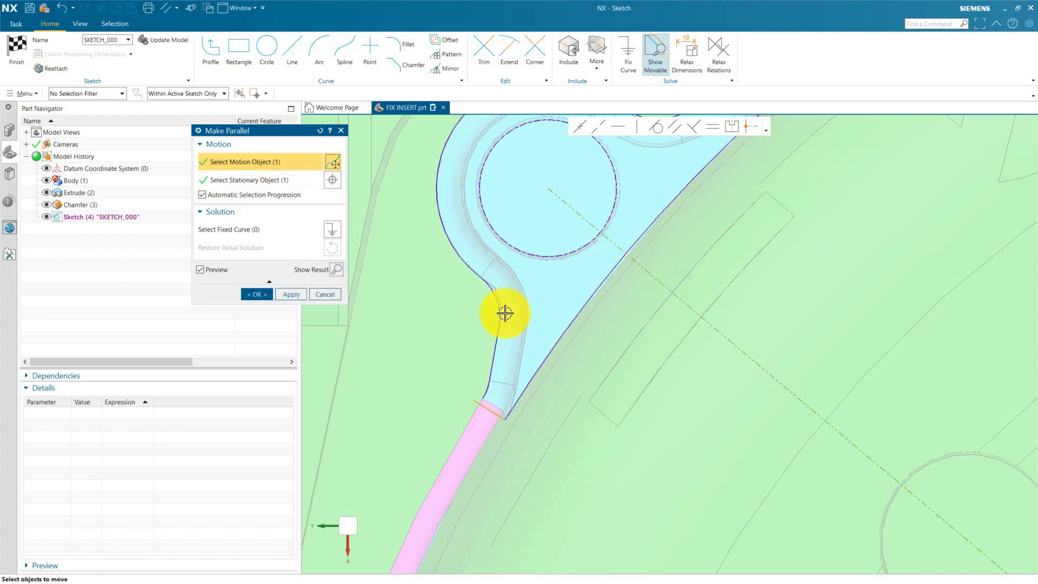
click(297, 292)
click(586, 266)
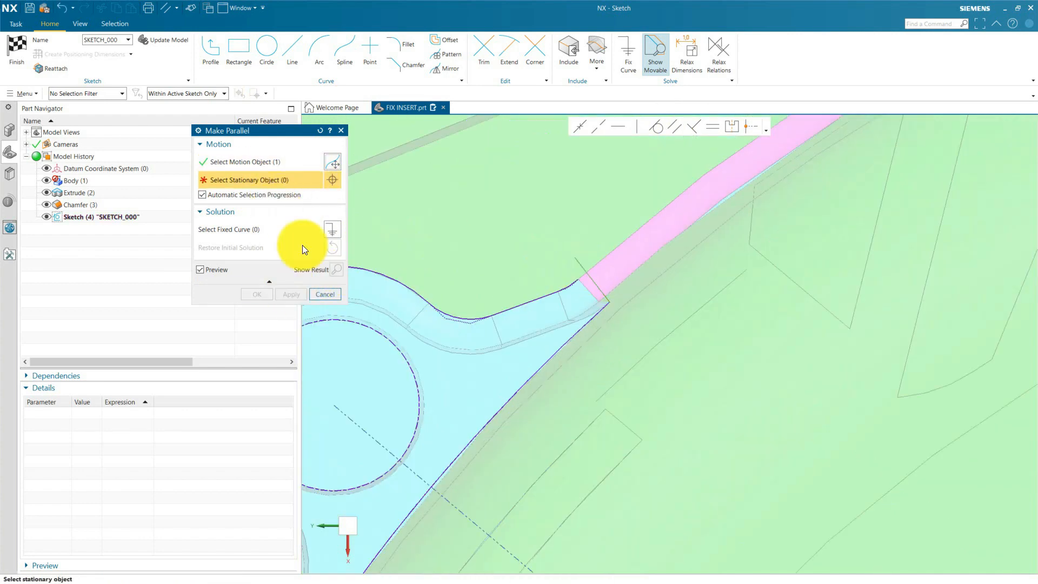
click(417, 471)
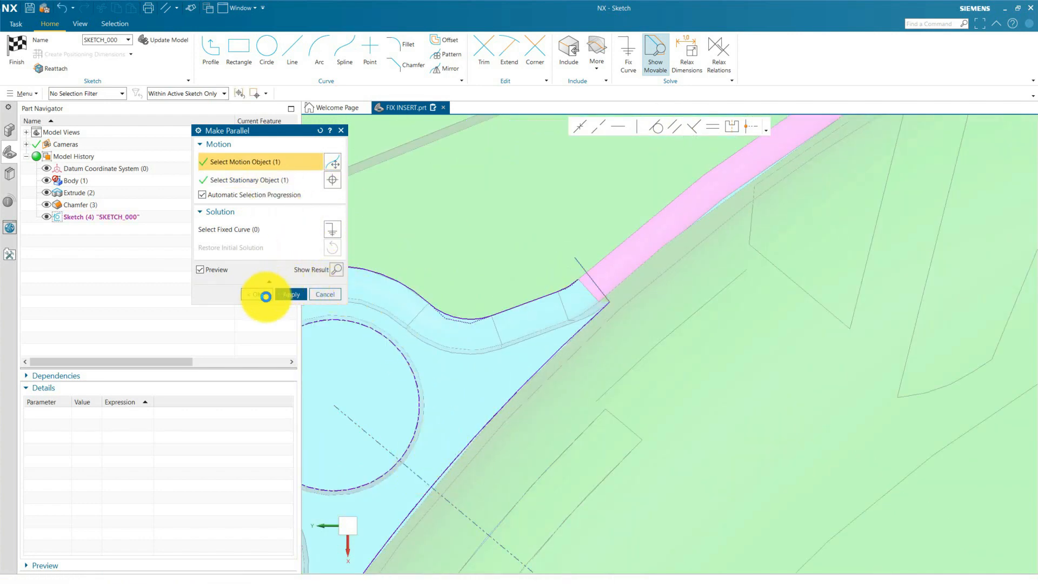
click(266, 296)
Draw a line about 0.2 mm long from the end of the upper projected short edge, tangent to it and crossing the upper end line.
scroll(568, 270, up, 6)
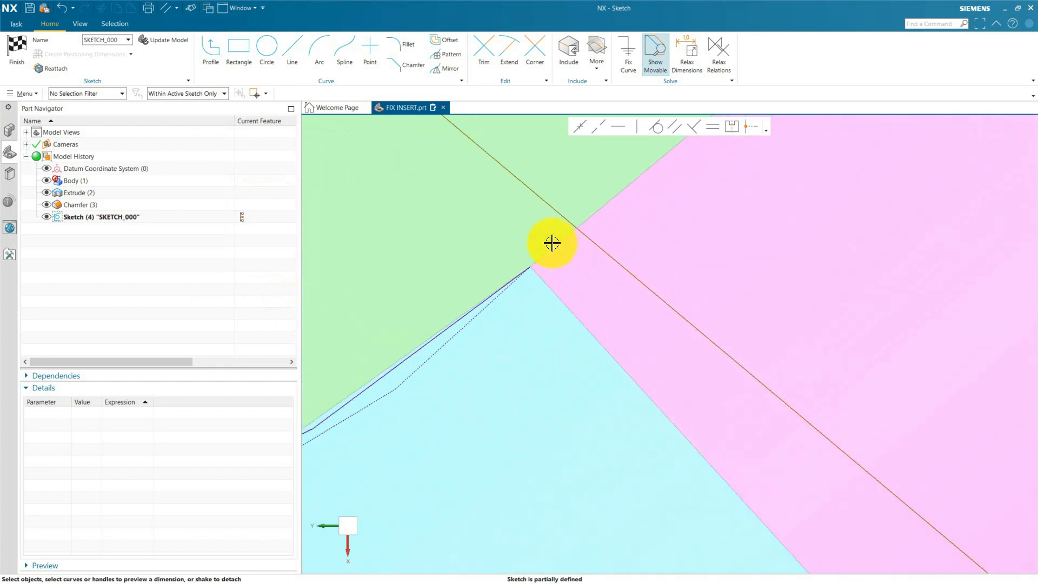
scroll(552, 243, up, 4)
click(210, 50)
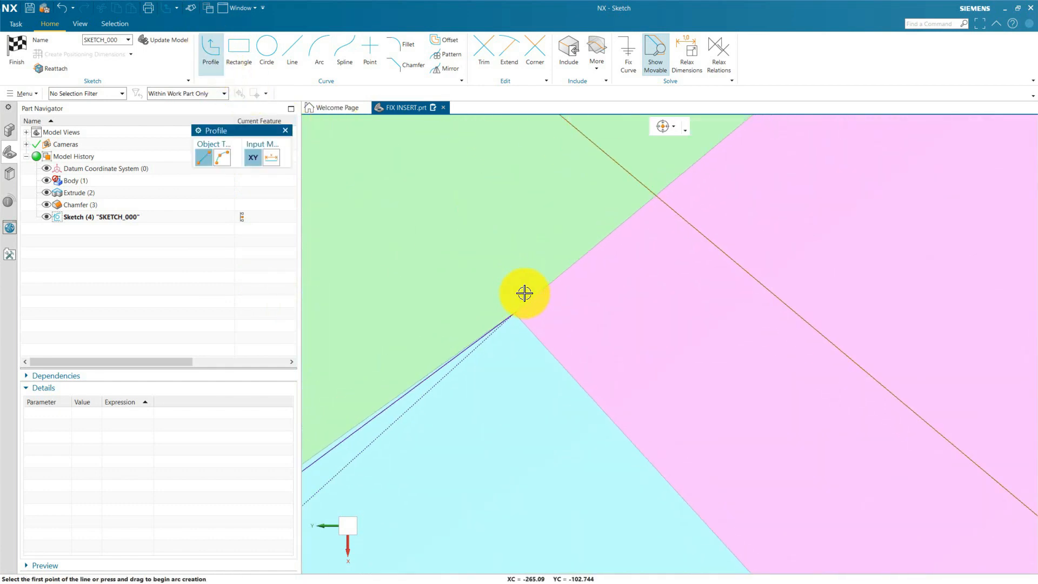
click(512, 313)
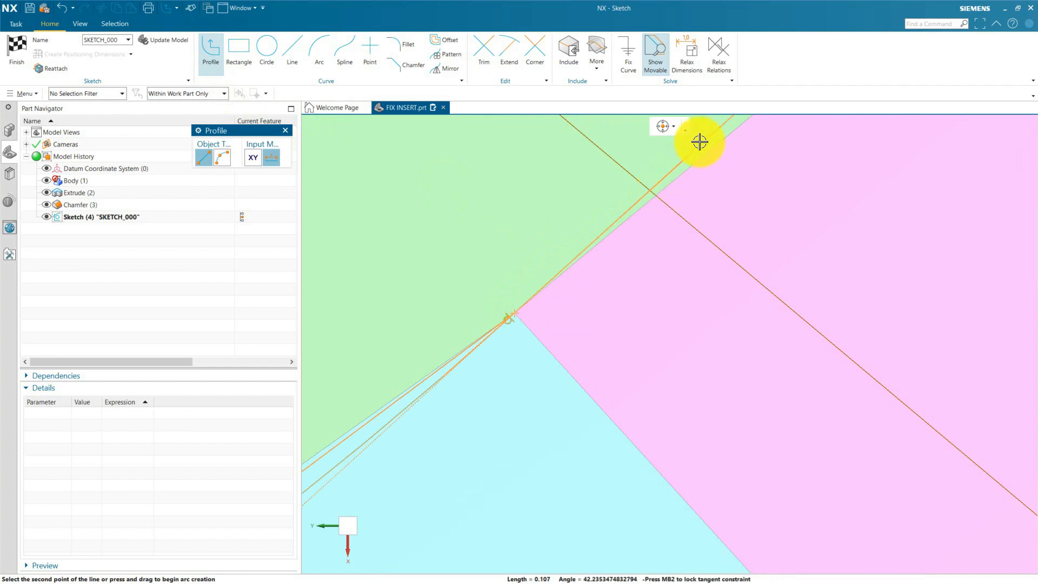
scroll(489, 348, down, 3)
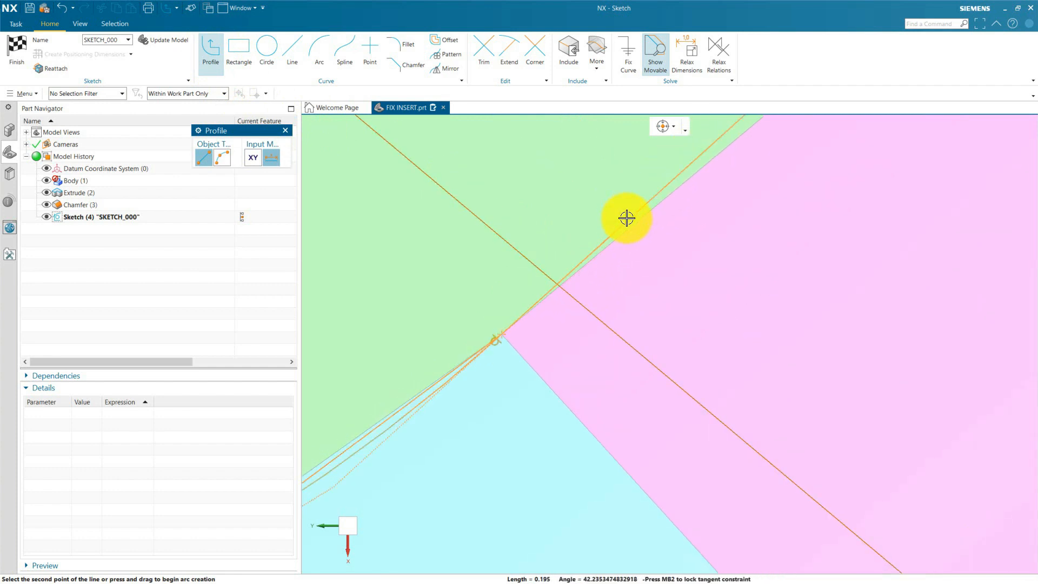
scroll(616, 205, up, 3)
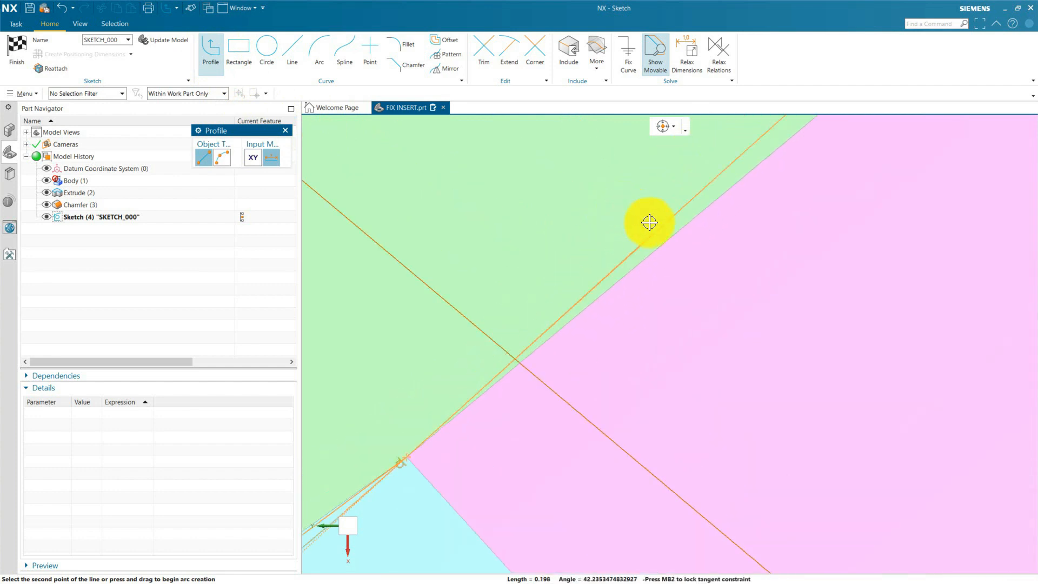
click(649, 221)
key(Escape)
scroll(650, 222, down, 9)
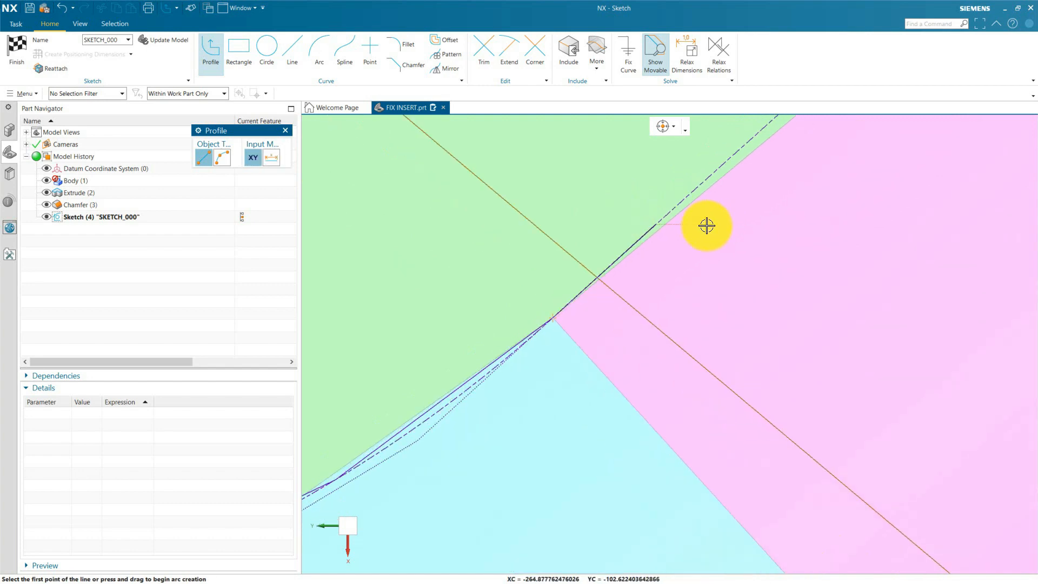
scroll(758, 248, down, 5)
key(Escape)
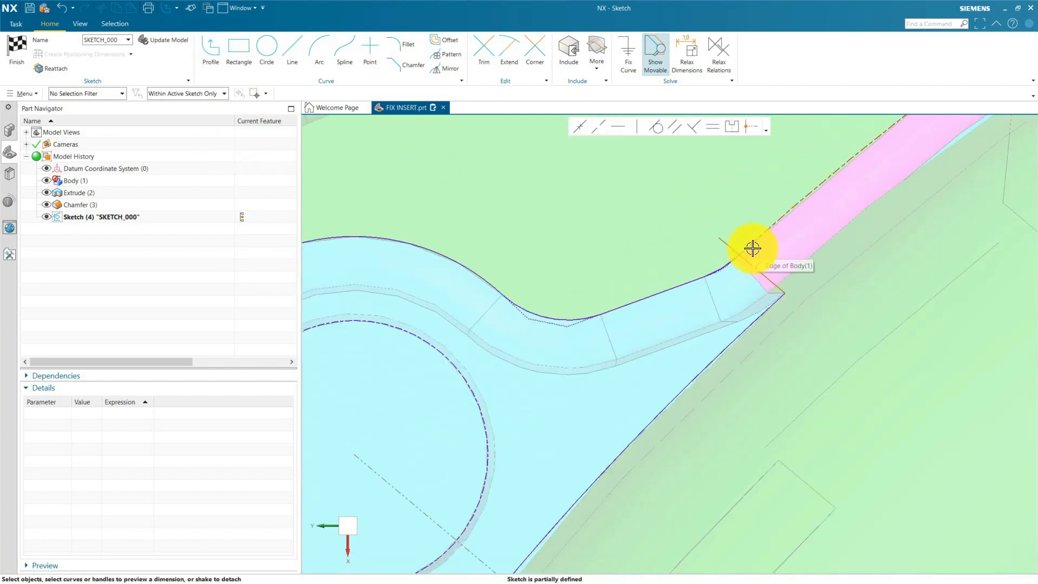
Trim the short tangent line and the upper end line to a closed corner with the Corner tool.
scroll(747, 263, up, 7)
scroll(678, 246, up, 5)
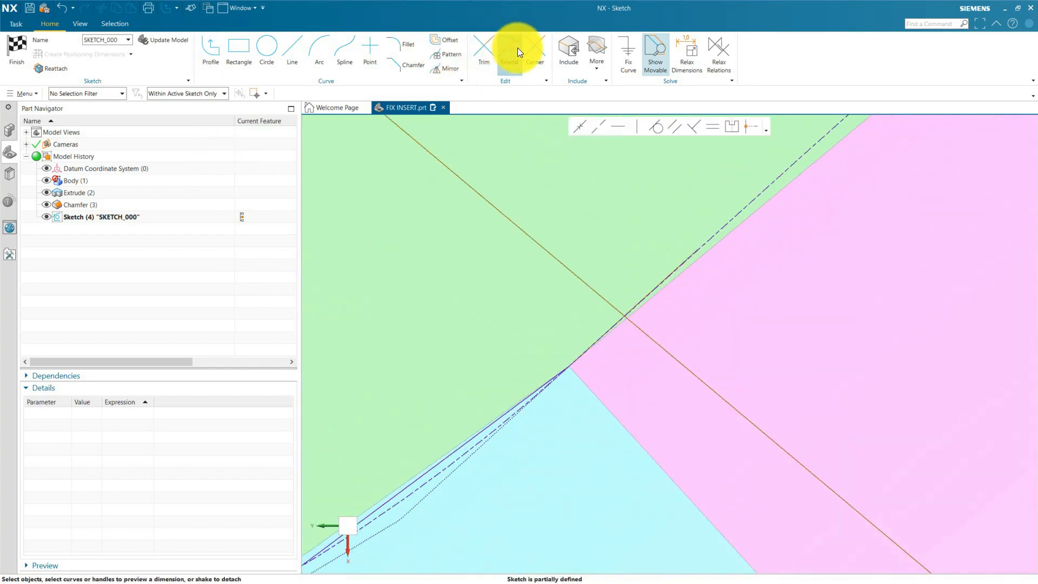
click(534, 47)
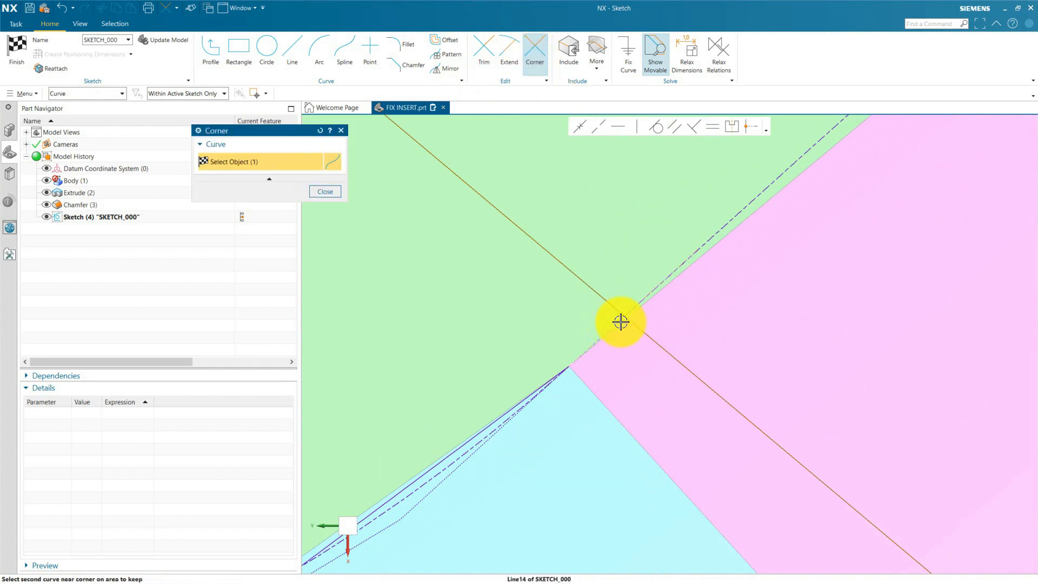
click(642, 334)
key(Escape)
Draw a line about 0.33 mm long from the end of the lower projected short edge, tangent to it and crossing the lower end line.
scroll(608, 284, down, 2)
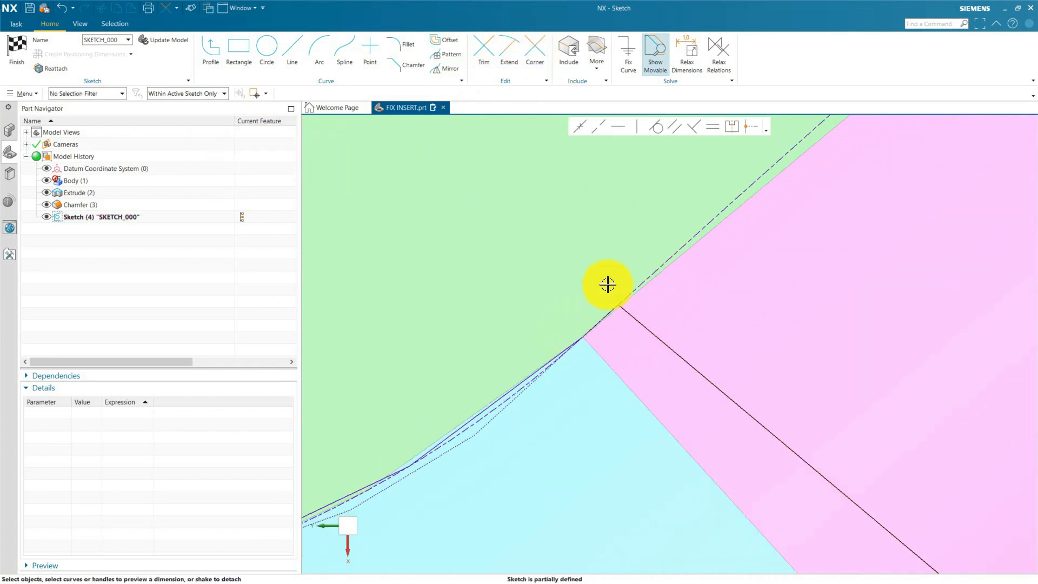
scroll(641, 290, down, 15)
scroll(624, 453, up, 5)
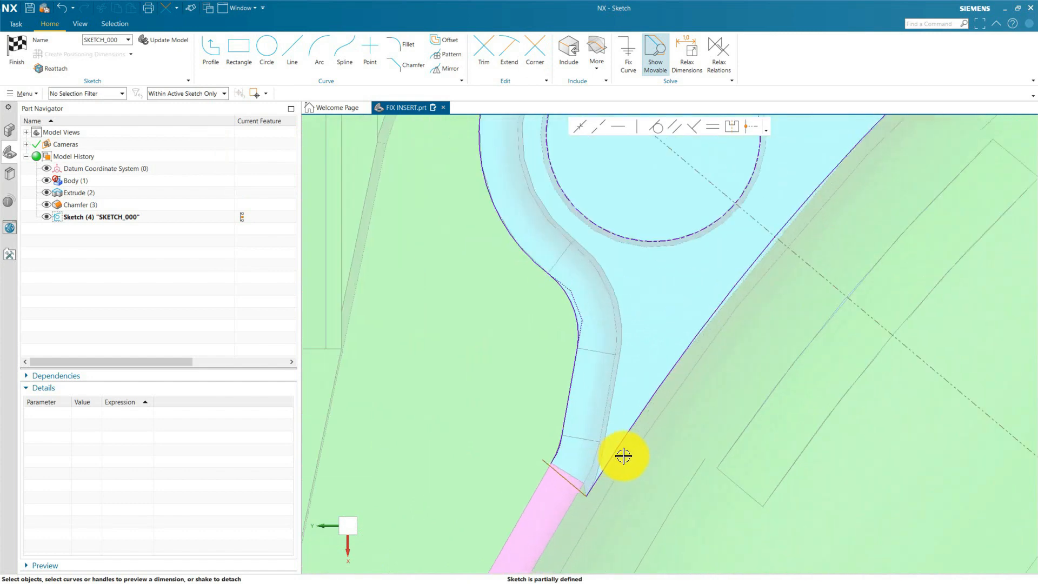
scroll(624, 456, up, 6)
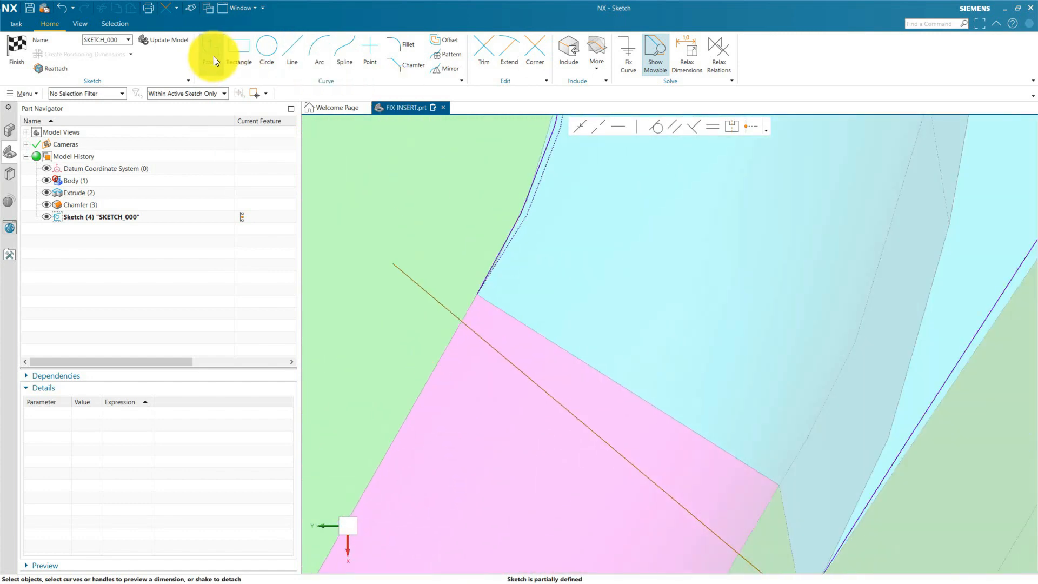
click(283, 53)
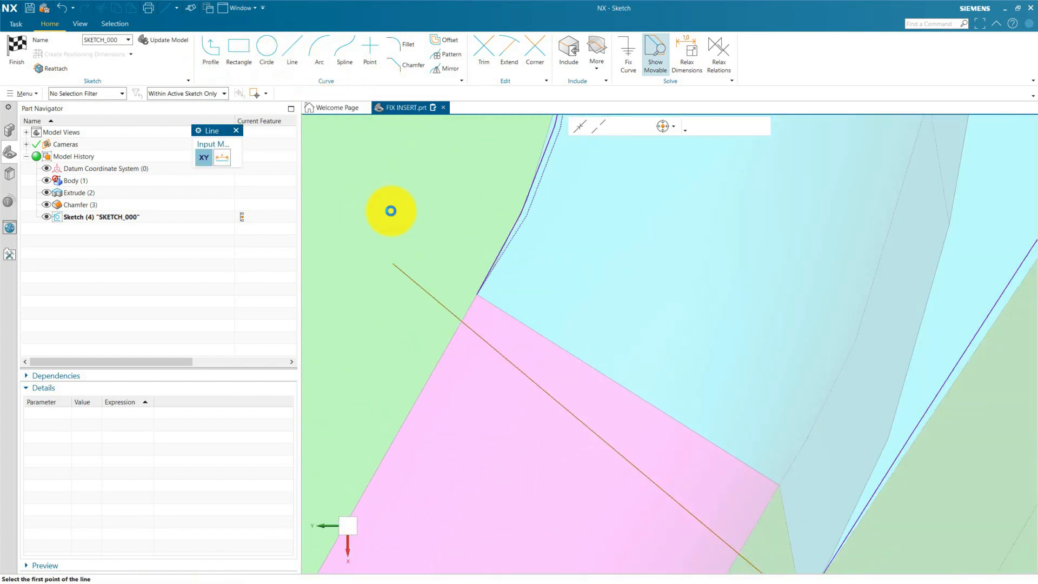
click(473, 296)
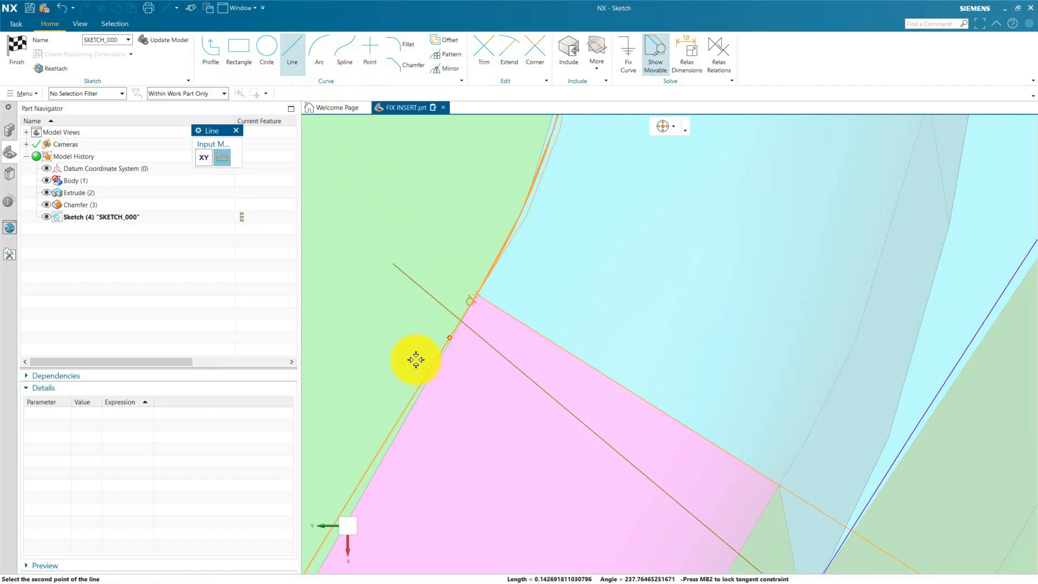
click(411, 392)
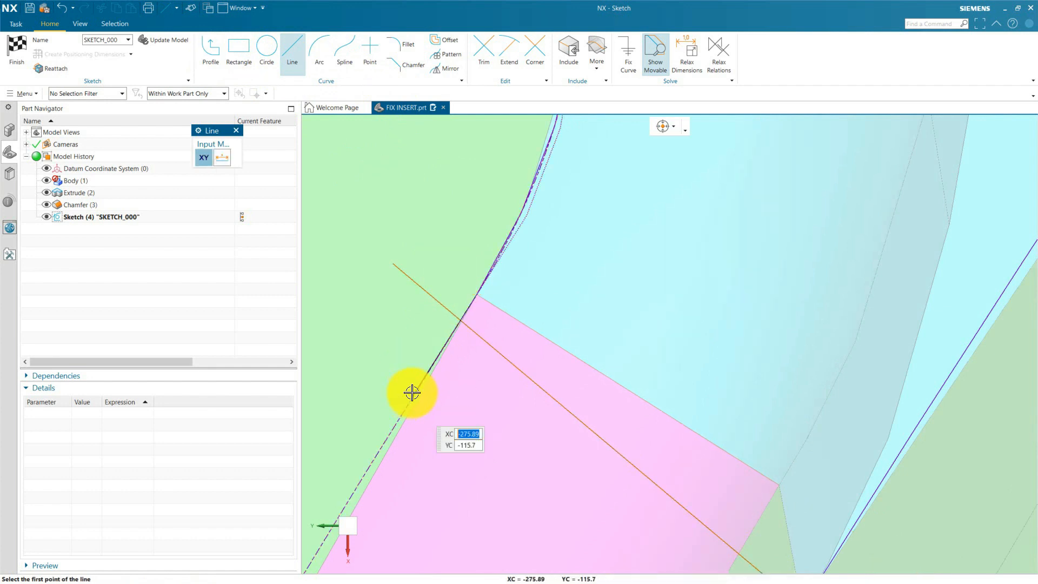
key(Escape)
scroll(462, 323, up, 5)
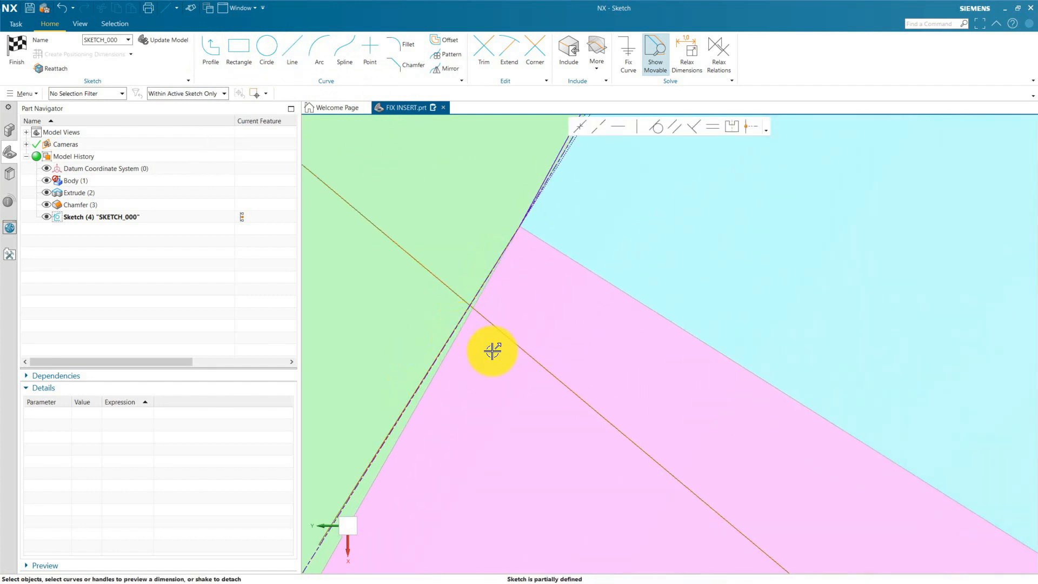
Trim the lower short tangent line and the lower end line to a closed corner with the Corner tool.
scroll(491, 350, down, 4)
click(529, 48)
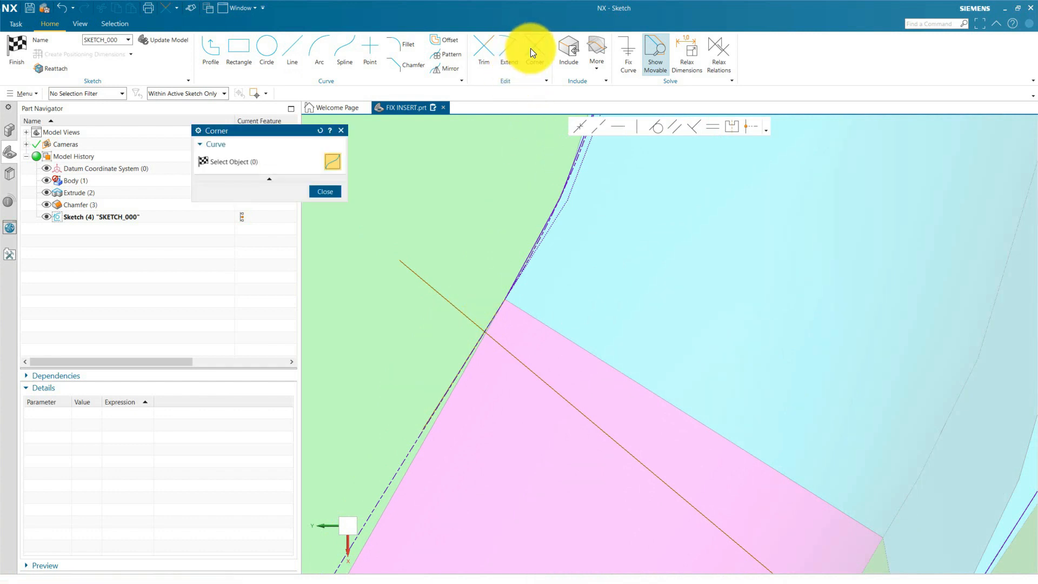
click(491, 318)
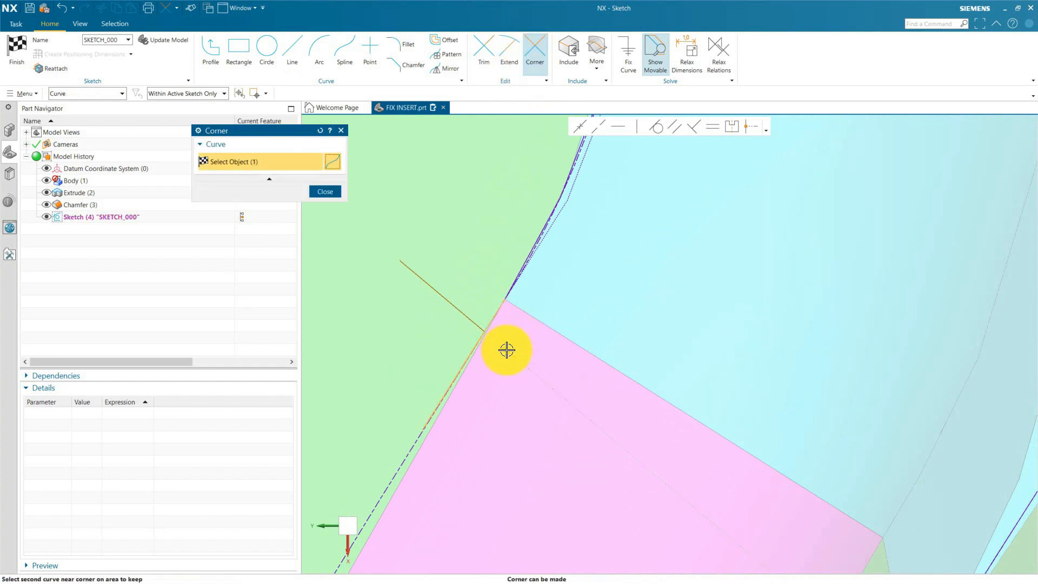
click(506, 350)
click(330, 192)
scroll(429, 314, down, 2)
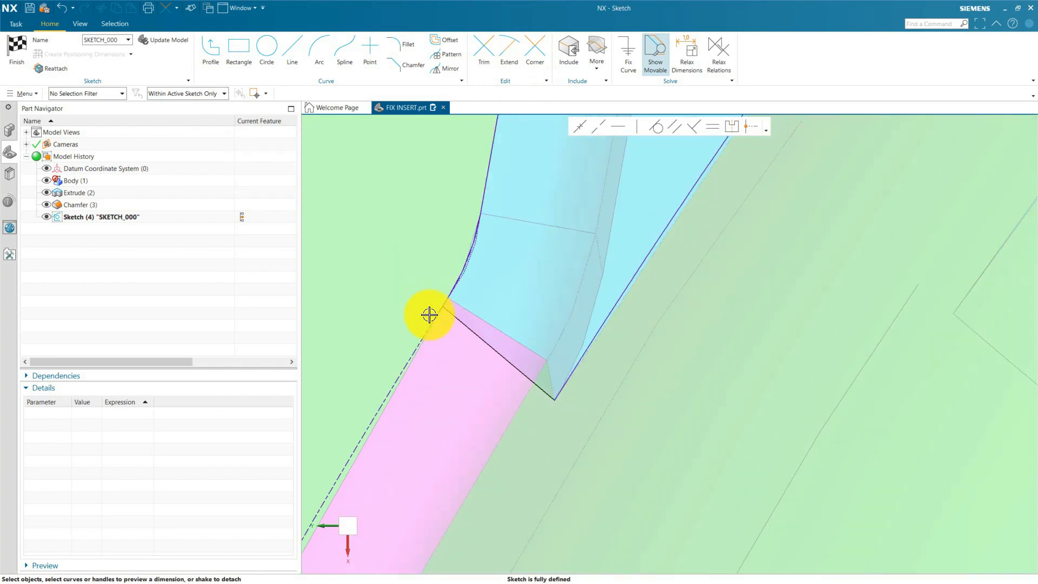
scroll(429, 314, down, 6)
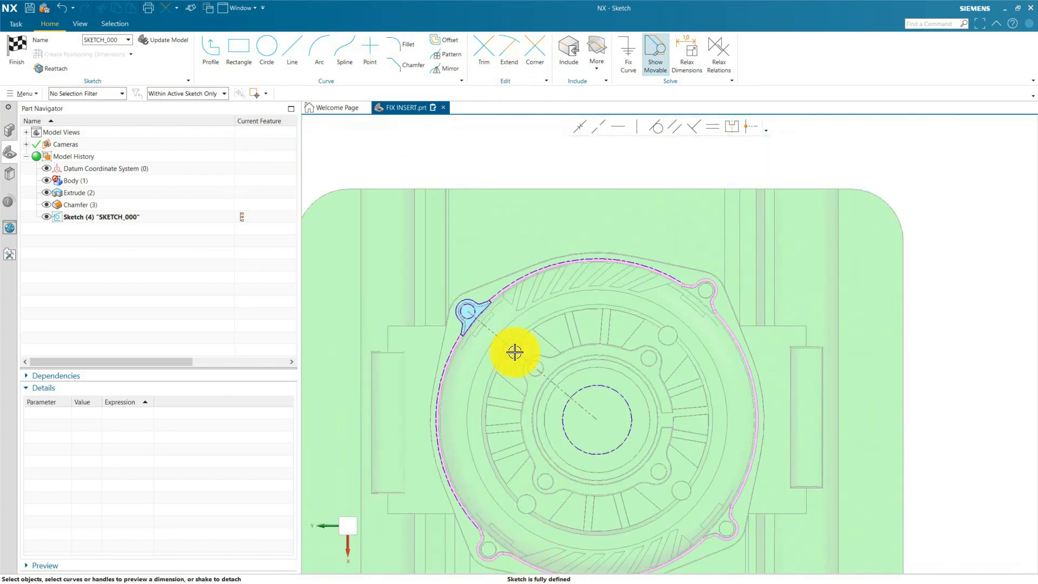
scroll(514, 352, up, 6)
scroll(641, 324, down, 2)
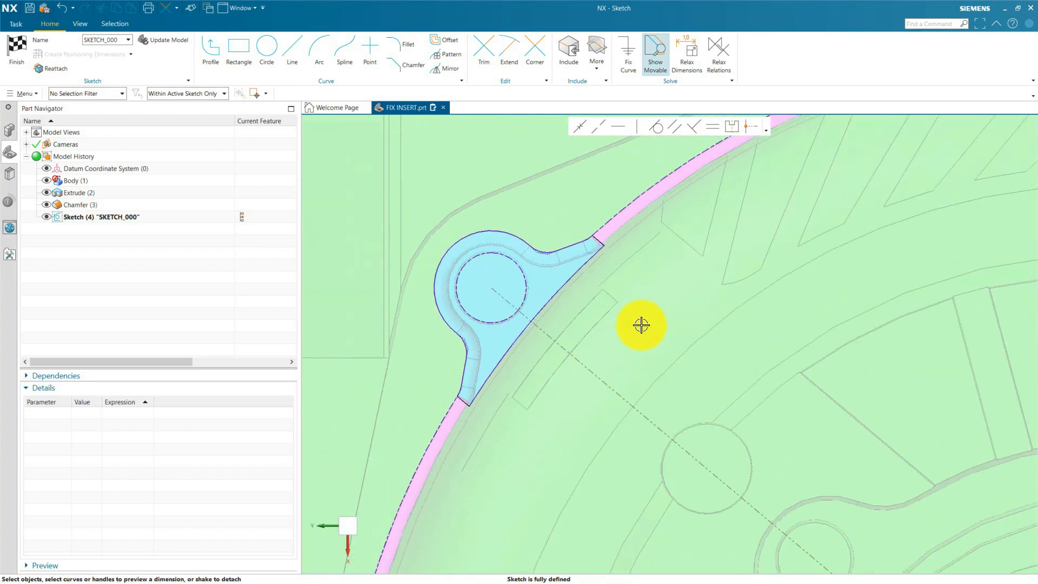
scroll(511, 306, up, 2)
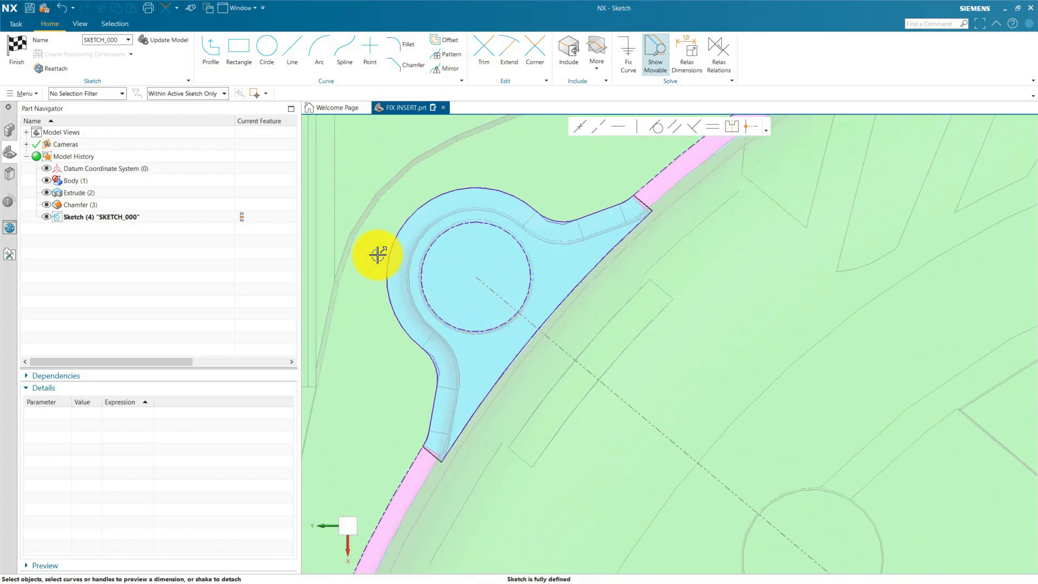
Finish the recess outline sketch and save the part.
click(17, 56)
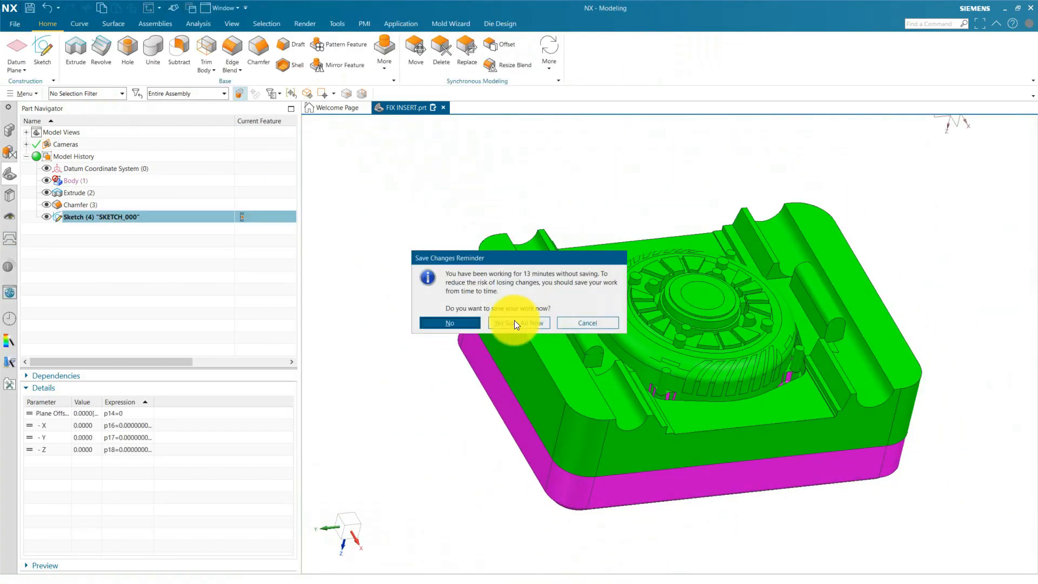
click(525, 321)
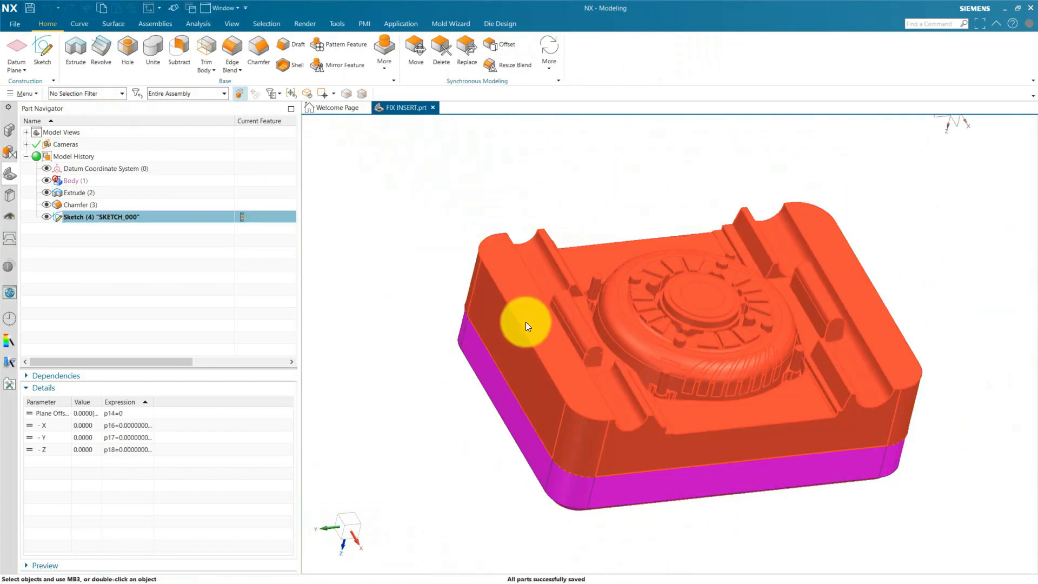
mouse_move(595, 336)
middle_down()
mouse_move(573, 387)
mouse_move(606, 376)
middle_up()
scroll(592, 279, up, 4)
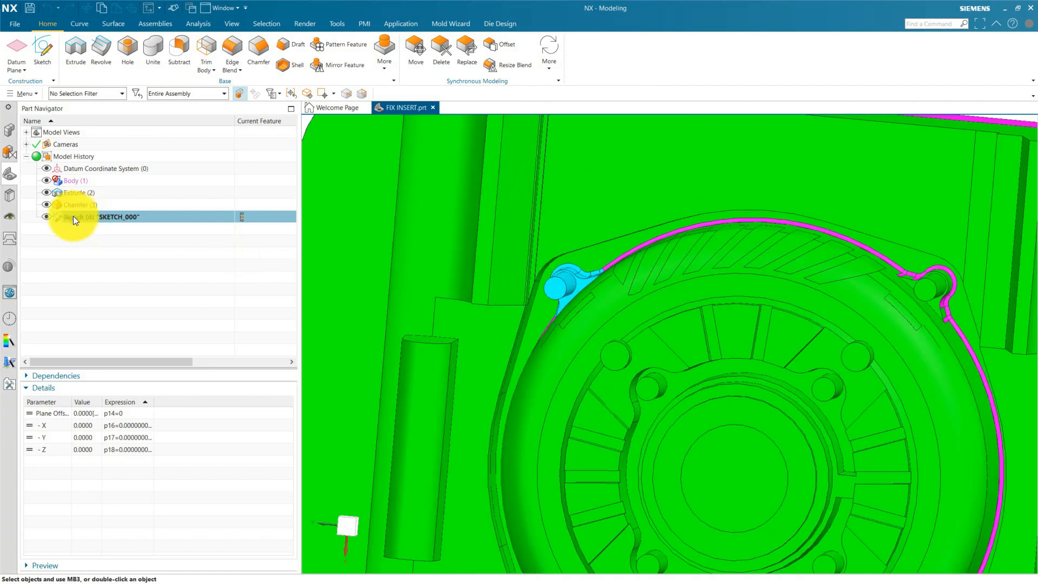
click(79, 213)
middle_drag(479, 347, 562, 230)
scroll(532, 365, down, 4)
scroll(610, 262, up, 4)
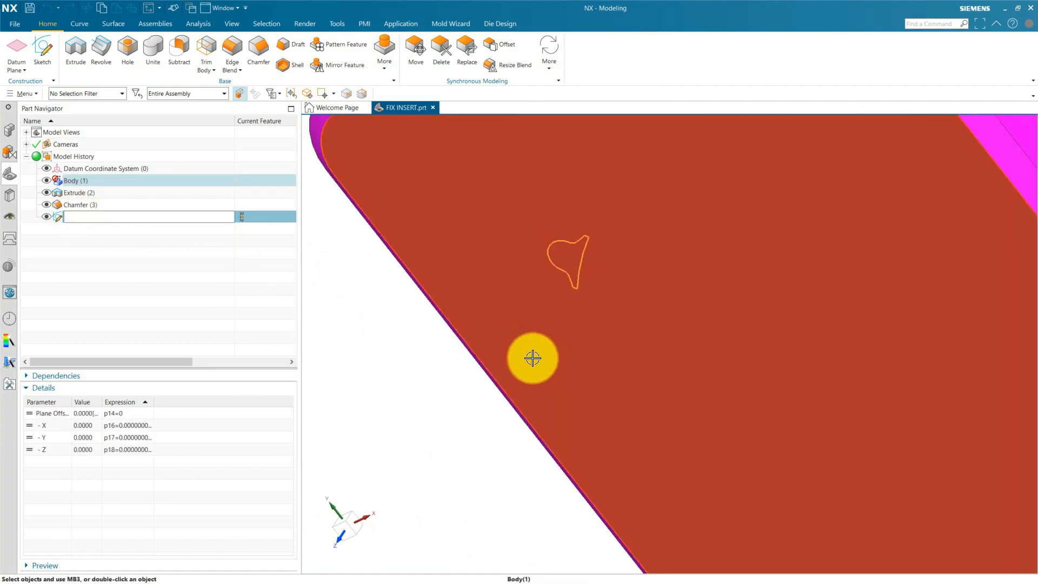
key(Escape)
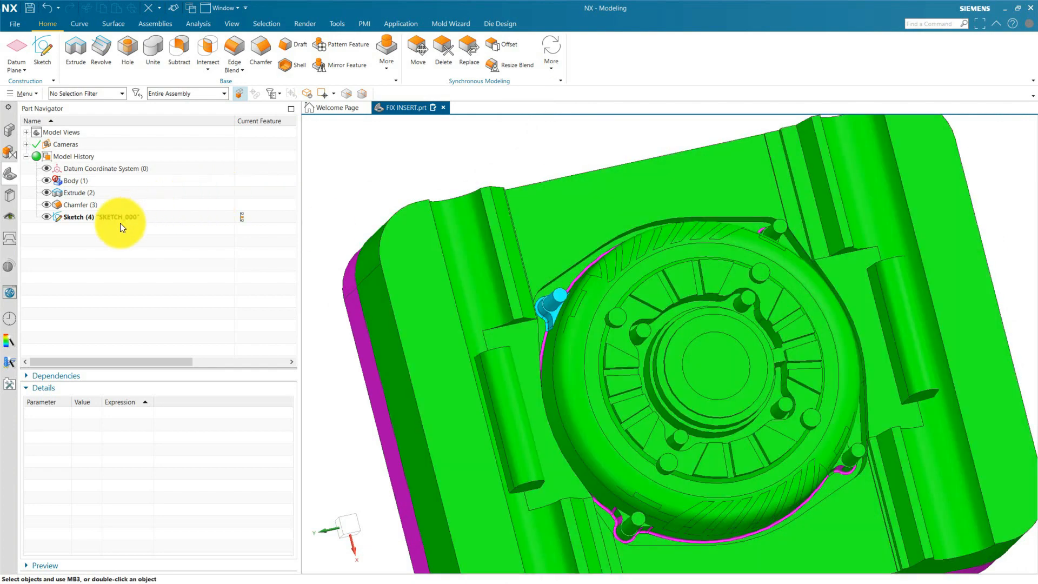
Start extruding the SKETCH_000 recess outline and try limiting its end to the corner pin's top face with Until Selected.
click(106, 218)
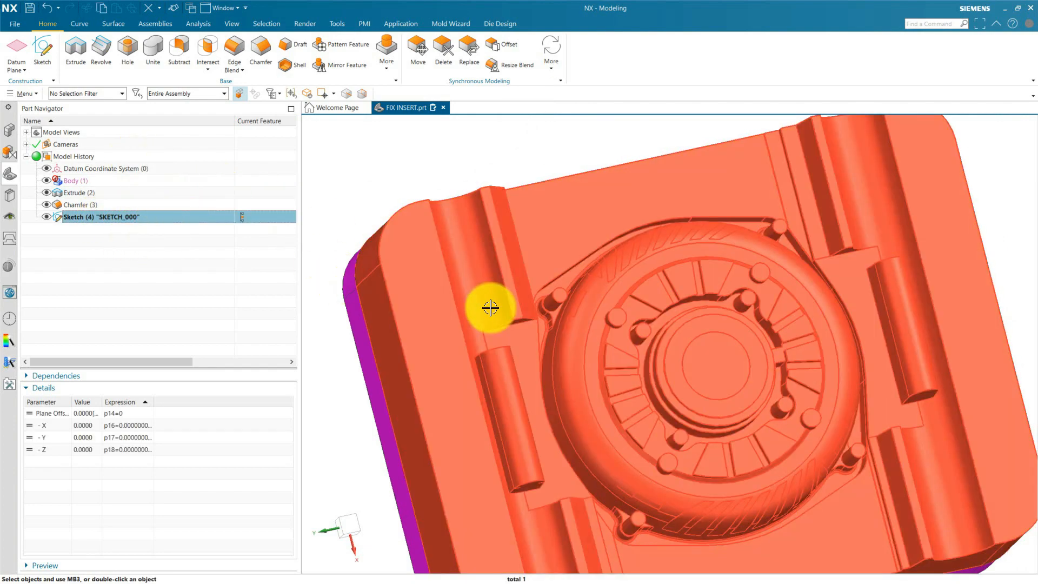
scroll(491, 308, down, 2)
click(76, 52)
mouse_move(495, 420)
middle_down()
mouse_move(484, 384)
mouse_move(475, 400)
middle_up()
click(306, 284)
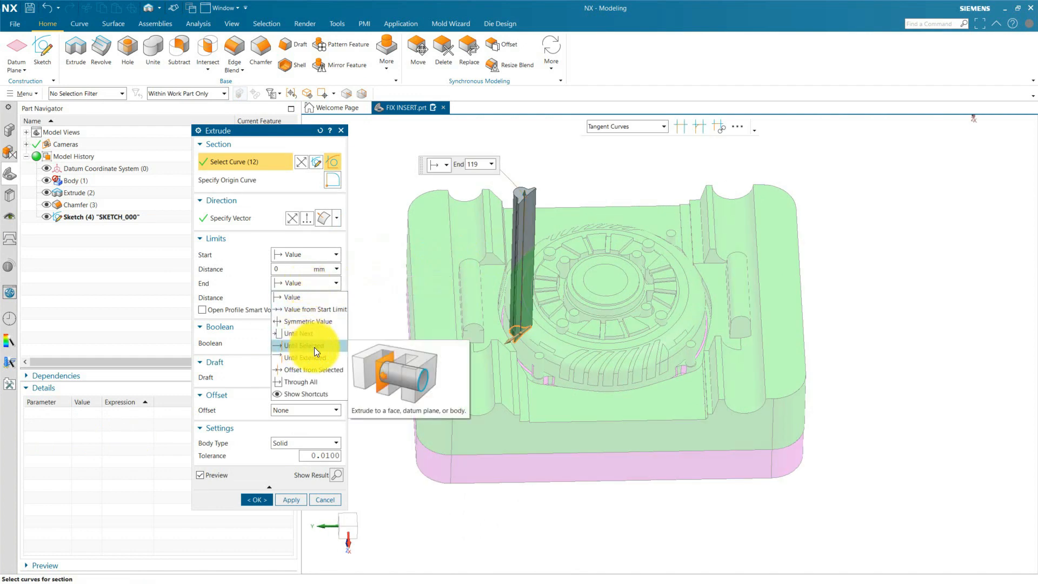
click(314, 347)
scroll(470, 278, up, 5)
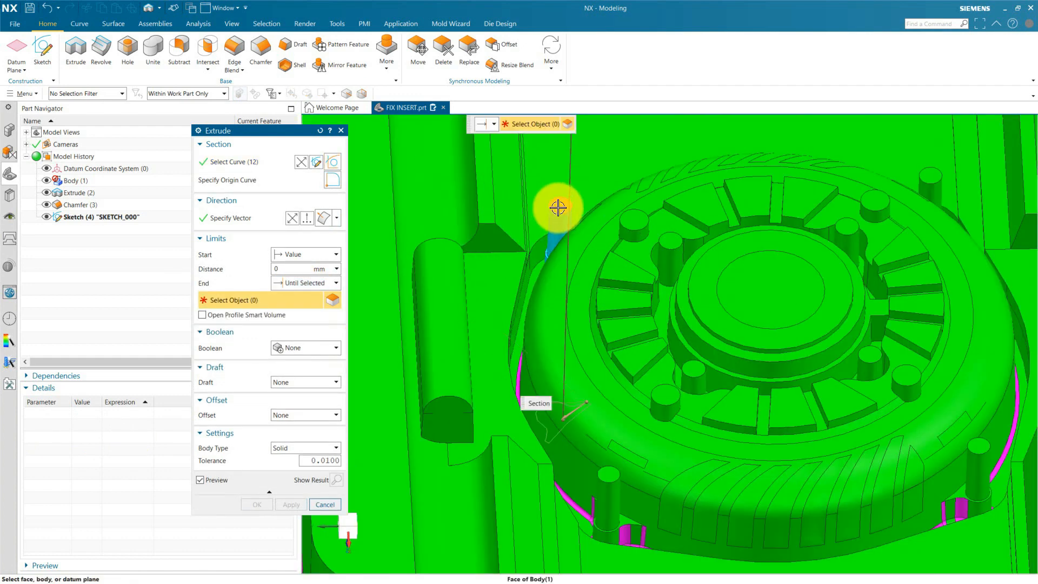
click(558, 207)
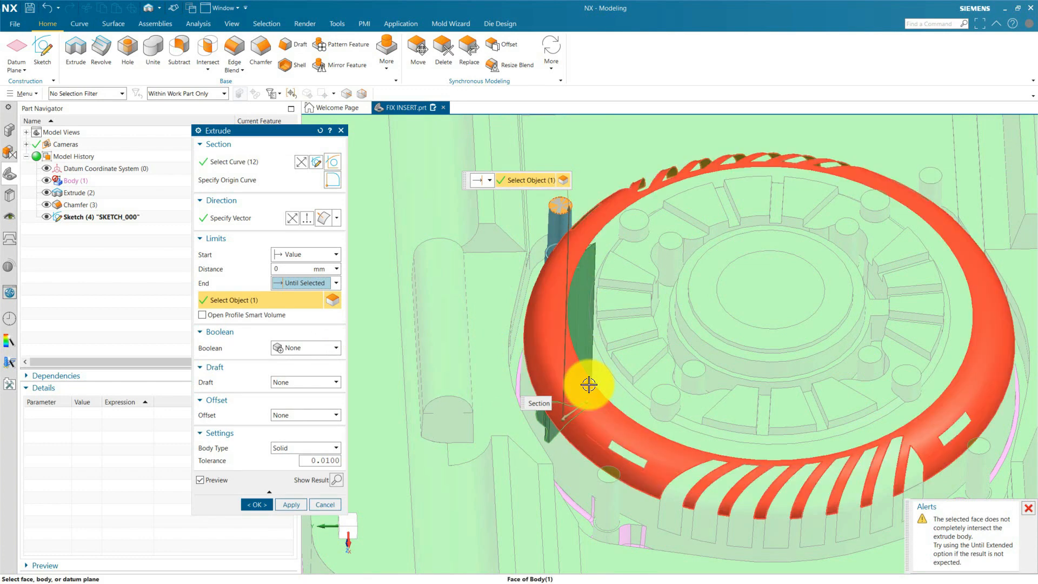
Switch the extrusion's end limit to Value at 81 mm and create it as a separate solid body.
click(305, 283)
click(297, 296)
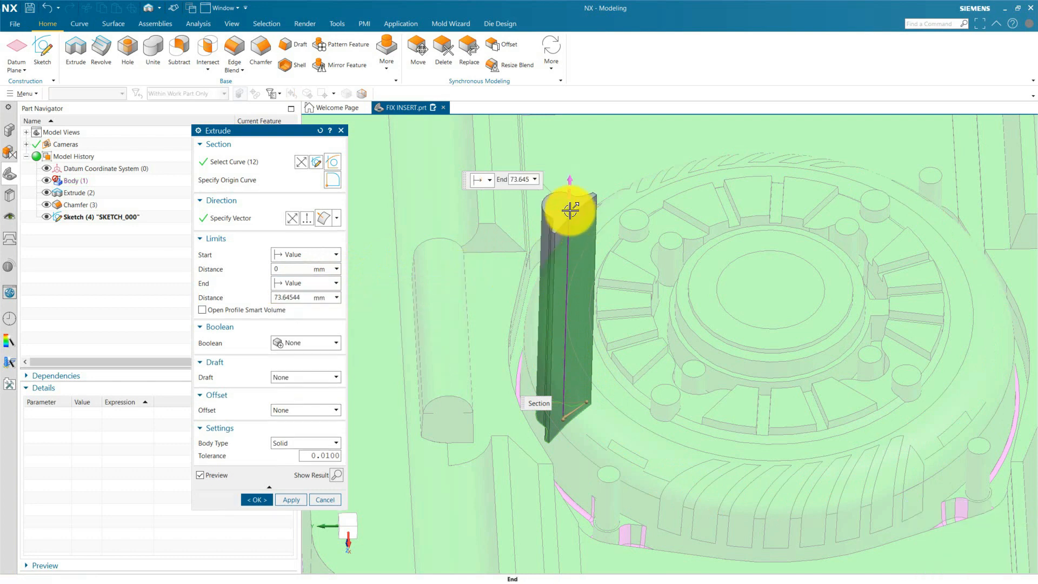
drag(572, 204, 578, 186)
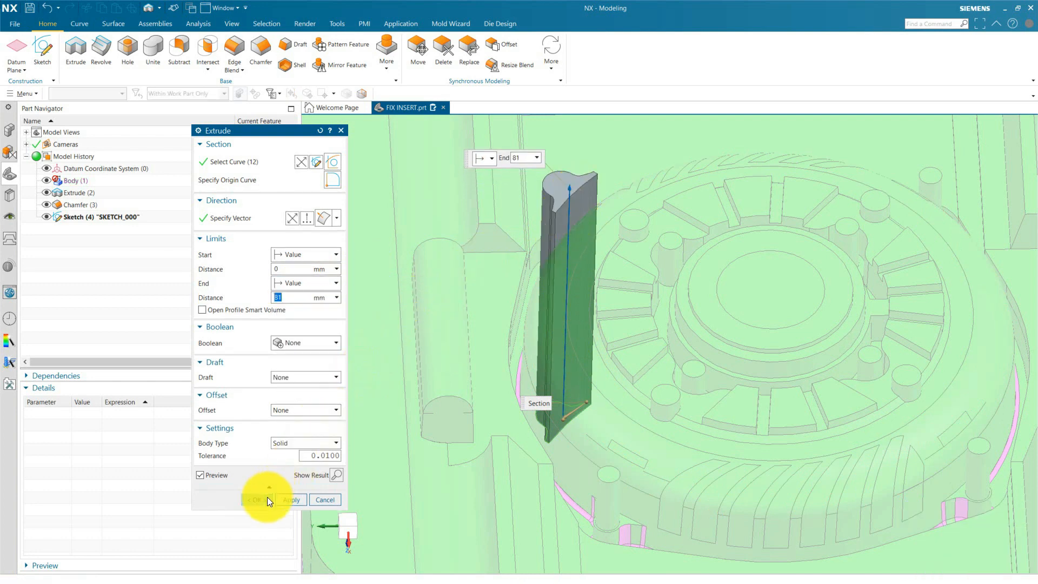
click(267, 497)
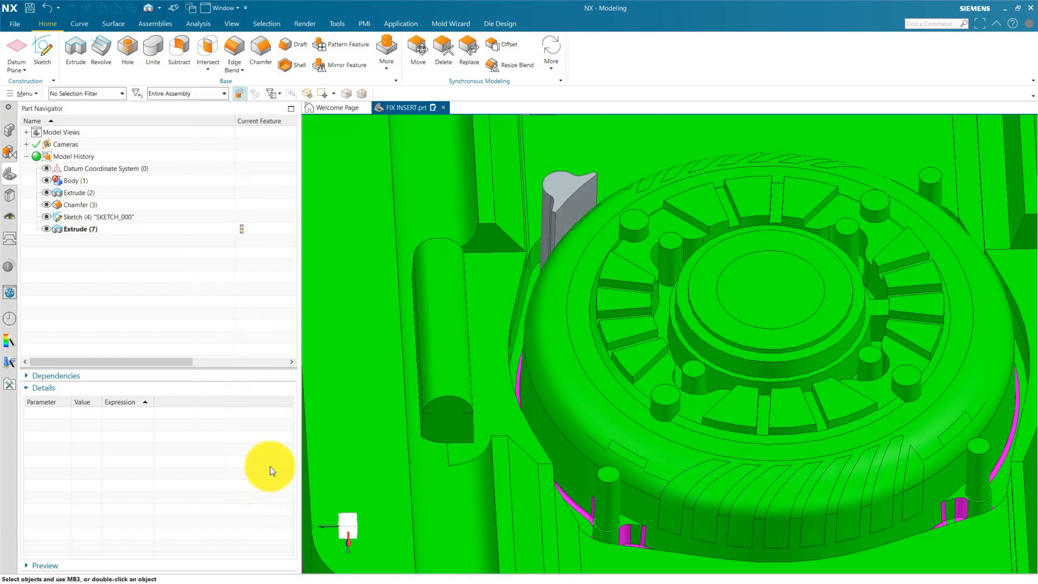
Intersect the extruded body as target with the core block as tool, keeping the tool body.
click(208, 65)
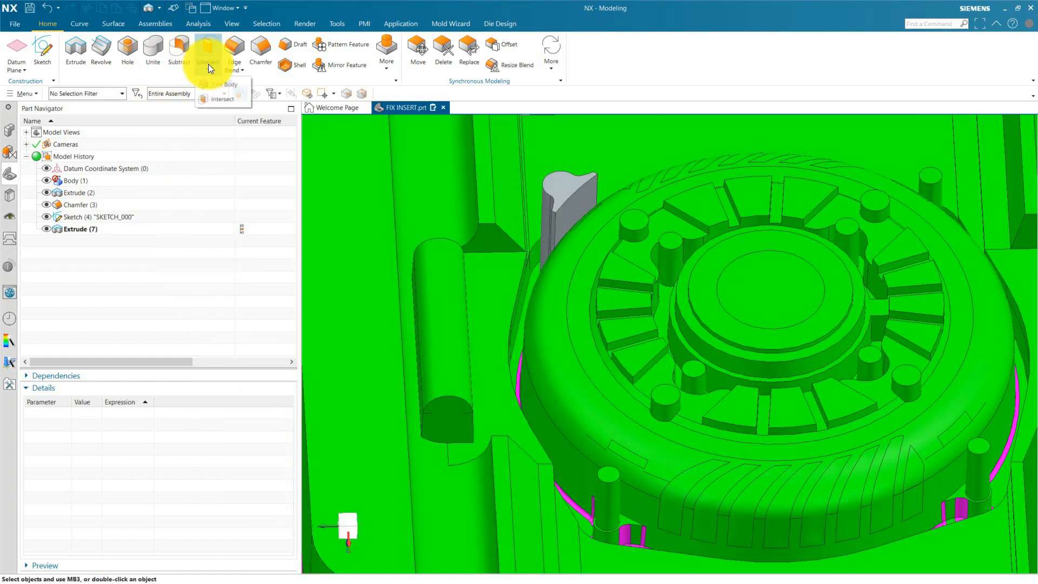
click(216, 101)
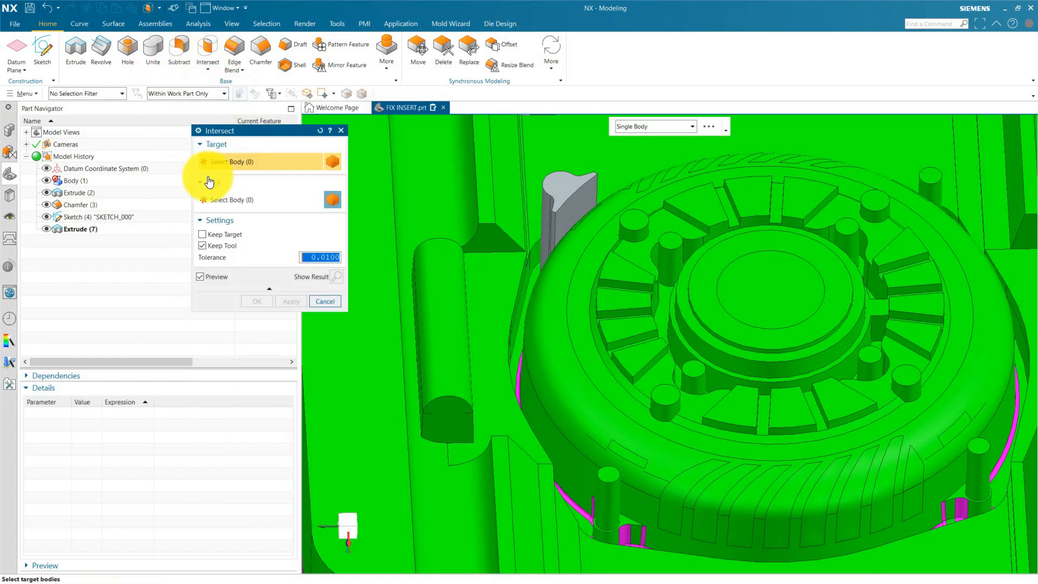
click(546, 186)
click(251, 204)
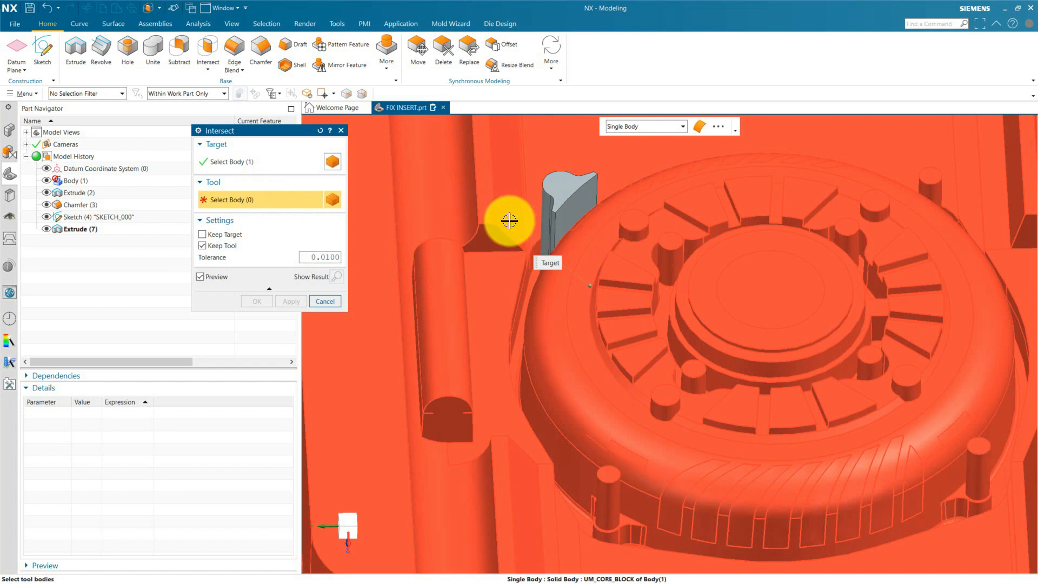
click(509, 221)
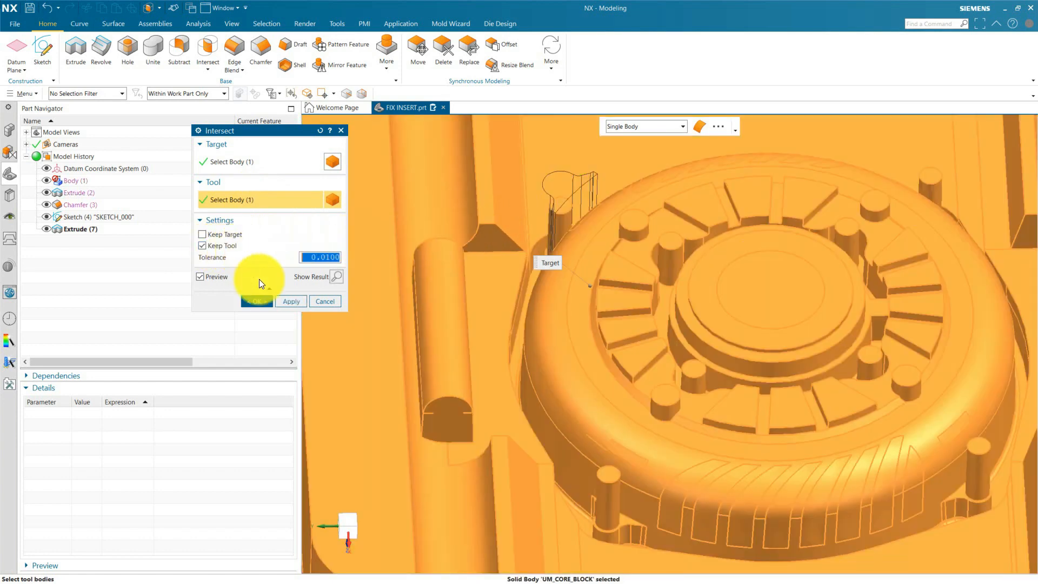
click(265, 304)
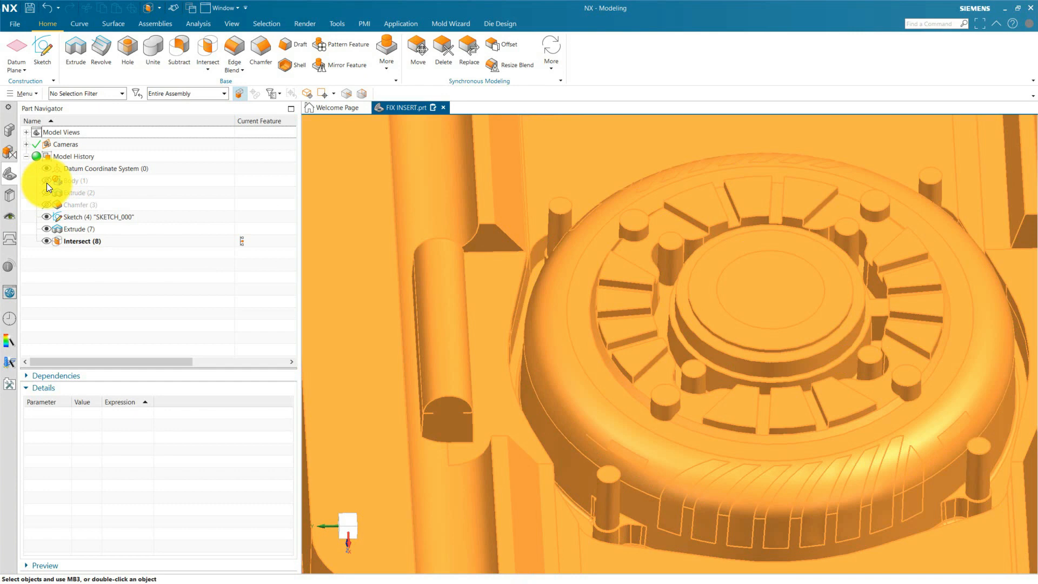
Hide the core block to examine the intersected pin insert body from several angles, and show the block again.
click(46, 182)
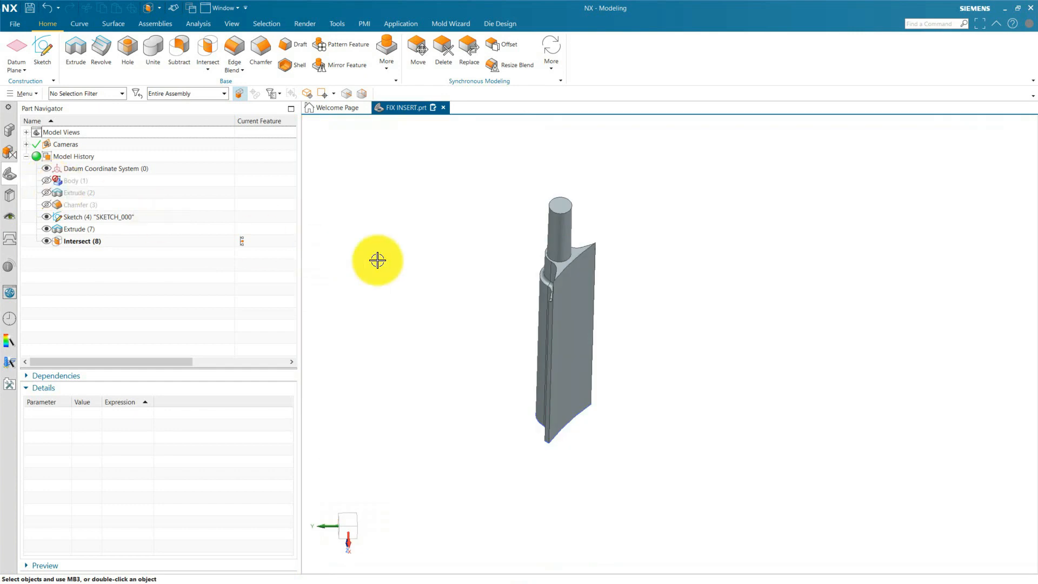
mouse_move(454, 267)
middle_down()
mouse_move(469, 291)
mouse_move(459, 253)
middle_up()
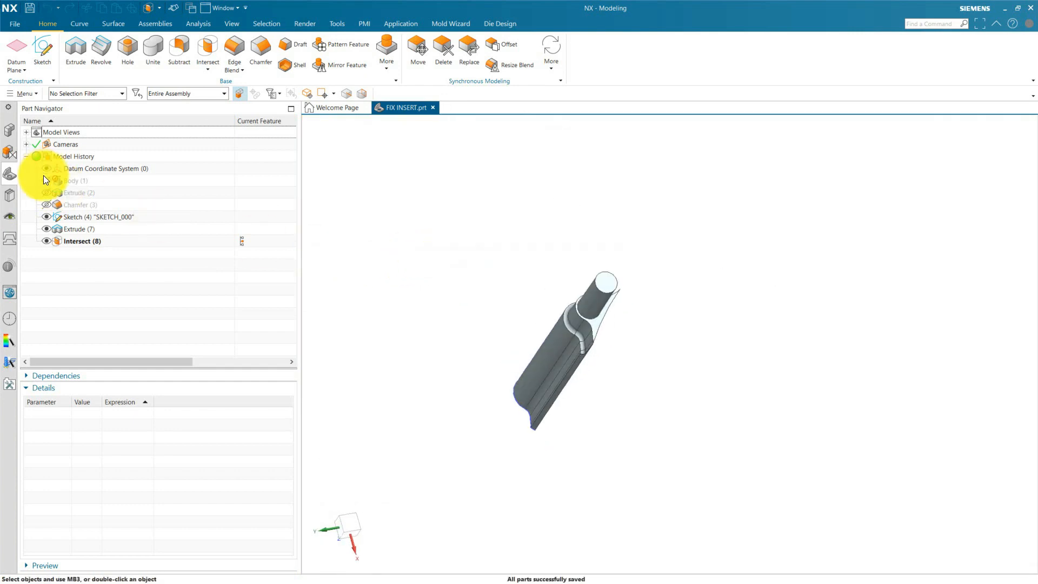
click(46, 181)
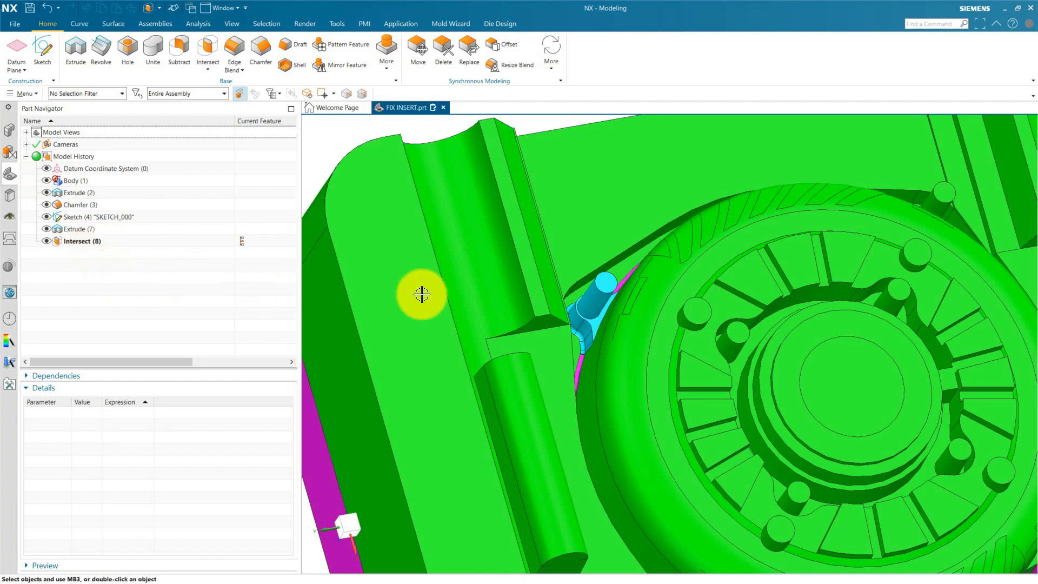
middle_drag(501, 264, 520, 203)
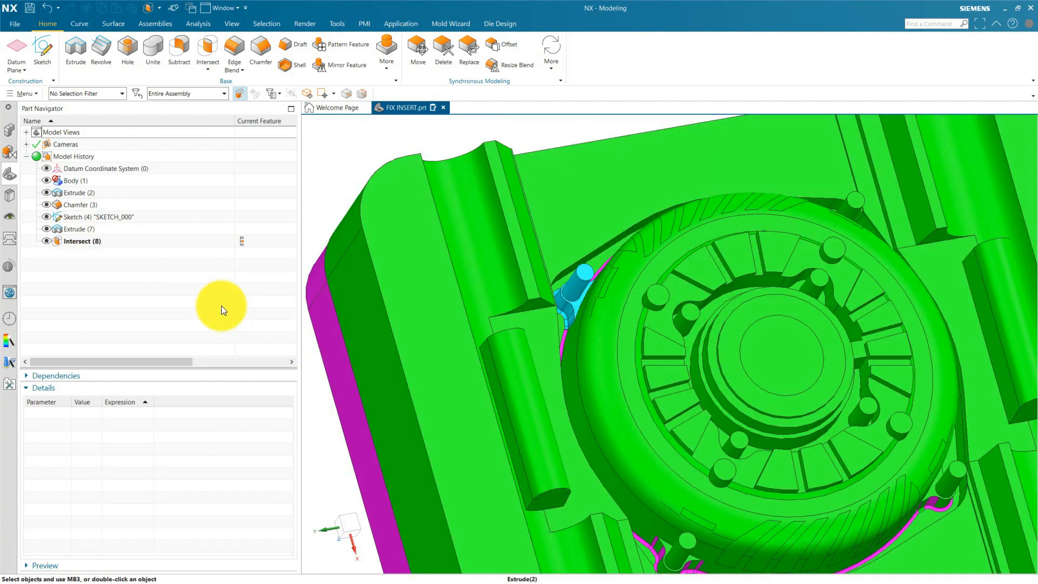
scroll(554, 202, down, 2)
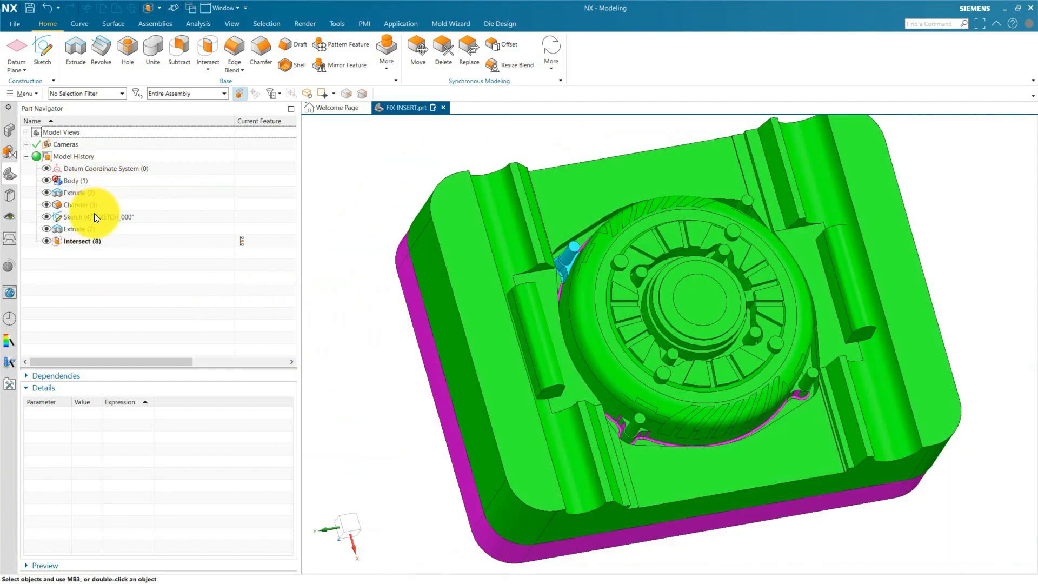
Reopen the SKETCH_000 recess outline sketch for editing.
click(93, 219)
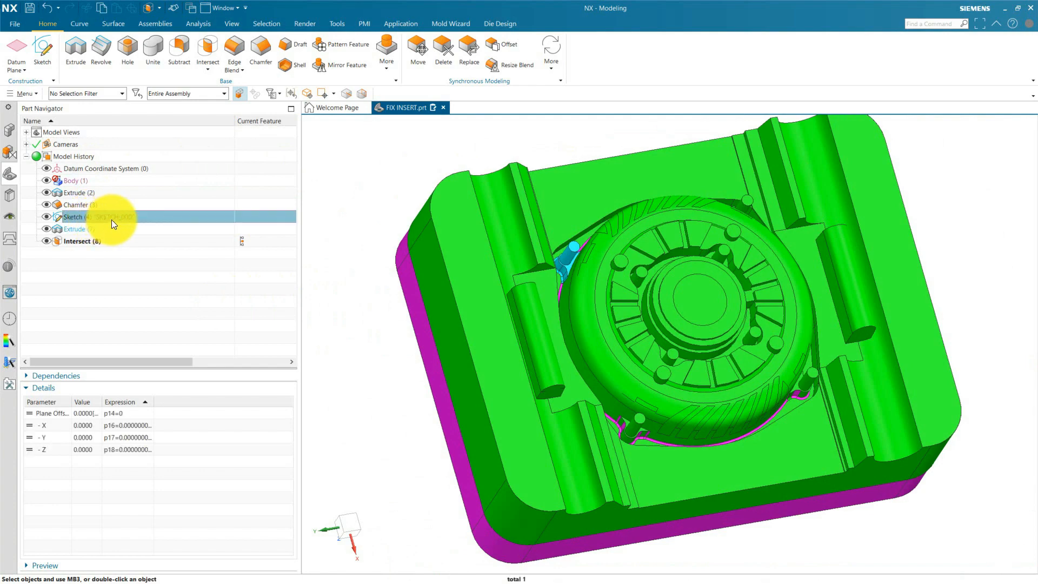
double_click(111, 220)
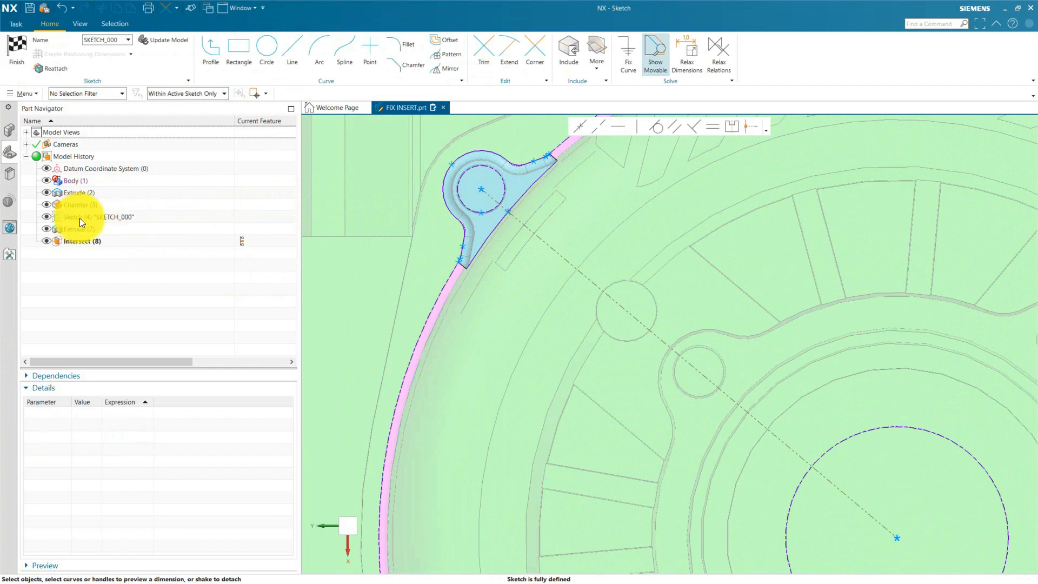
drag(531, 153, 493, 116)
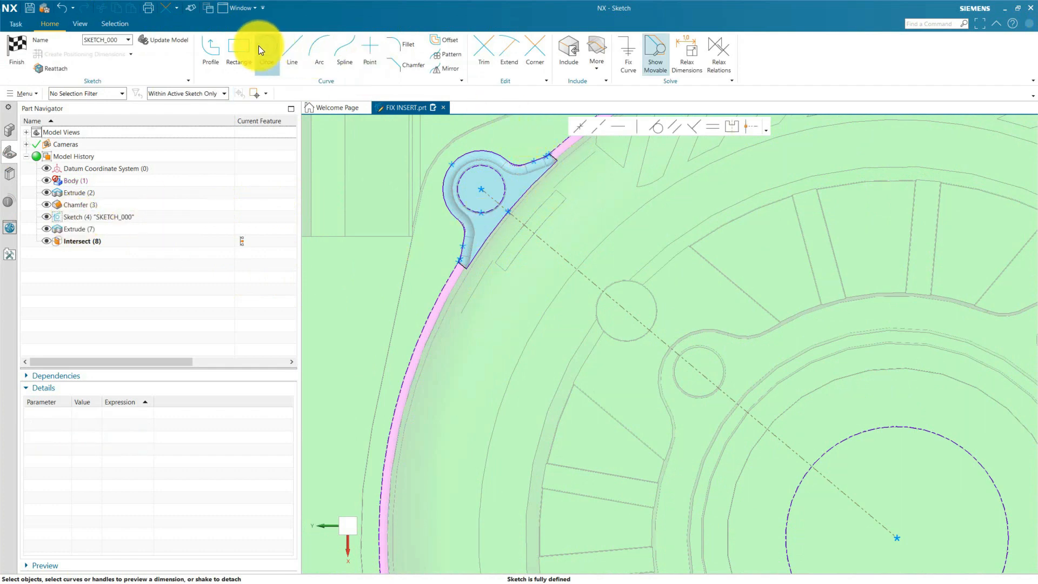
Draw an open three-line profile straddling the outline's inner arc at the centre line, with end legs about 2.7 and 2.5 mm long.
click(218, 51)
scroll(528, 216, up, 3)
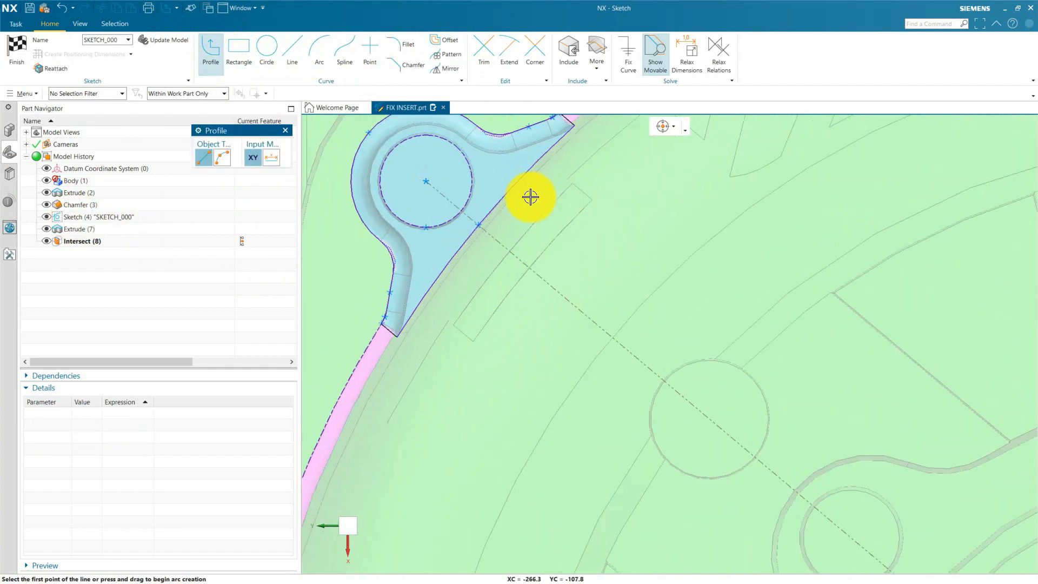
click(504, 179)
scroll(535, 211, up, 3)
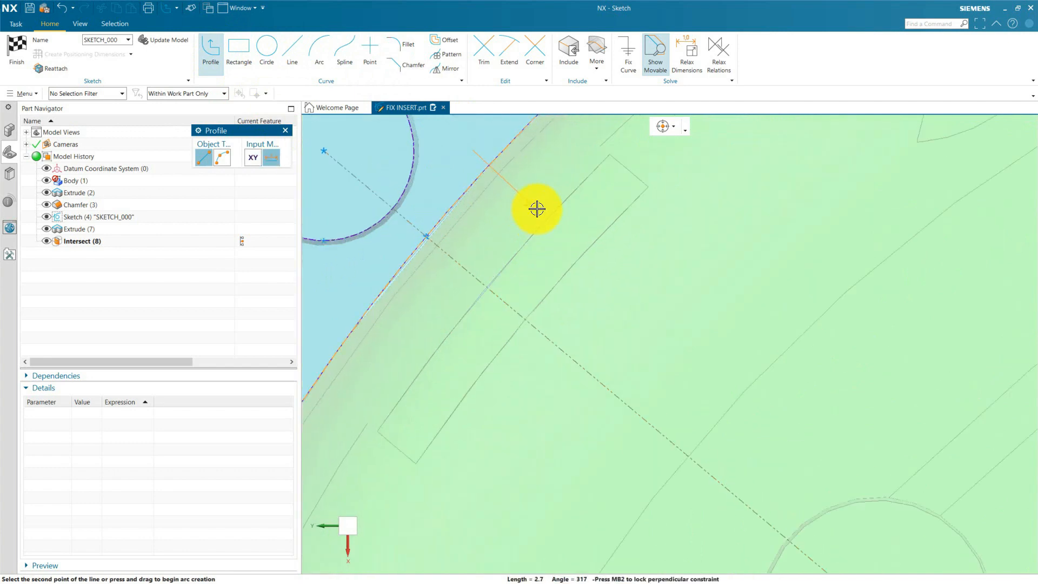
click(538, 208)
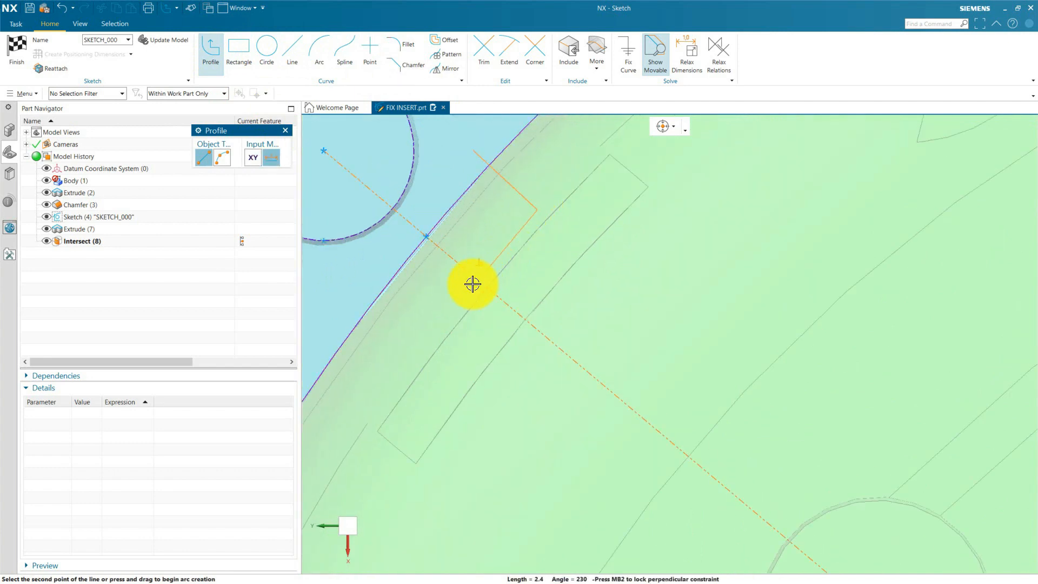
click(407, 348)
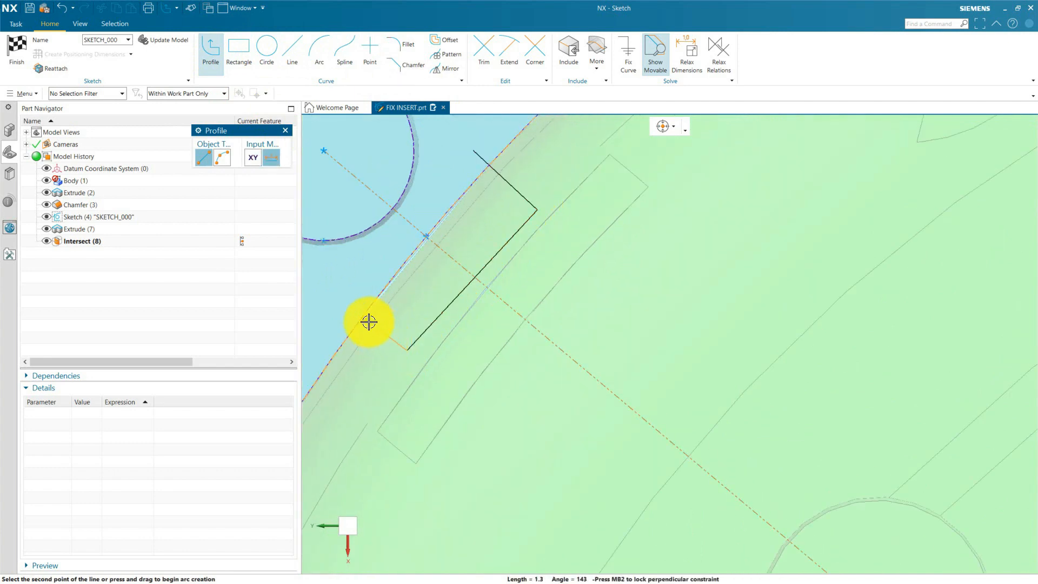
click(349, 293)
key(Escape)
key(Escape)
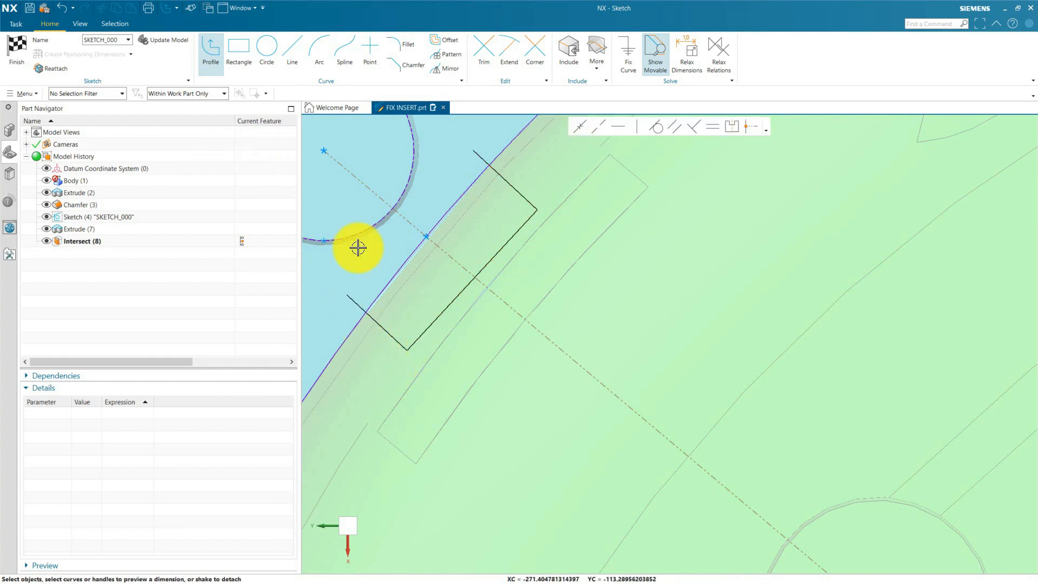
Trim both end legs of the three-line profile back to the recess outline's inner arc.
click(484, 50)
click(427, 238)
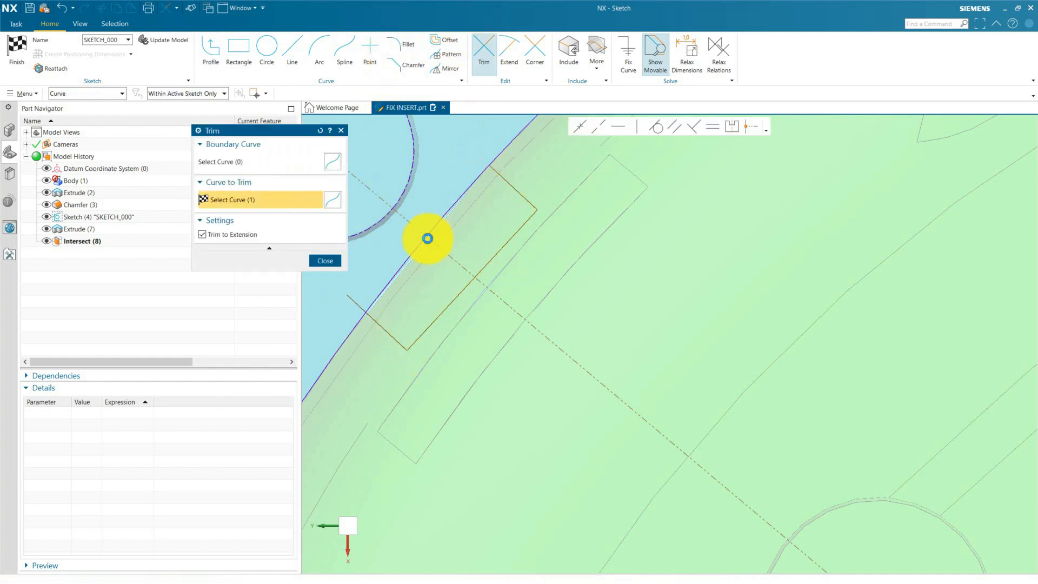
click(330, 265)
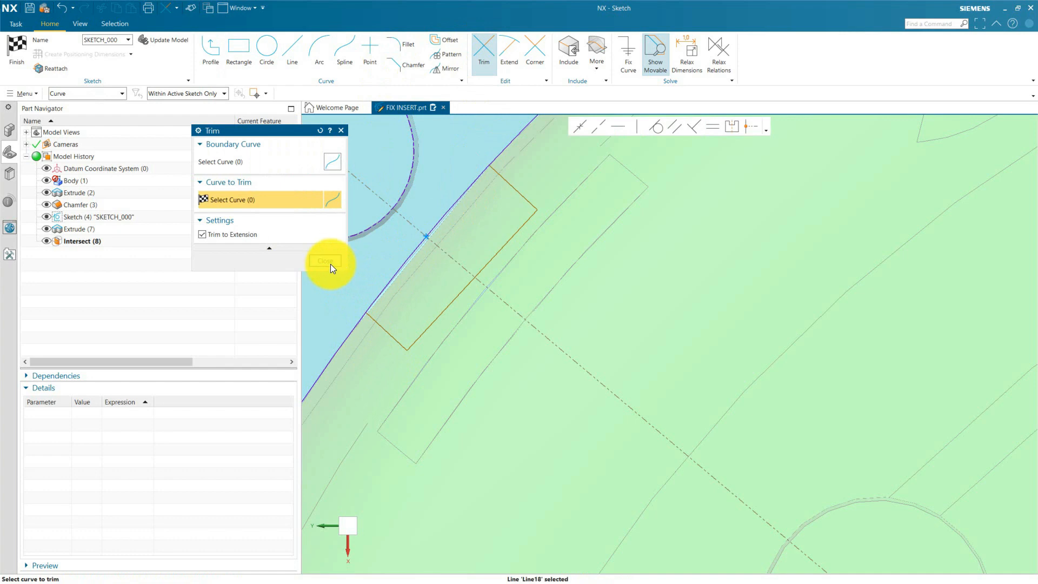
Make both end legs of the key profile parallel to the diagonal centre line.
scroll(518, 305, up, 3)
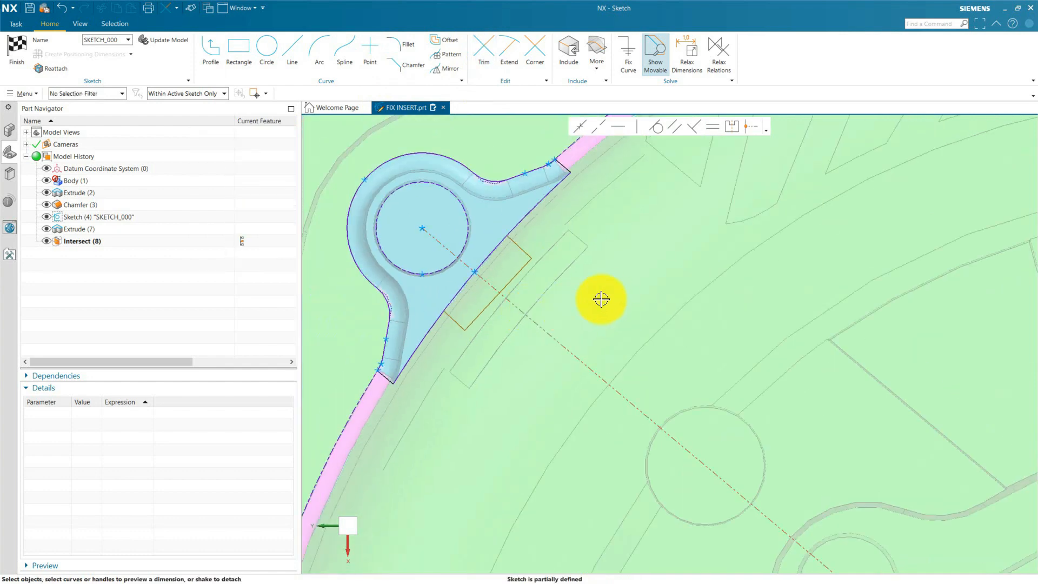
click(680, 130)
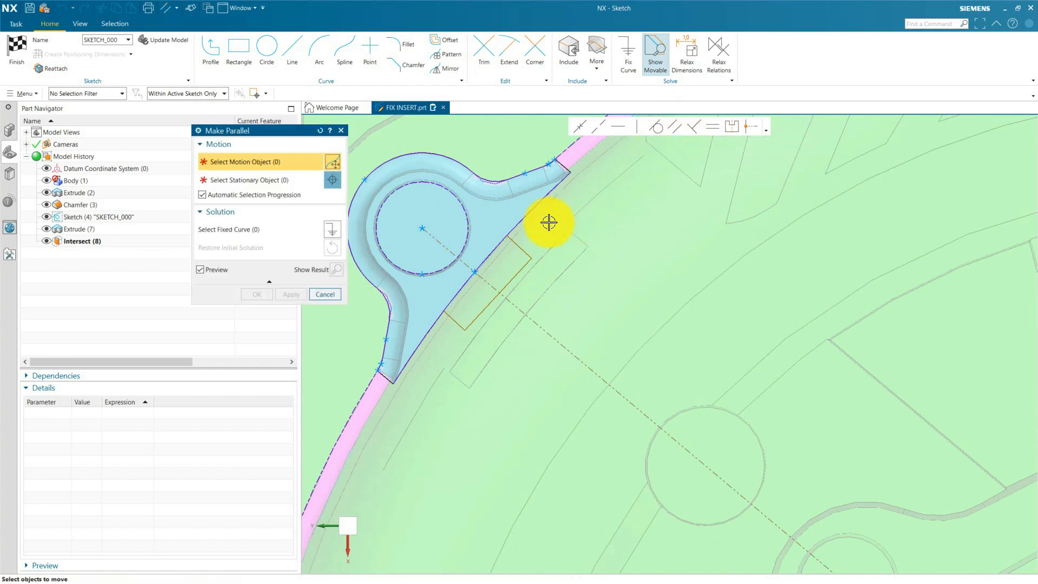
scroll(497, 254, down, 3)
click(490, 264)
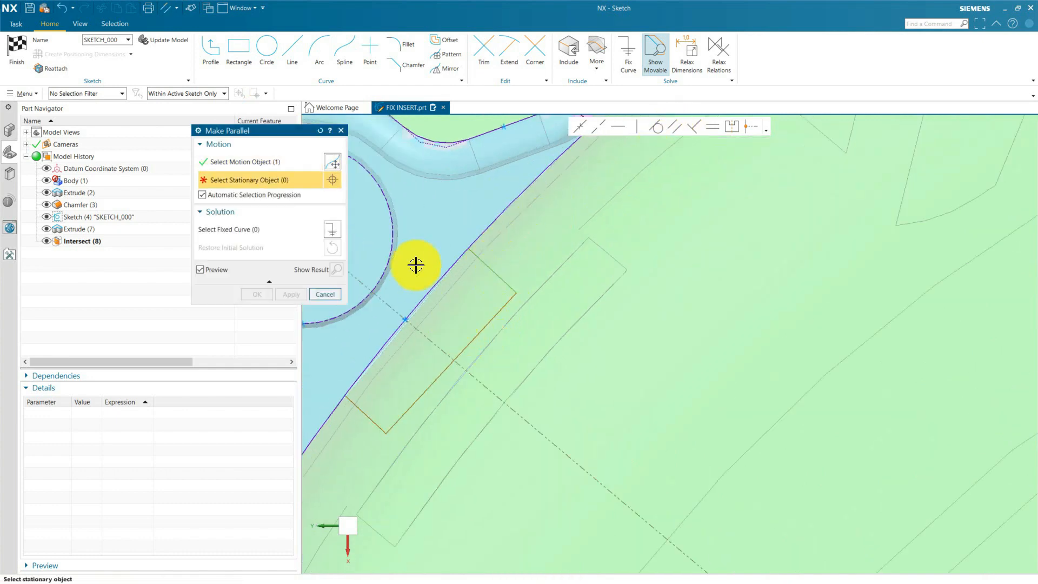
click(430, 339)
click(298, 294)
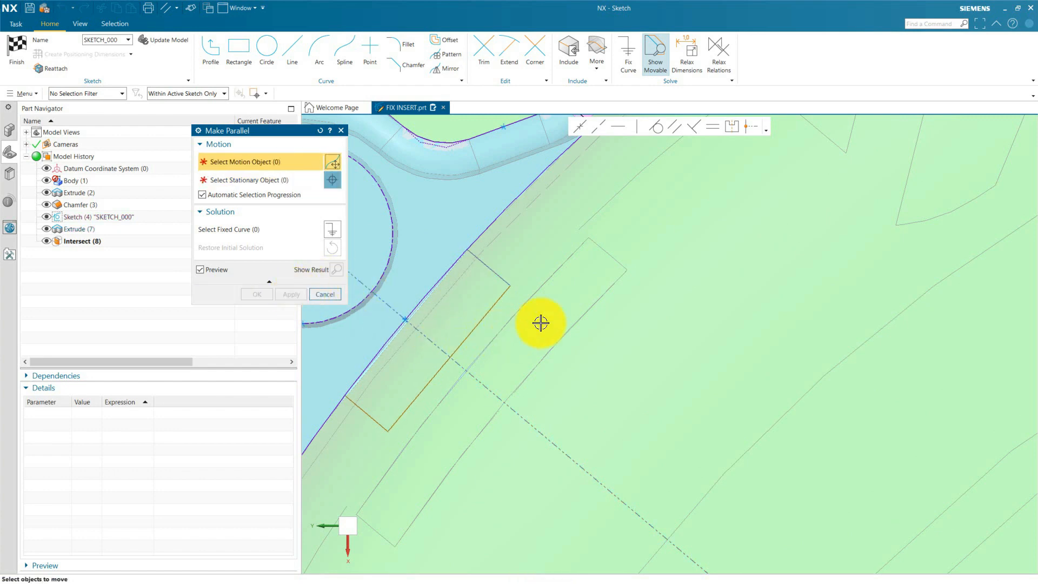
scroll(480, 352, down, 3)
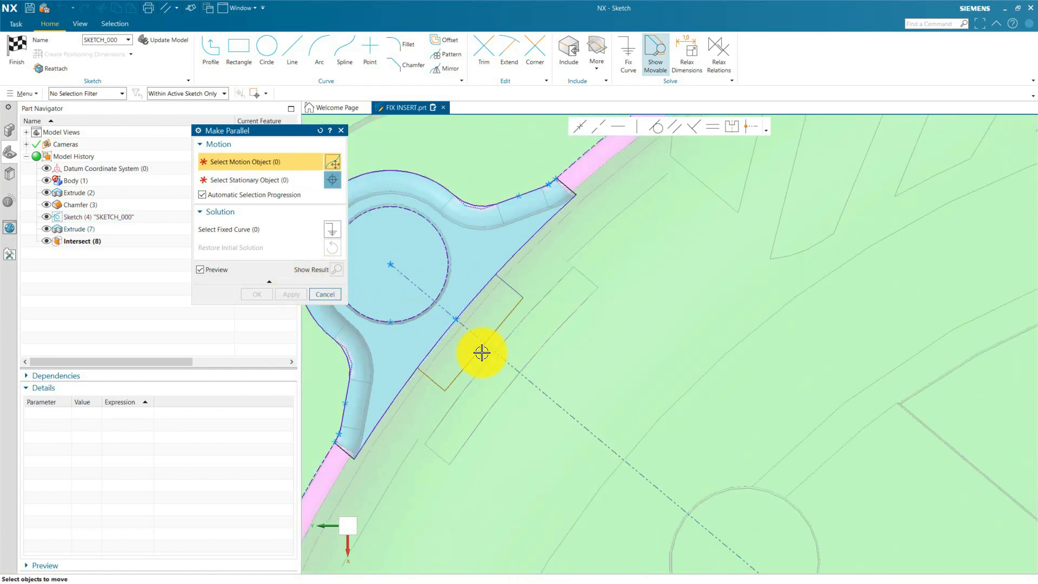
click(422, 382)
click(421, 326)
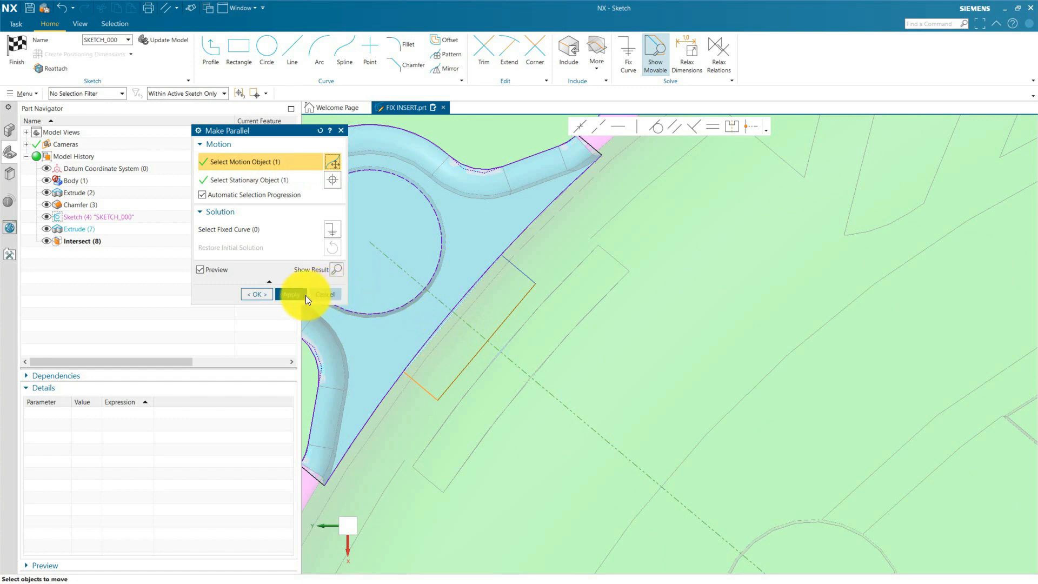
click(285, 294)
click(327, 295)
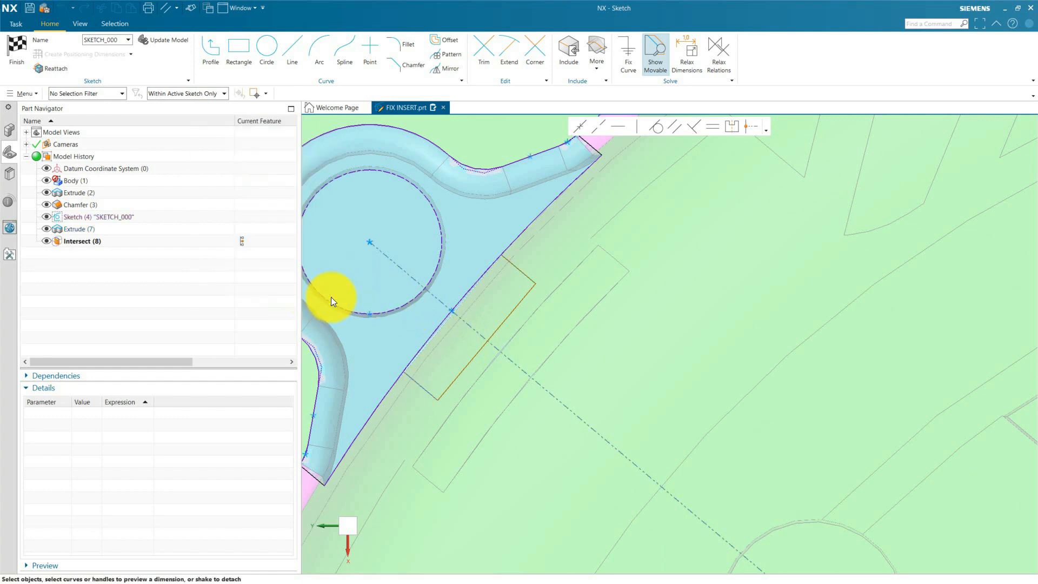
Dimension the key profile's outer line and set its length to 10 mm.
scroll(425, 318, up, 4)
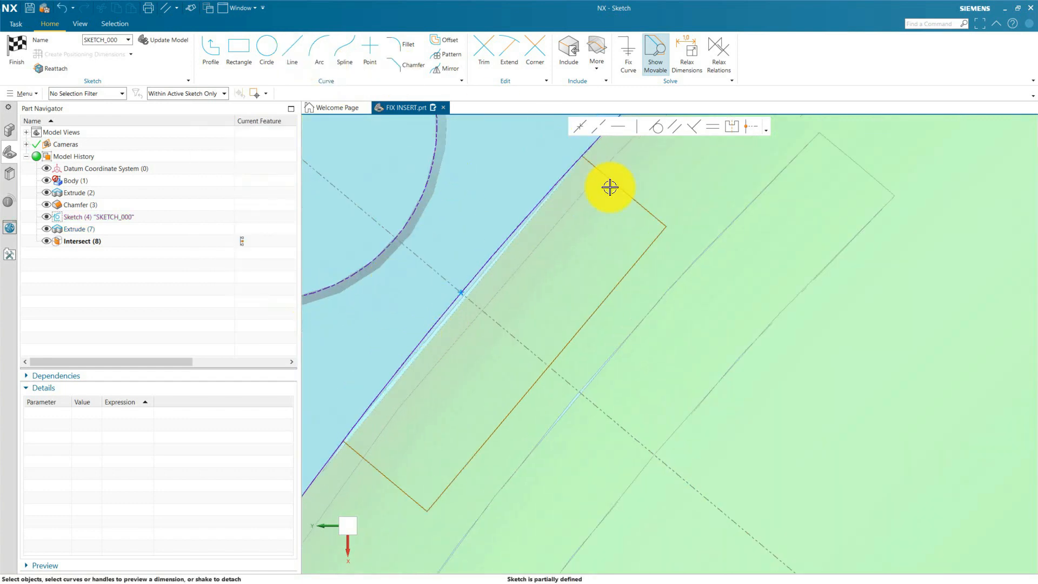
click(596, 309)
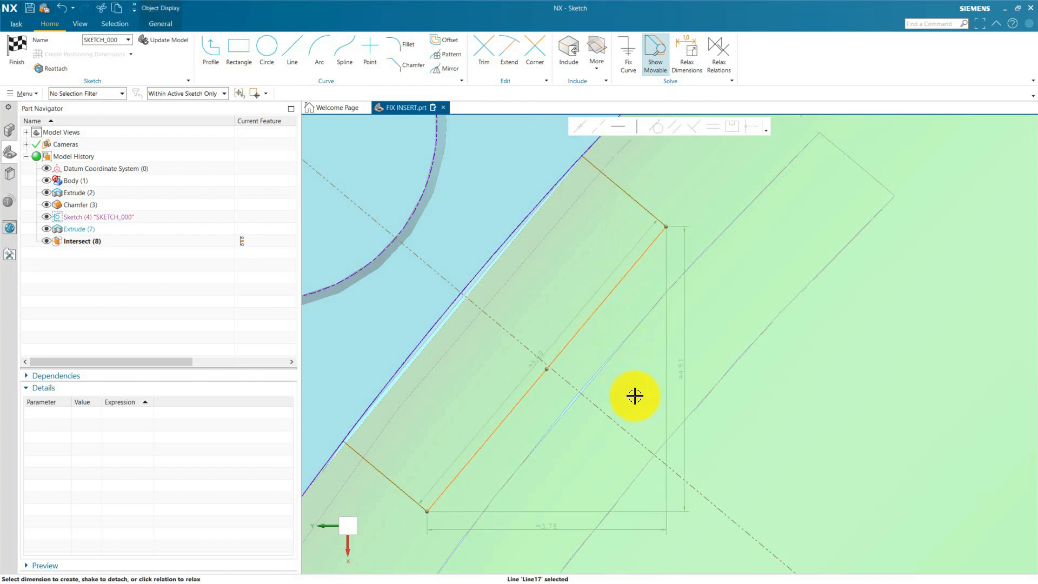
click(548, 356)
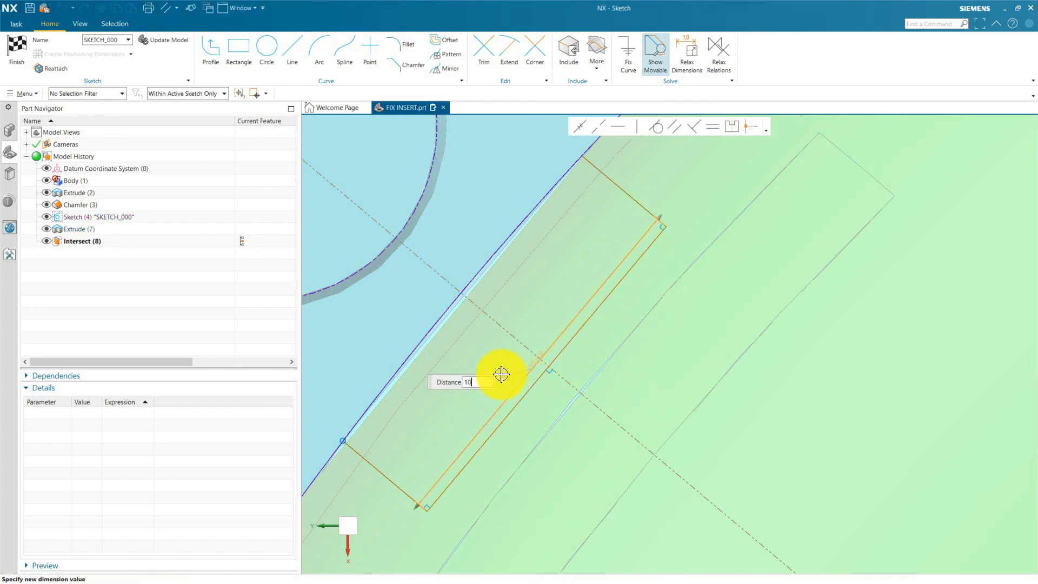
text(10)
key(Return)
key(Escape)
Dimension the distance from the centre line to the key's upper end leg and set it to 5 mm.
scroll(600, 348, down, 3)
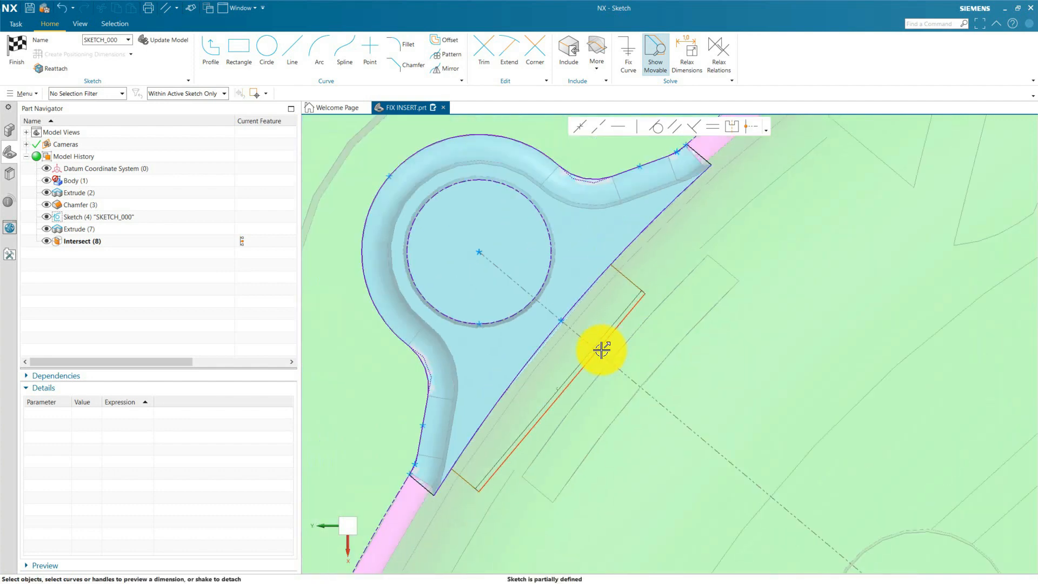
scroll(572, 321, up, 3)
click(667, 210)
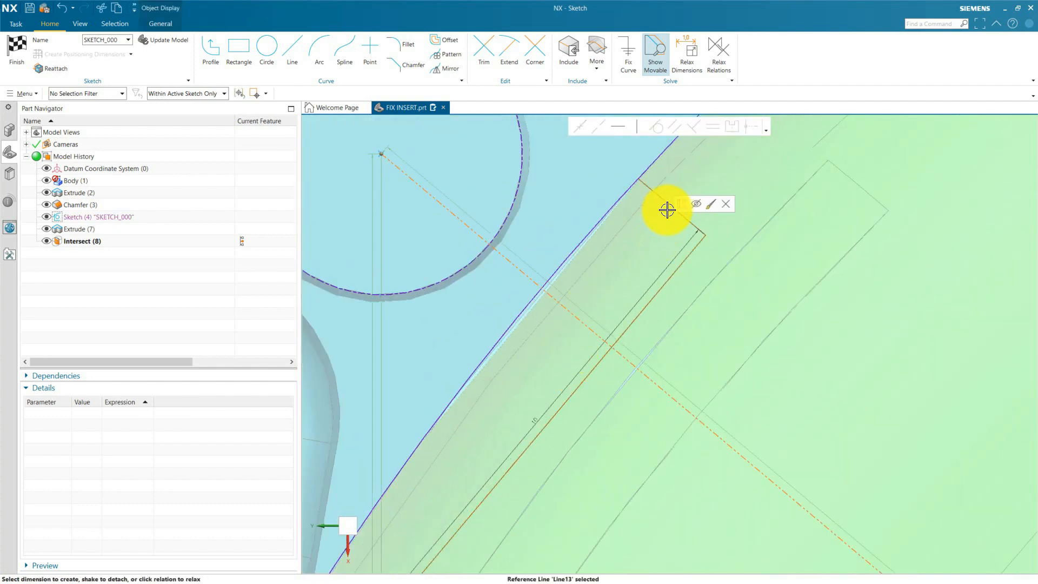
click(655, 233)
click(625, 250)
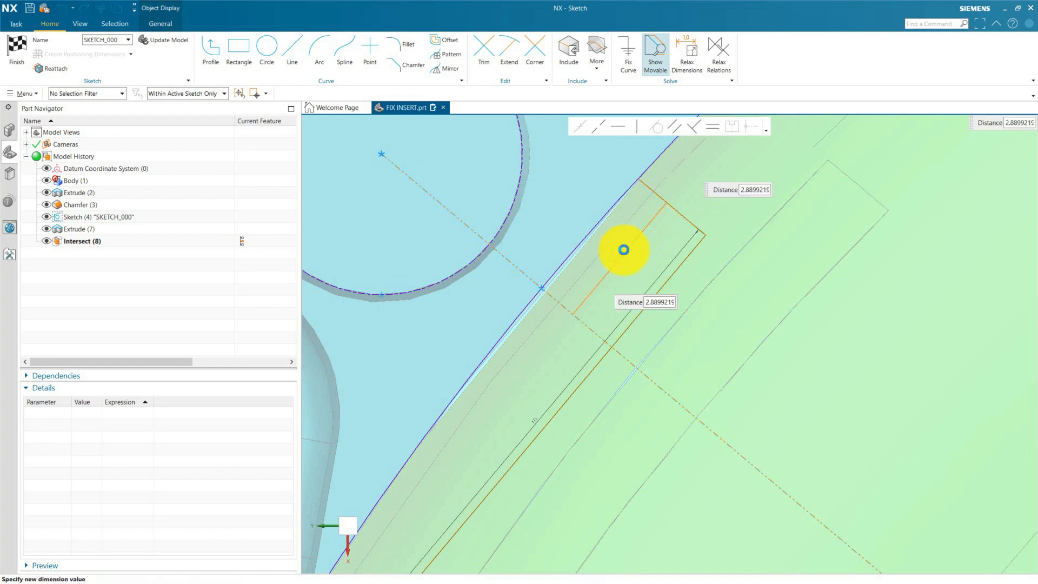
text(5)
key(Return)
click(701, 320)
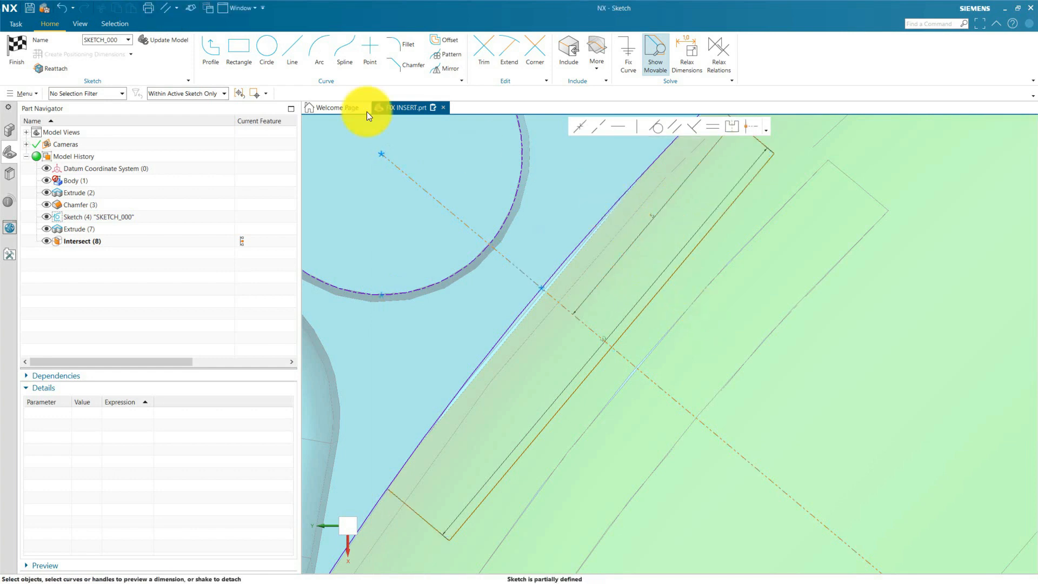
Enlarge the sketch dimension text so the key's 5 and 10 mm dimensions are readable.
click(82, 24)
click(600, 43)
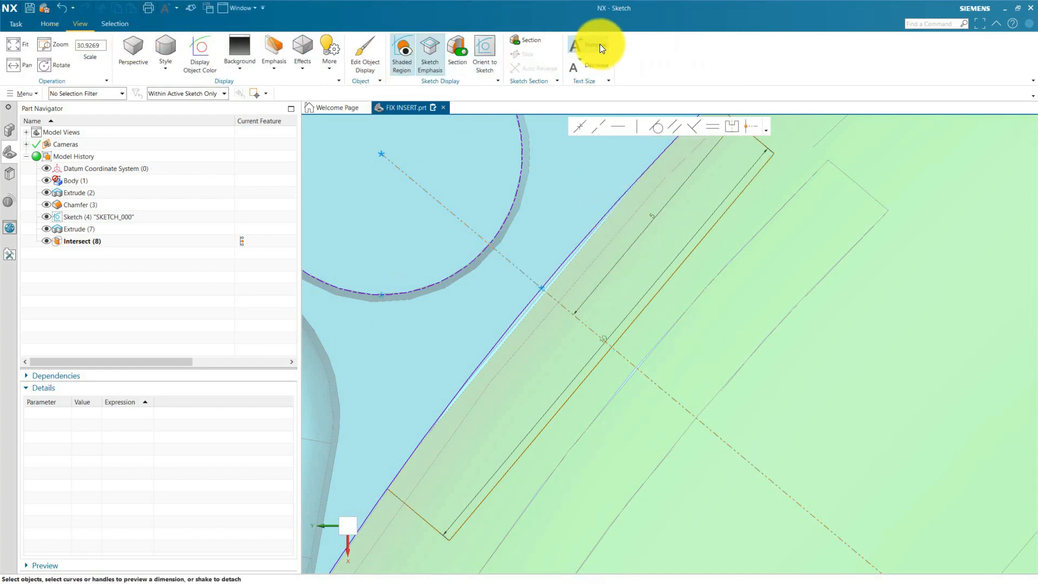
click(599, 44)
click(599, 44)
click(599, 44)
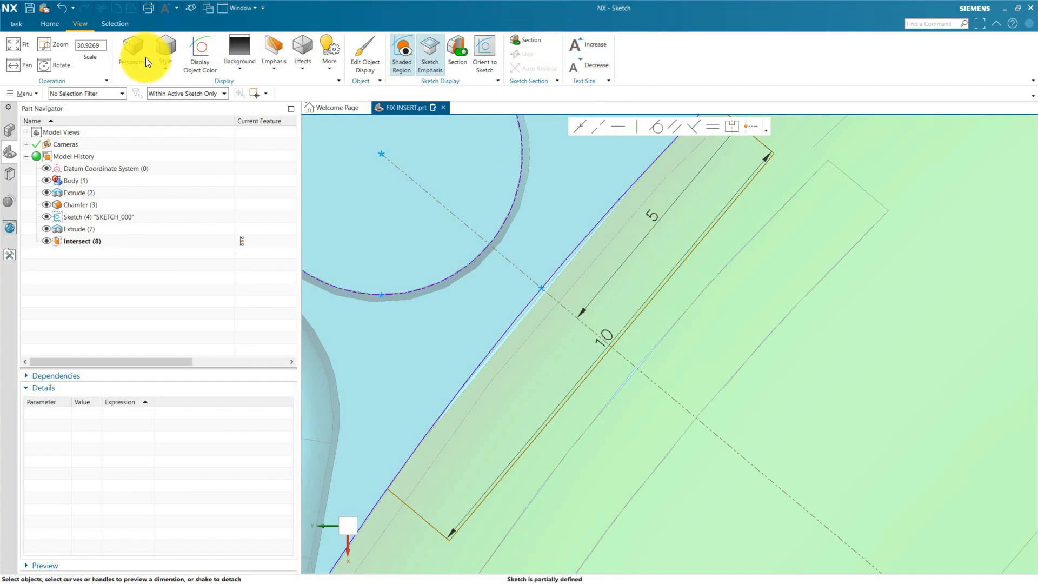
click(48, 24)
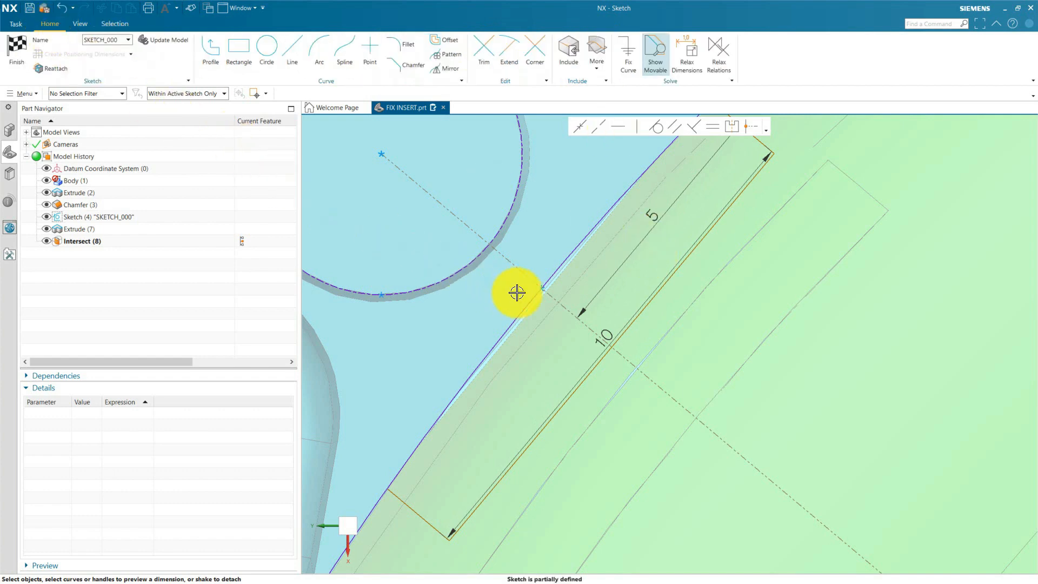
Move the 10 mm width and 5 mm half-width dimensions outside the key profile, beyond its outer line.
drag(609, 331, 737, 451)
scroll(659, 320, down, 3)
mouse_move(658, 267)
mouse_down()
mouse_move(701, 315)
mouse_move(728, 324)
mouse_up()
Dimension the distance between the outline's inner arc and the key's outer line and set it to 5 mm.
scroll(727, 324, up, 3)
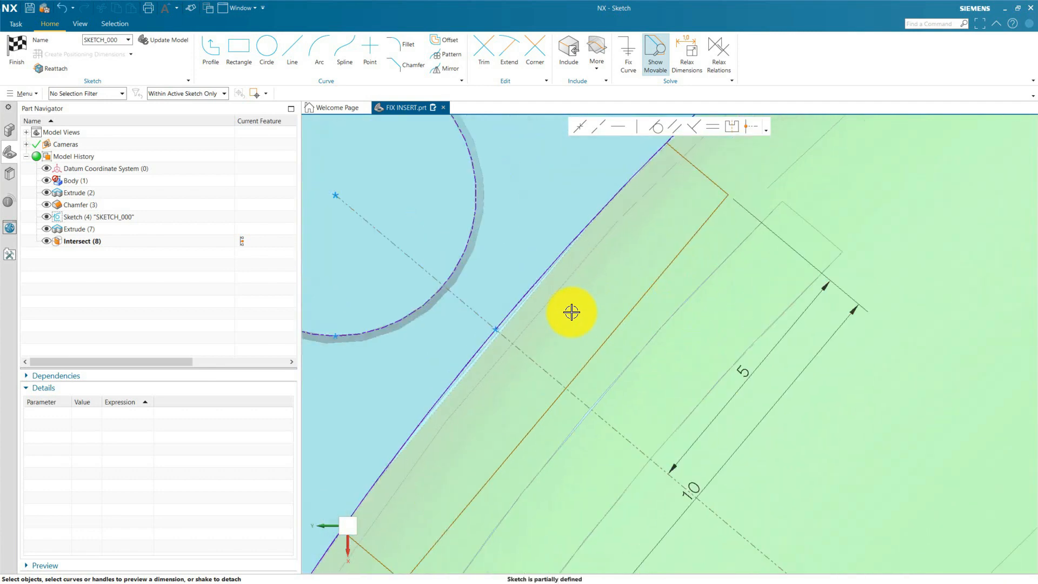
click(499, 323)
click(562, 400)
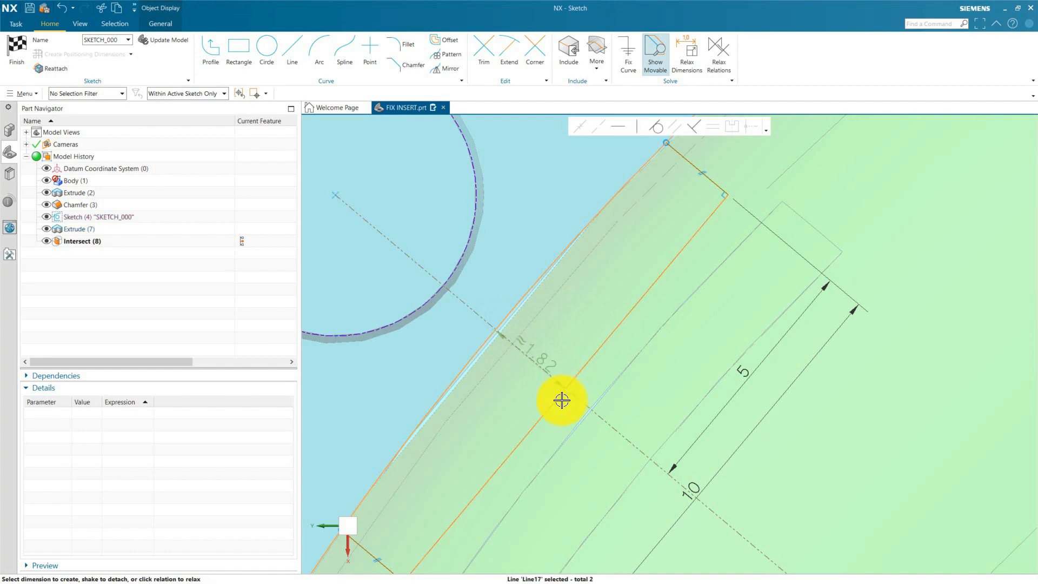
key(Escape)
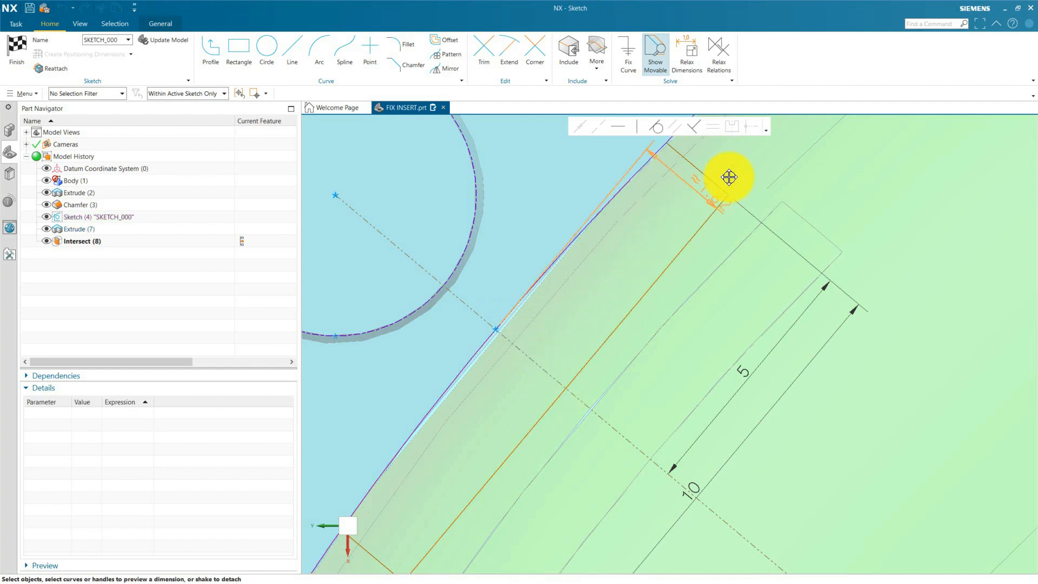
click(742, 168)
scroll(605, 382, down, 5)
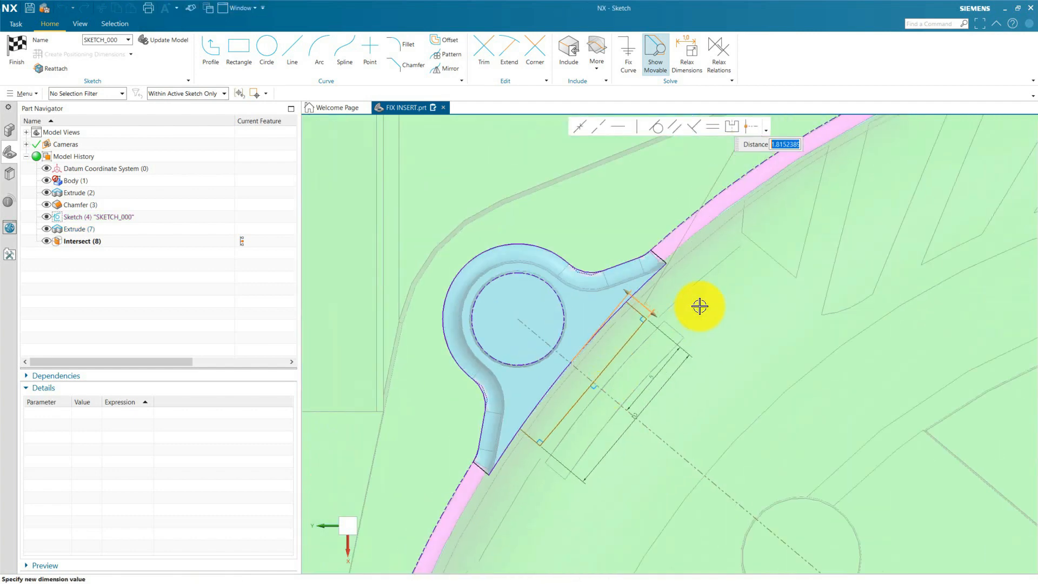
scroll(699, 307, up, 3)
key(Return)
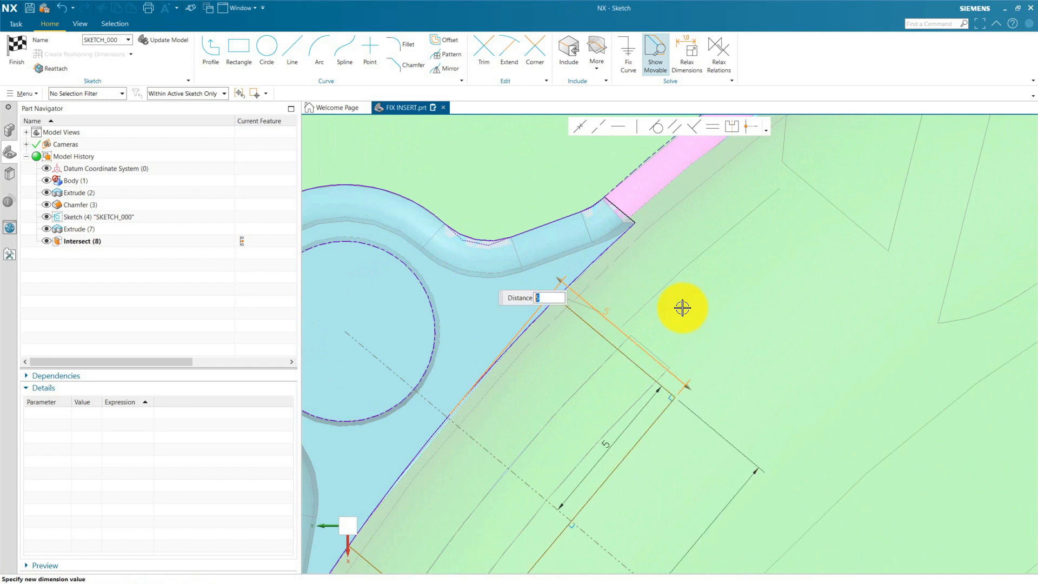
key(Escape)
scroll(604, 270, down, 4)
scroll(608, 275, up, 4)
scroll(534, 274, down, 4)
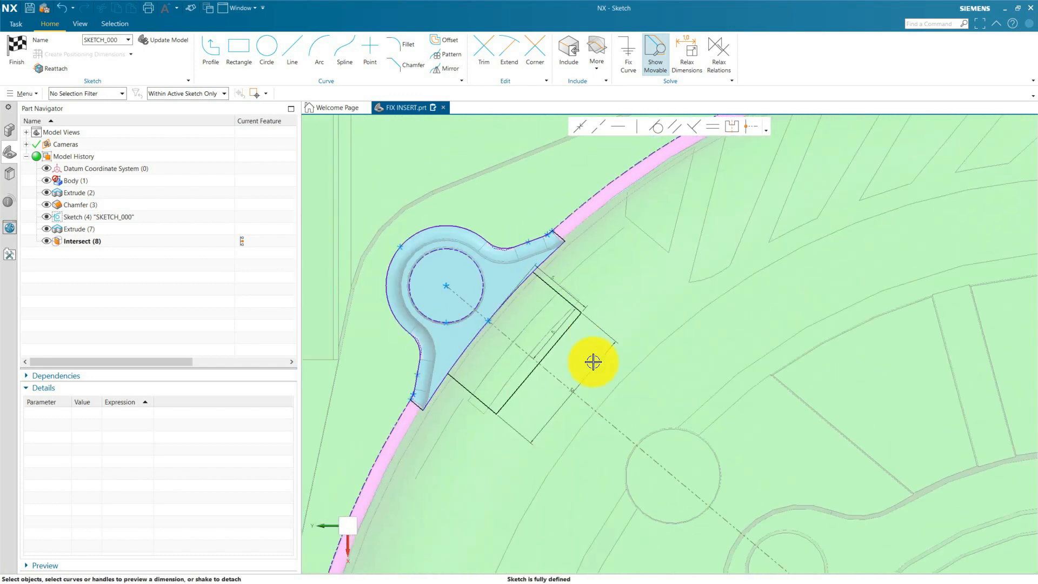
Move the 5 mm key depth dimension slightly away from the profile and enlarge the dimension text by two increments.
scroll(588, 372, up, 3)
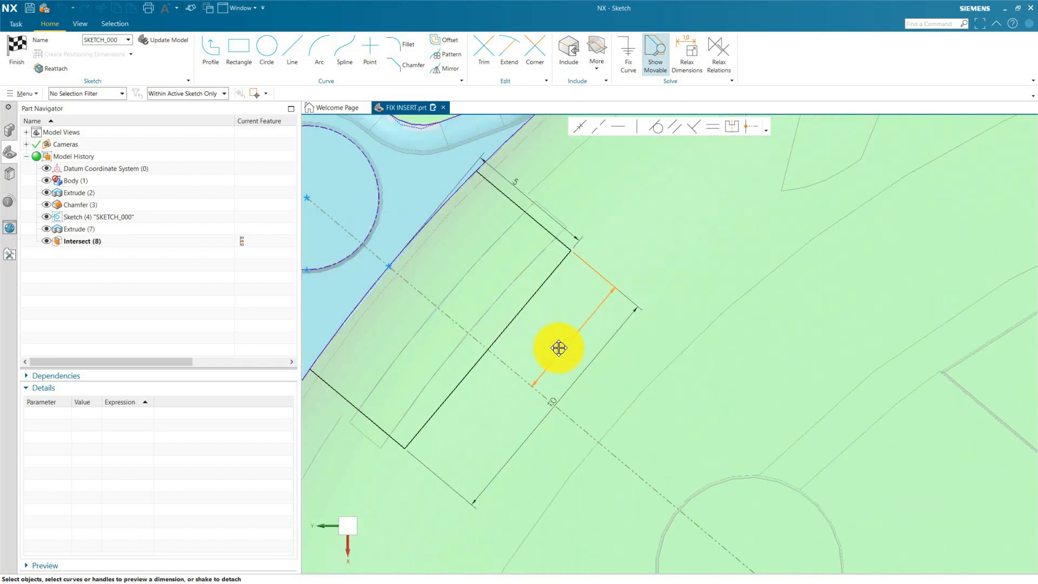
mouse_move(532, 187)
mouse_down()
mouse_move(522, 185)
mouse_move(552, 189)
mouse_up()
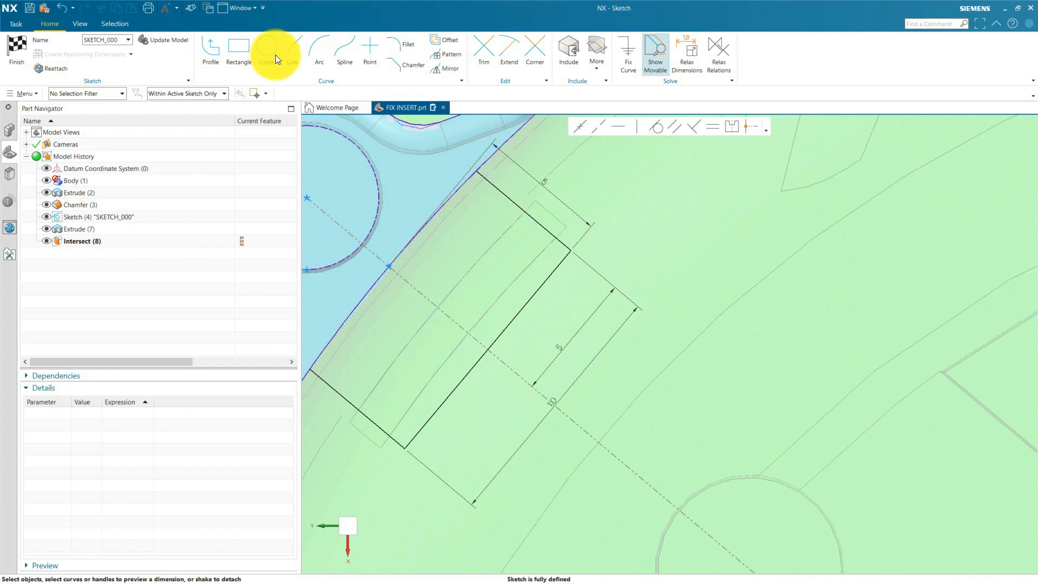
click(81, 24)
click(578, 43)
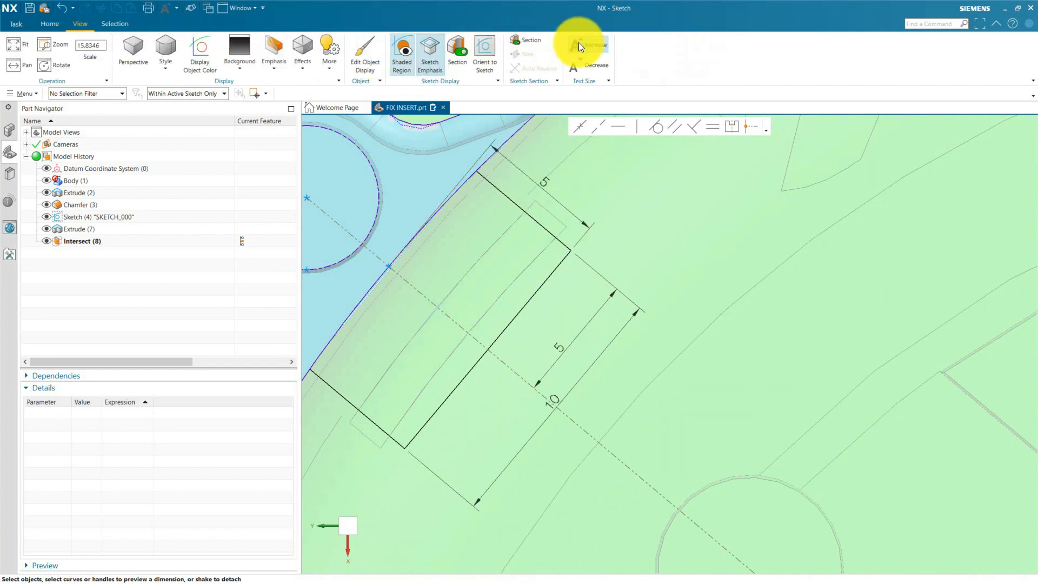
click(578, 43)
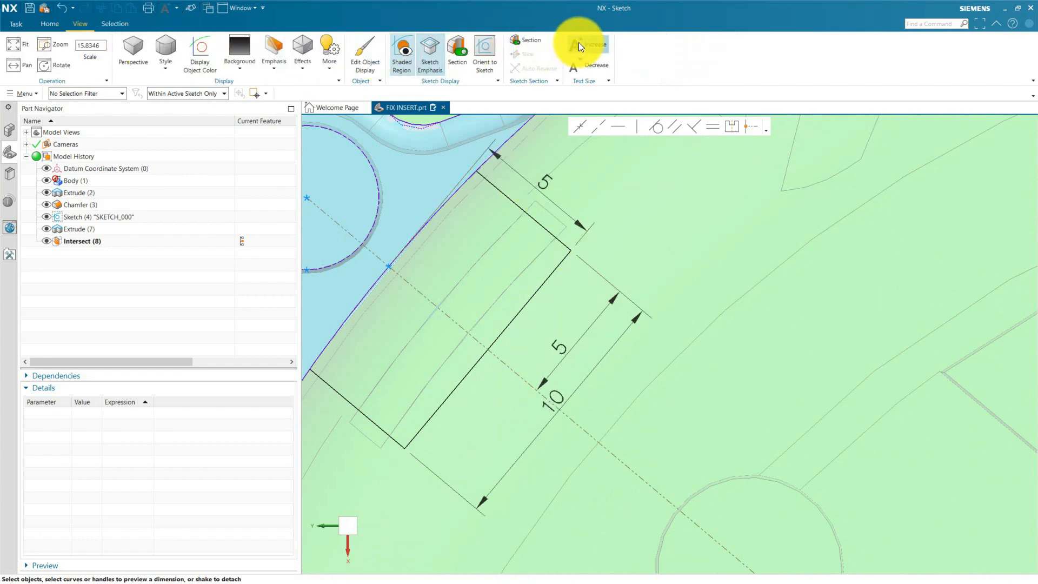
click(50, 24)
Space the 10 mm width dimension and the 5 mm depth dimension farther from the key profile.
scroll(588, 355, down, 3)
click(577, 366)
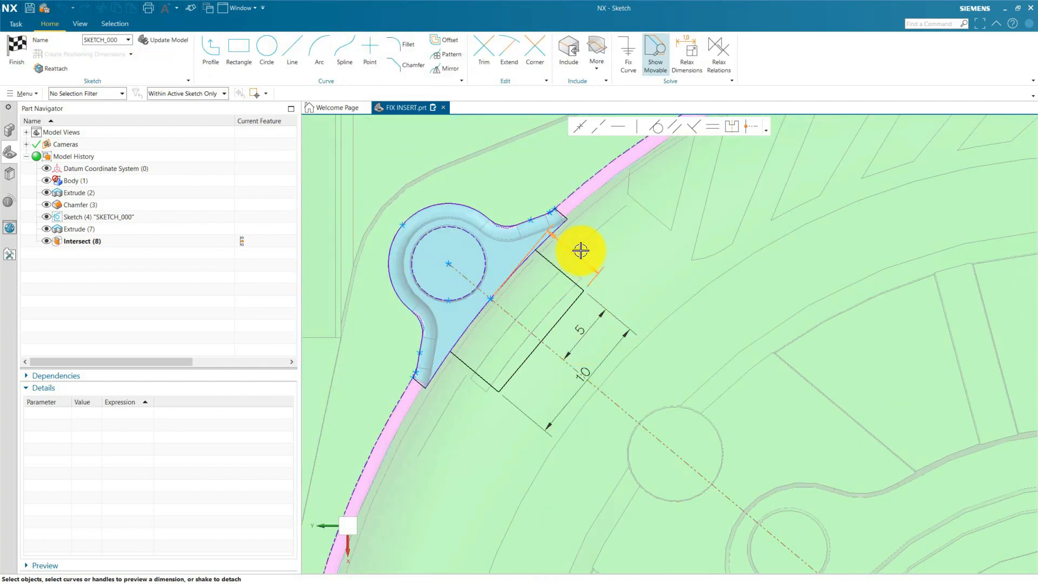
click(579, 250)
scroll(541, 274, up, 4)
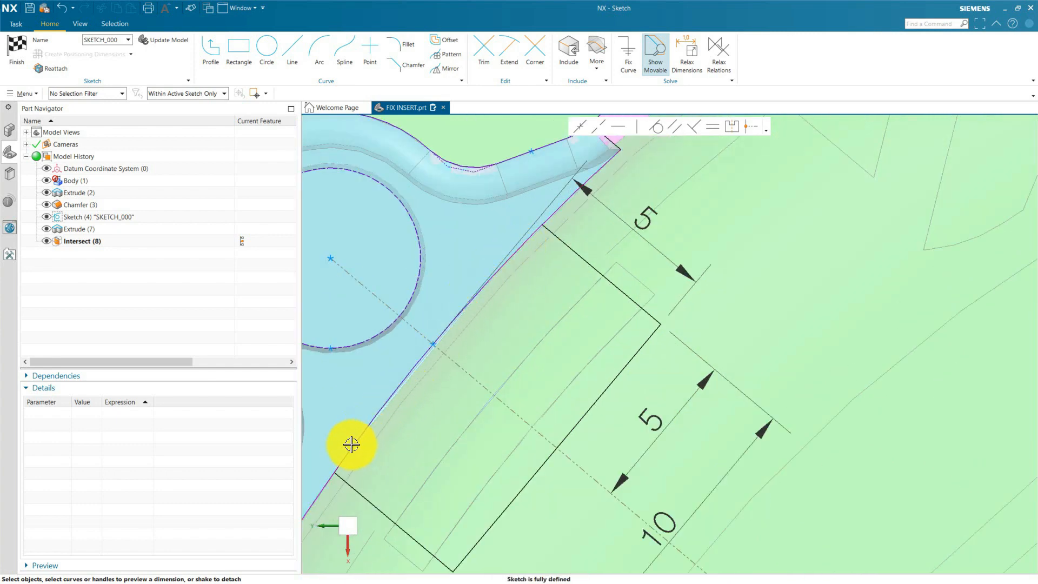
scroll(498, 338, down, 3)
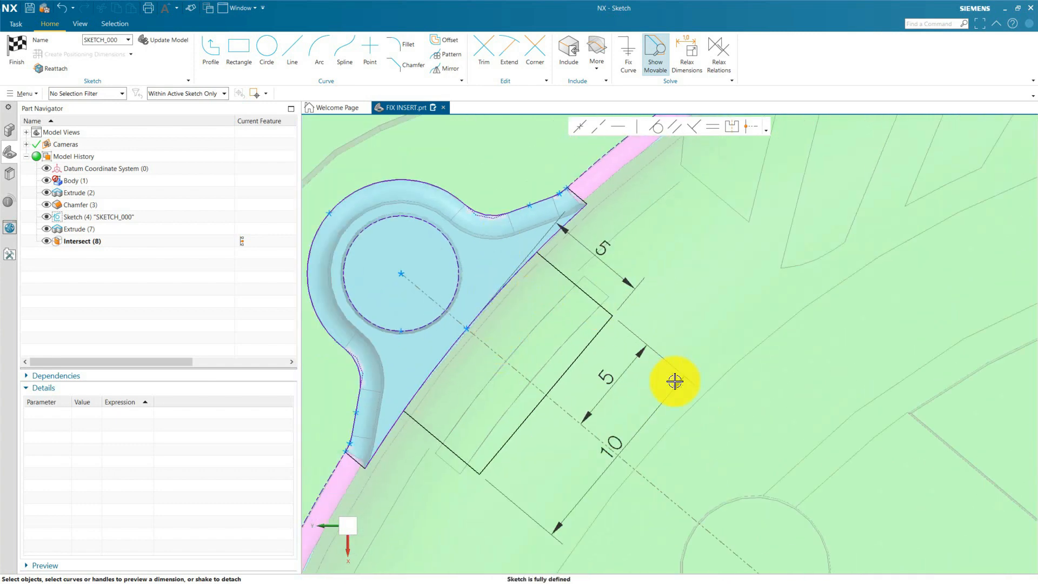
Finish the sketch, decline reviewing the dependent sections, and view the insert area from the block's underside.
scroll(582, 258, down, 2)
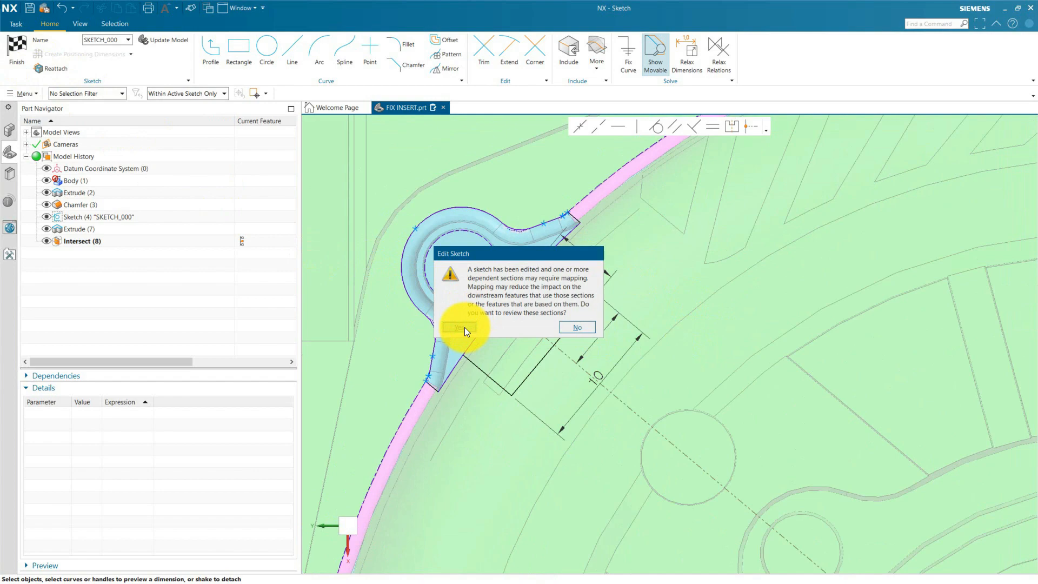
click(578, 326)
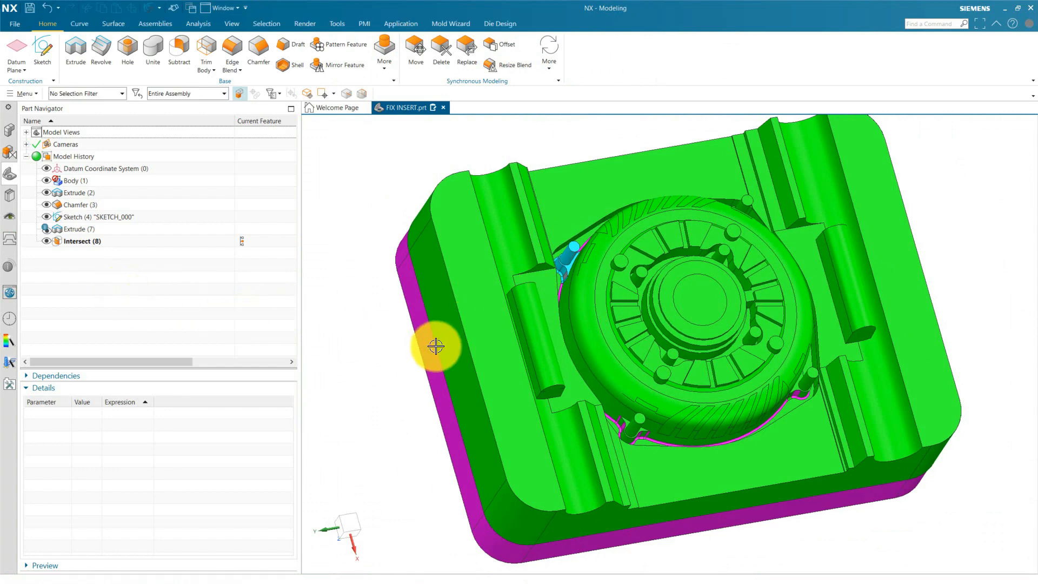
middle_drag(436, 345, 542, 178)
scroll(514, 248, up, 5)
scroll(514, 247, up, 4)
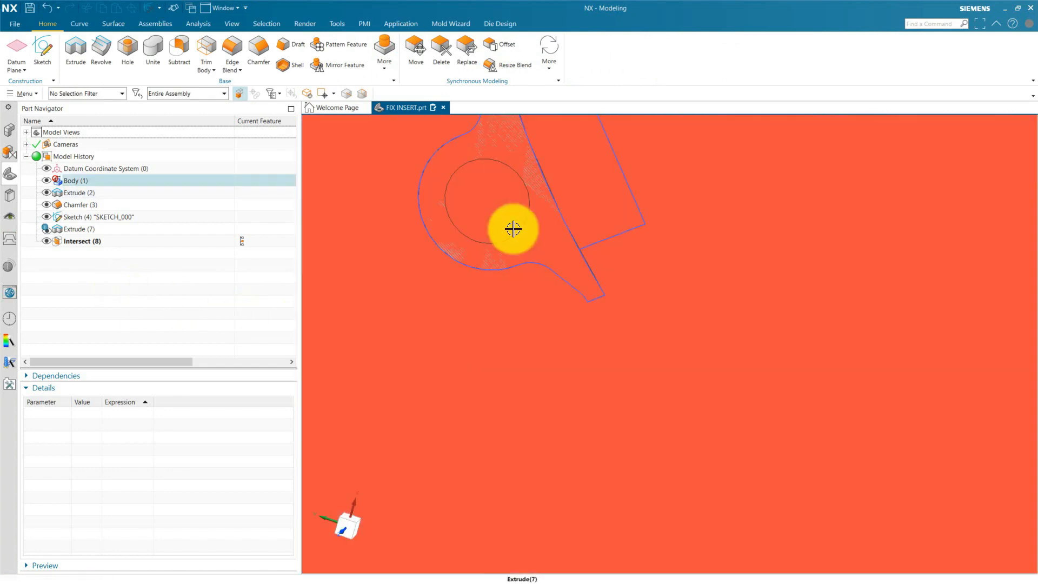
Hide the core block body so that only the corner pin insert and its sketch are displayed.
scroll(498, 303, down, 8)
click(585, 352)
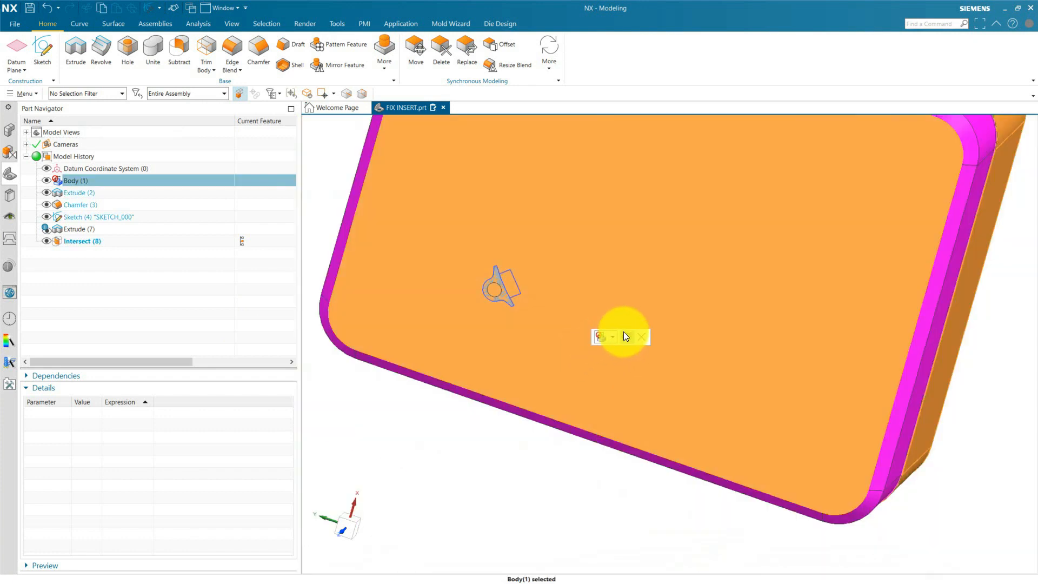
click(625, 337)
middle_drag(561, 310, 464, 248)
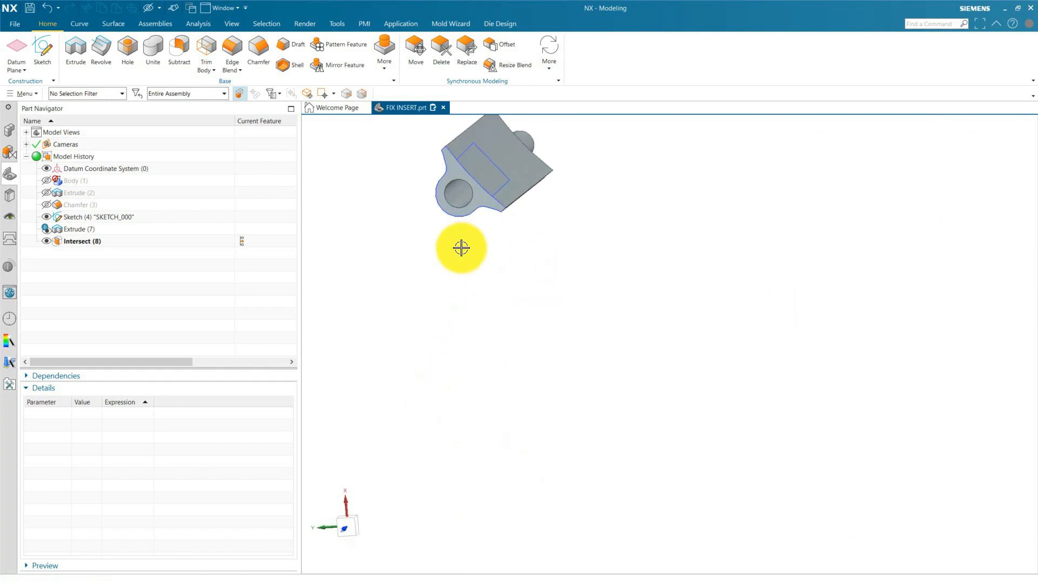
Edit the insert's extrusion, replacing its section with the whole outline region and leaving out the key rectangle.
double_click(71, 229)
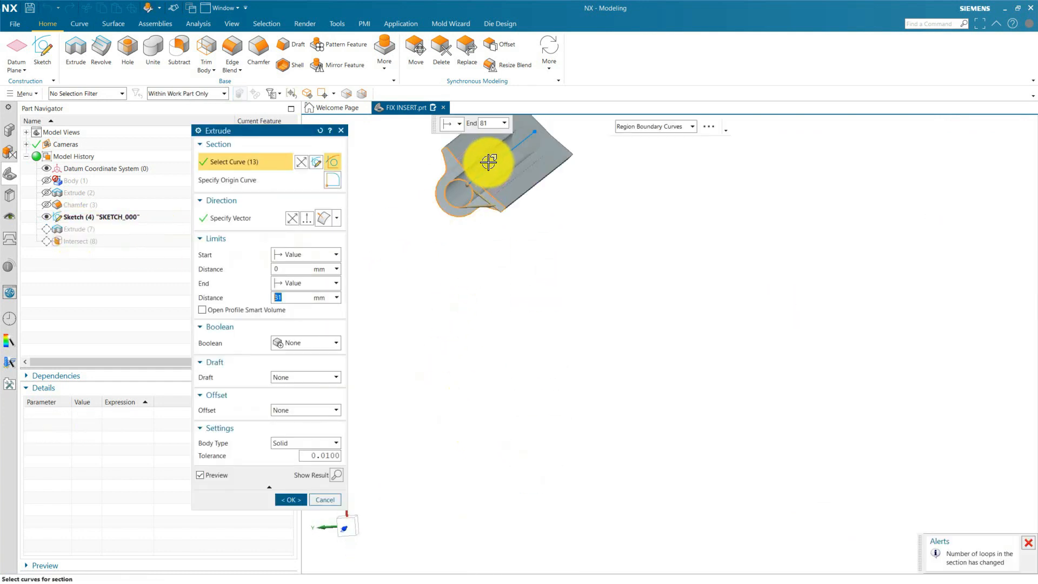
scroll(487, 162, up, 4)
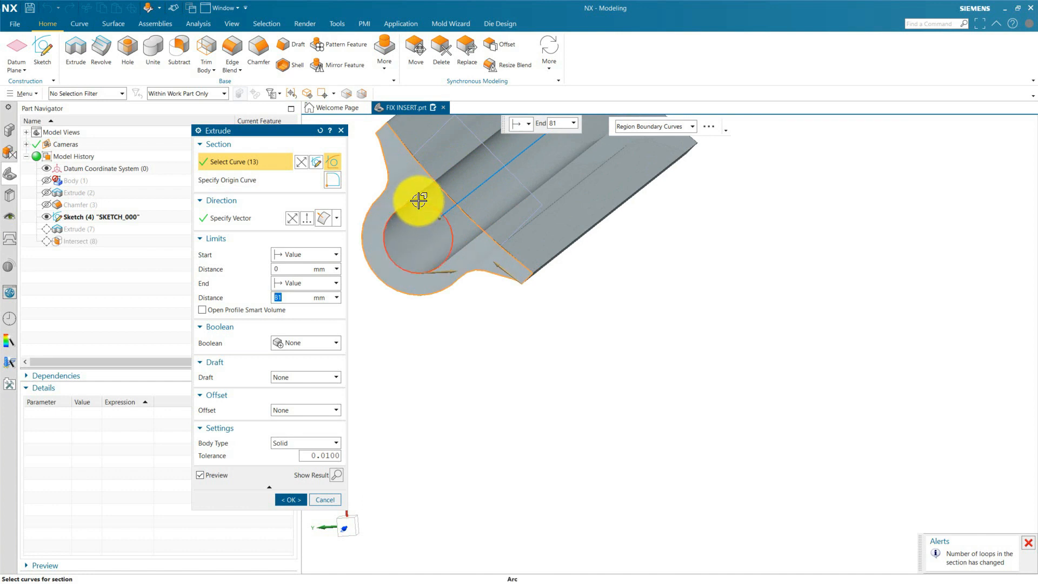
shift+click(419, 201)
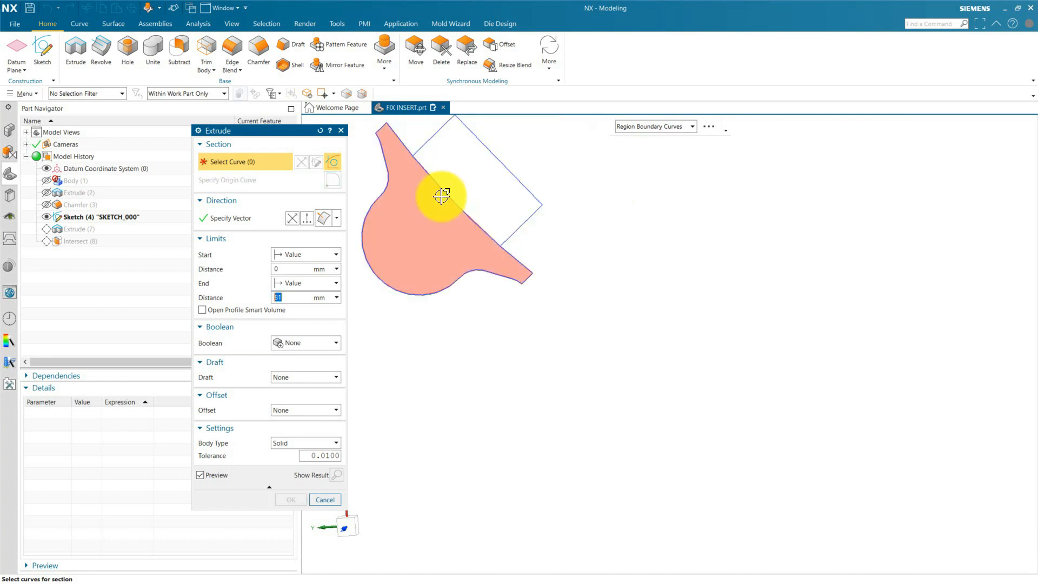
click(419, 226)
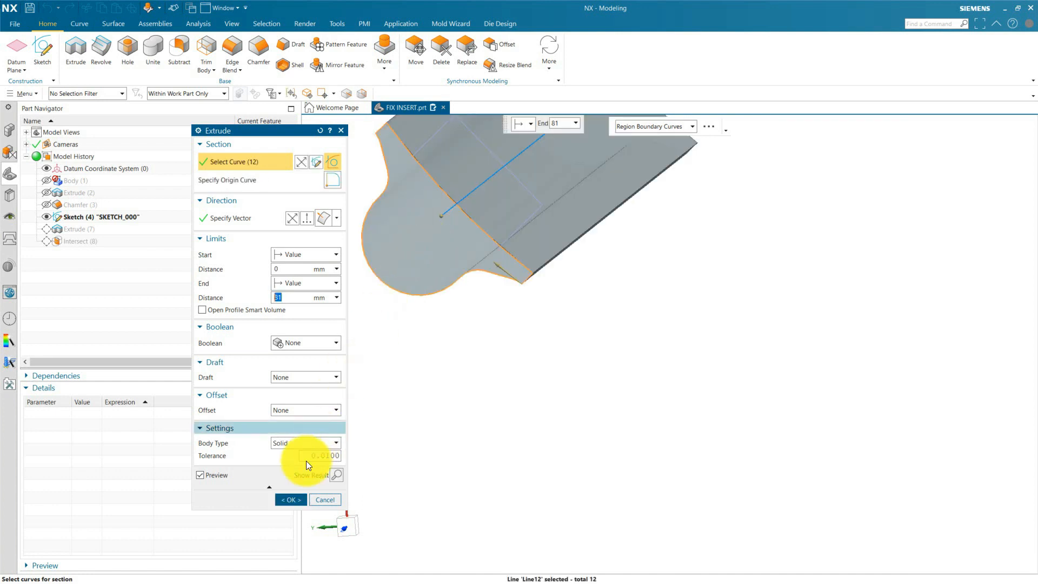
click(284, 499)
click(611, 326)
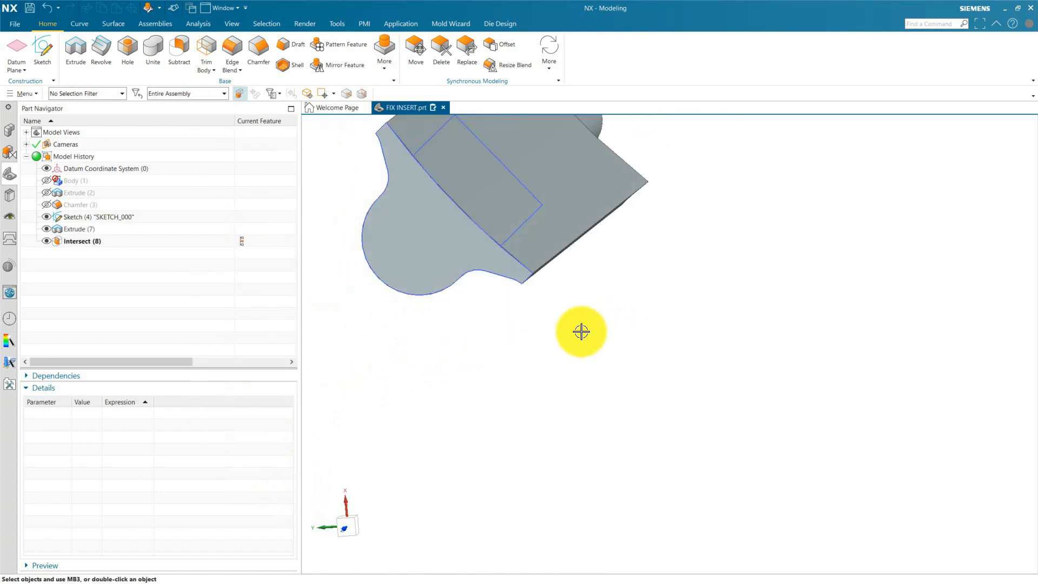
Roll the model history back to the insert's extrusion, ahead of the Intersect feature.
scroll(541, 335, down, 3)
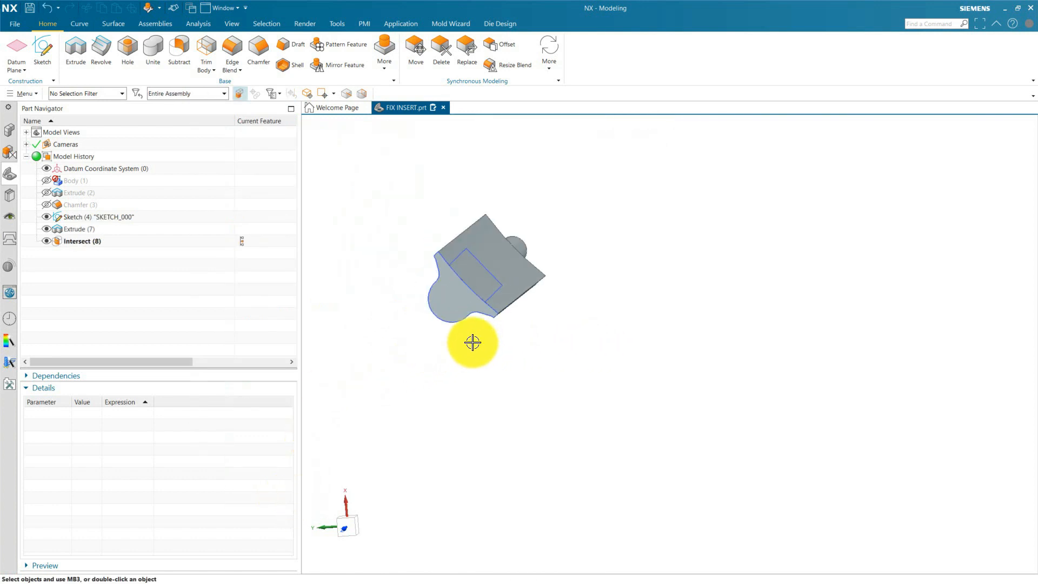
click(83, 241)
click(119, 286)
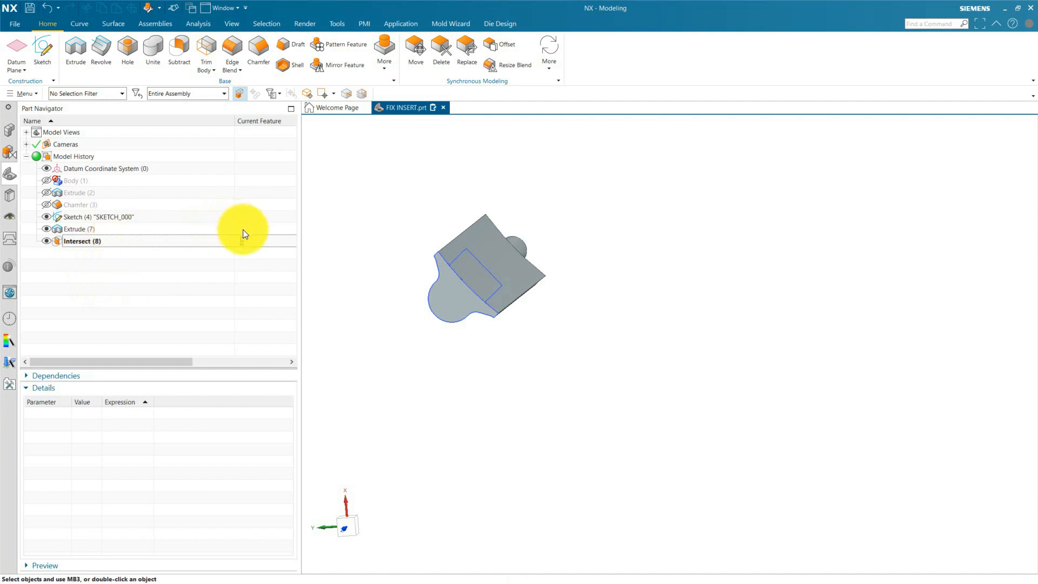
drag(243, 230, 242, 228)
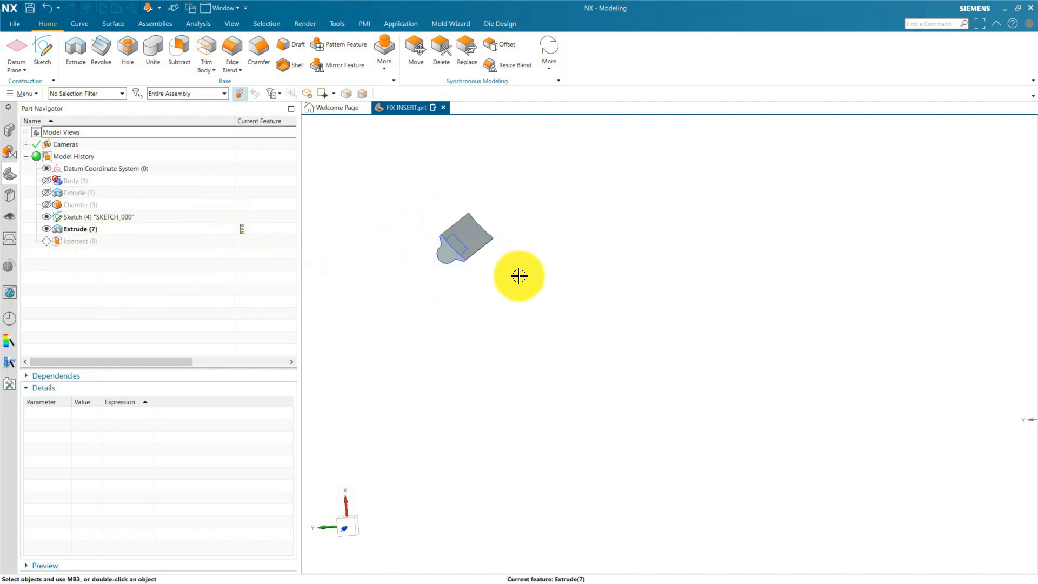
Start a new extrusion with the sketch's rectangular key region as its section, using Region Boundary Curves.
click(77, 52)
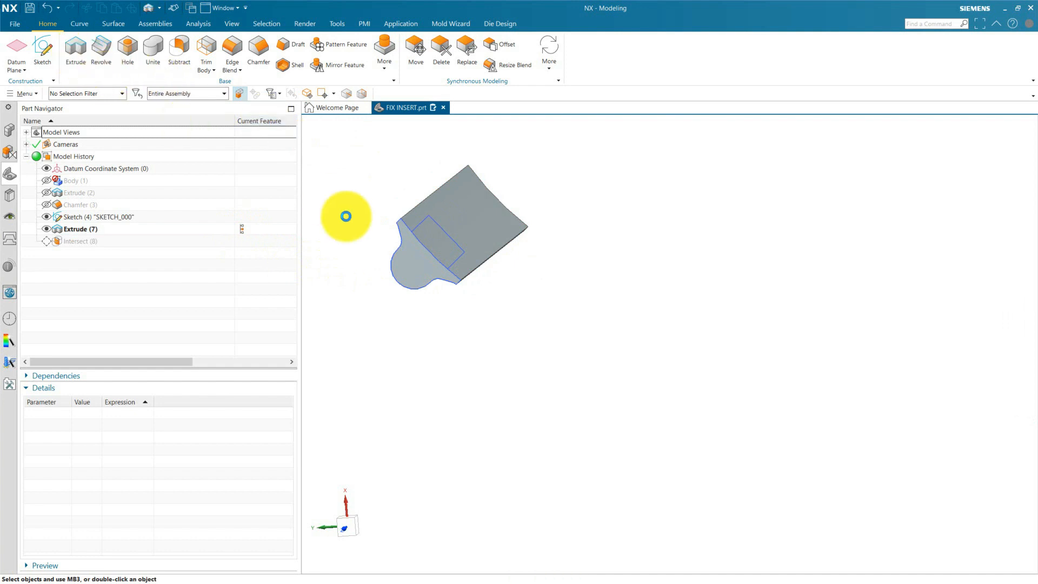
click(617, 125)
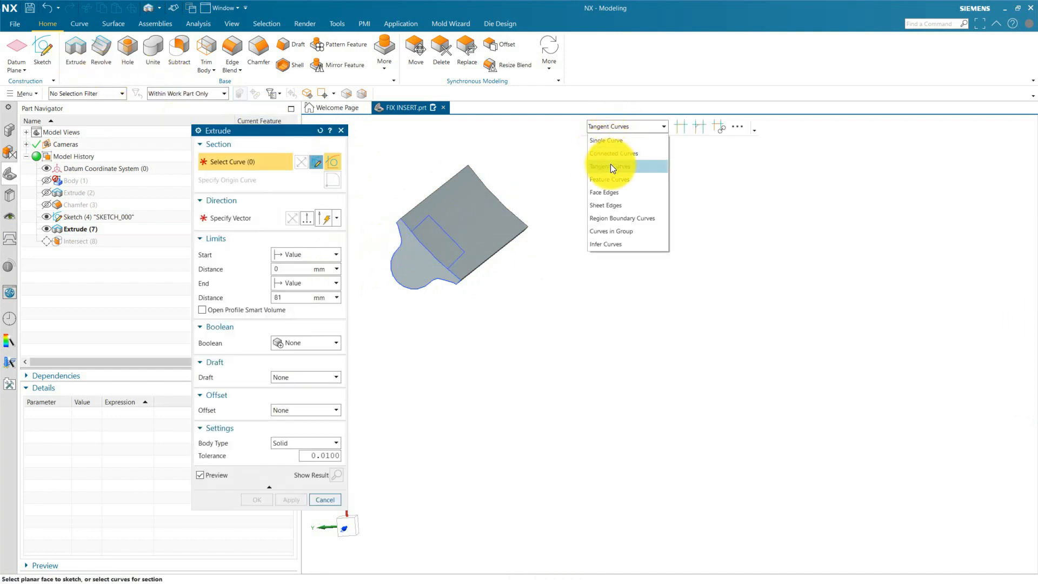
click(608, 218)
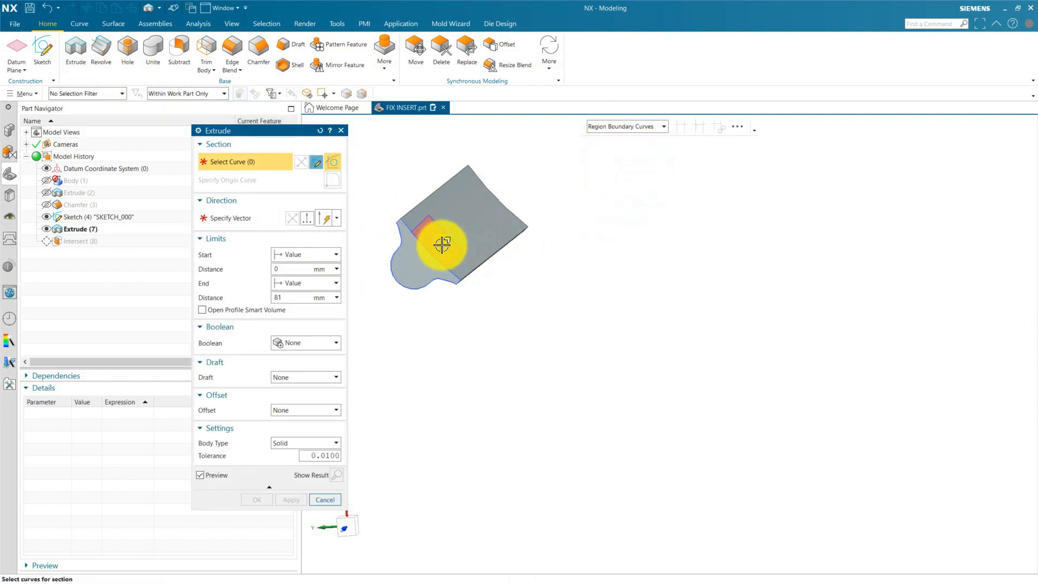
click(430, 247)
middle_drag(540, 284, 496, 485)
scroll(496, 483, up, 6)
scroll(498, 445, down, 5)
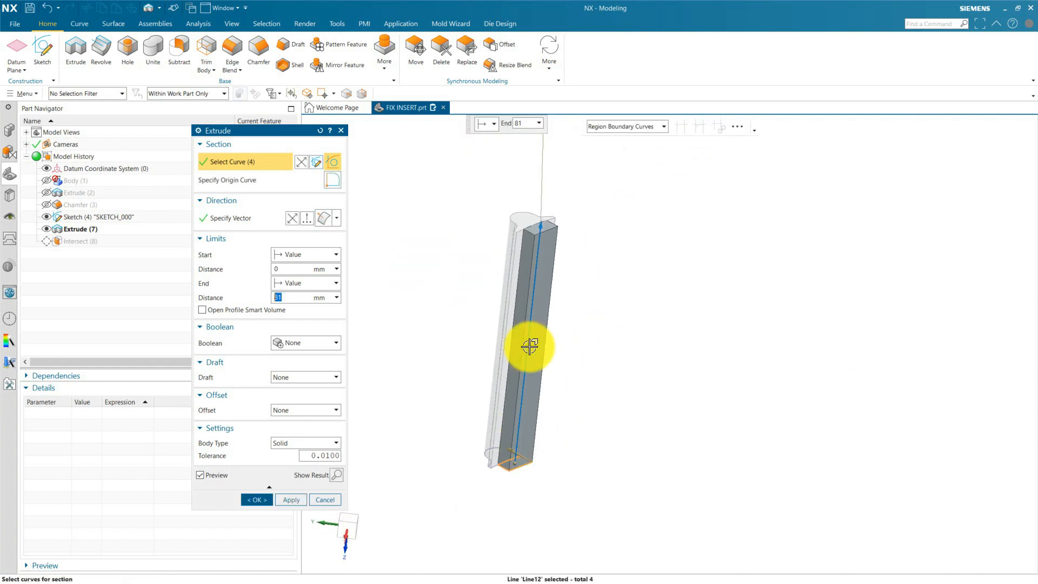
Set the key extrusion's end distance to 10 mm, unite it with the insert body, and save all work.
drag(542, 217, 533, 423)
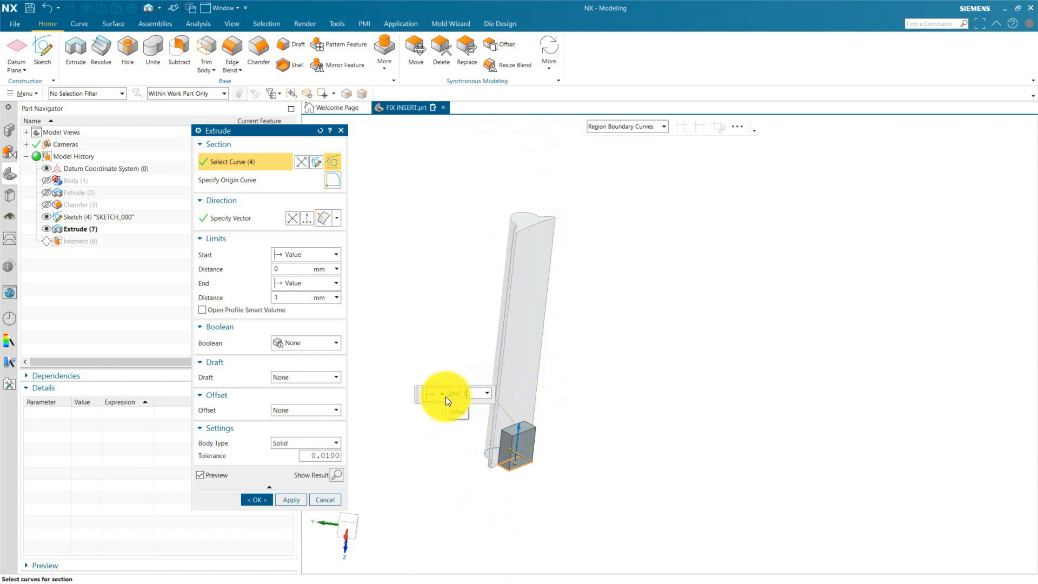
scroll(503, 487, up, 4)
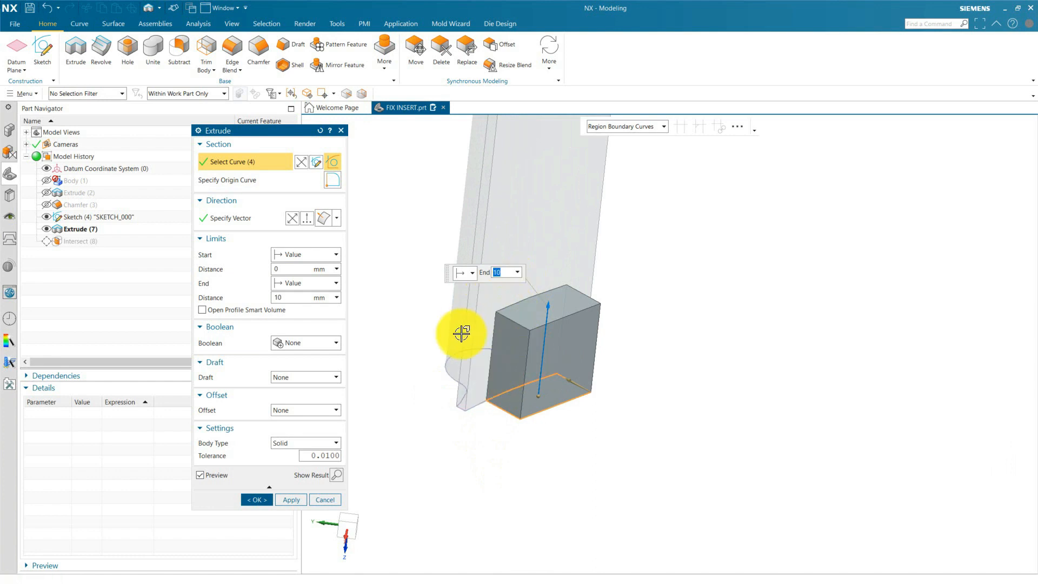
scroll(512, 423, down, 5)
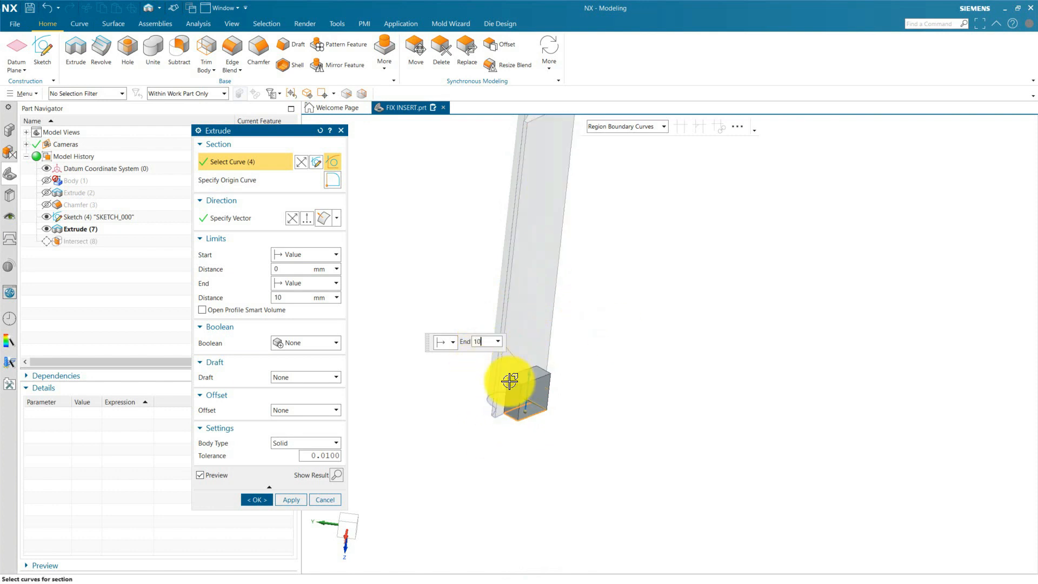
middle_drag(514, 447, 461, 435)
click(295, 342)
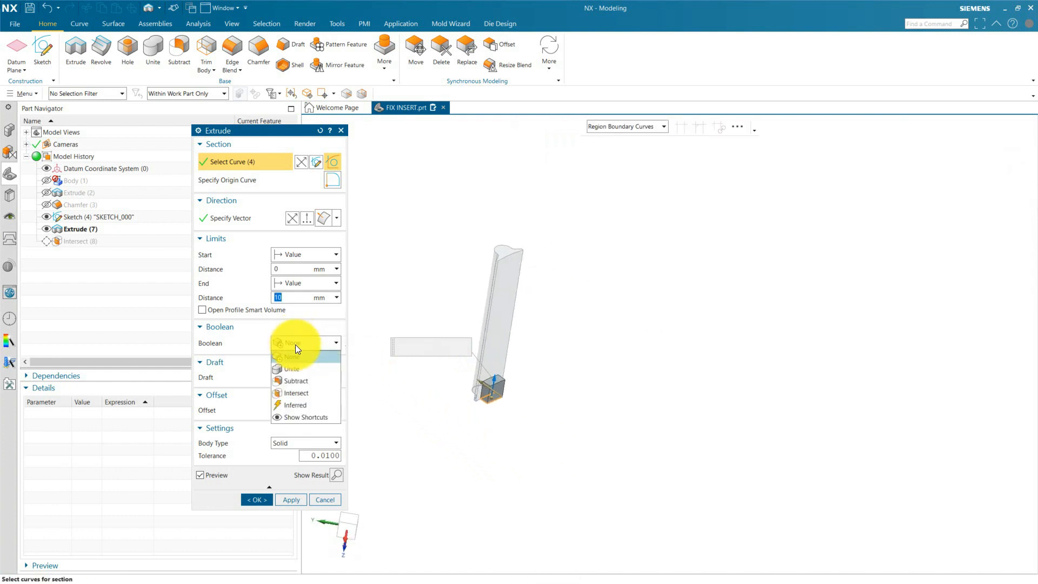
click(293, 366)
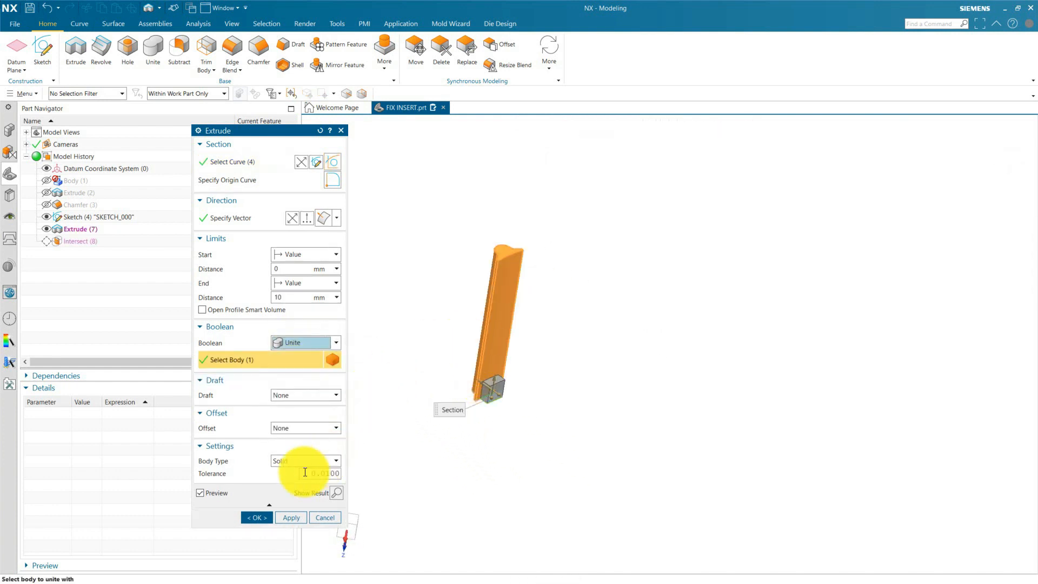
click(262, 519)
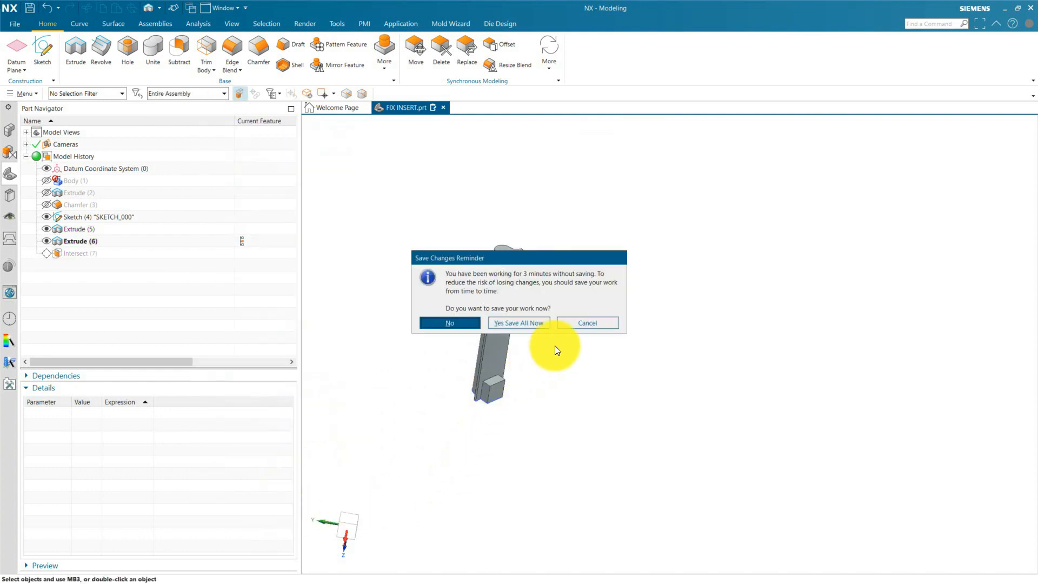
click(518, 323)
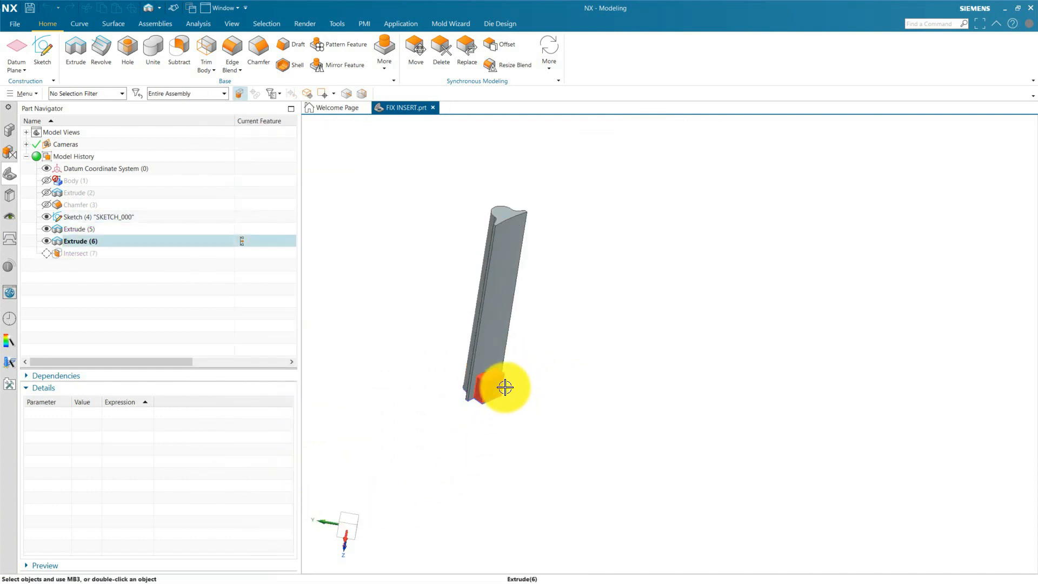
Set the insert outline's extrusion distance to 112 mm and roll the history forward to include the Intersect feature.
click(84, 231)
double_click(83, 231)
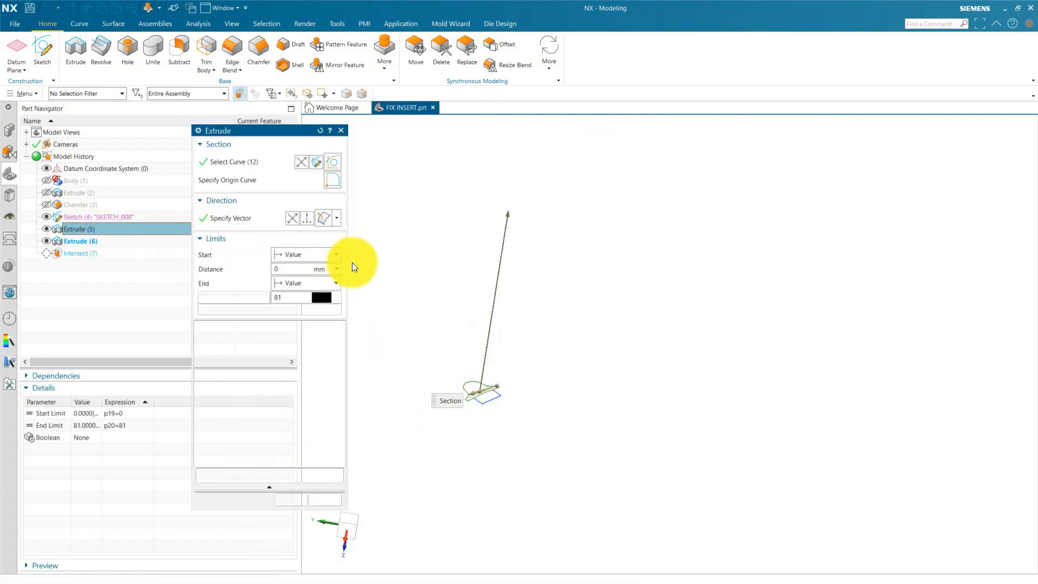
drag(513, 220, 518, 146)
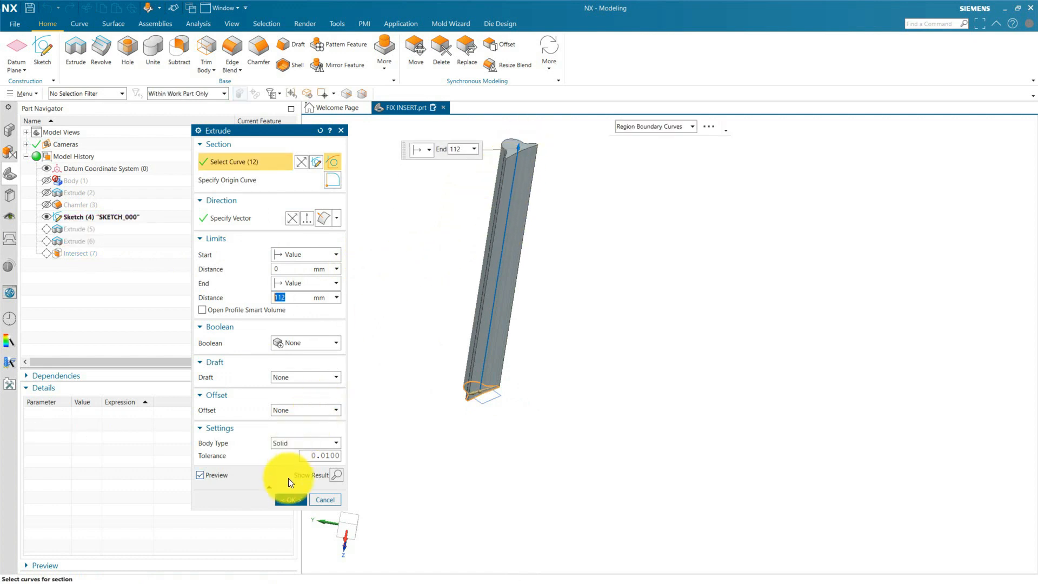
click(290, 500)
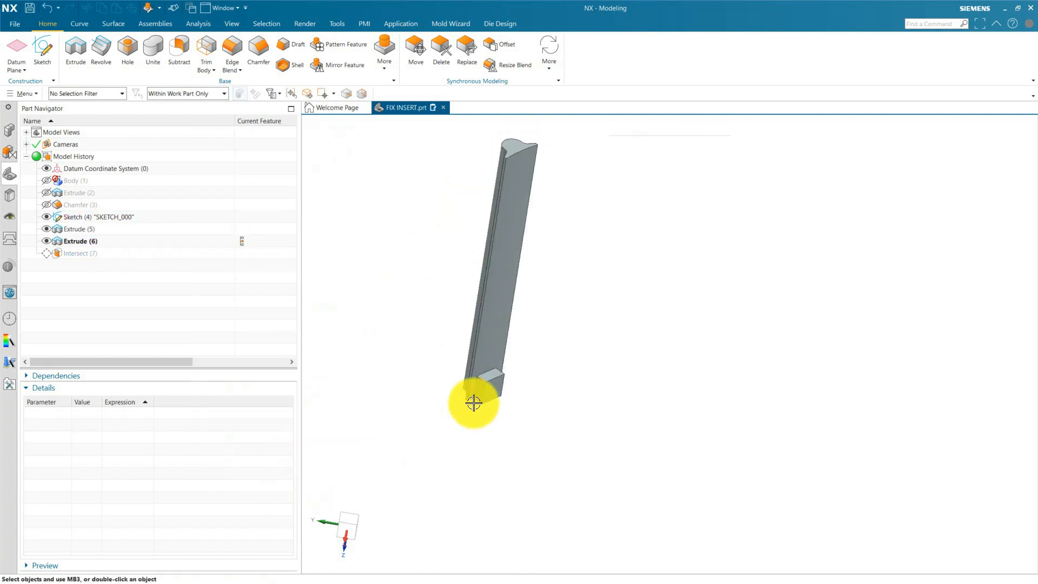
click(254, 254)
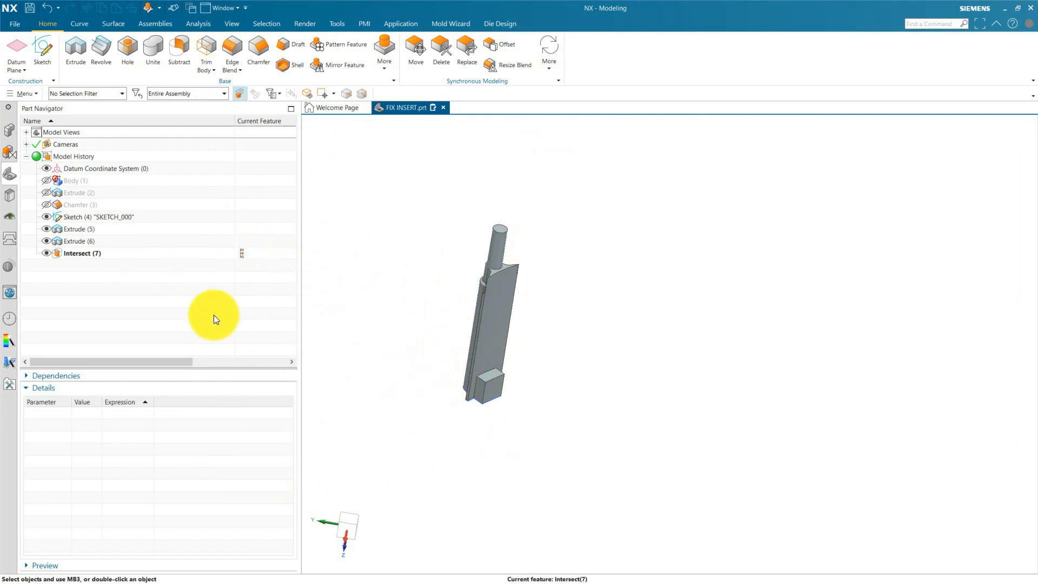
Show the core block to check the insert's fit, and hide it again to examine the insert with its key.
click(47, 180)
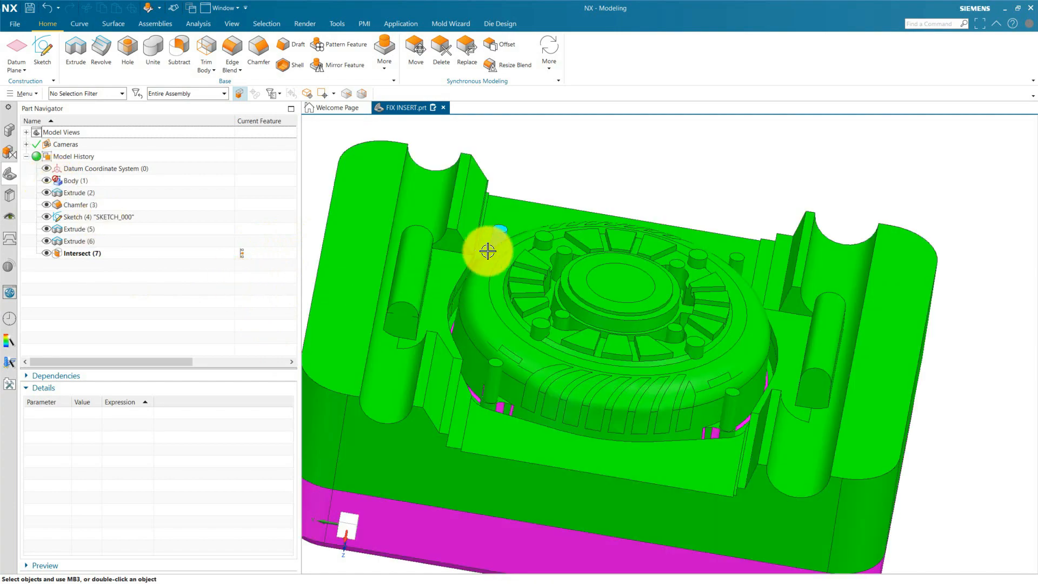
mouse_move(540, 284)
middle_down()
mouse_move(535, 321)
mouse_move(533, 291)
mouse_move(556, 315)
mouse_move(519, 278)
mouse_move(534, 267)
middle_up()
scroll(519, 255, down, 3)
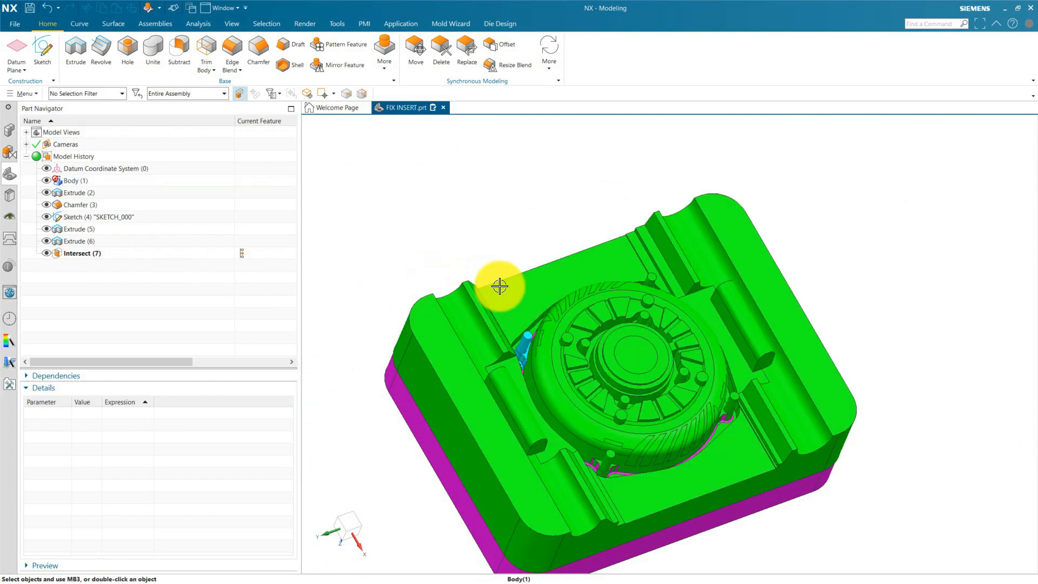
click(556, 267)
key(ctrl+b)
scroll(525, 398, up, 4)
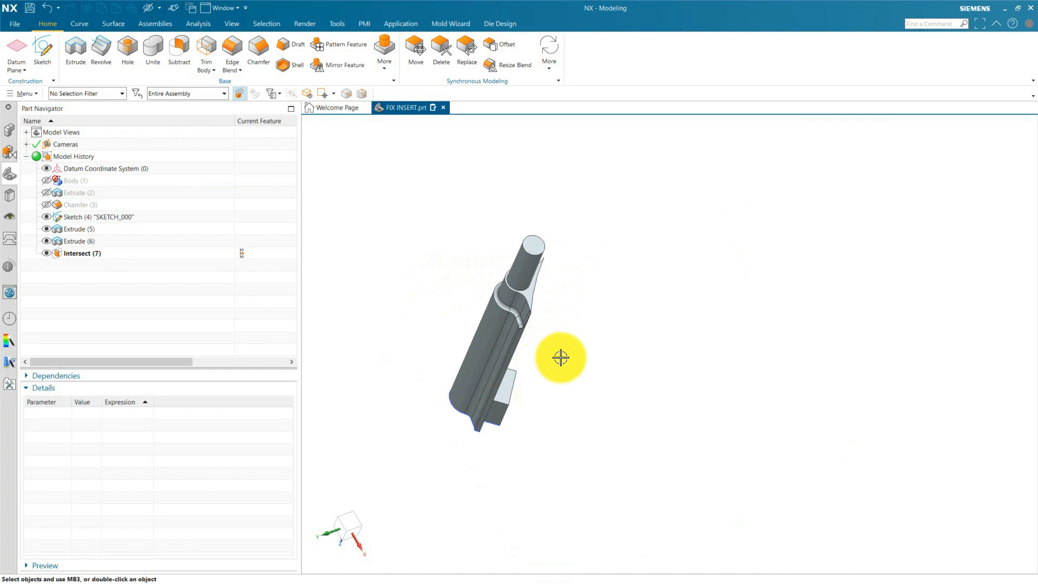
middle_drag(585, 361, 562, 362)
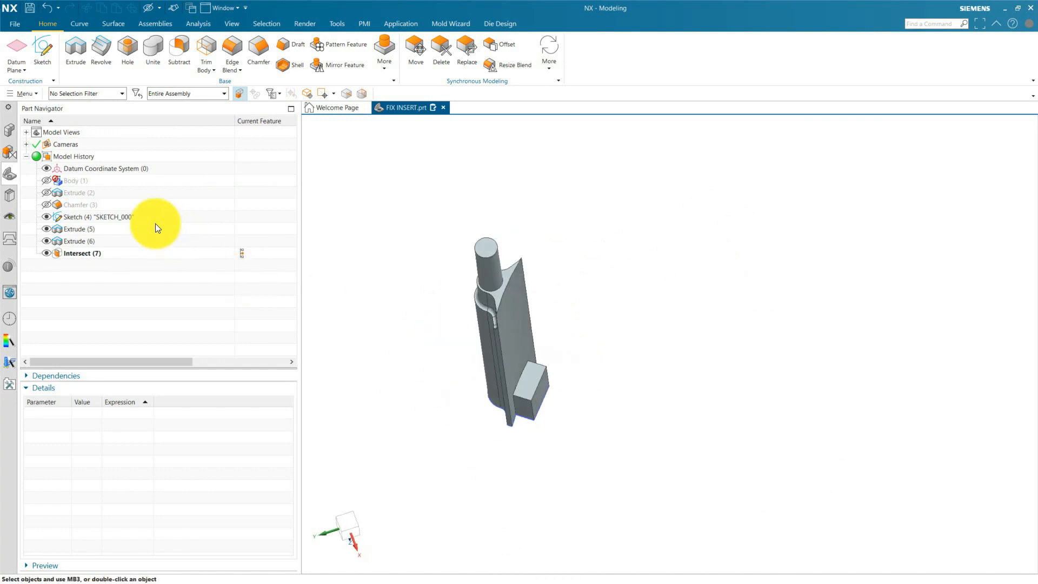
Redisplay the core block around the insert and save the FIX INSERT part.
click(50, 182)
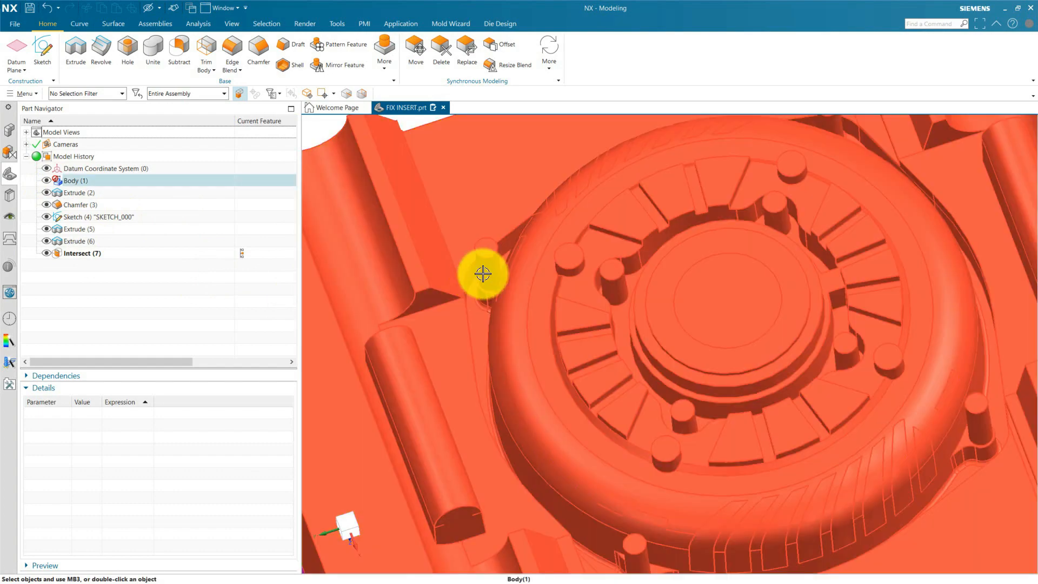
click(483, 274)
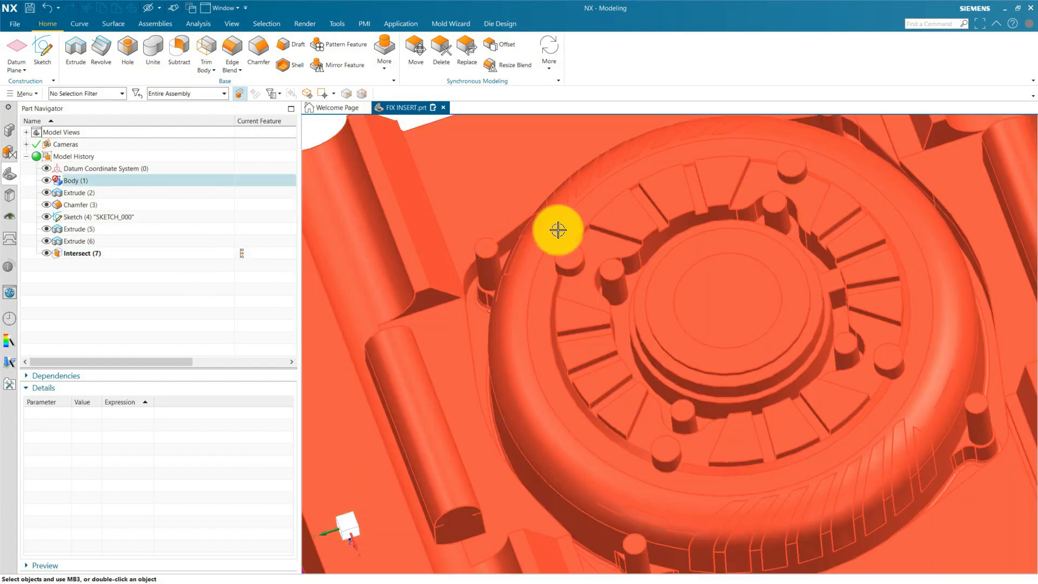
scroll(526, 285, down, 1)
scroll(526, 286, down, 3)
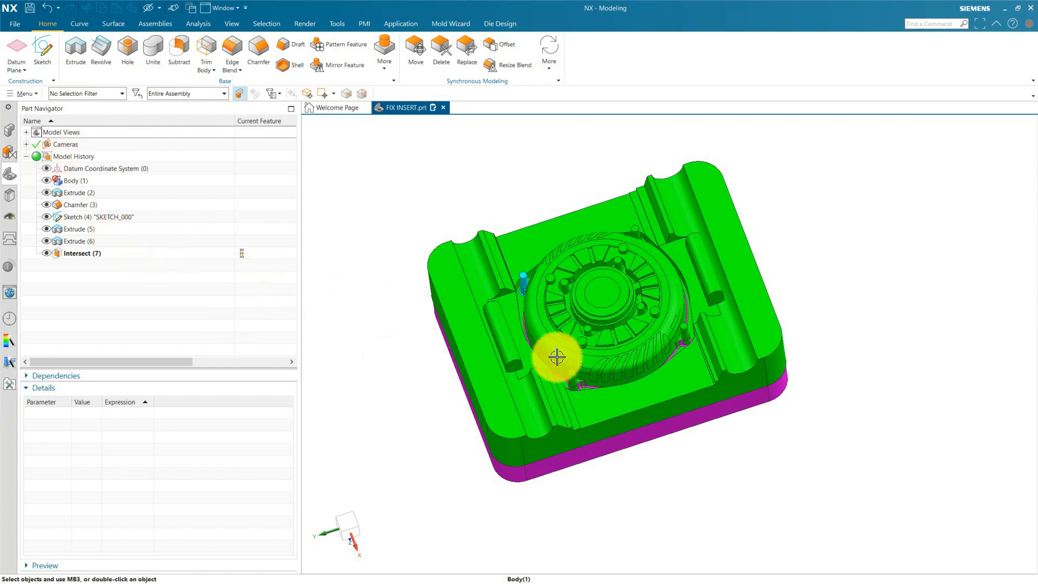
middle_drag(574, 317, 607, 340)
click(10, 131)
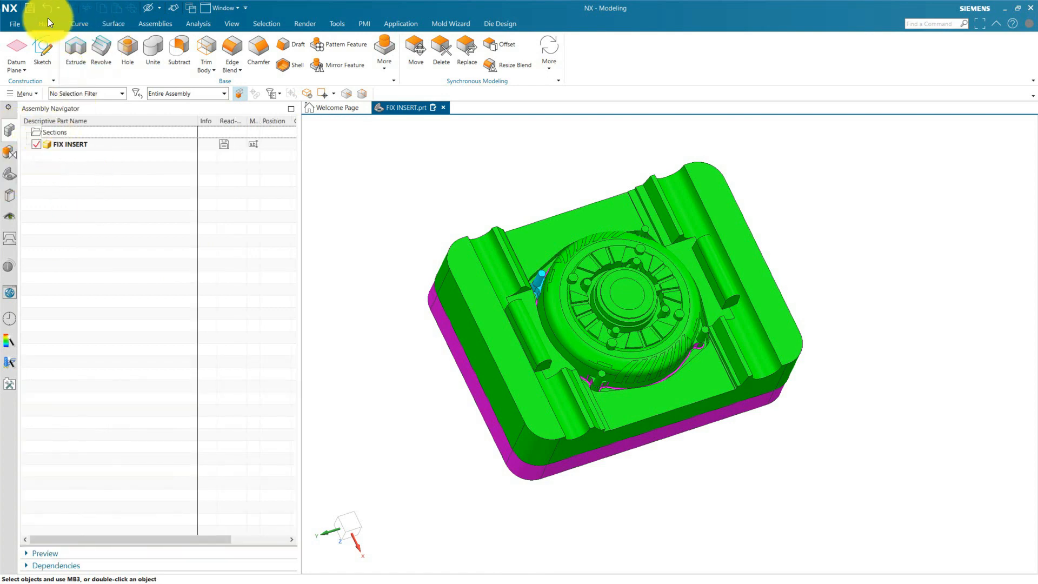
click(30, 10)
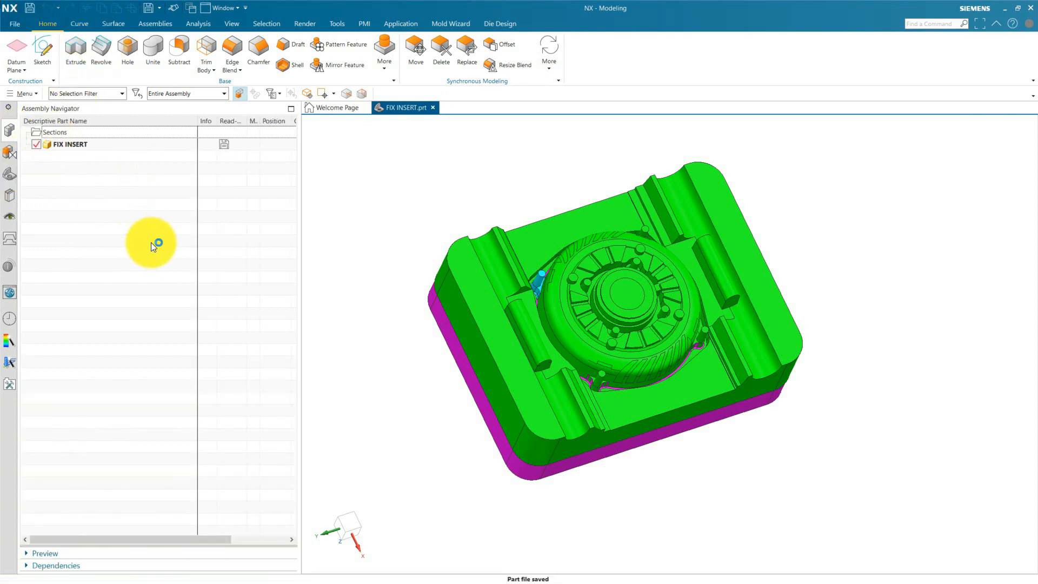
Create a new component in FIX INSERT from the millimetre Model template, with the file name "loose punch".
click(148, 26)
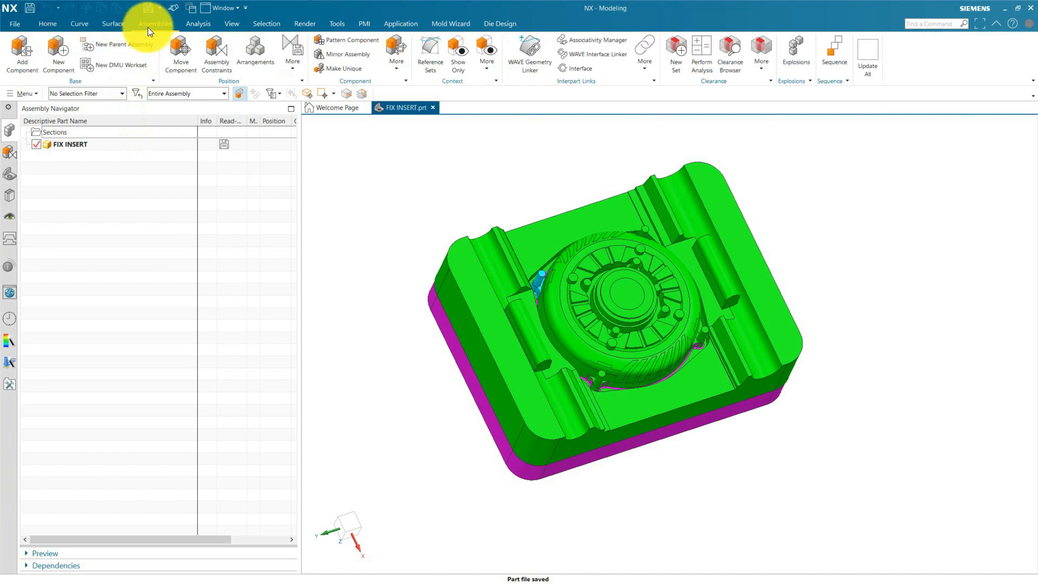
click(59, 65)
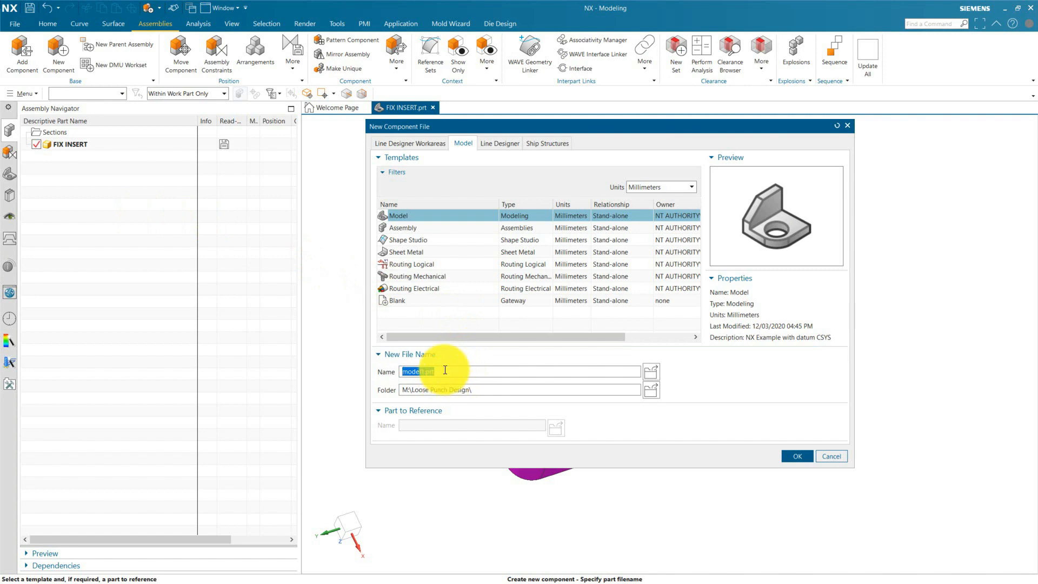
text(loose puch)
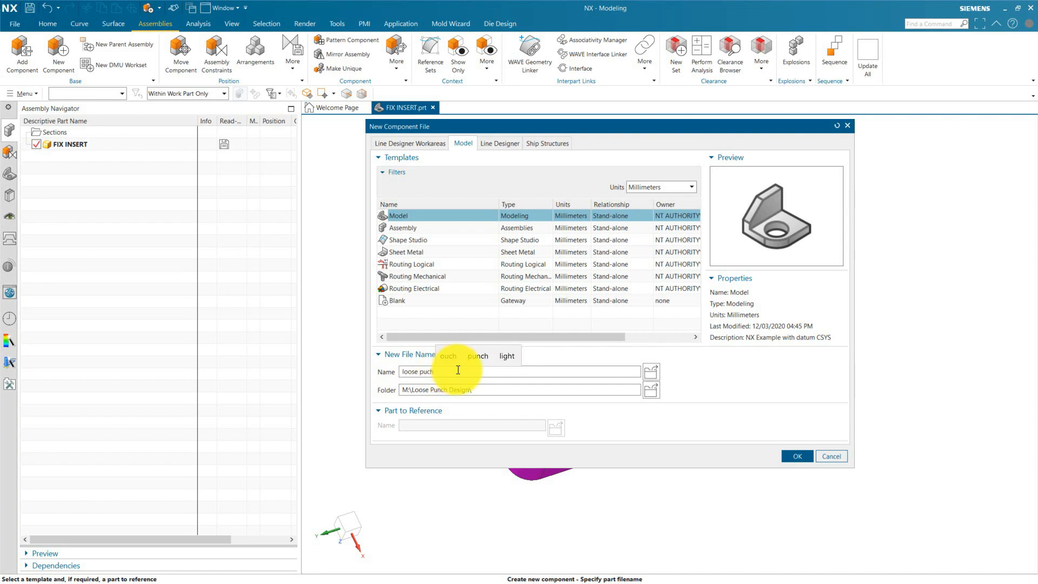
key(BackSpace)
key(BackSpace)
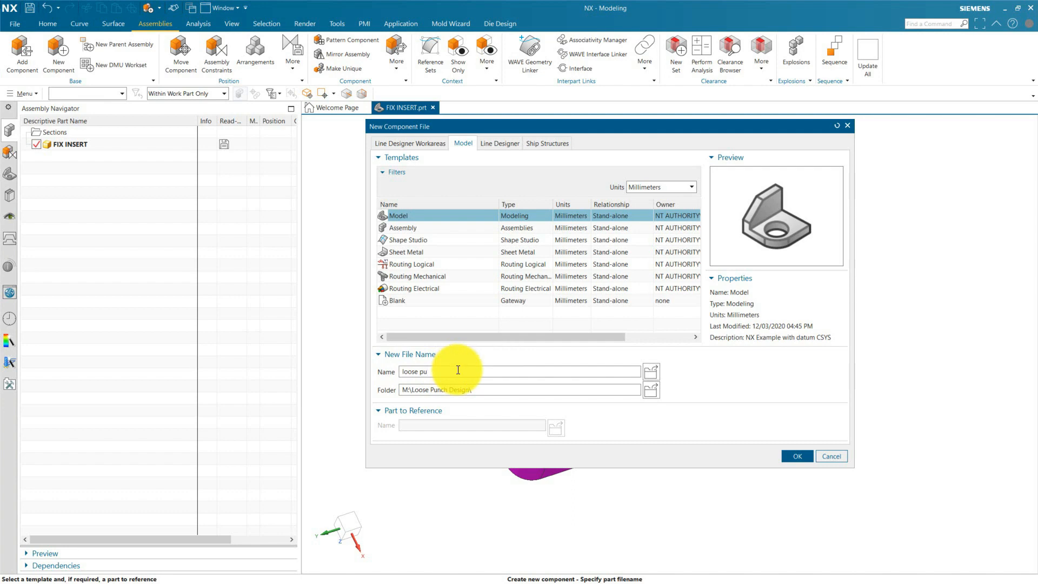
text(nch)
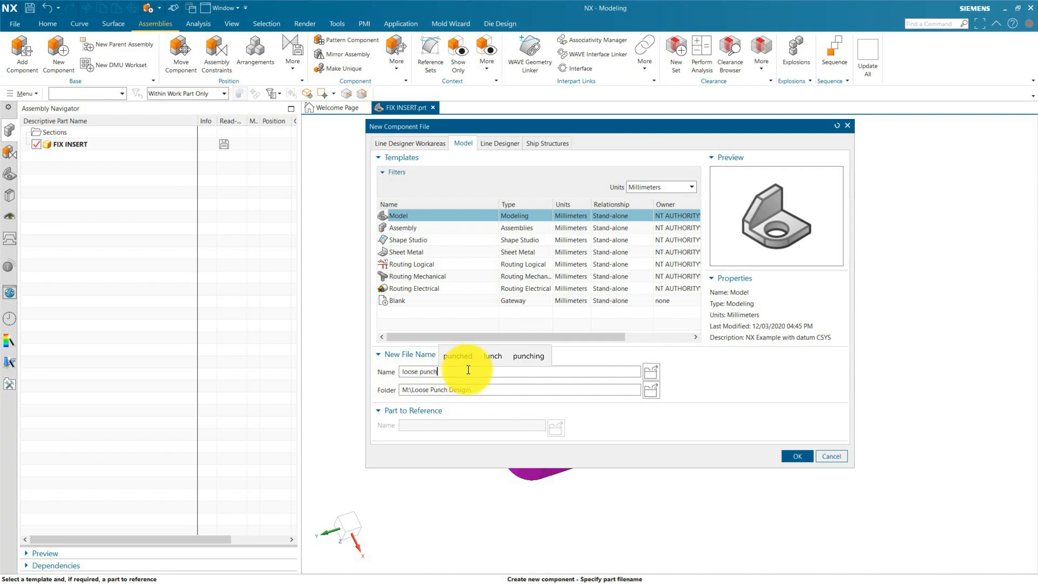
click(799, 455)
click(295, 286)
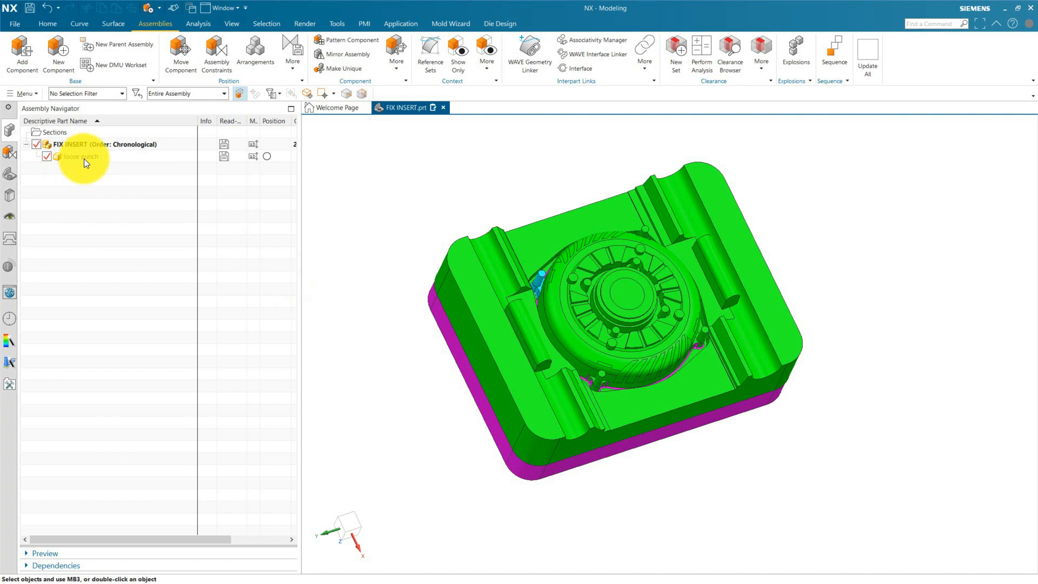
Make loose punch the work part and WAVE-link the insert body into it, with Fix at Current Timestamp enabled.
double_click(82, 157)
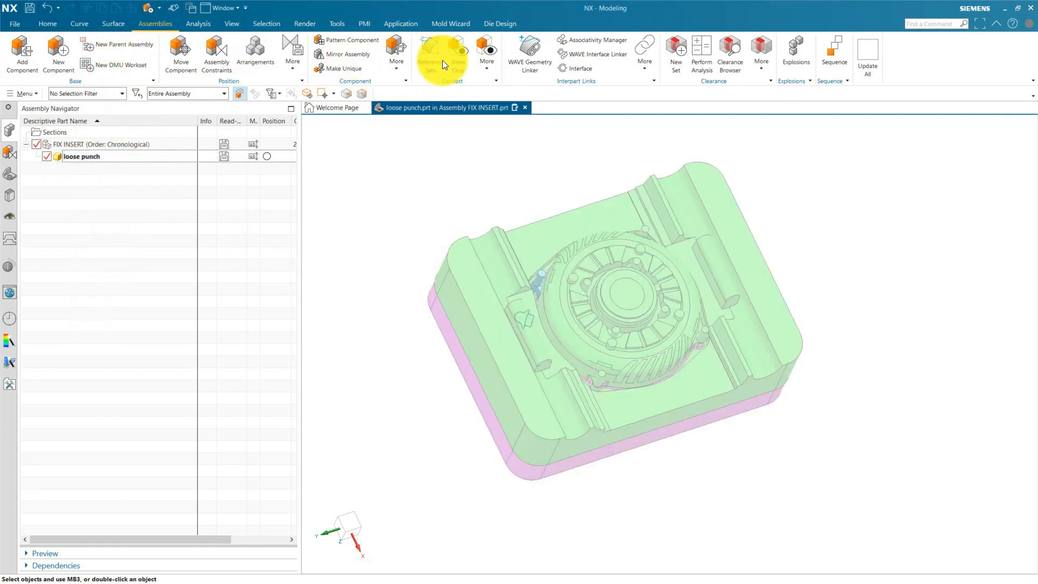
click(531, 63)
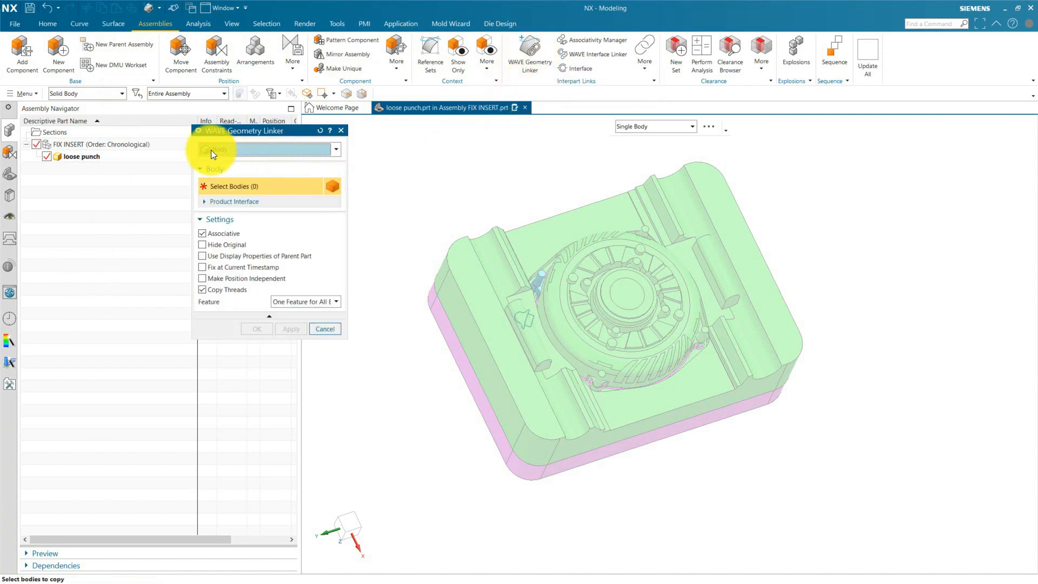
scroll(546, 283, up, 3)
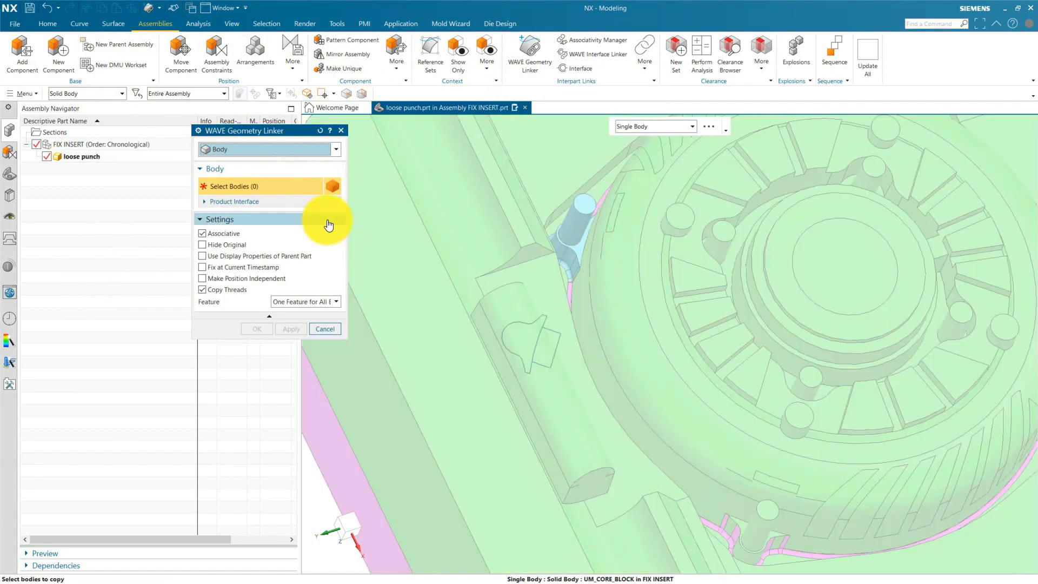
click(636, 127)
click(635, 127)
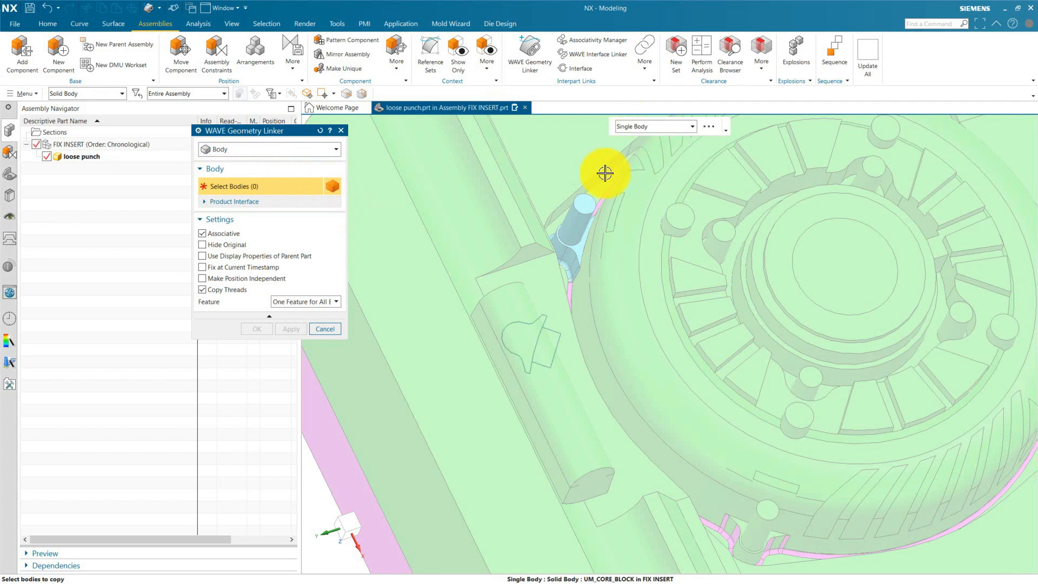
click(569, 226)
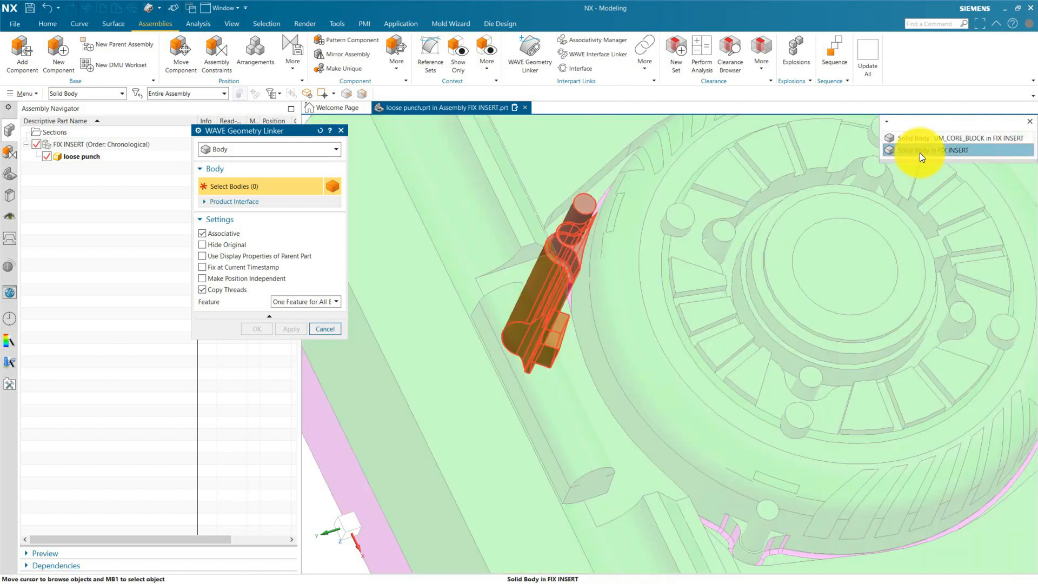
click(920, 151)
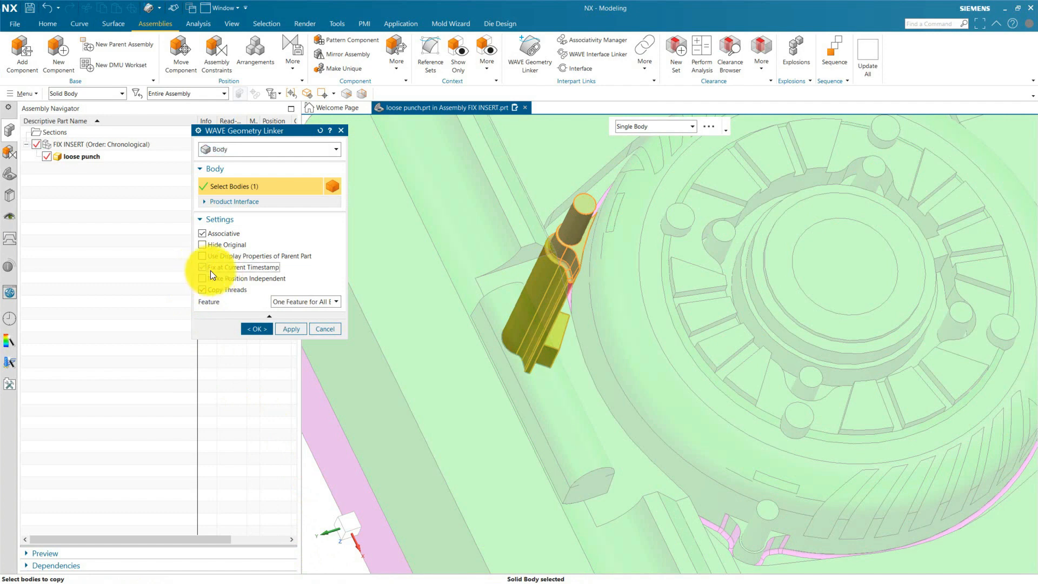
click(238, 268)
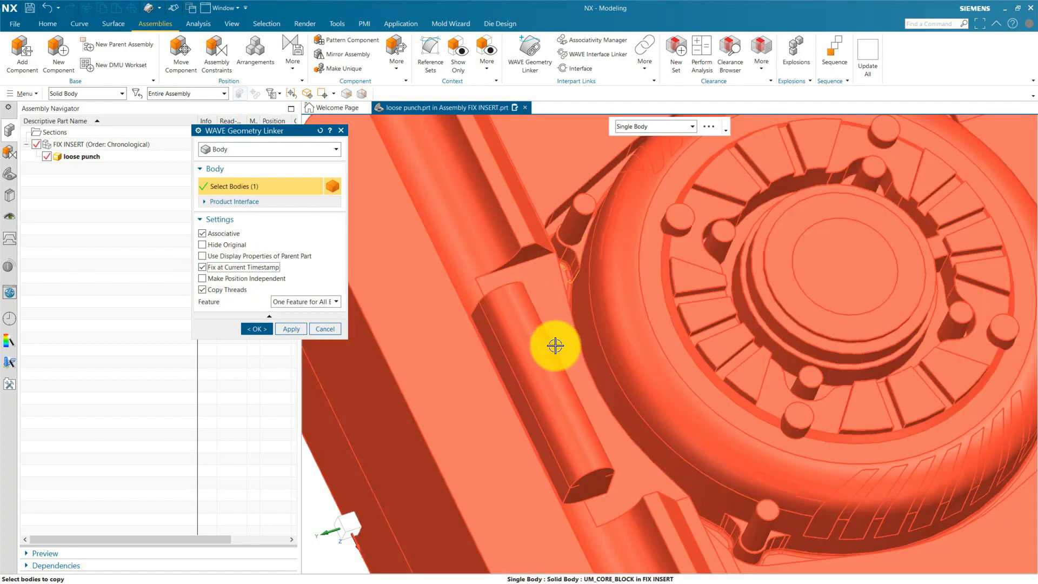
click(256, 328)
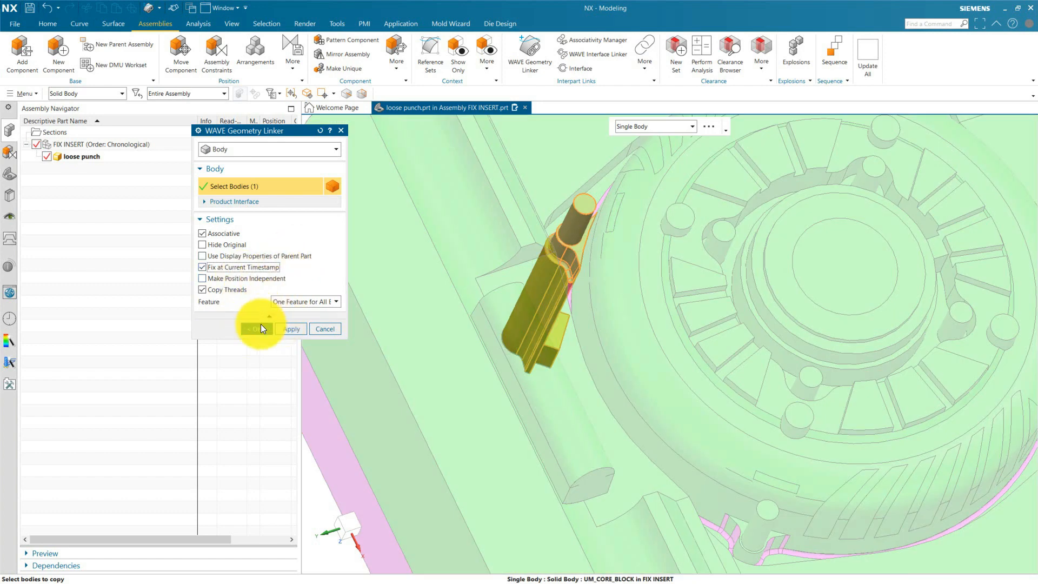
Make FIX INSERT the work part again and save the assembly.
double_click(75, 145)
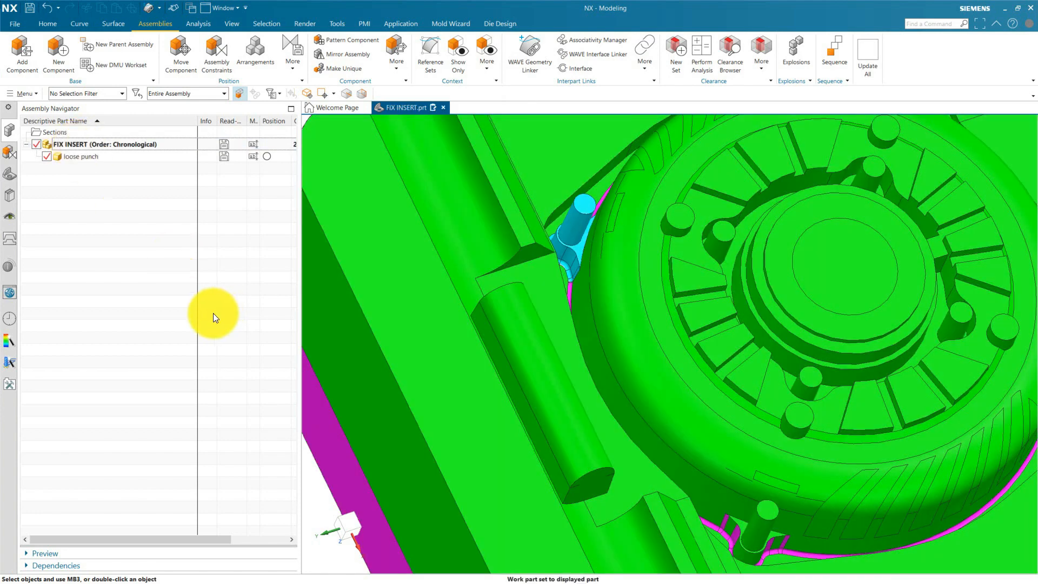
click(33, 10)
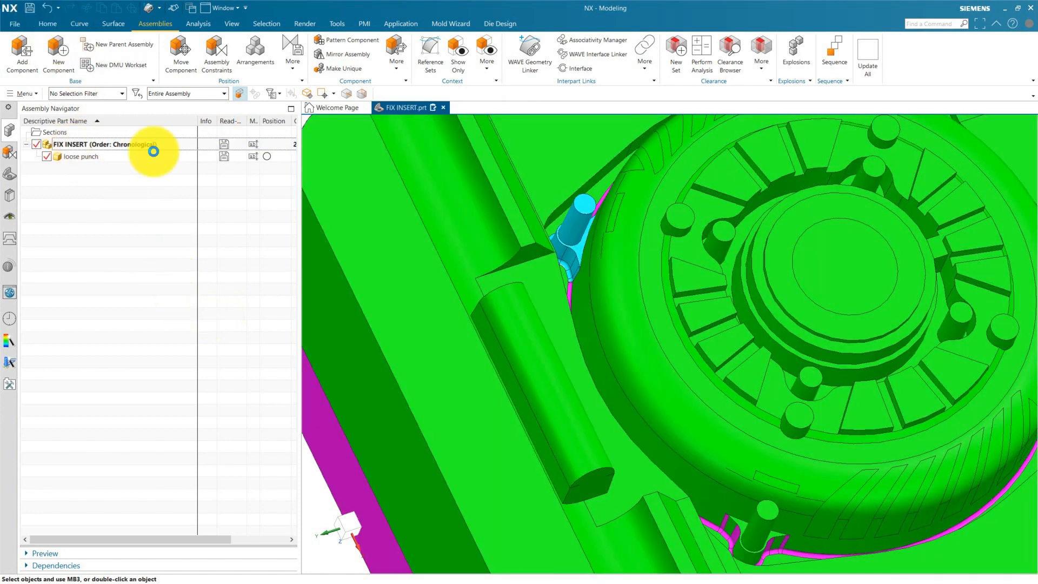
click(9, 173)
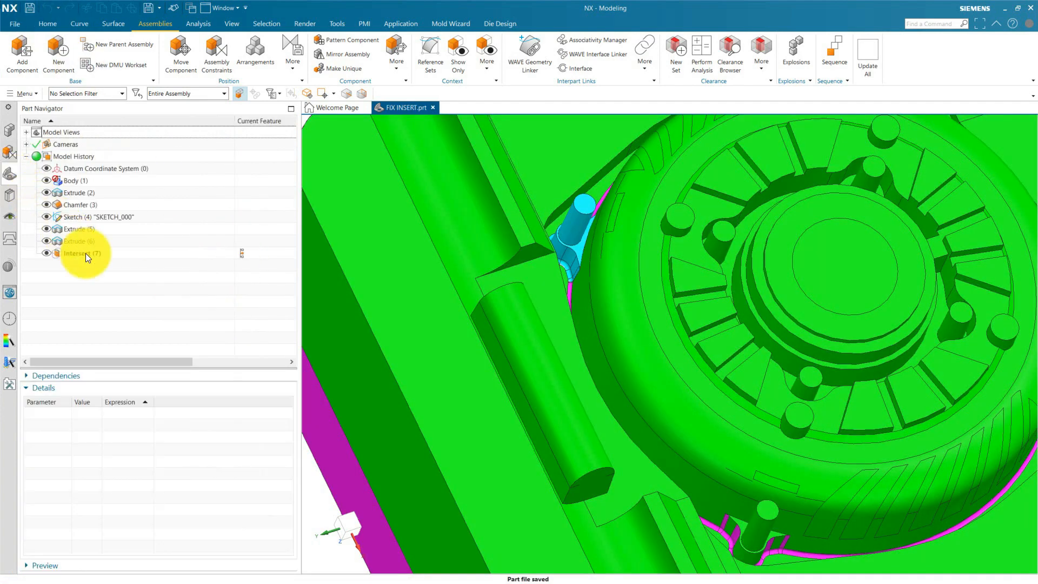
key(ctrl+f)
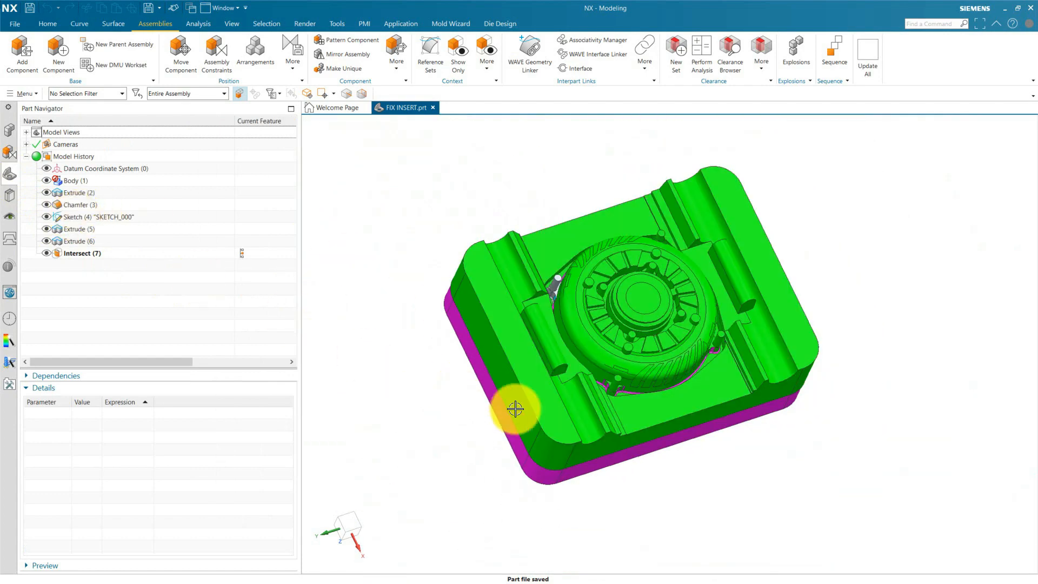
scroll(540, 339, up, 3)
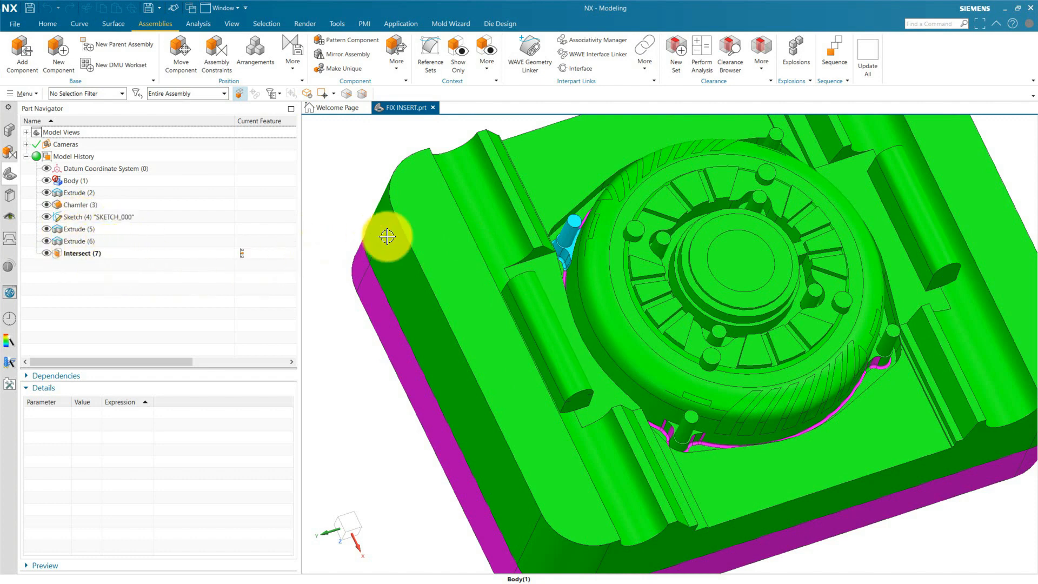
Close the loose punch component's part within the FIX INSERT assembly.
click(11, 135)
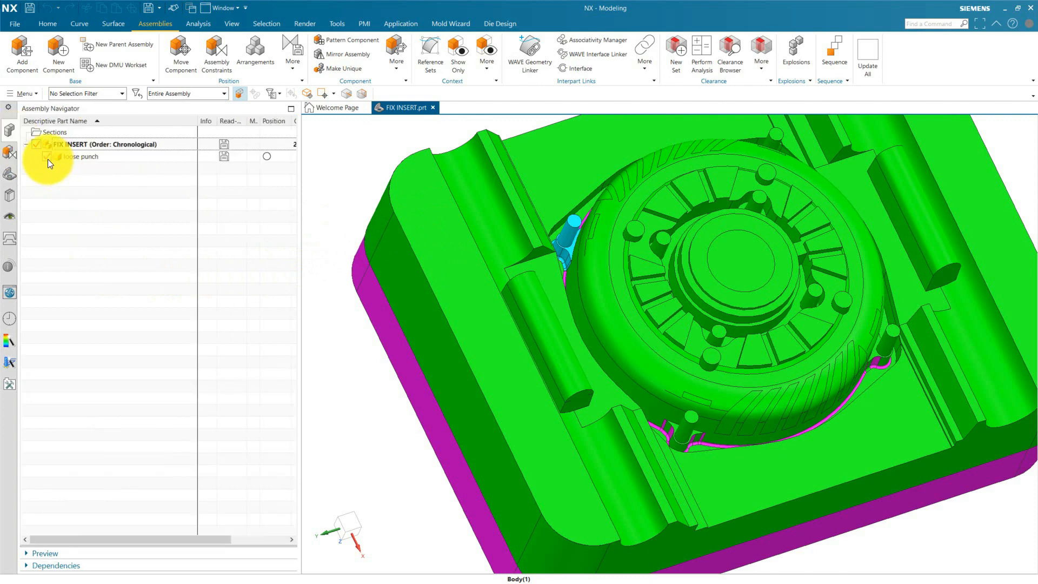
click(70, 157)
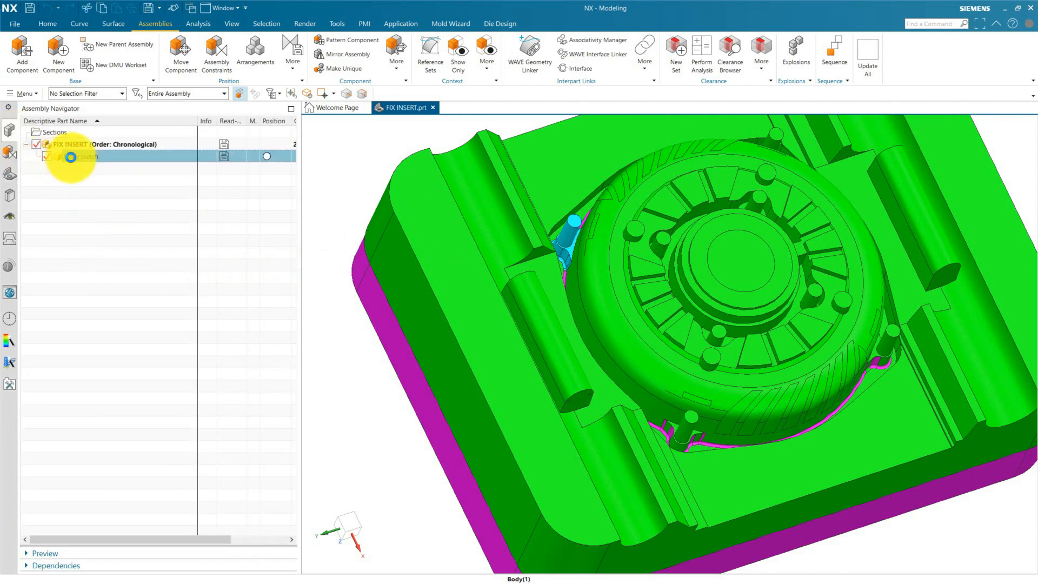
right_click(73, 157)
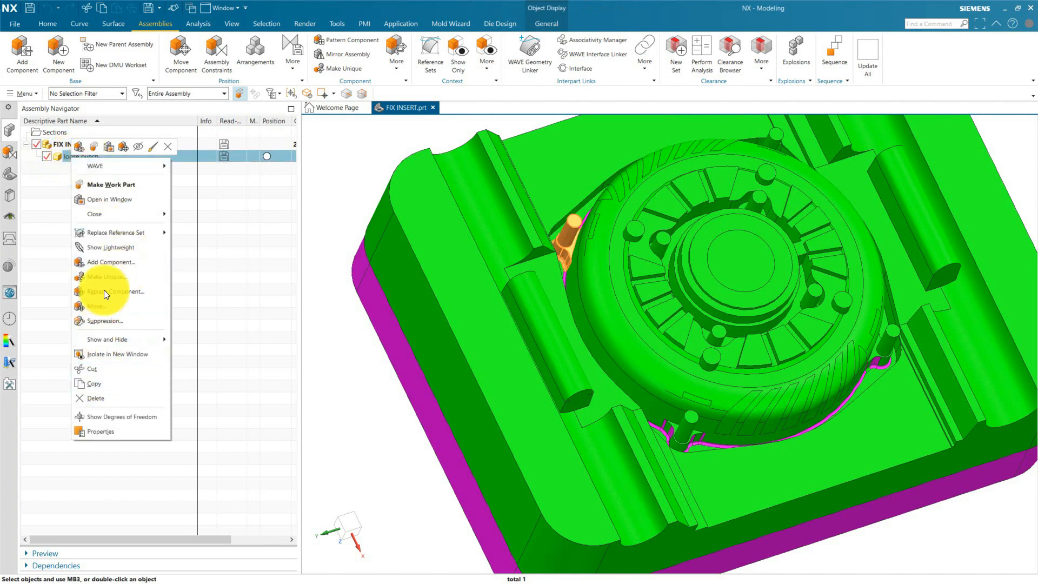
mouse_move(105, 216)
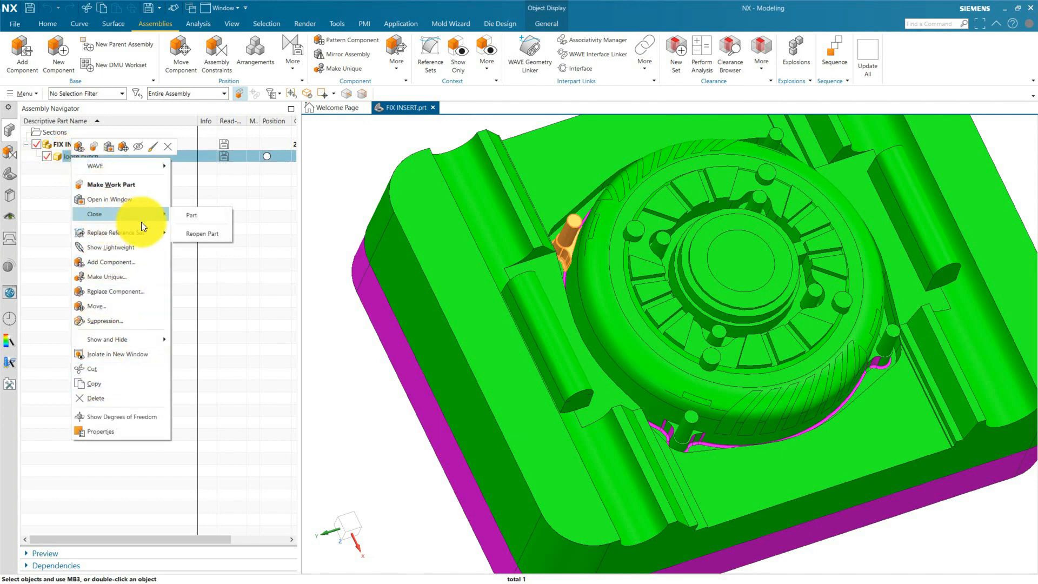
click(192, 218)
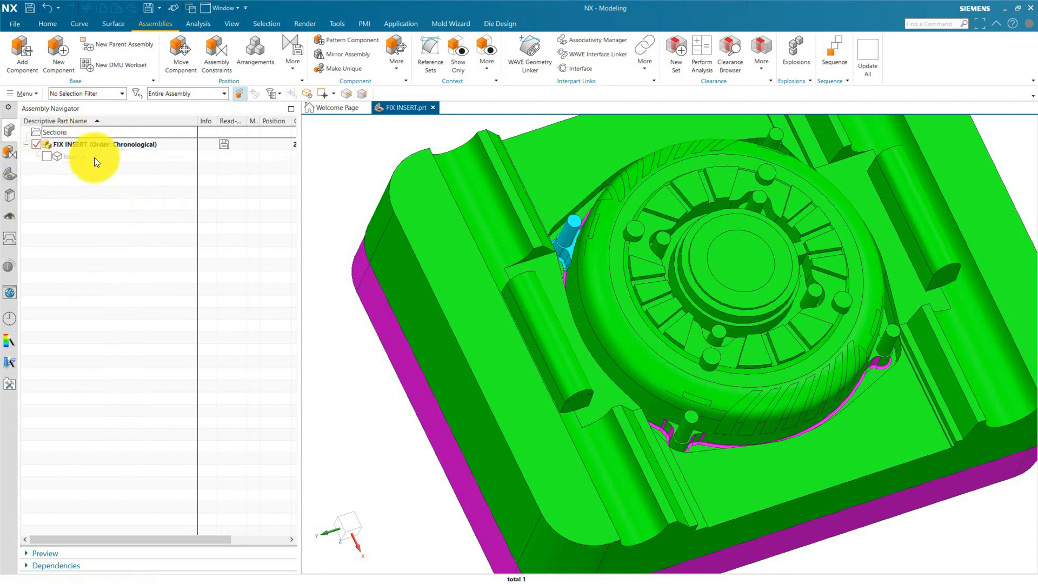
Turn off timestamp order so the FIX INSERT model history is grouped by solid body.
click(9, 174)
scroll(575, 297, down, 3)
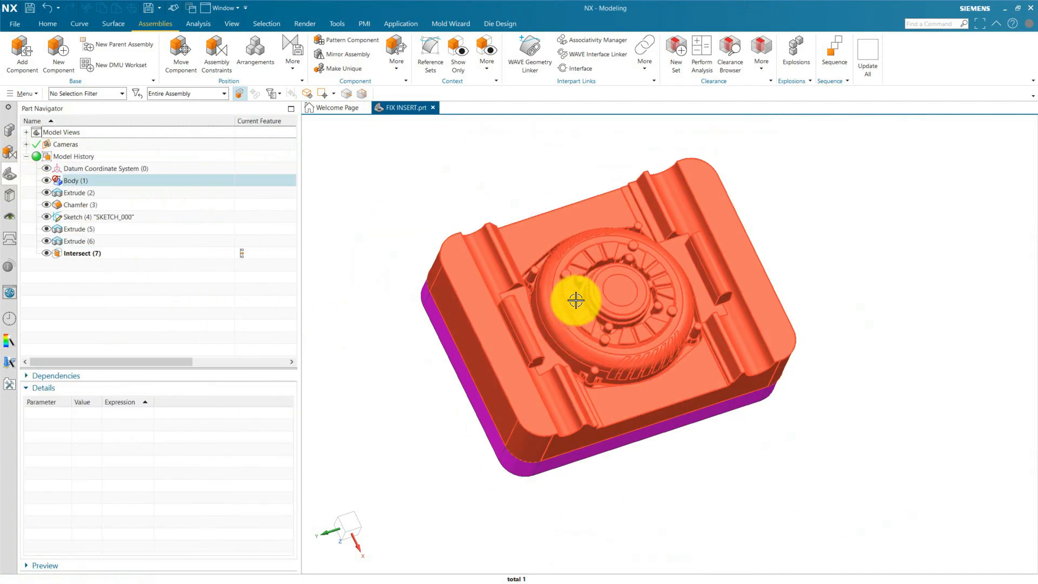
scroll(942, 438, up, 3)
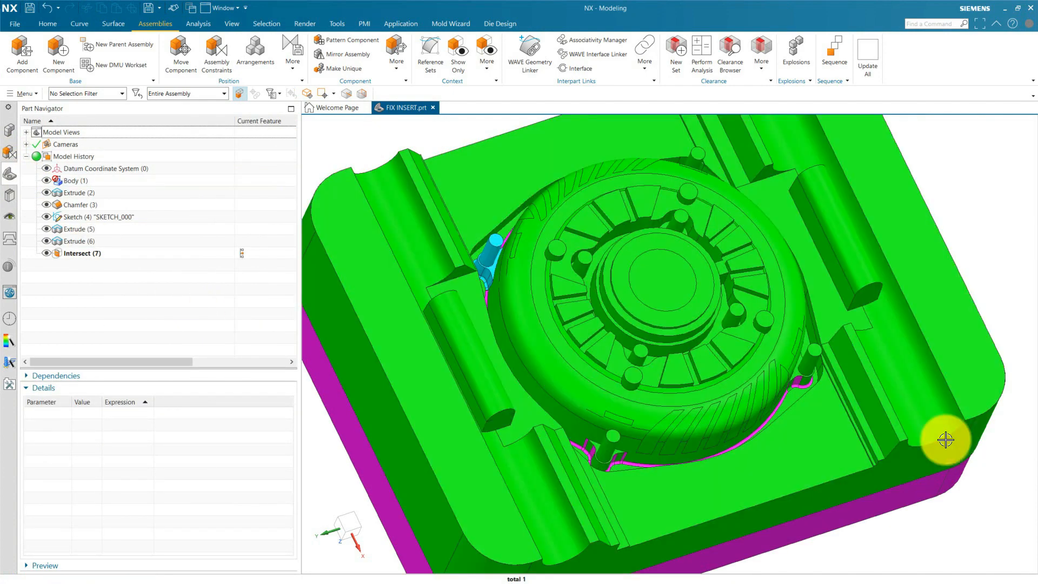
right_click(90, 285)
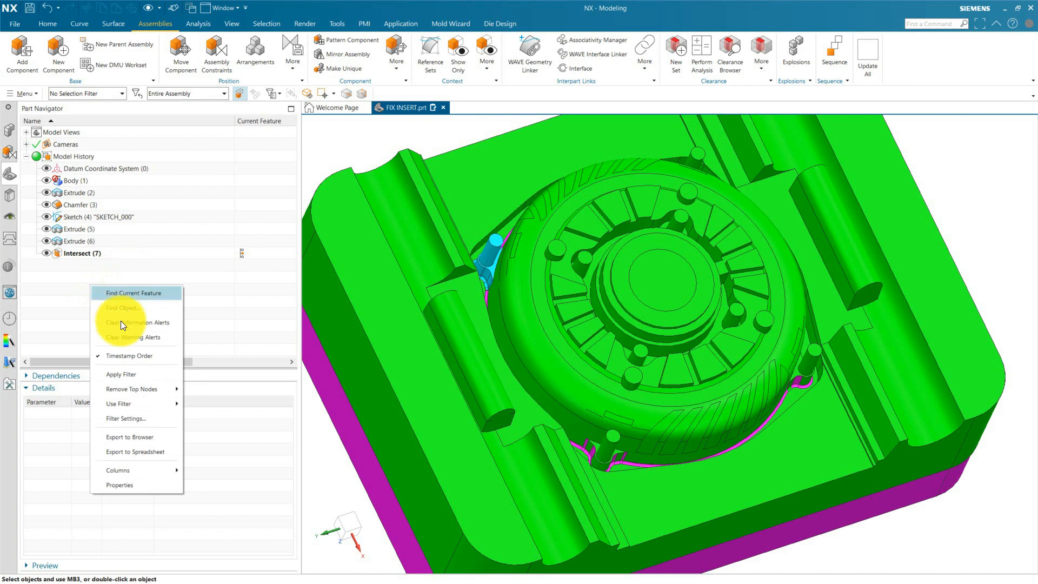
click(119, 354)
Alternate the visibility of the core block and insert body to compare them, leaving only the insert body shown.
click(47, 183)
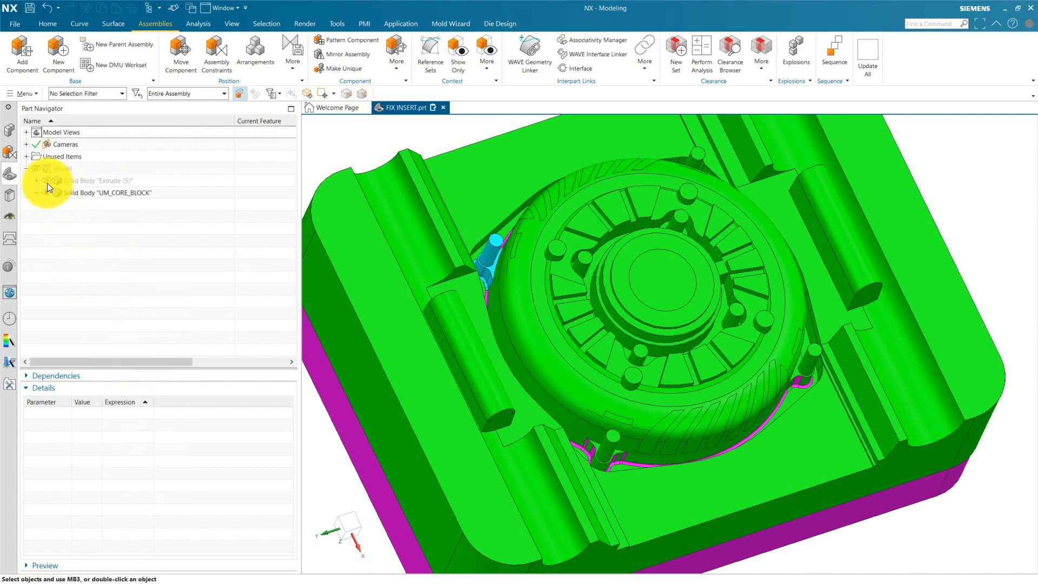
click(47, 193)
click(46, 183)
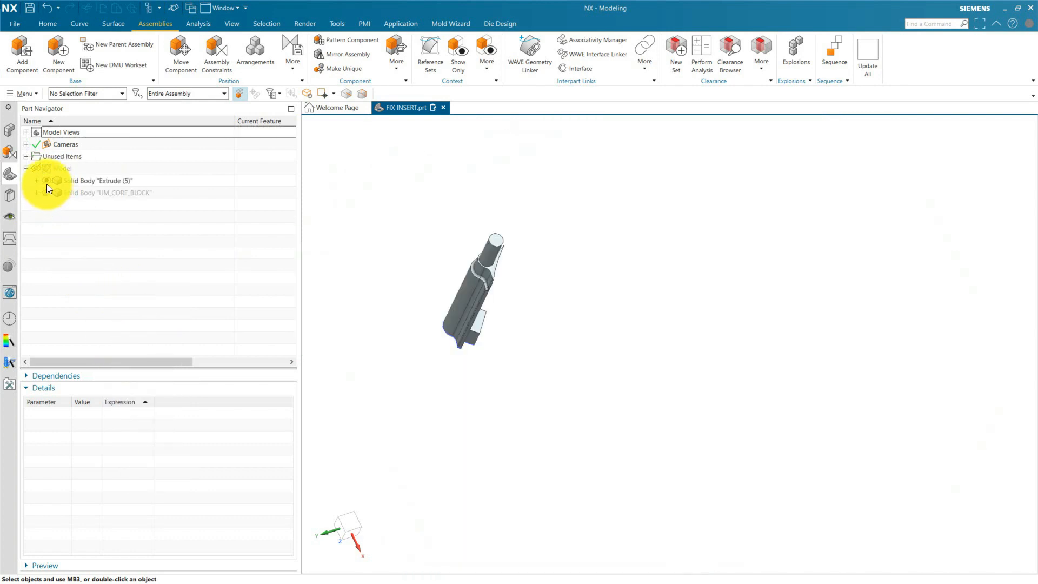
click(47, 183)
click(49, 192)
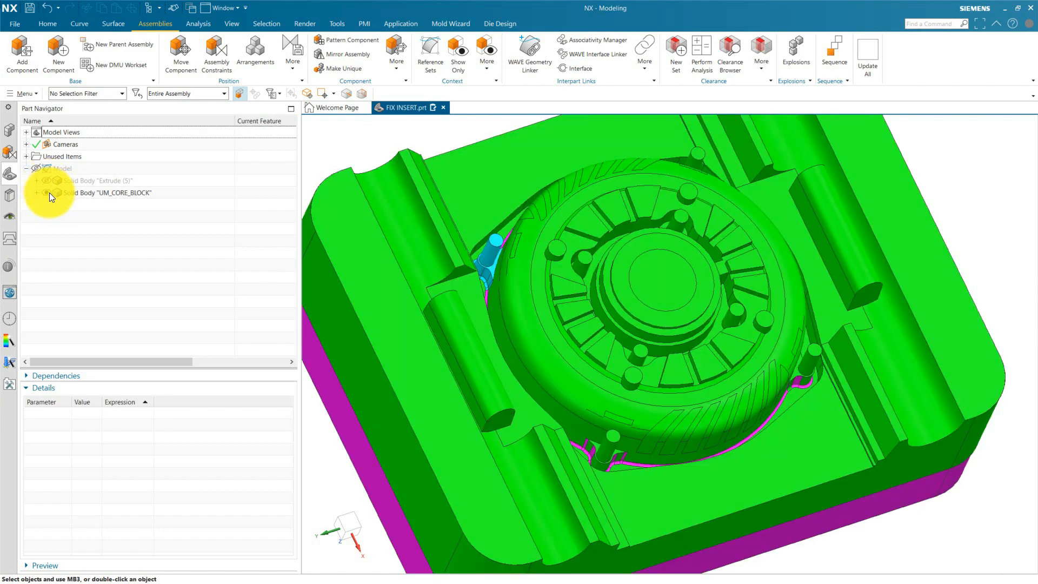
click(50, 192)
click(47, 182)
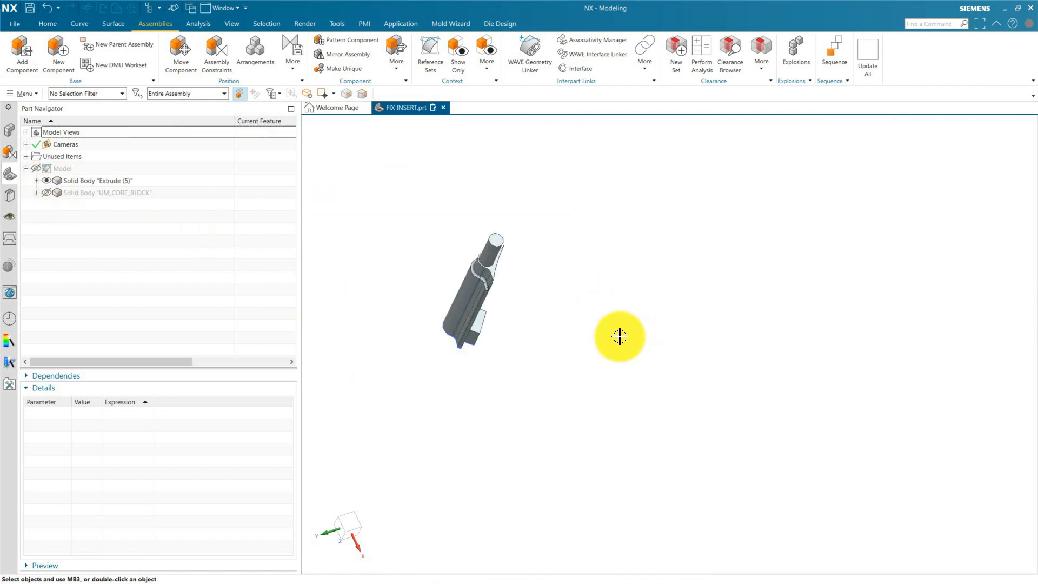
Blend the locating key's two outer vertical edges with a 2 mm circular radius.
middle_drag(618, 335, 590, 350)
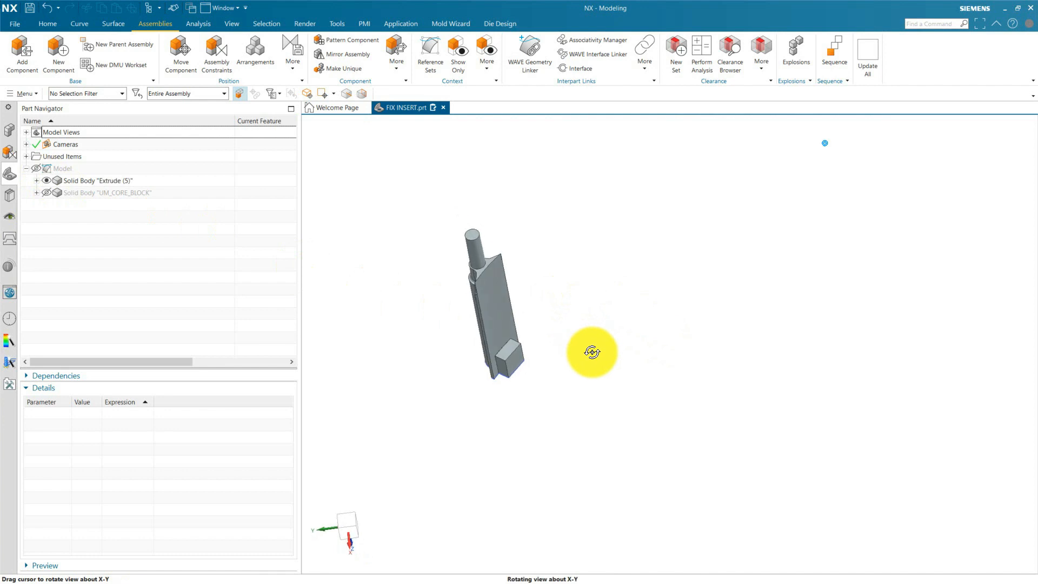
scroll(525, 382, up, 2)
scroll(519, 373, up, 2)
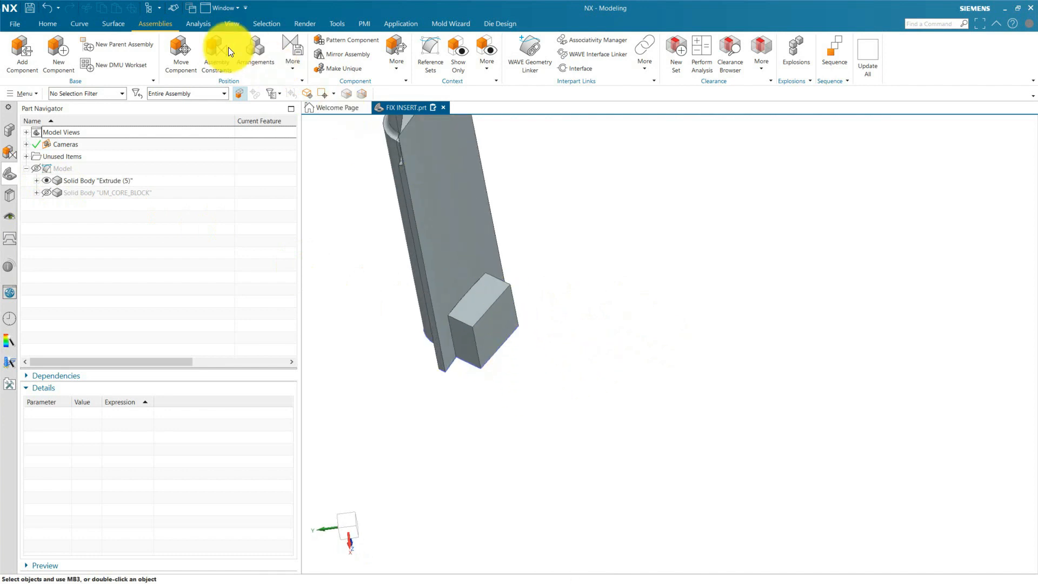
click(54, 24)
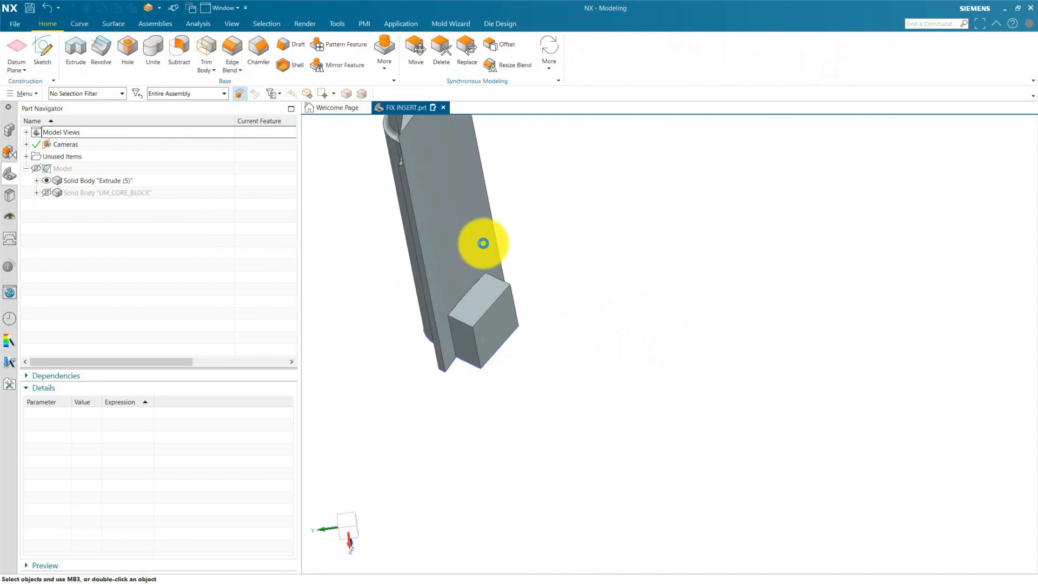
scroll(477, 345, up, 2)
click(475, 341)
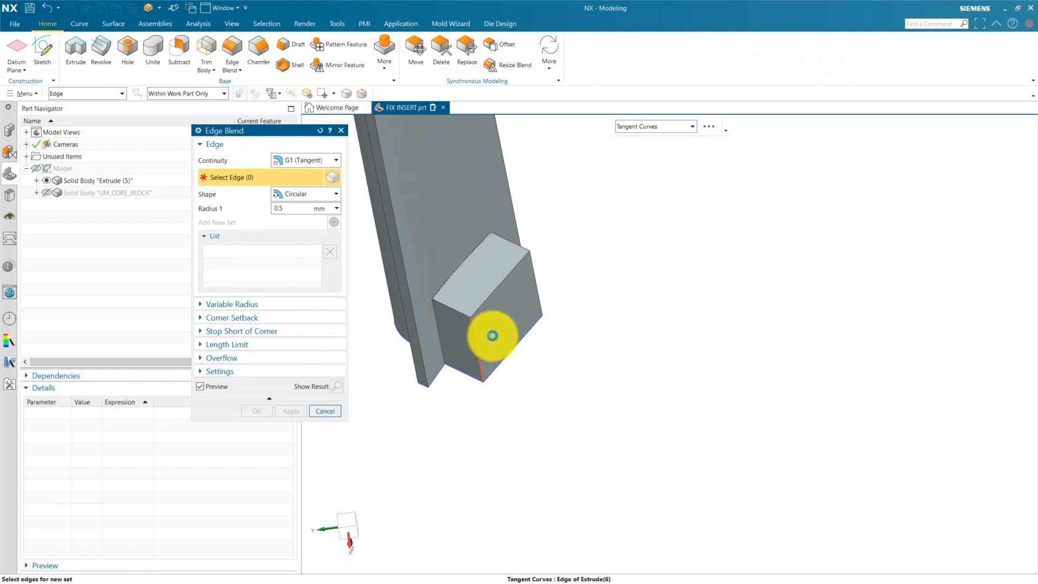
click(538, 284)
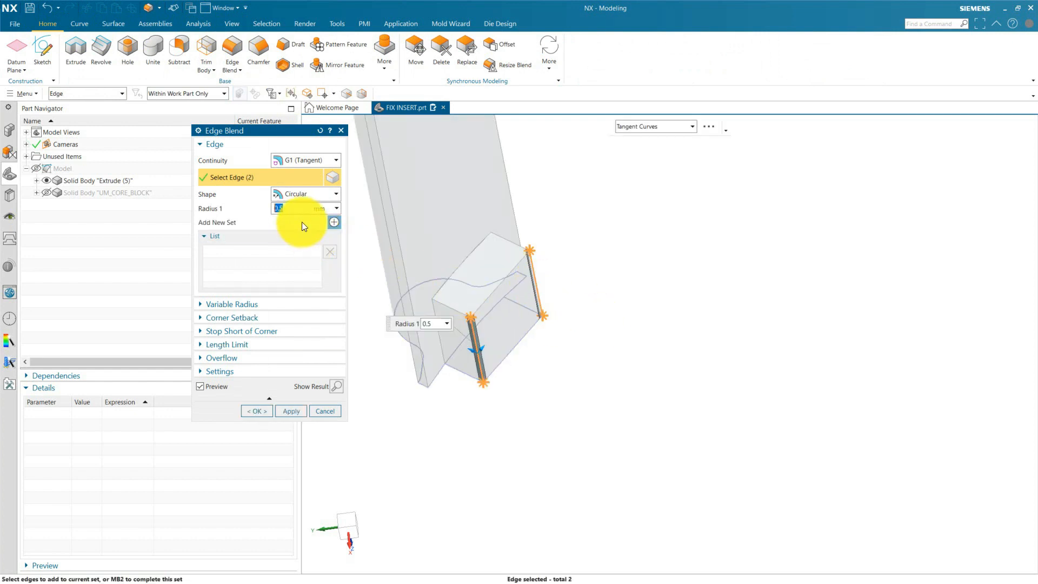
text(2)
key(Return)
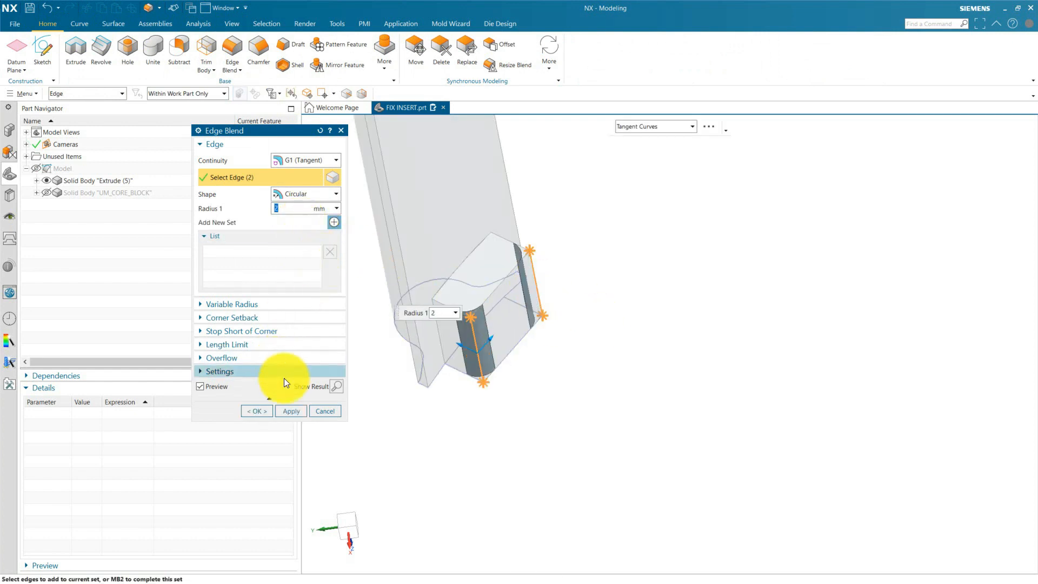
click(257, 410)
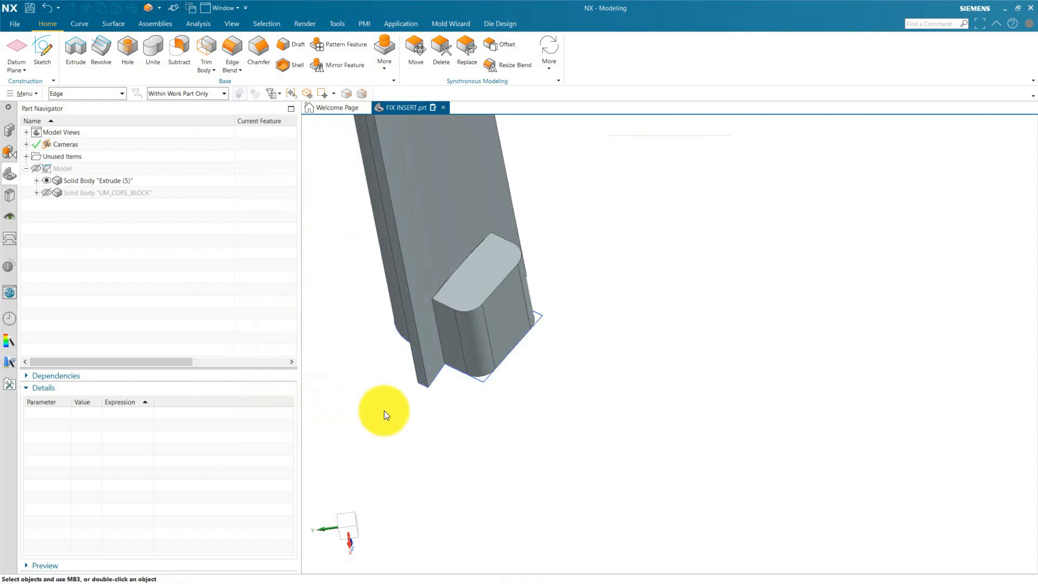
Hide the profile sketch at the base of the insert body.
click(473, 380)
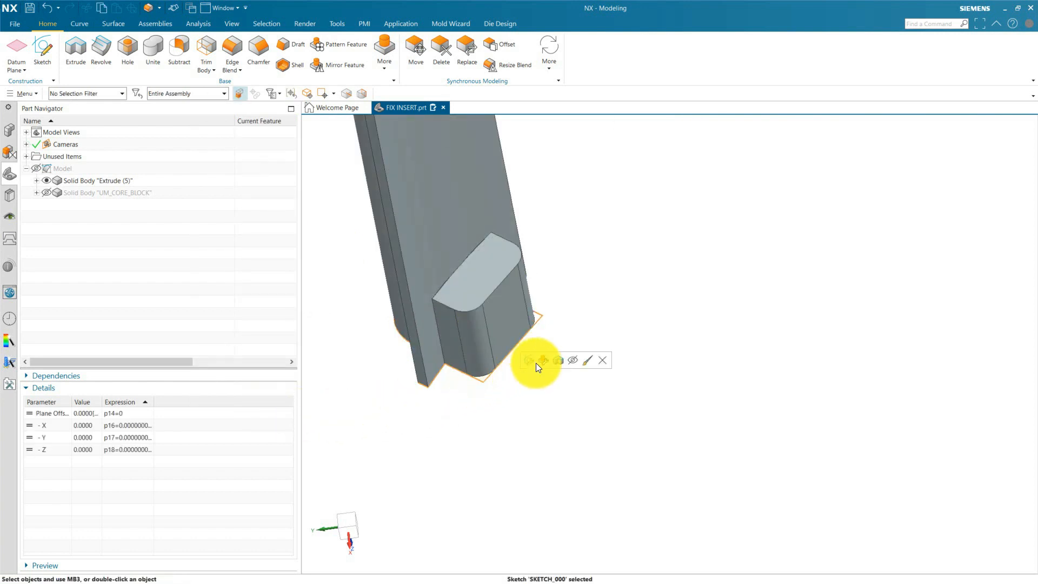
click(569, 359)
scroll(474, 379, down, 5)
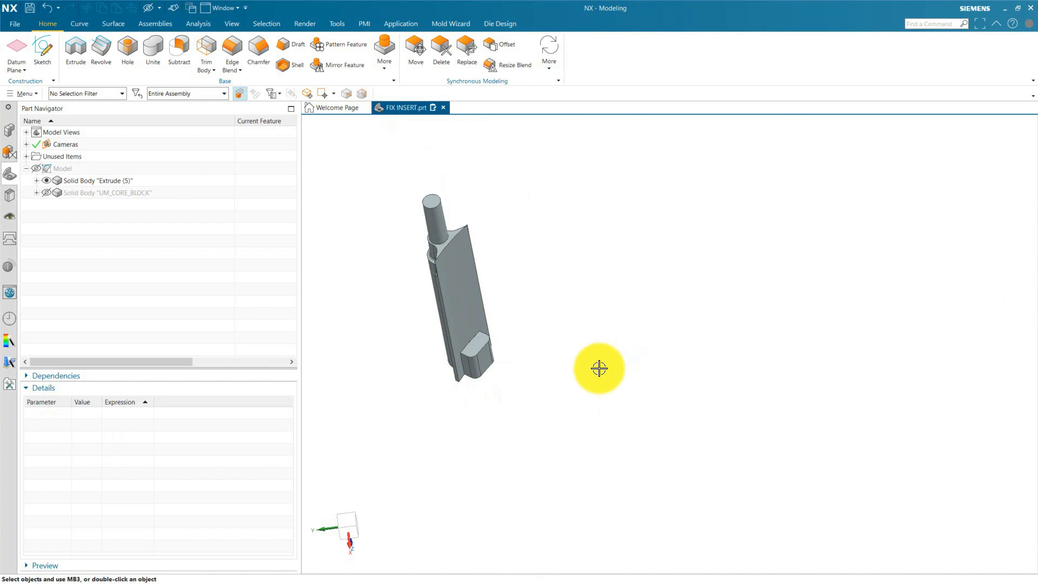
Change the insert body's display color to orange.
key(ctrl+j)
click(475, 285)
click(294, 398)
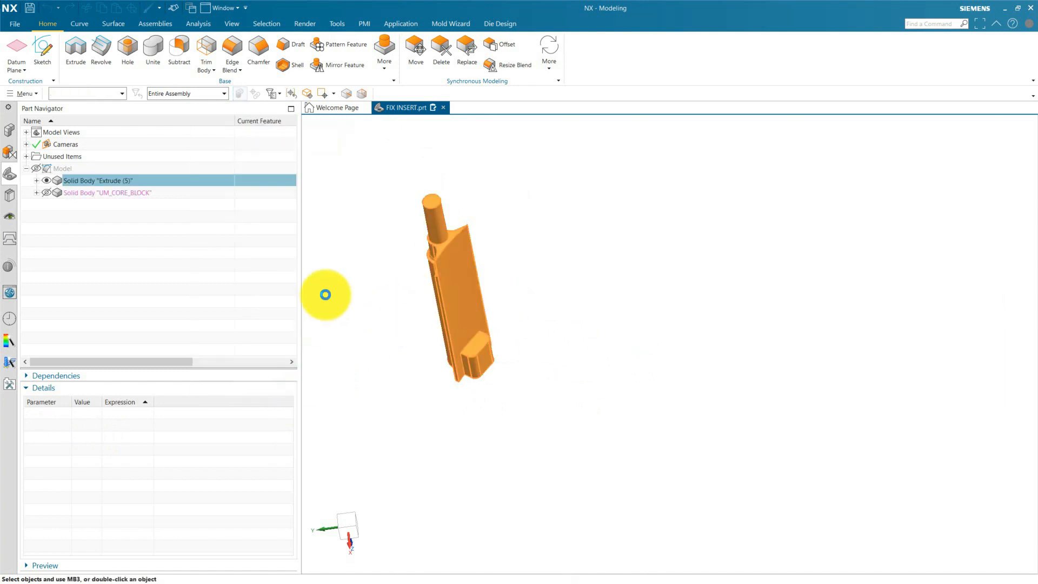
click(323, 174)
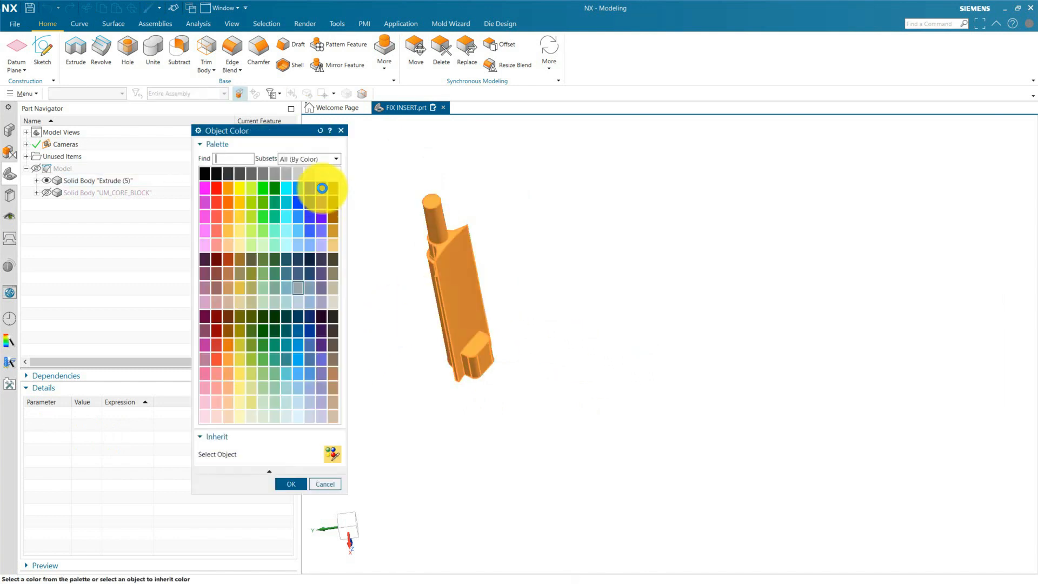
click(229, 189)
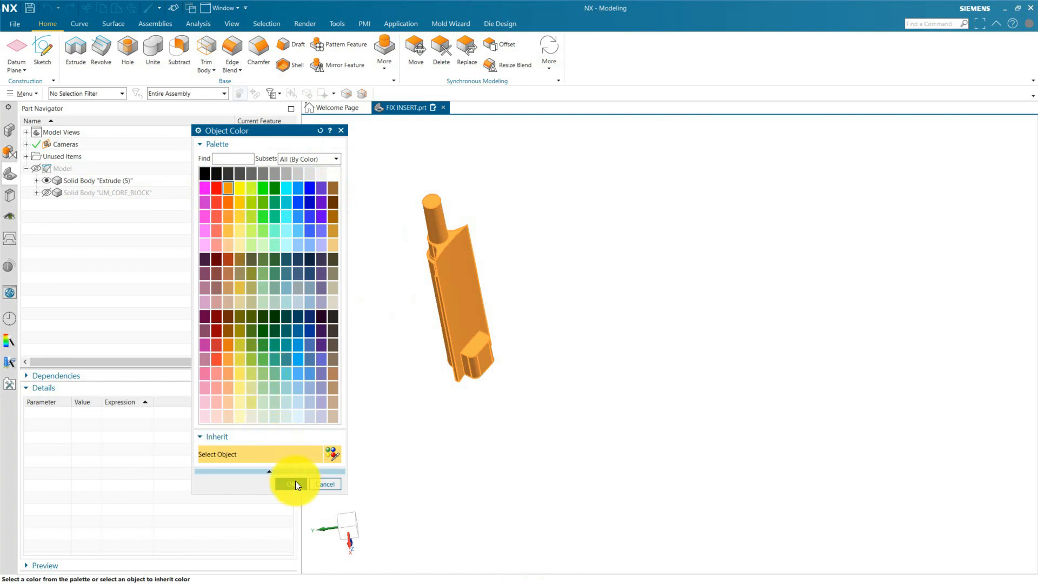
click(295, 483)
click(293, 429)
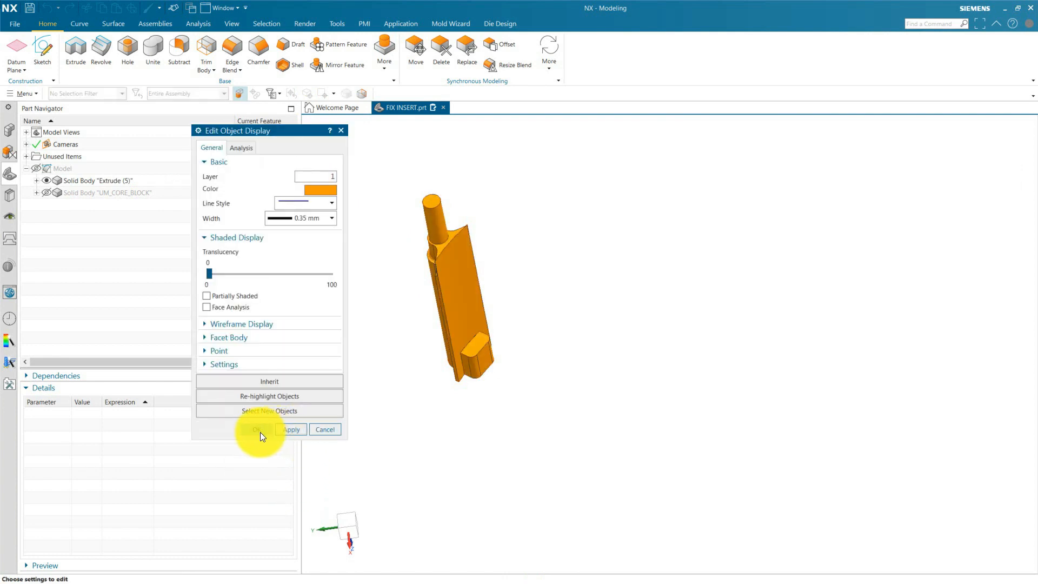
click(260, 431)
Show the core block again and subtract the insert body from it, with Keep Tool enabled.
click(47, 193)
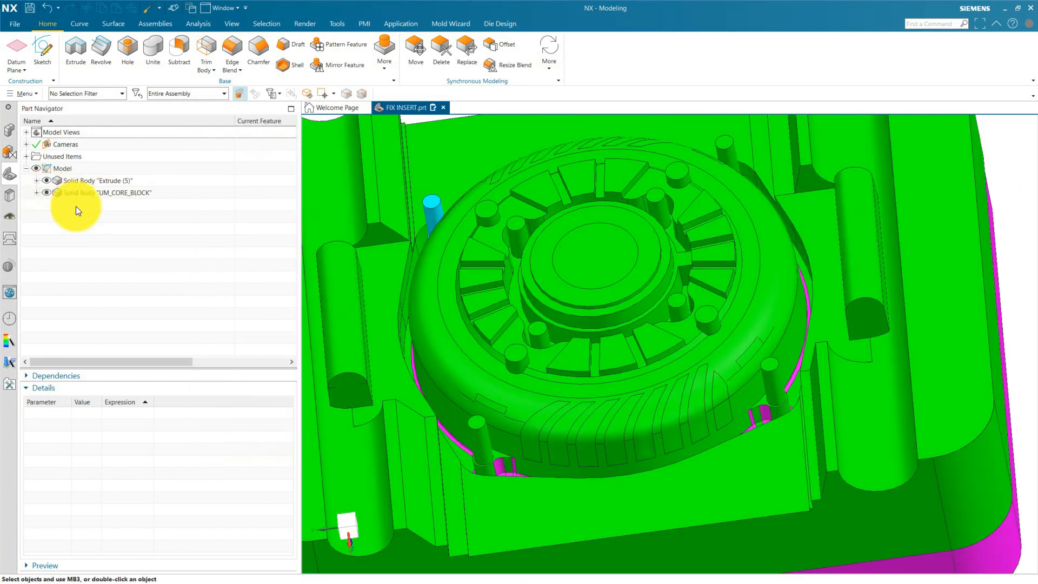
middle_drag(419, 266, 513, 283)
scroll(447, 283, up, 5)
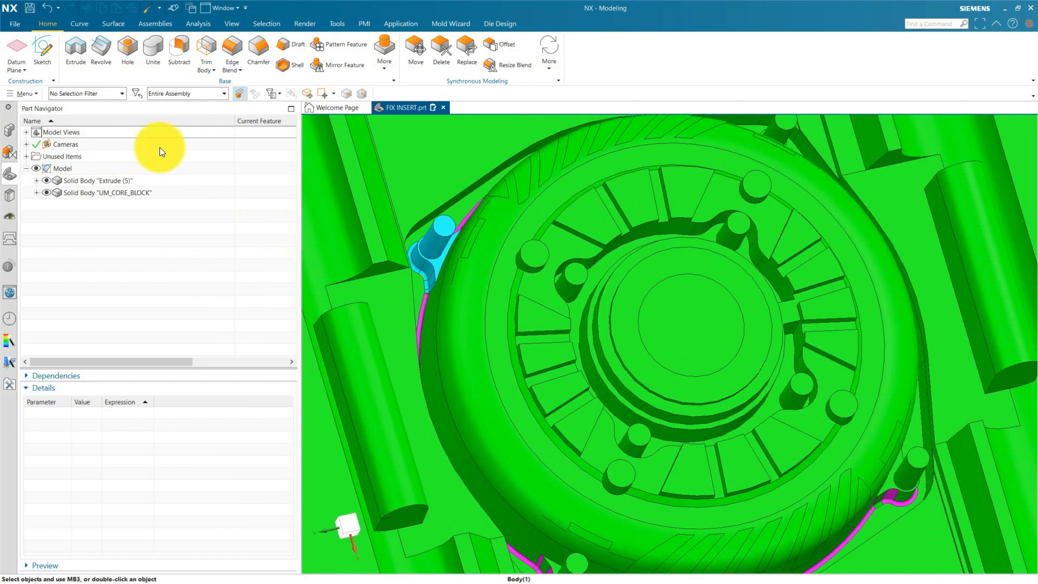
click(179, 51)
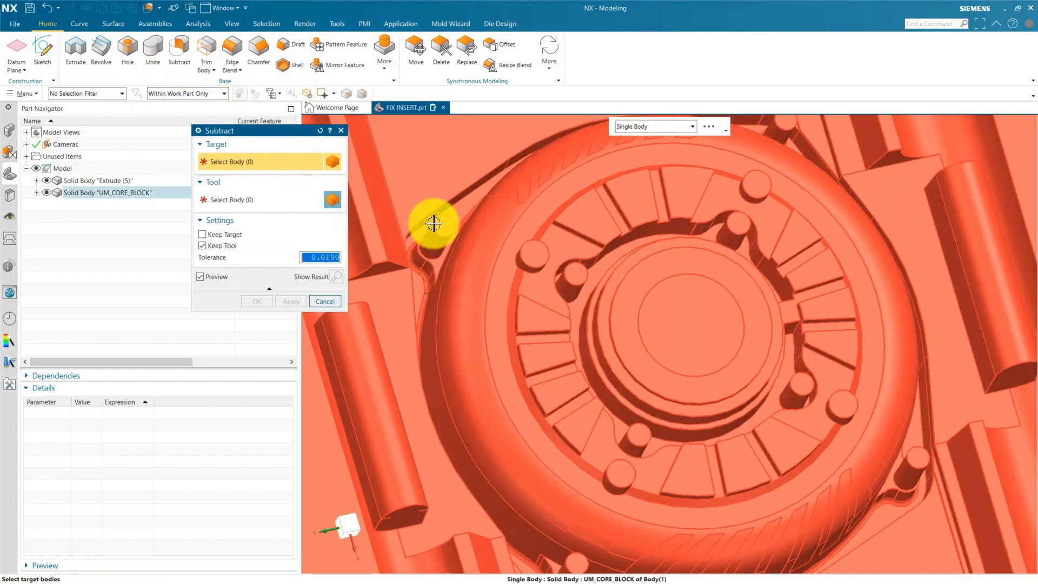
click(528, 188)
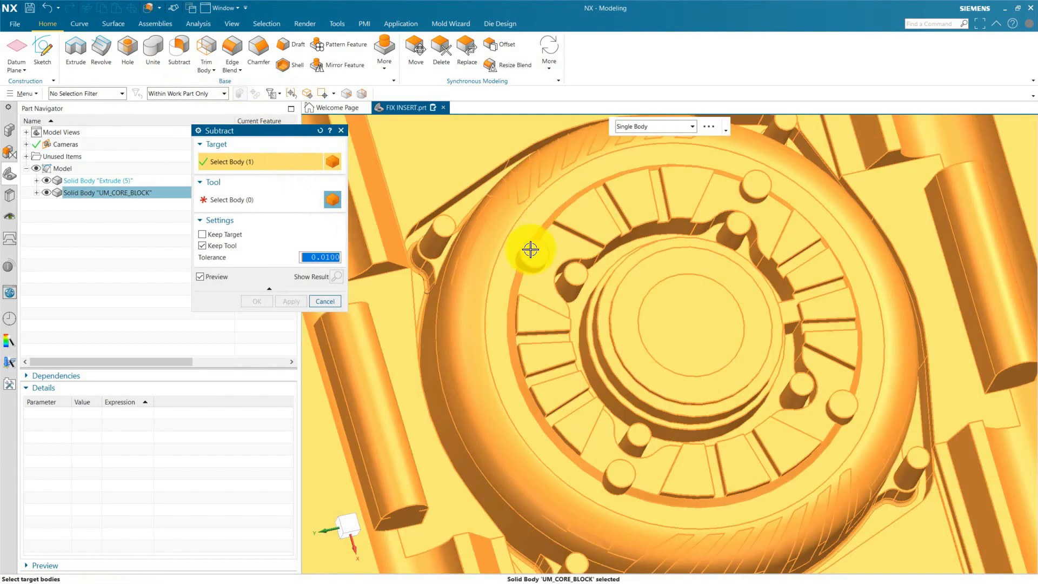
click(271, 199)
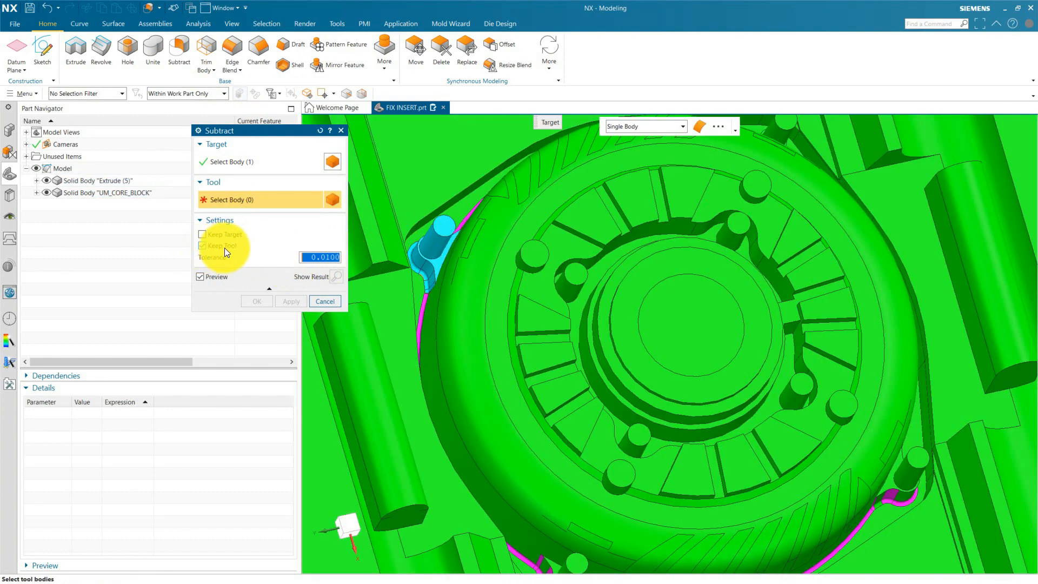
click(431, 231)
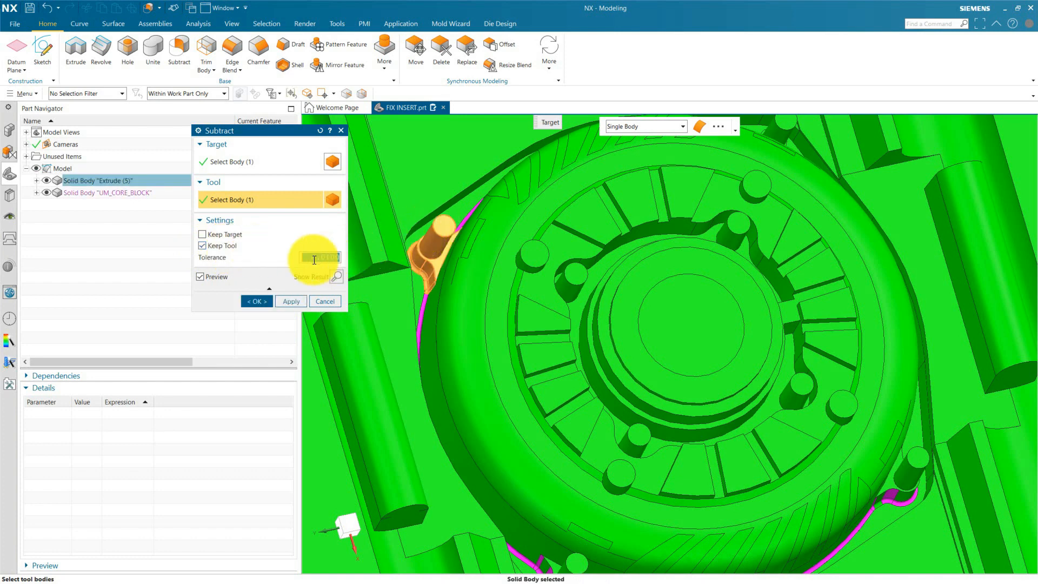
click(267, 301)
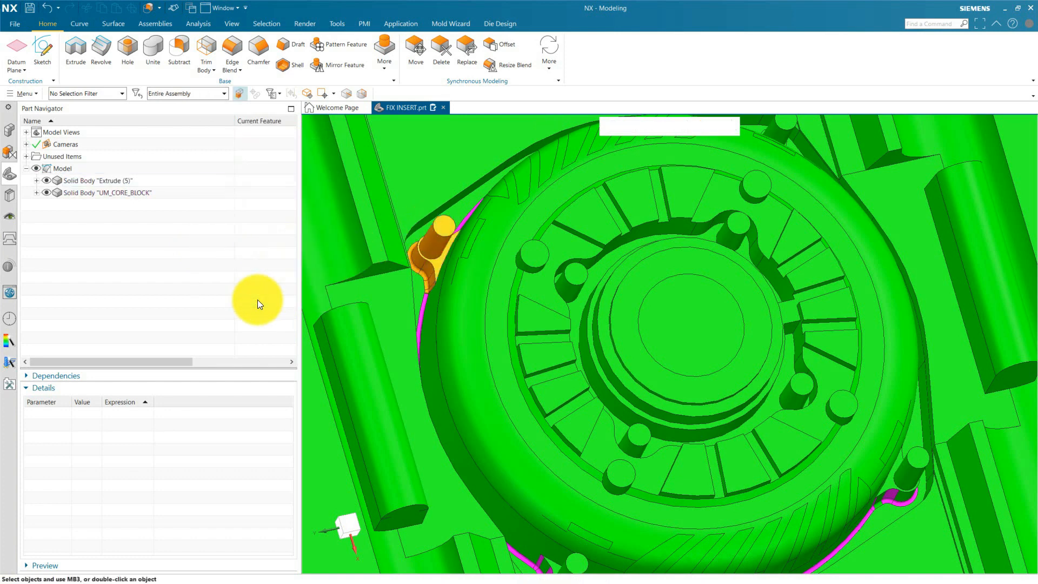
Turn timestamp order back on for the FIX INSERT model history and fit the whole model in view.
right_click(87, 216)
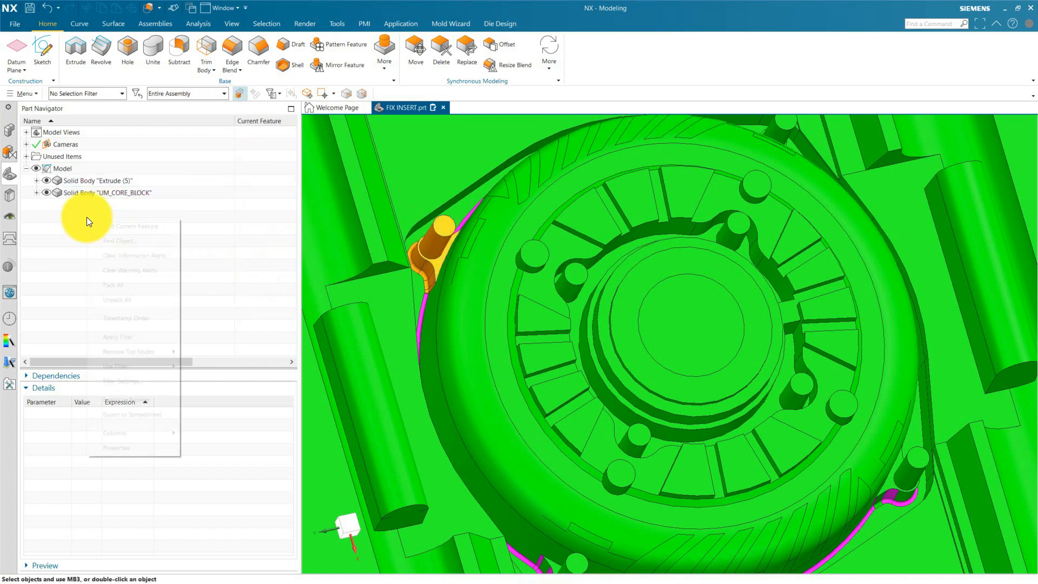
click(119, 320)
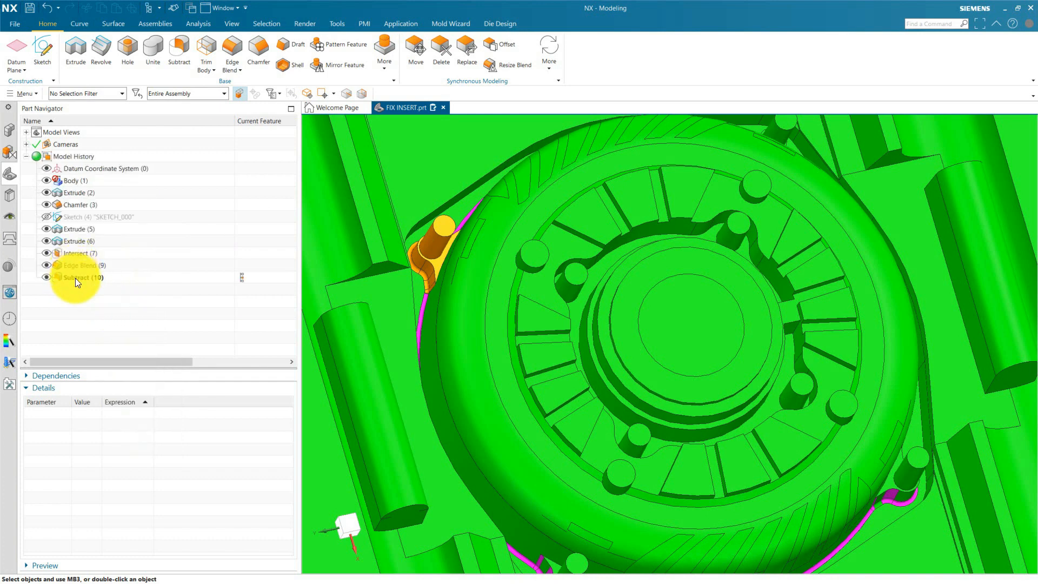
click(75, 278)
click(85, 307)
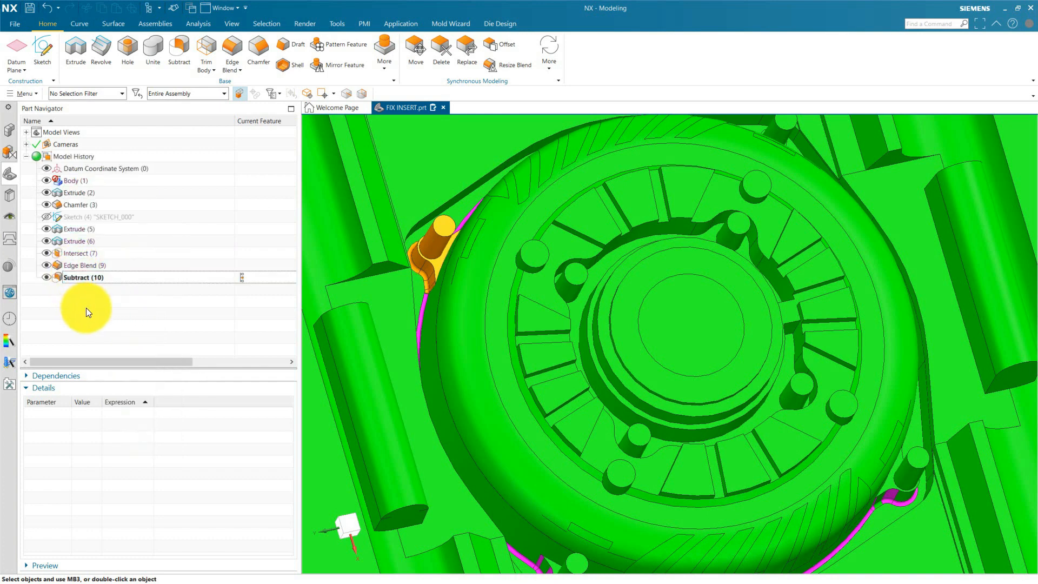
key(ctrl+f)
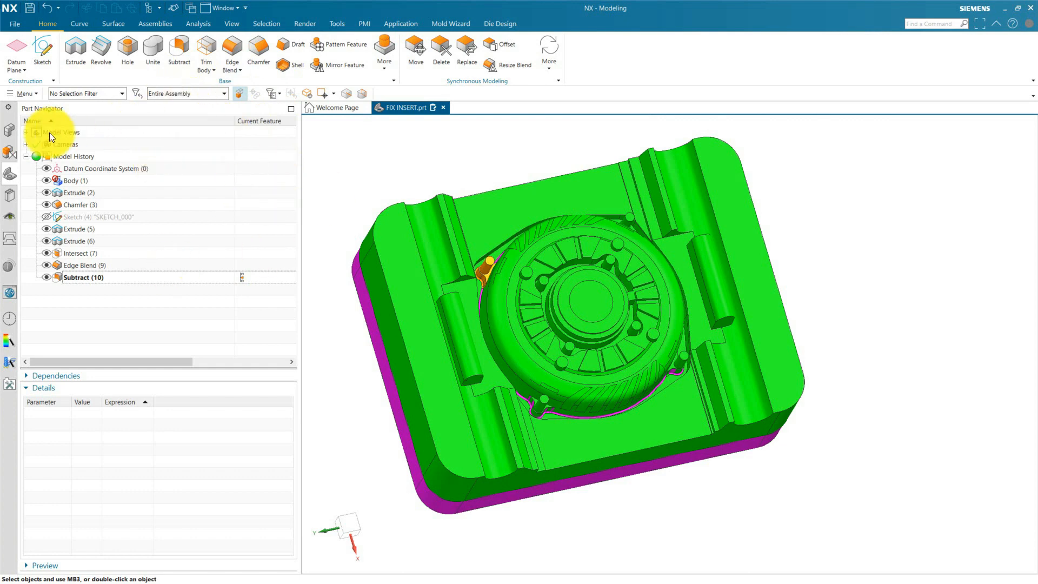
Make the loose punch component the work part and open its linked body for editing.
click(8, 133)
double_click(65, 154)
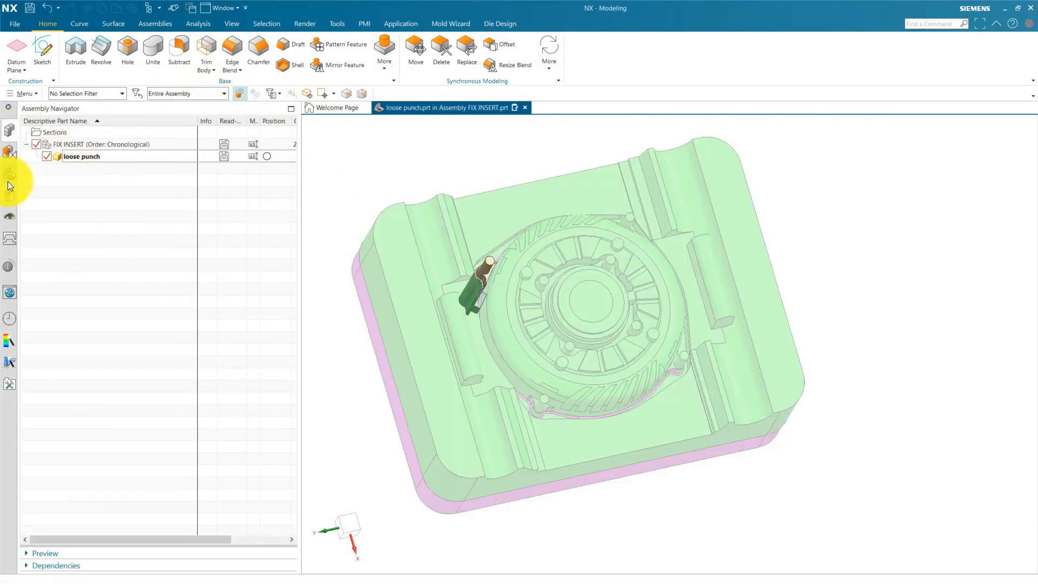
click(9, 179)
double_click(93, 182)
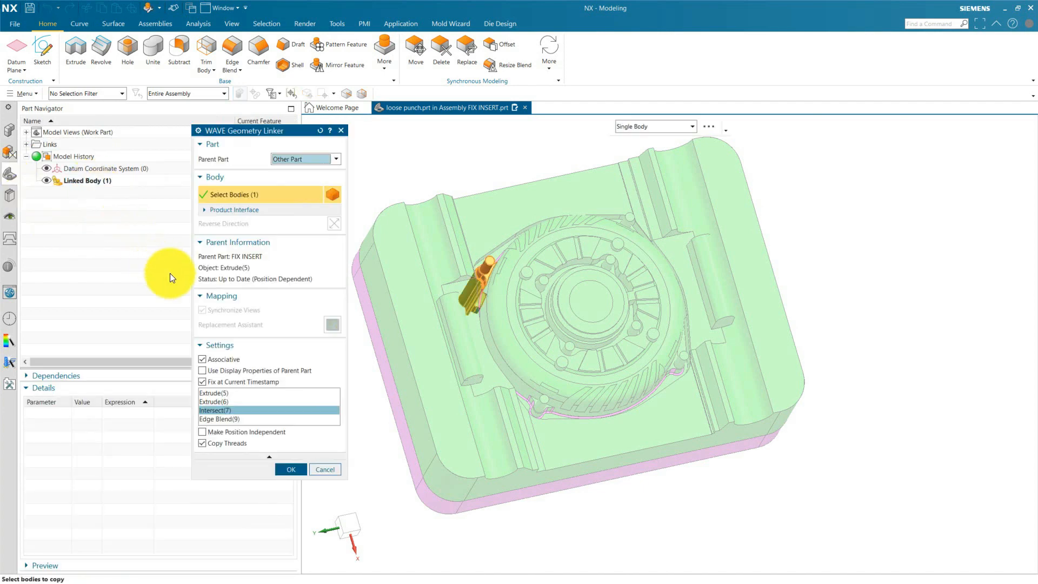
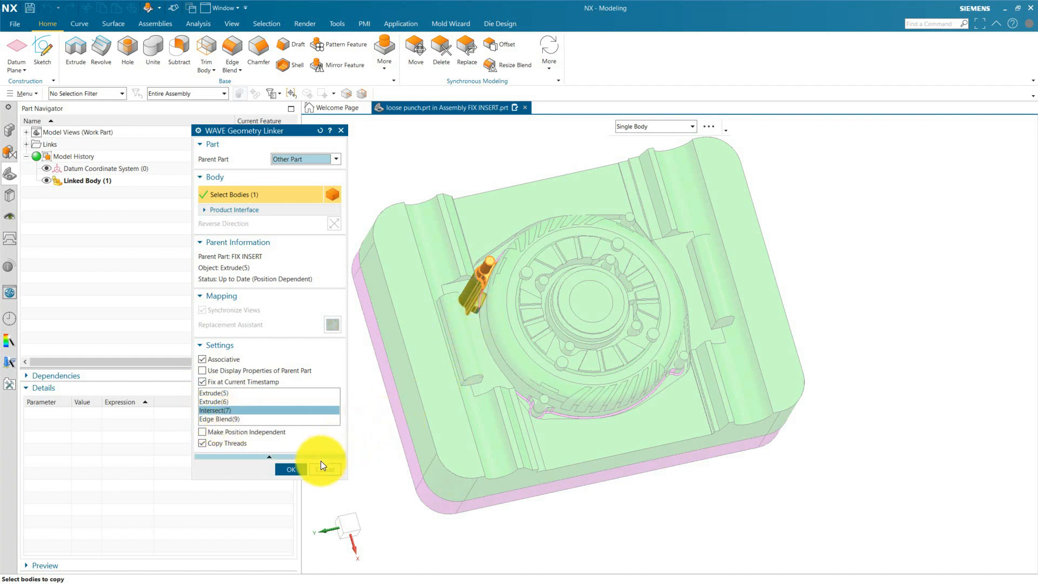
Close the linked body's settings and hide the core block around the insert.
click(291, 469)
click(503, 219)
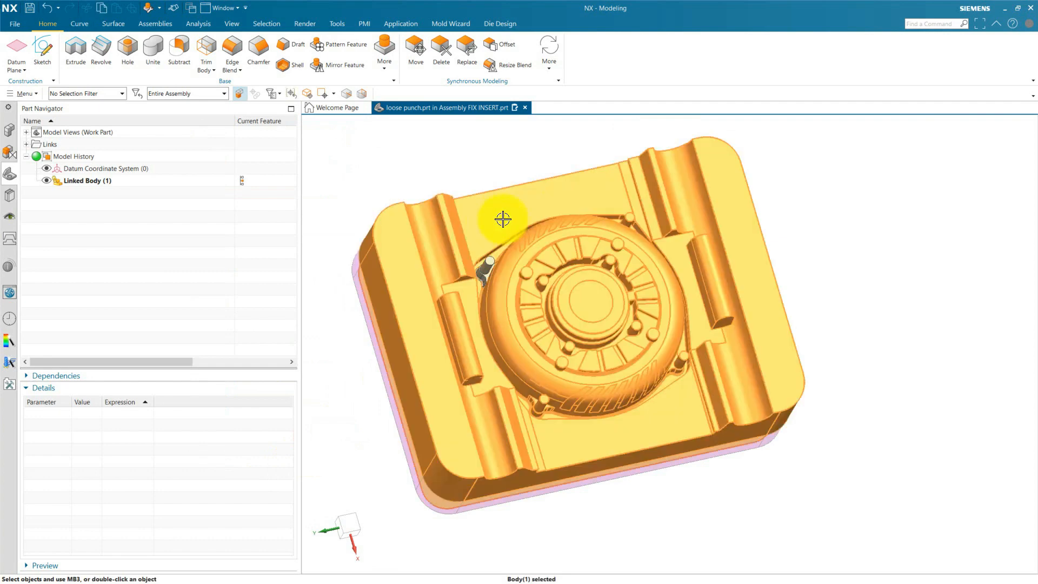
right_click(534, 208)
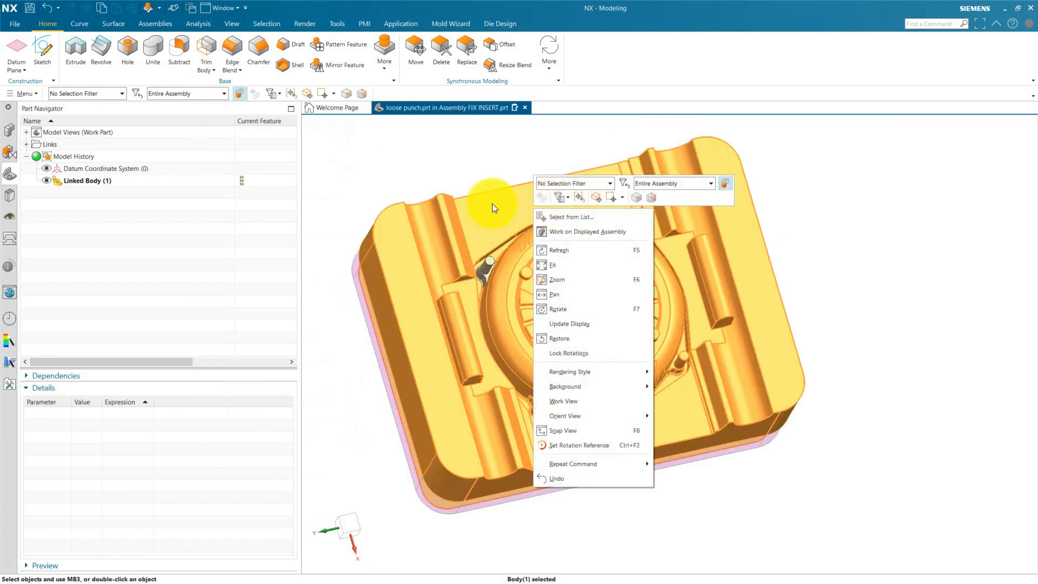
click(741, 306)
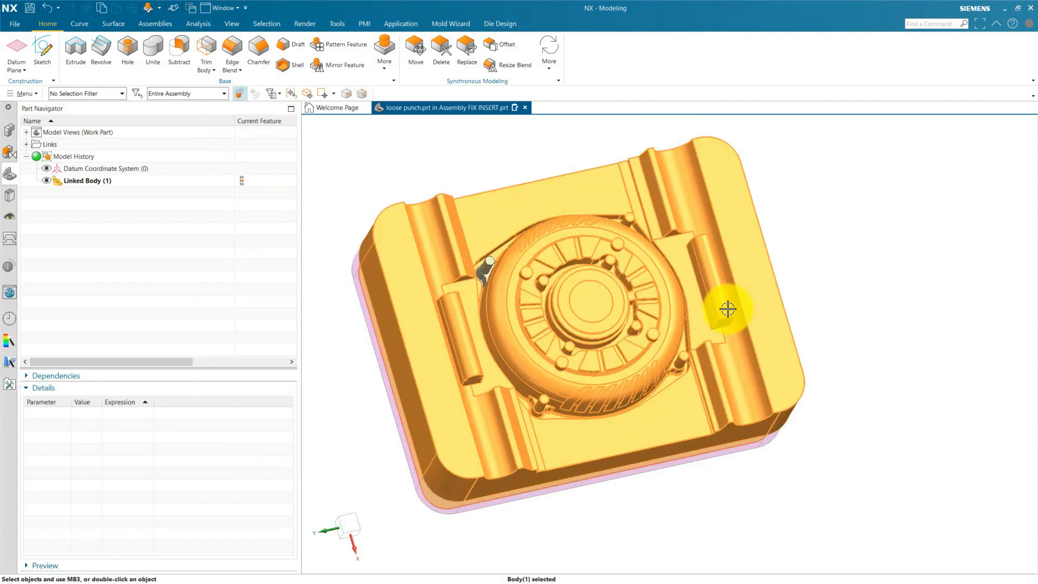
key(ctrl+b)
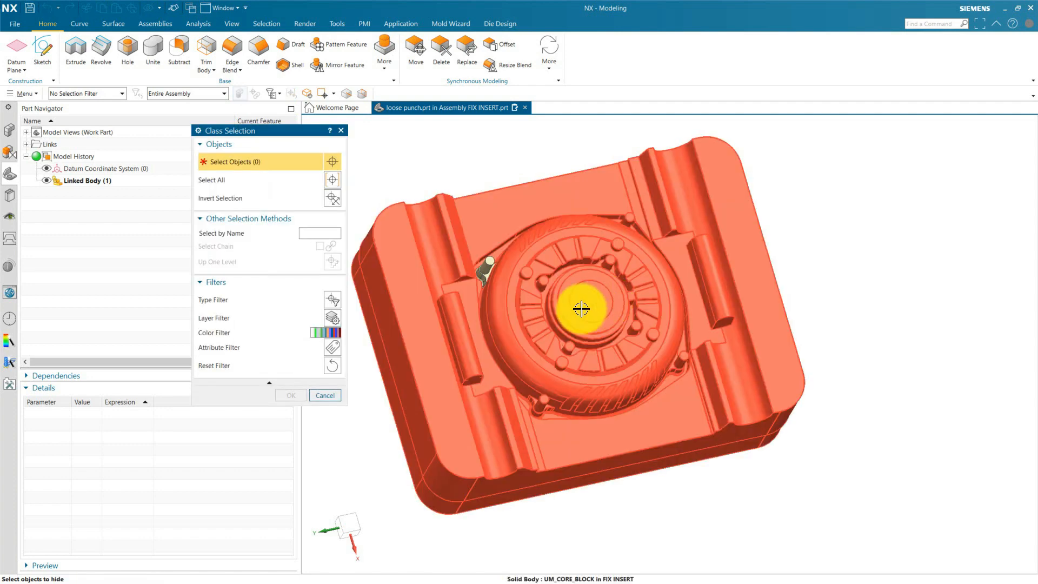
click(581, 309)
click(290, 394)
middle_drag(463, 313, 431, 372)
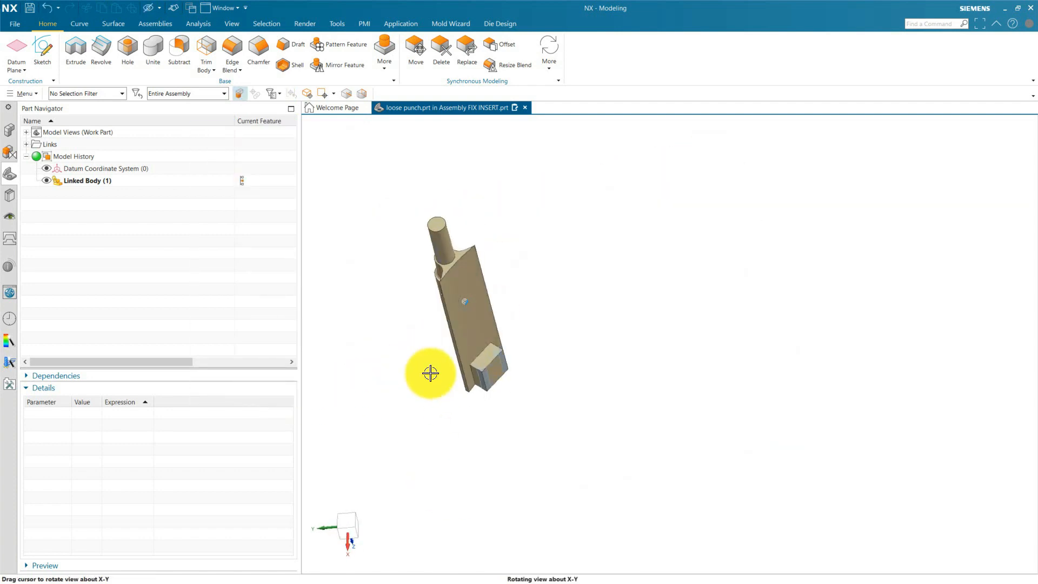
scroll(431, 373, up, 5)
Hide the FIX INSERT bodies and examine the loose punch component on its own.
click(10, 131)
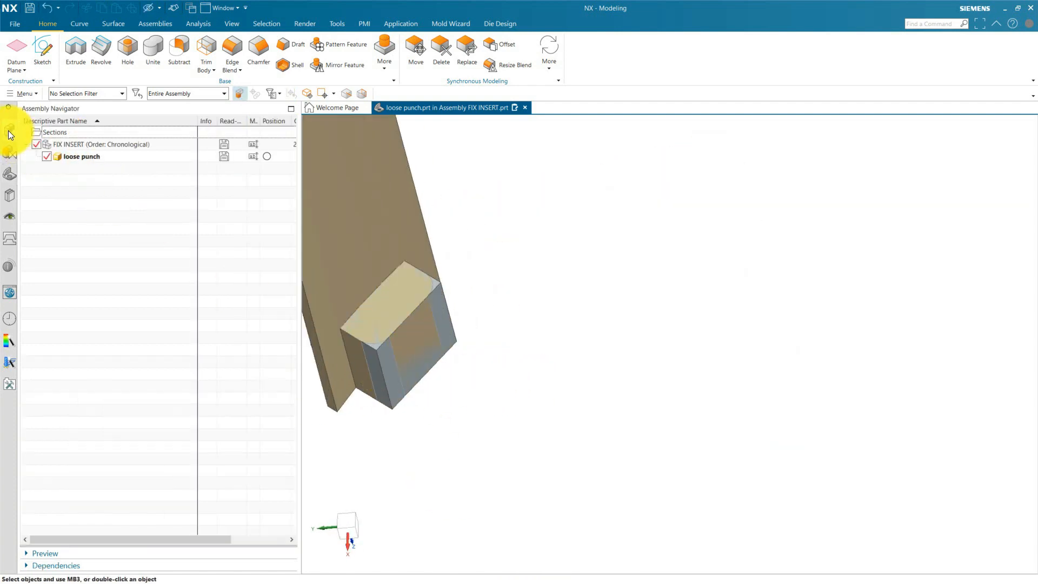
click(36, 143)
click(46, 157)
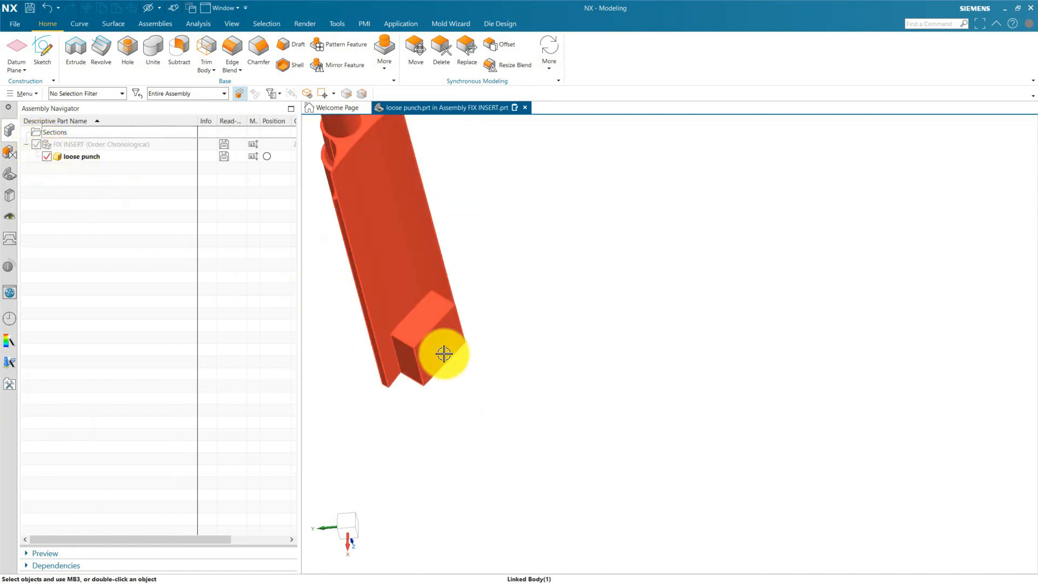
key(ctrl+f)
click(11, 176)
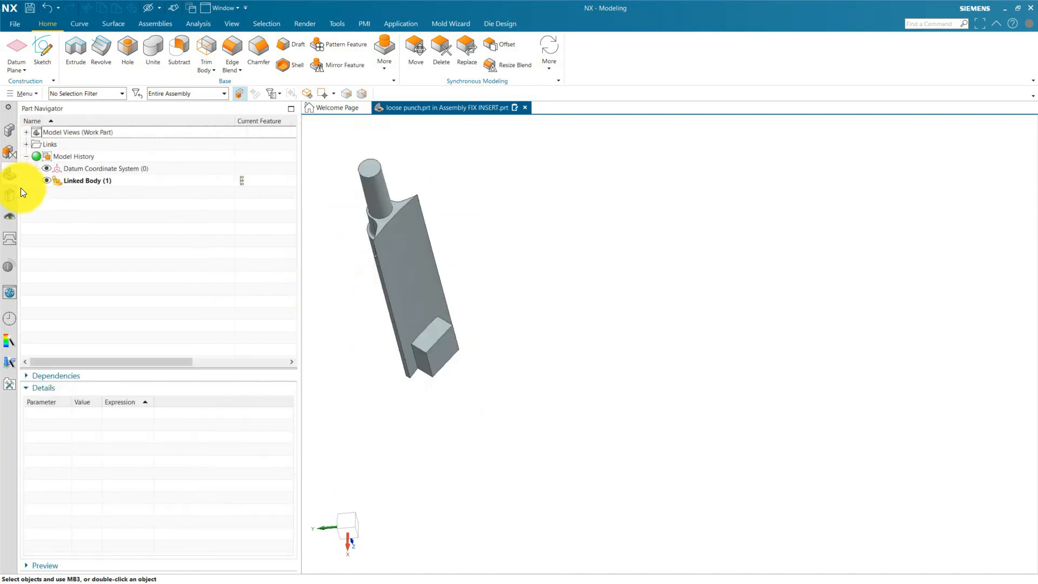
click(9, 130)
click(424, 348)
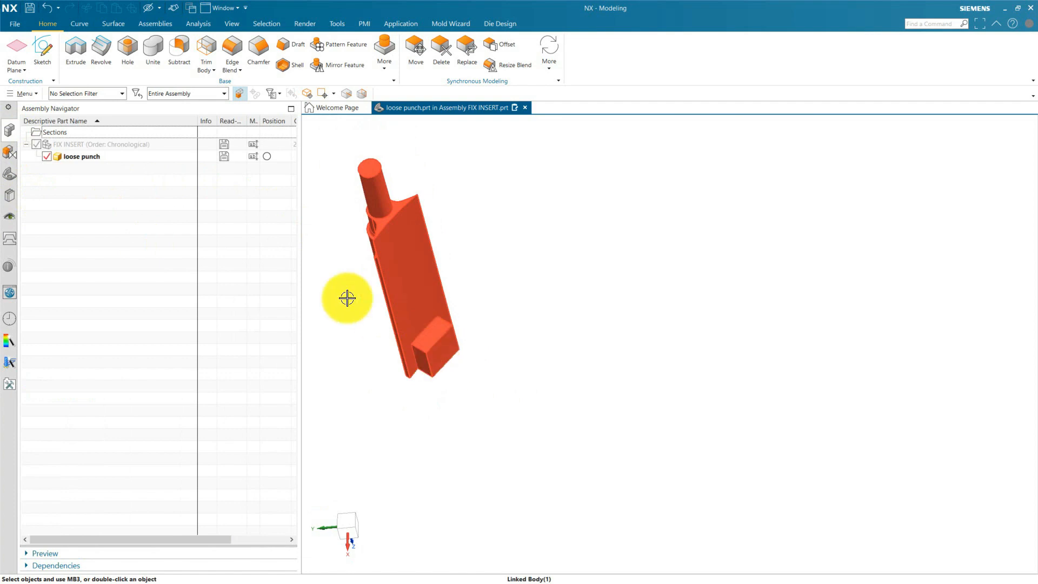
click(98, 160)
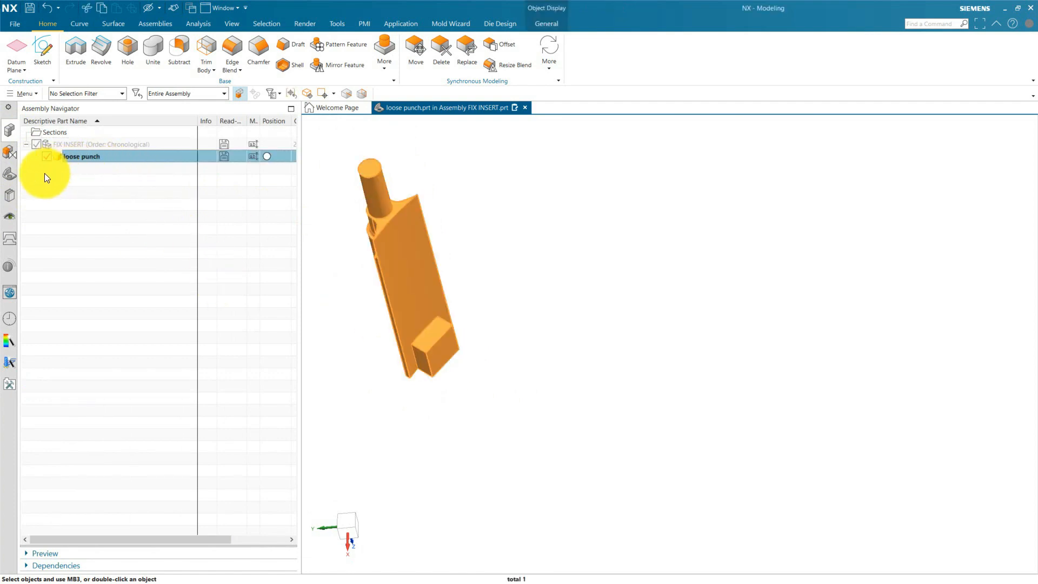
Restore the FIX INSERT display, reactivate the loose punch as work part, and fix its linked body at the Edge Blend(9) timestamp.
double_click(59, 145)
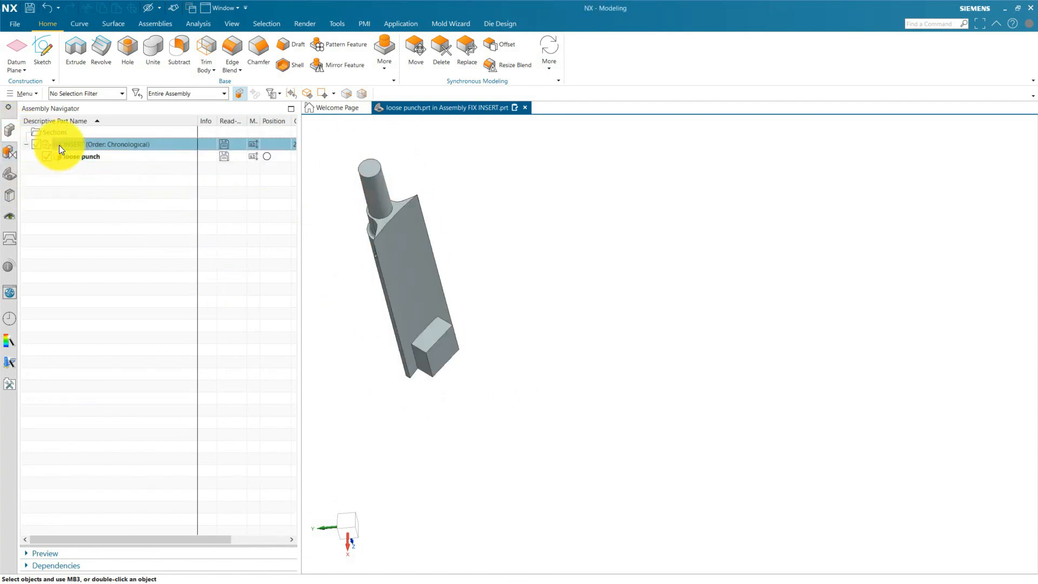
double_click(71, 154)
click(10, 173)
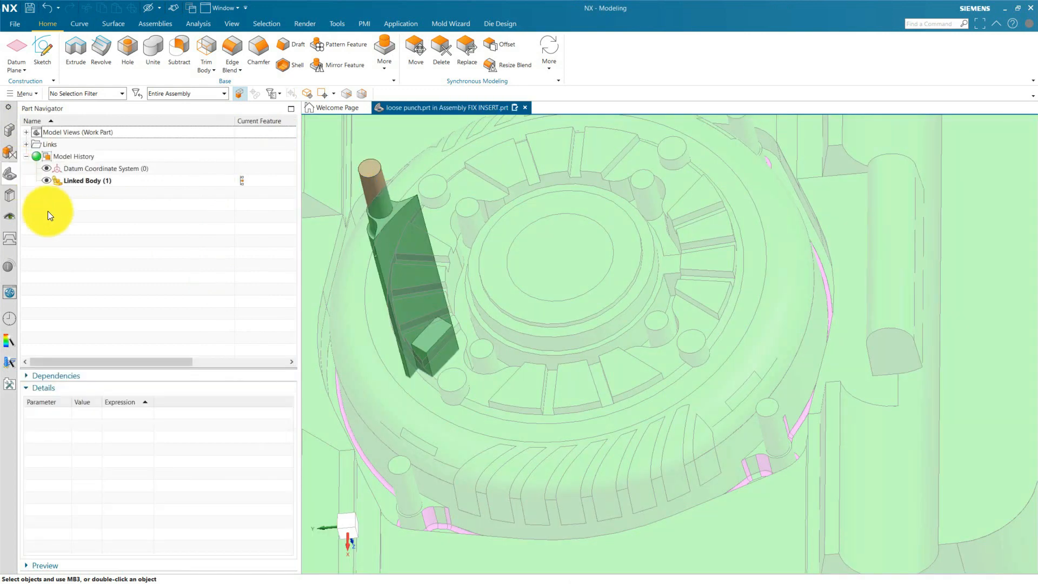
double_click(81, 179)
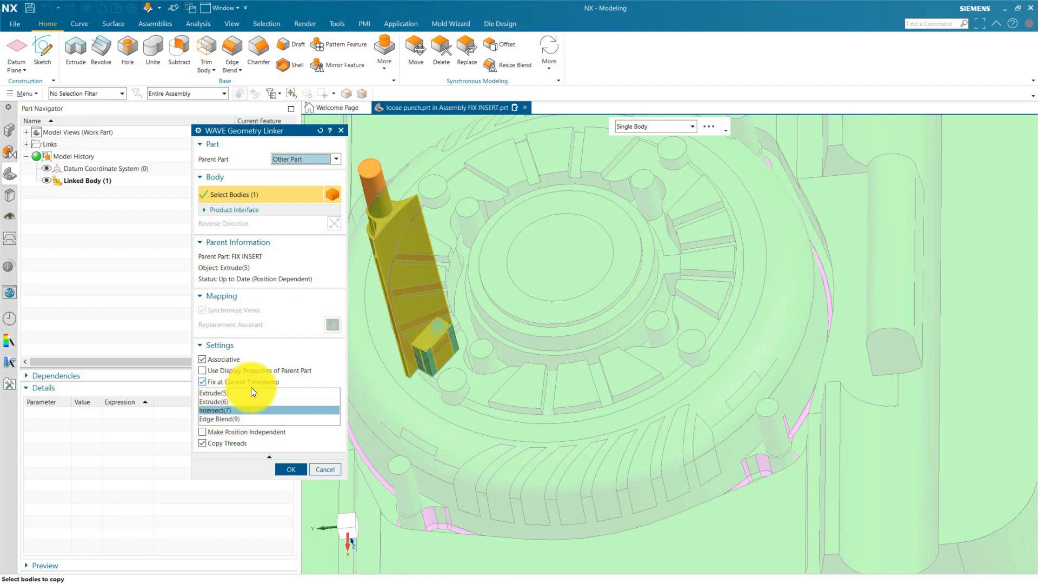
click(219, 419)
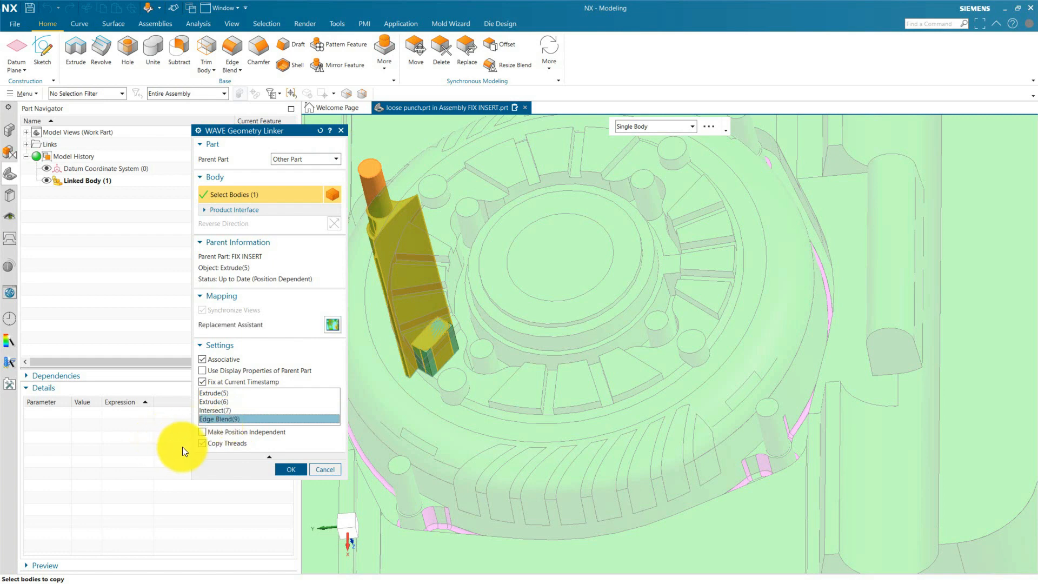
click(290, 469)
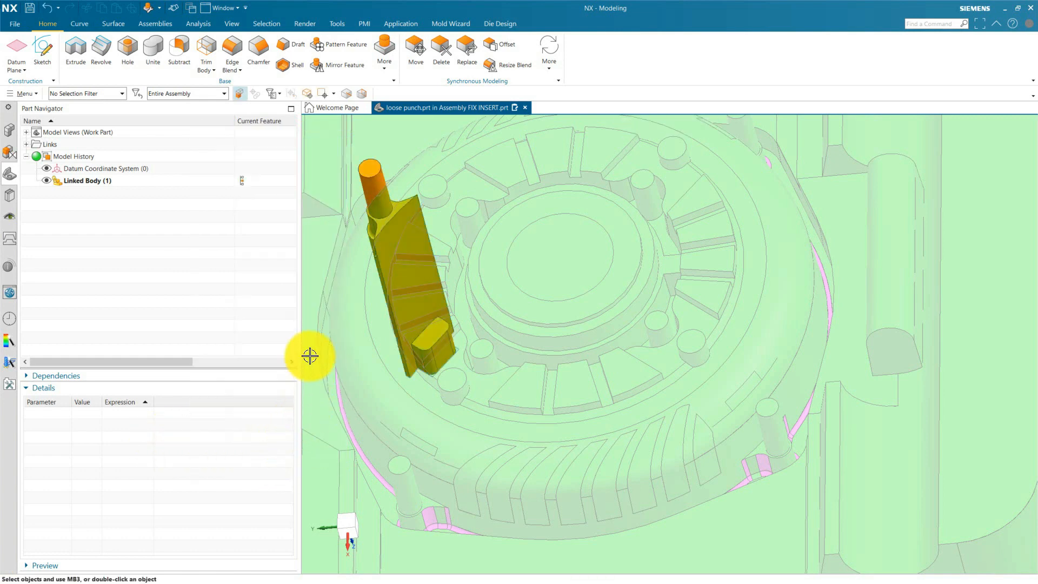
Check the linked body's timestamp setting once more and save all parts.
double_click(94, 181)
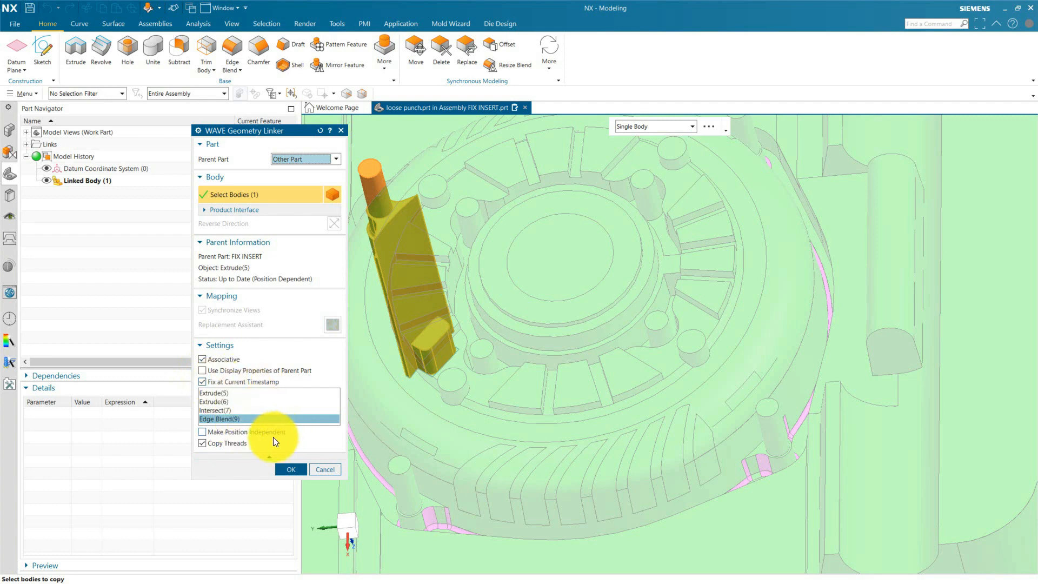
click(287, 468)
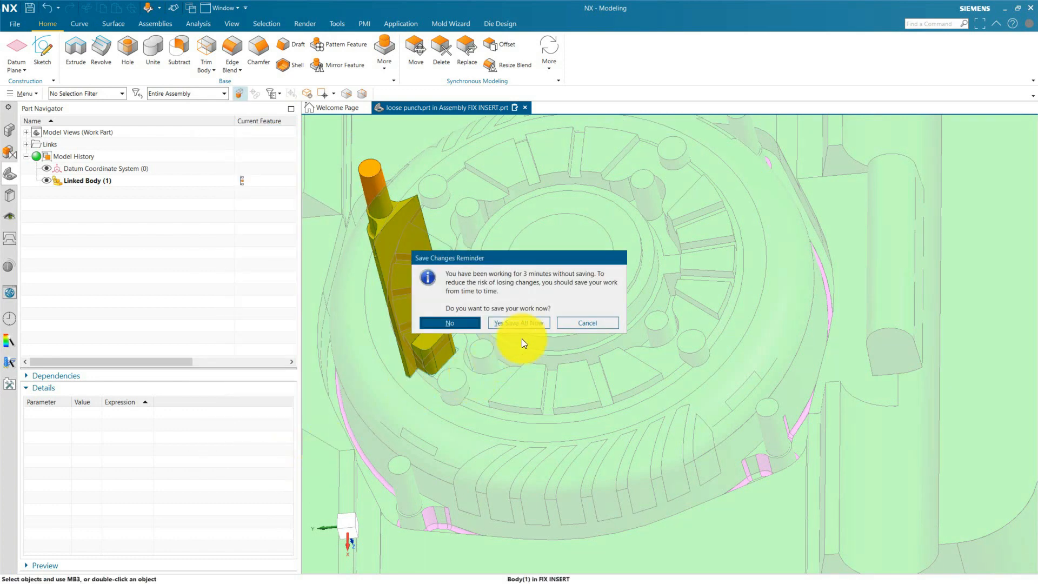
click(535, 323)
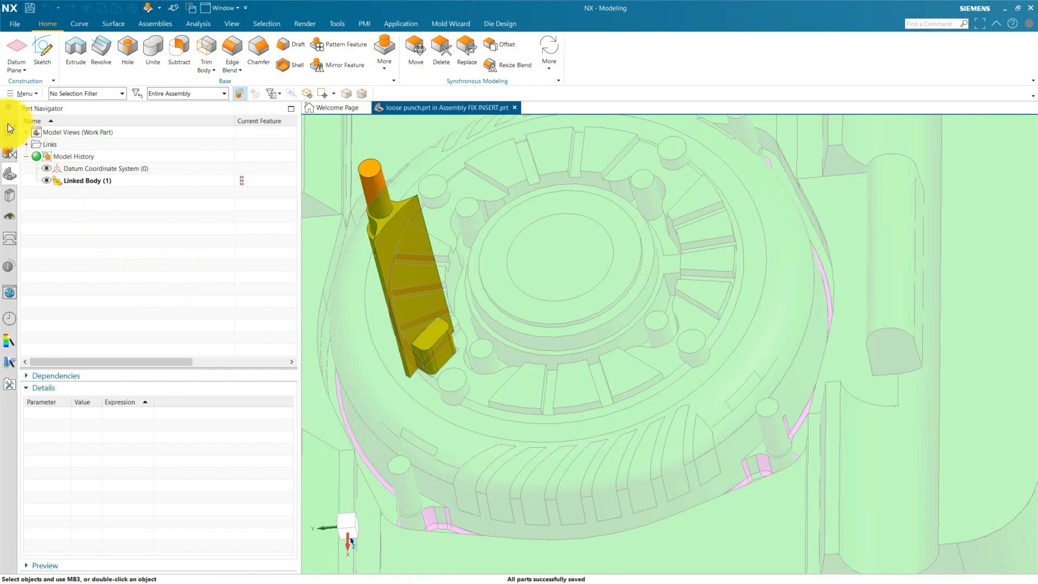
Make FIX INSERT the work part and hide the loose punch component.
click(9, 129)
double_click(68, 143)
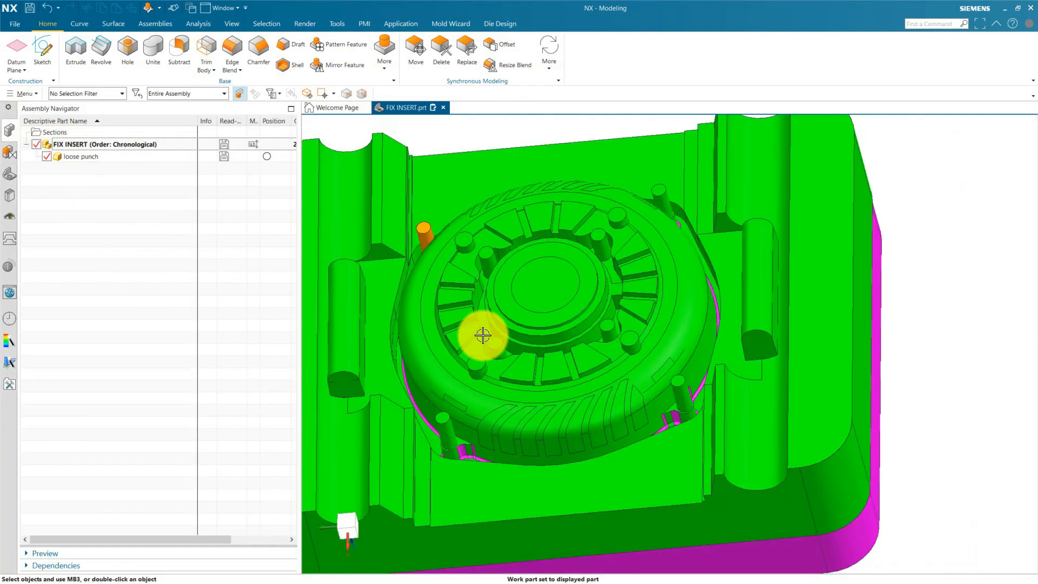
scroll(483, 335, up, 1)
middle_drag(483, 335, 461, 366)
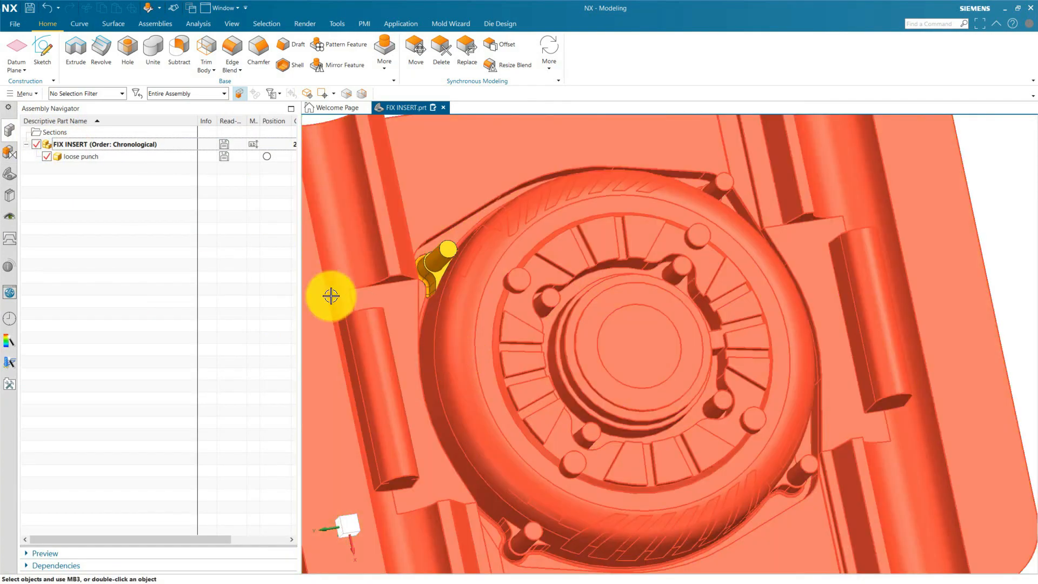
click(46, 157)
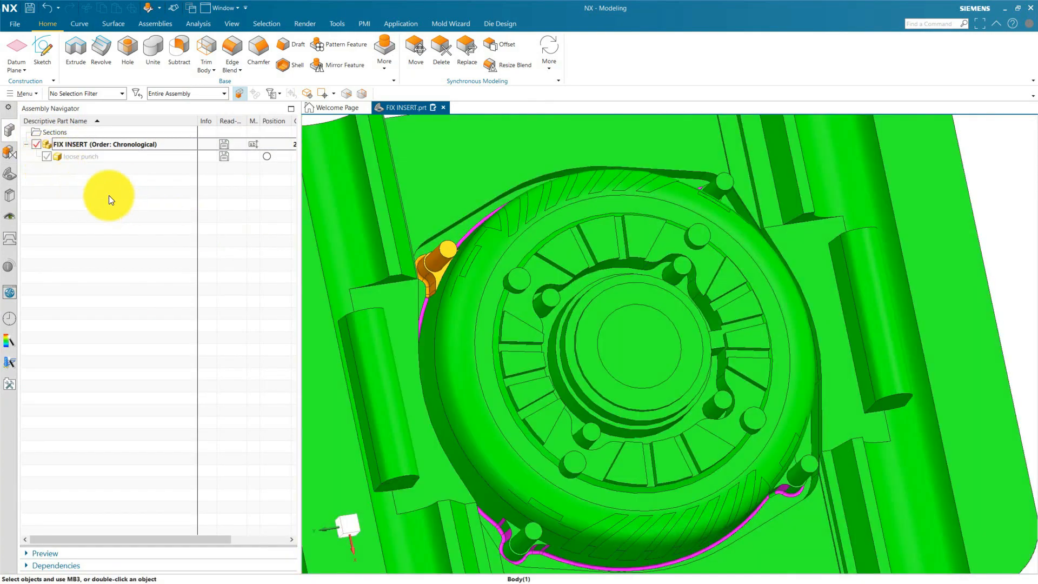
click(10, 178)
scroll(519, 316, down, 5)
scroll(525, 303, up, 4)
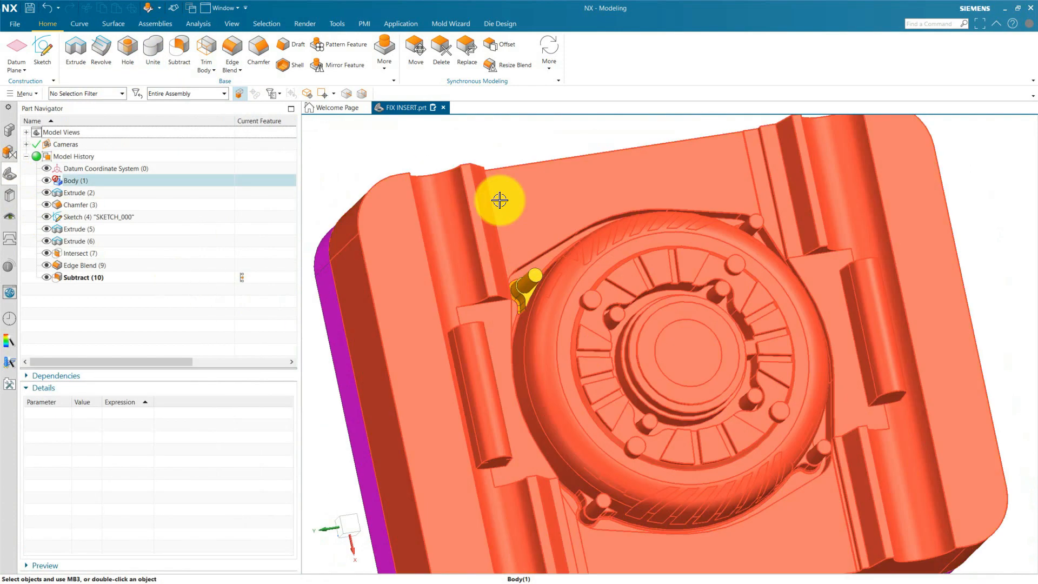
click(371, 63)
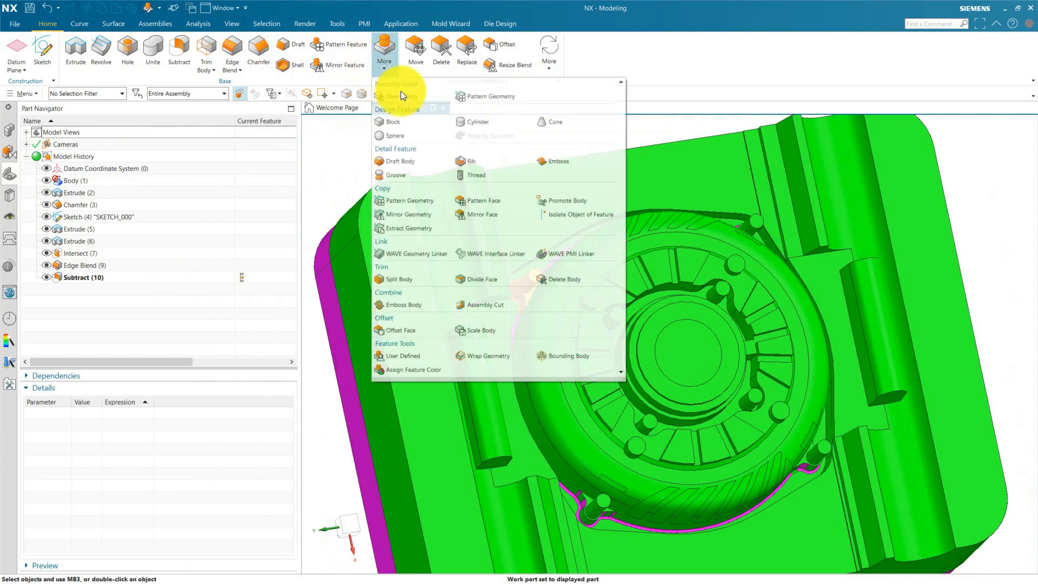
click(400, 93)
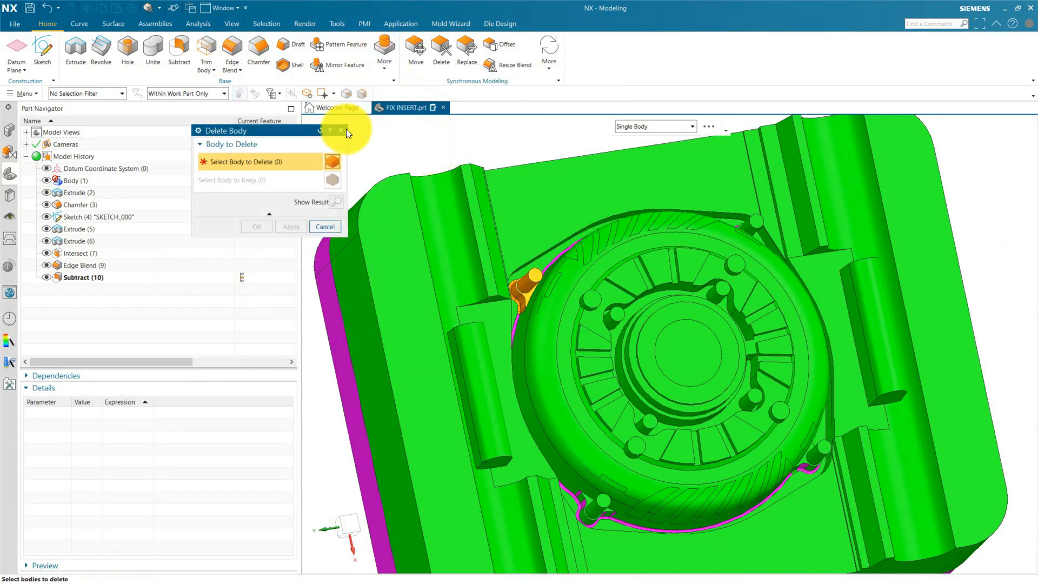
click(342, 130)
Remove the original orange insert body from FIX INSERT with Delete Body.
click(386, 71)
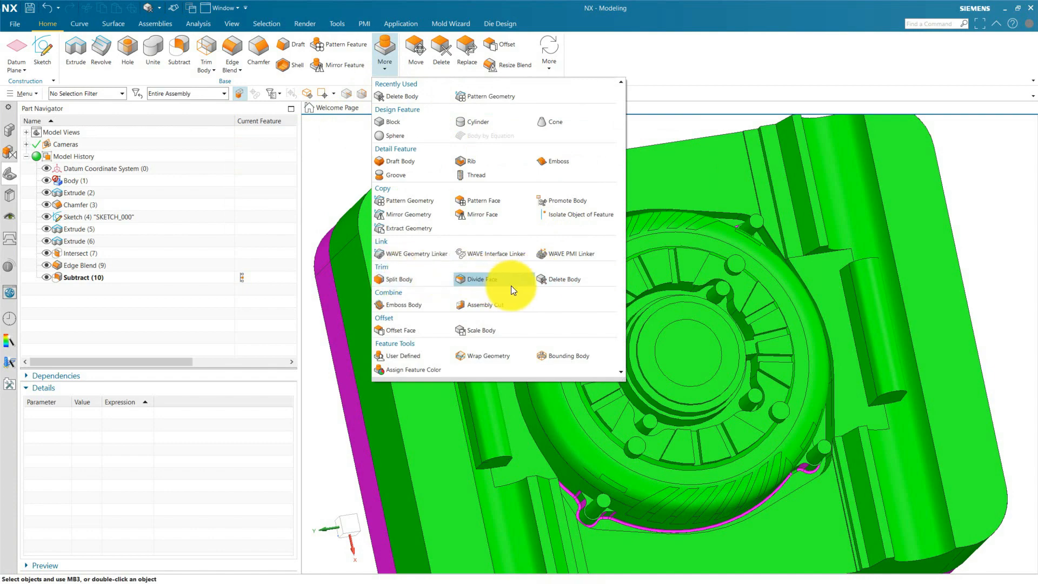
click(549, 278)
scroll(528, 284, up, 3)
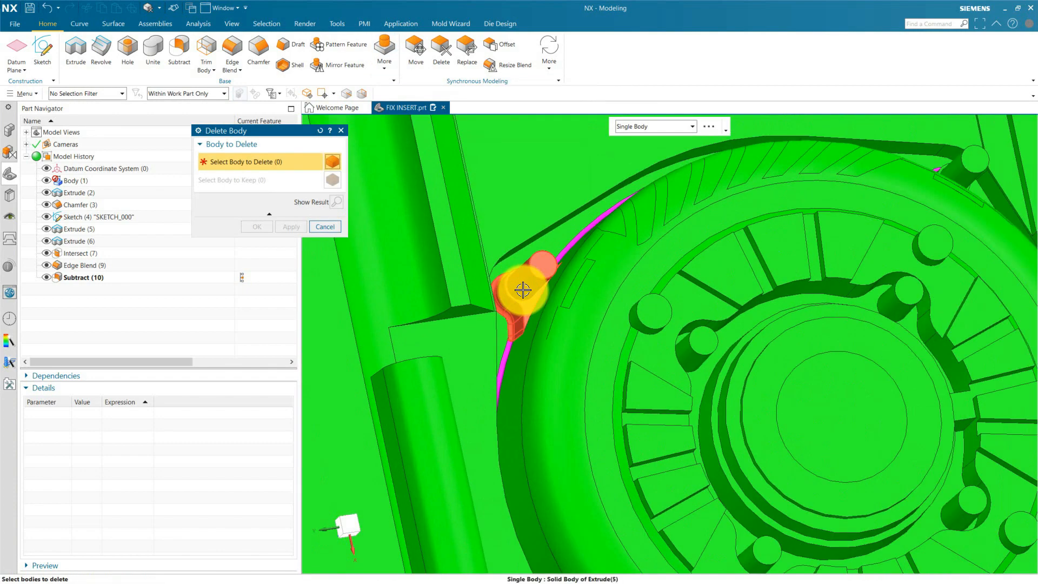
click(528, 287)
click(256, 226)
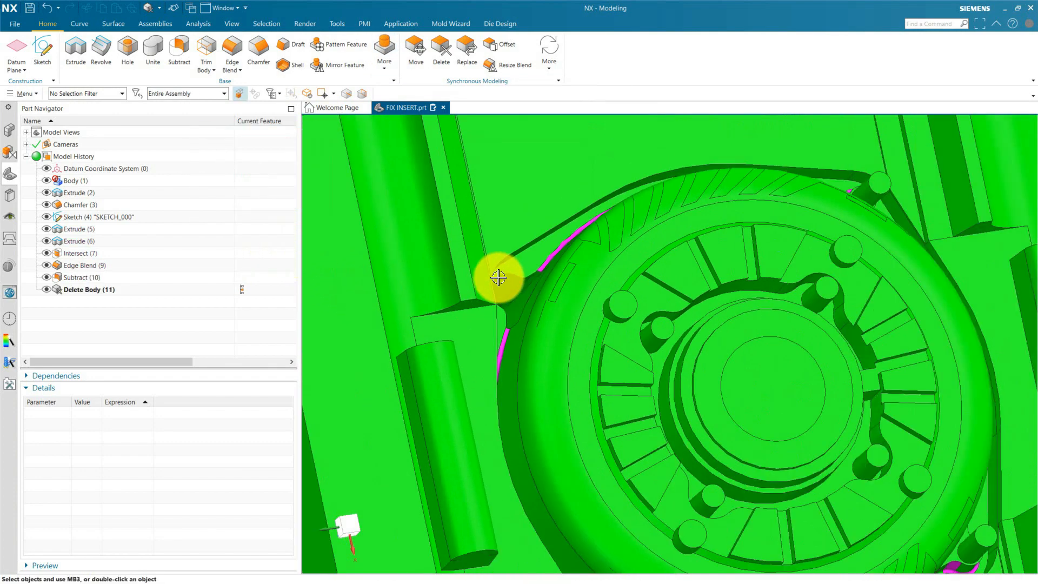
Hide the profile sketch SKETCH_000 at the insert pocket opening on the core's underside.
middle_drag(498, 273, 456, 468)
scroll(438, 507, down, 5)
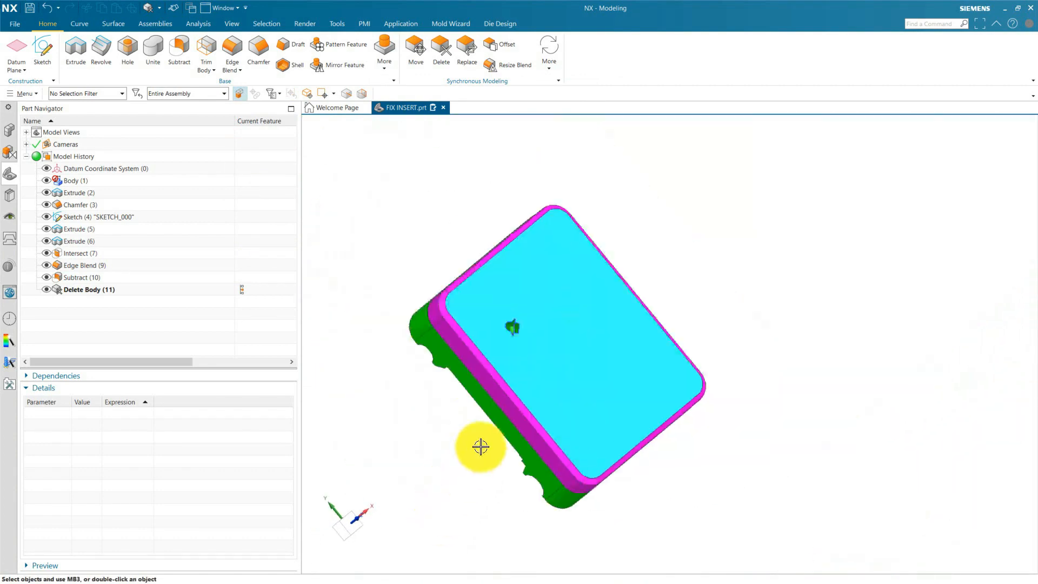
scroll(503, 393, up, 5)
scroll(537, 273, up, 3)
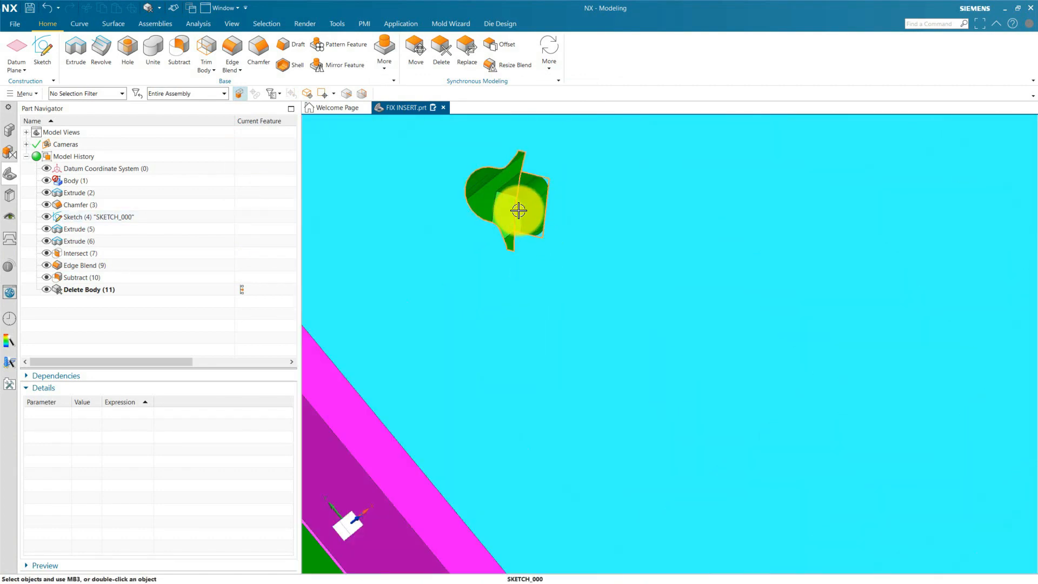
click(521, 210)
click(572, 200)
scroll(571, 200, down, 3)
mouse_move(572, 200)
middle_down()
mouse_move(600, 275)
mouse_move(575, 281)
mouse_move(559, 311)
mouse_move(529, 276)
mouse_move(563, 271)
mouse_move(568, 287)
mouse_move(579, 254)
mouse_move(556, 268)
middle_up()
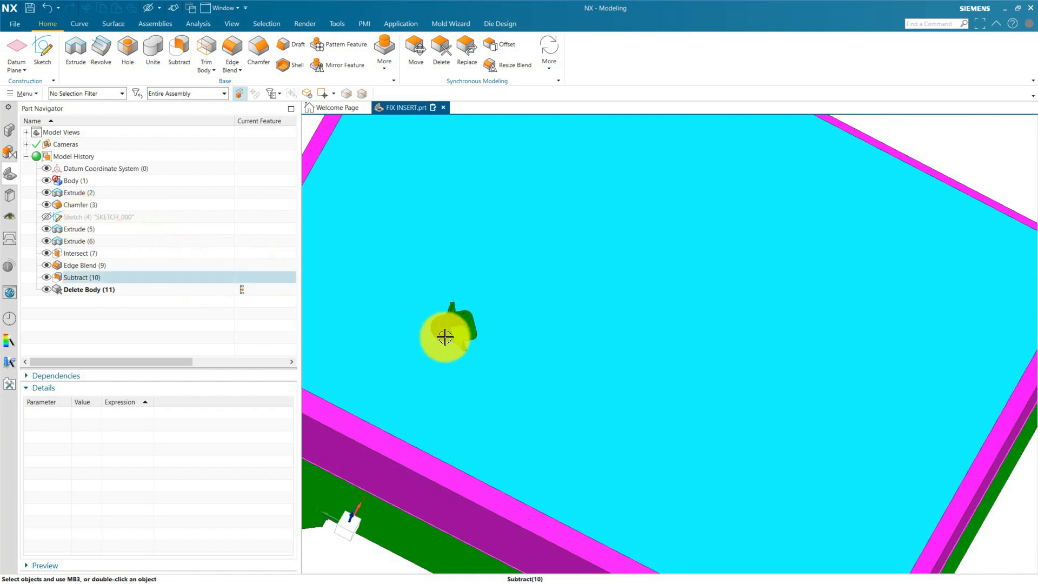
middle_drag(526, 268, 479, 288)
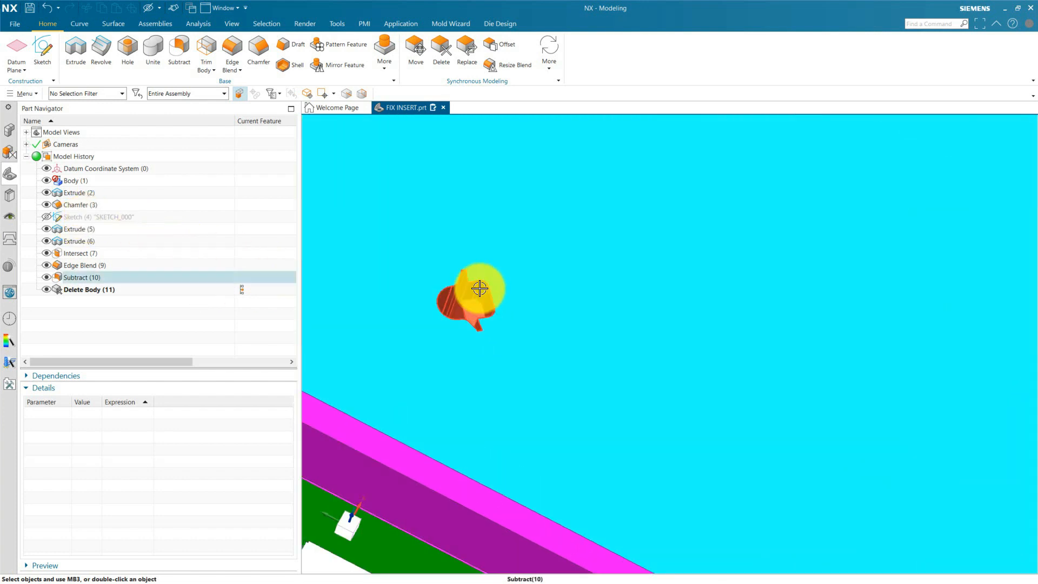
Start an Offset Region on the five side wall faces of the locating key pocket in the core's underside.
click(12, 134)
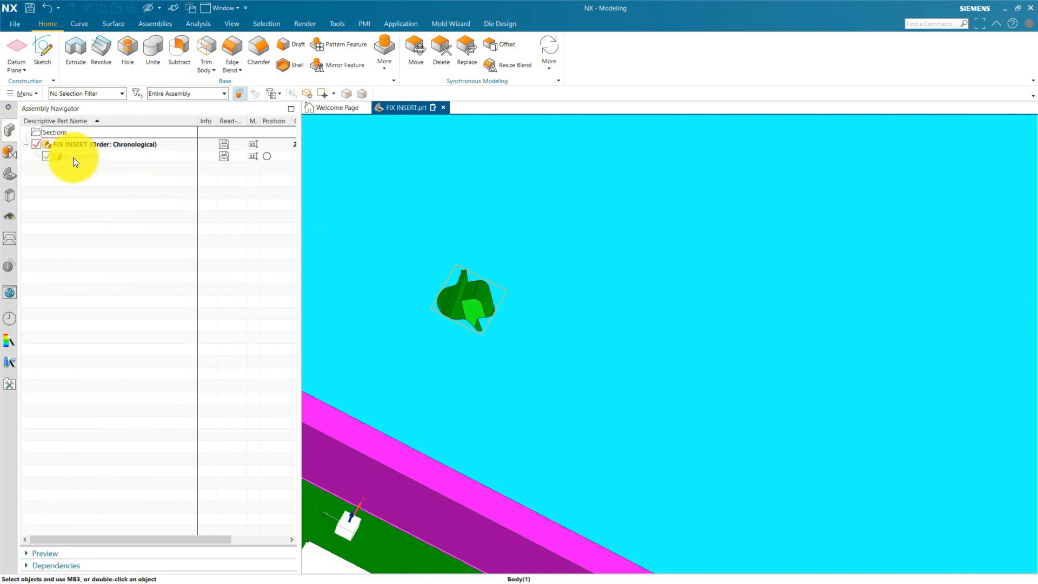
click(9, 175)
scroll(503, 301, up, 5)
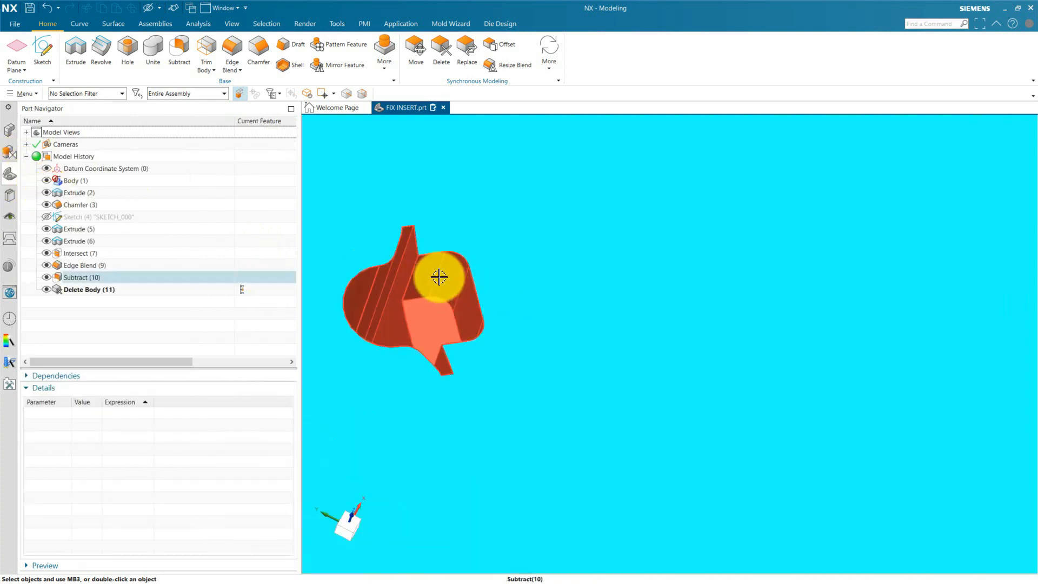
click(490, 51)
click(425, 268)
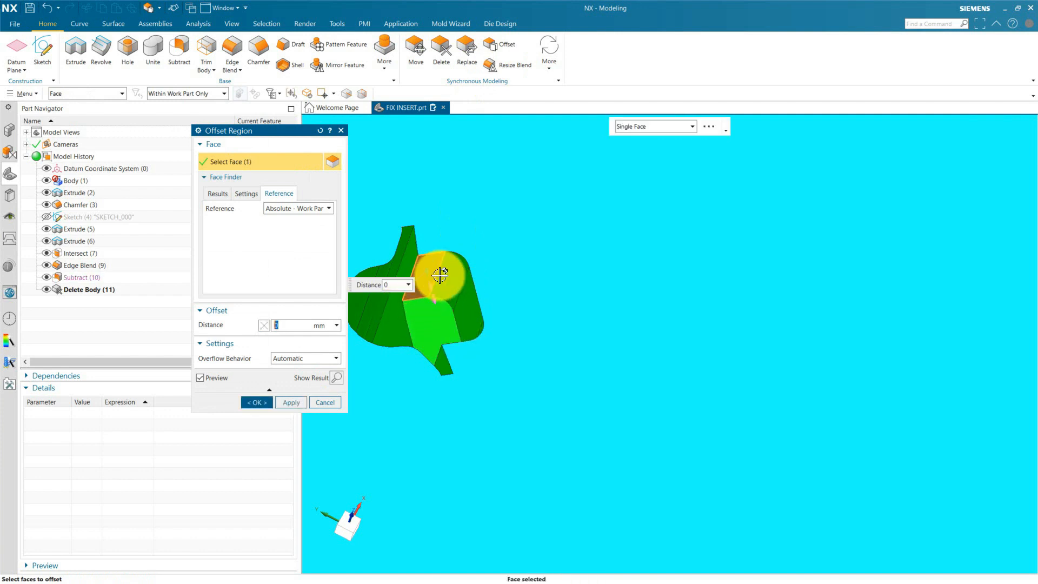
click(456, 288)
click(474, 306)
scroll(504, 263, down, 5)
middle_drag(540, 269, 543, 346)
scroll(494, 435, up, 5)
click(484, 370)
click(466, 387)
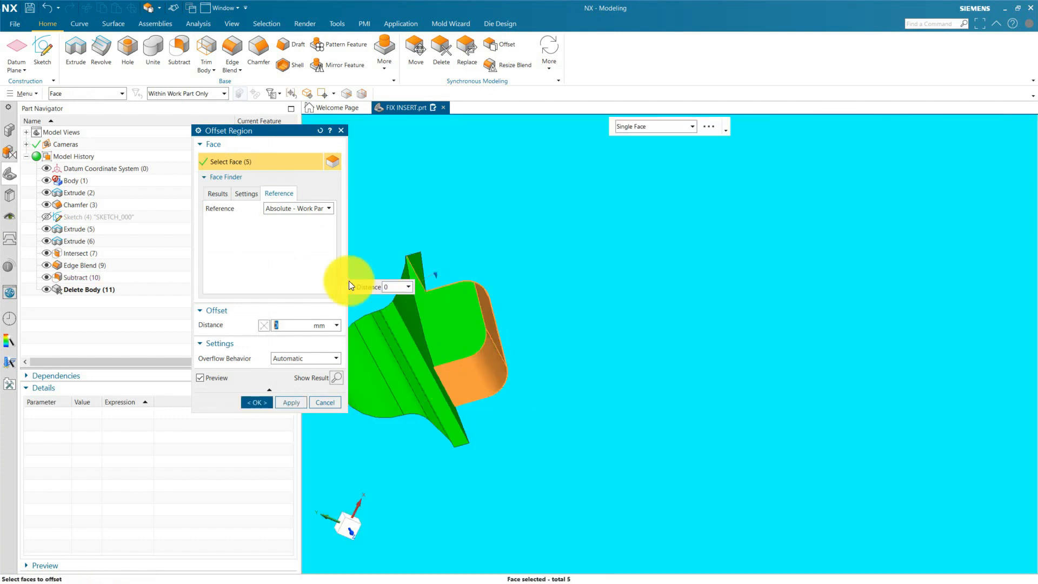
Offset the selected key pocket faces by 0.5 mm for clearance.
click(291, 326)
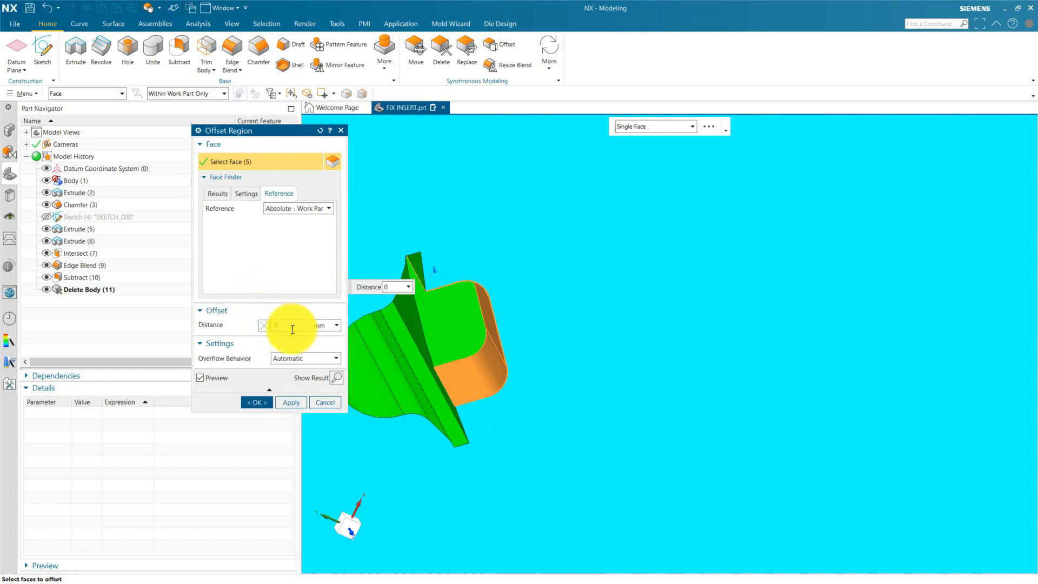
key(Return)
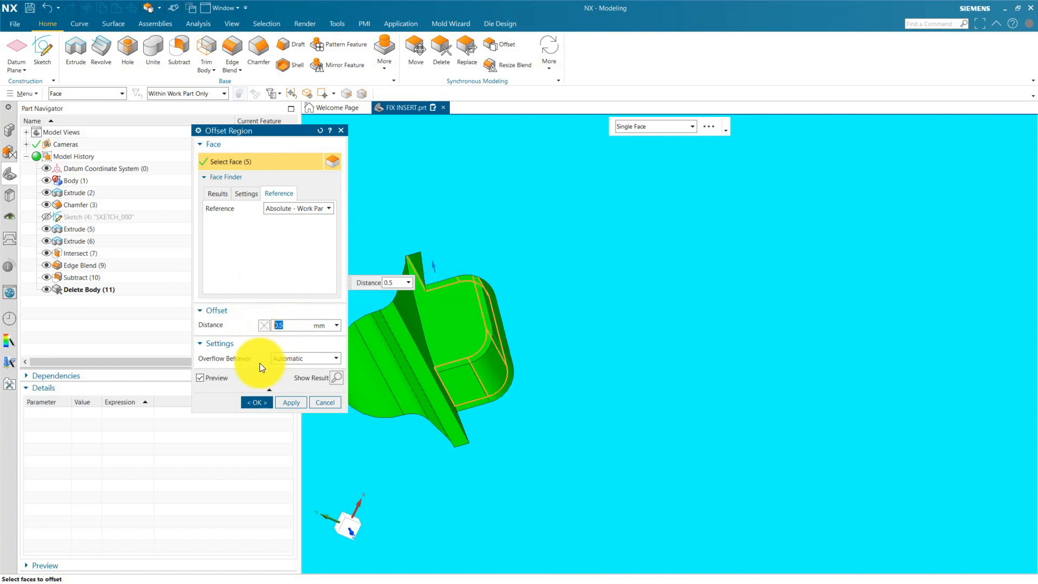
click(256, 403)
Examine the offset key pocket and the pin opening from the underside of the core.
scroll(428, 355, down, 5)
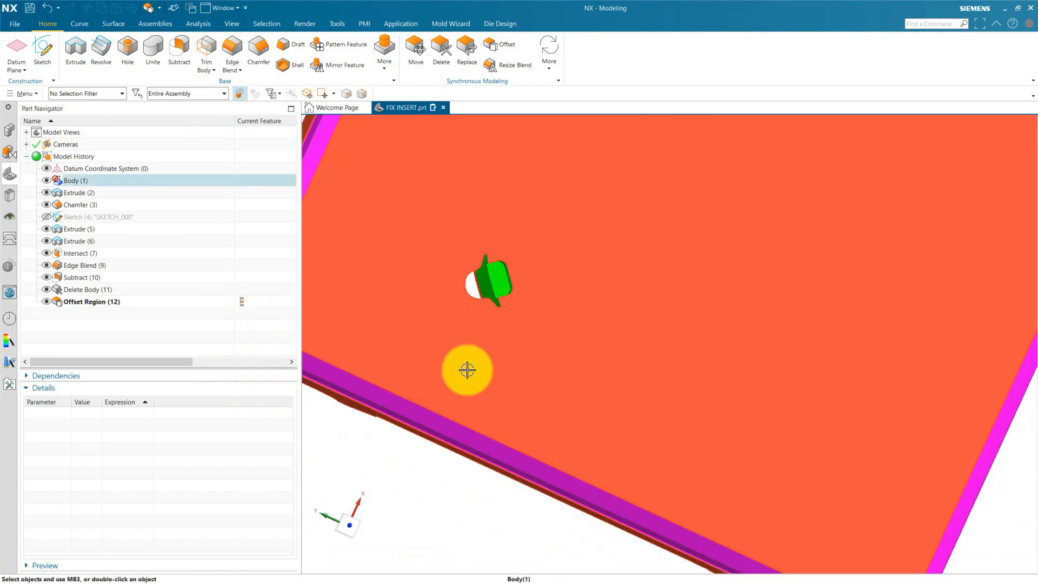
middle_drag(467, 369, 505, 367)
scroll(481, 412, down, 5)
scroll(509, 389, up, 3)
scroll(561, 278, up, 2)
scroll(549, 320, down, 2)
middle_drag(549, 319, 556, 340)
scroll(529, 268, up, 6)
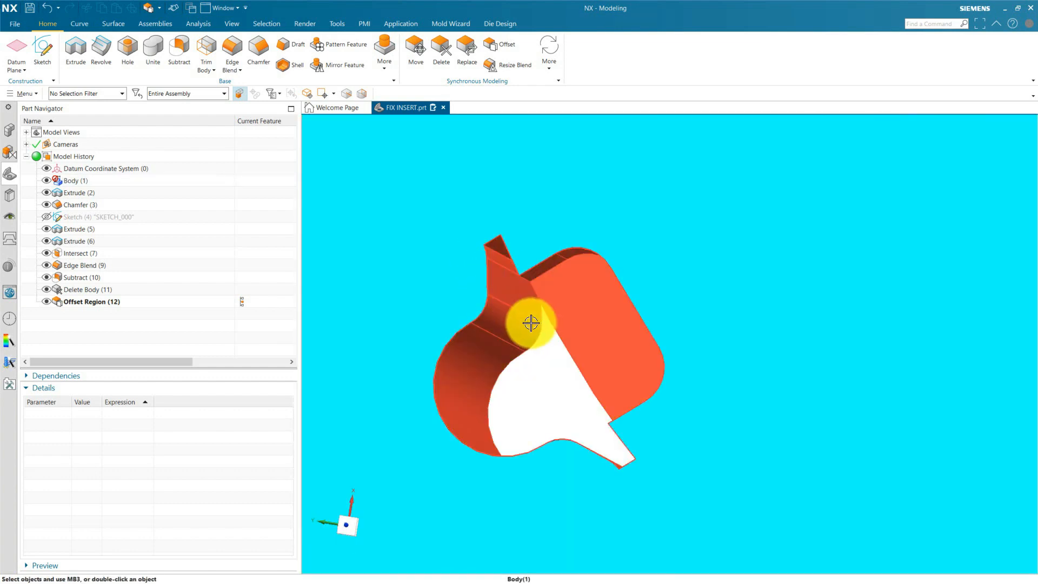
scroll(483, 314, down, 6)
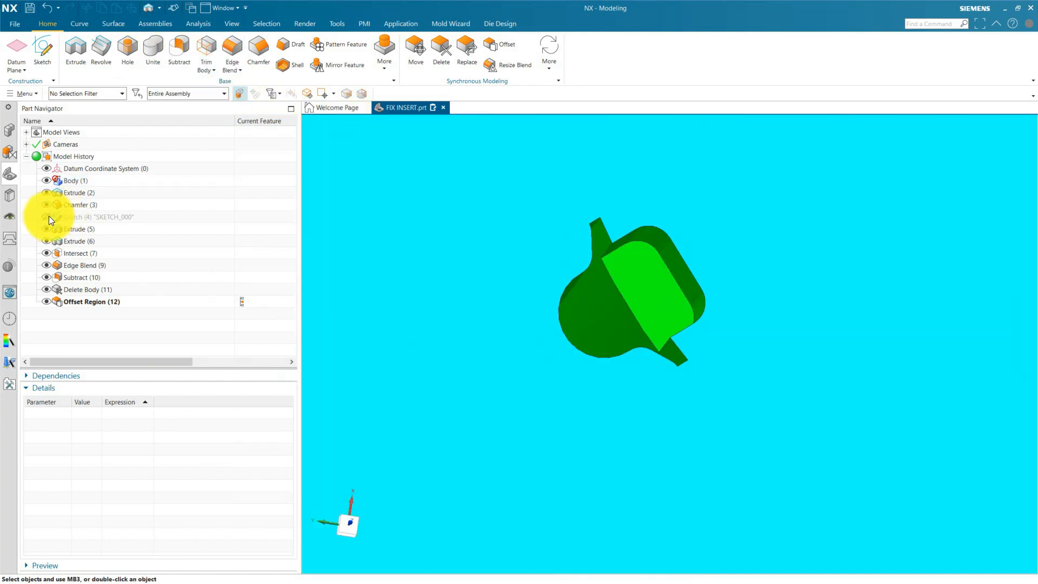
Show SKETCH_000 and start extruding its pin profile region into the core to about 145 mm.
click(47, 217)
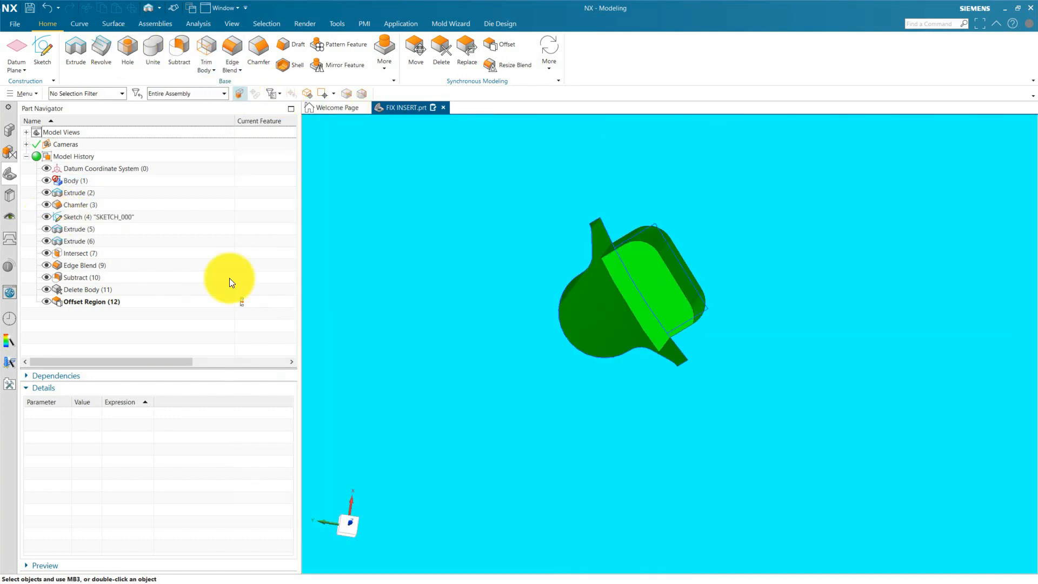
click(70, 52)
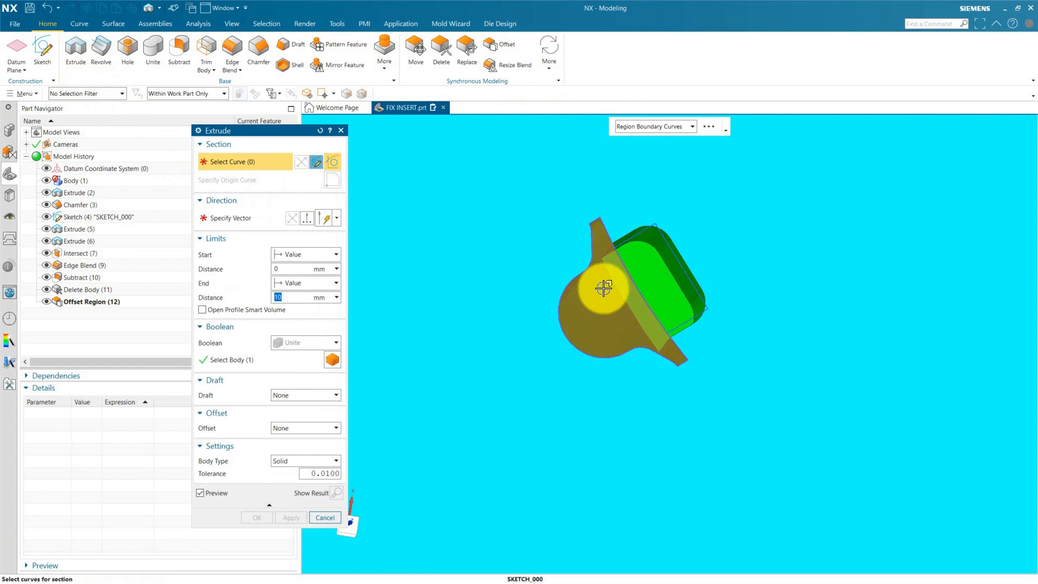
click(606, 287)
scroll(605, 347, down, 5)
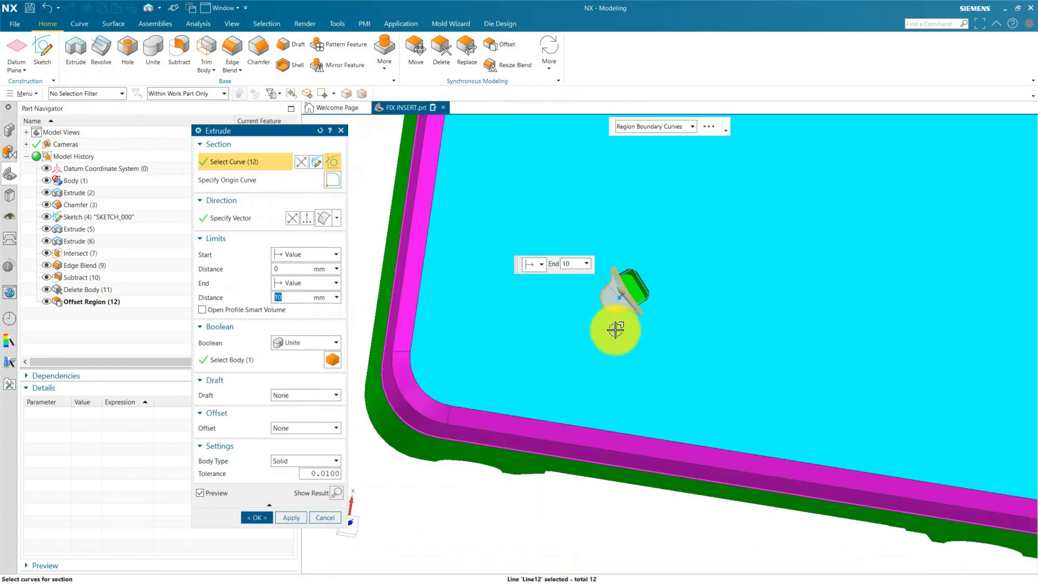
middle_drag(614, 329, 603, 303)
scroll(609, 438, up, 5)
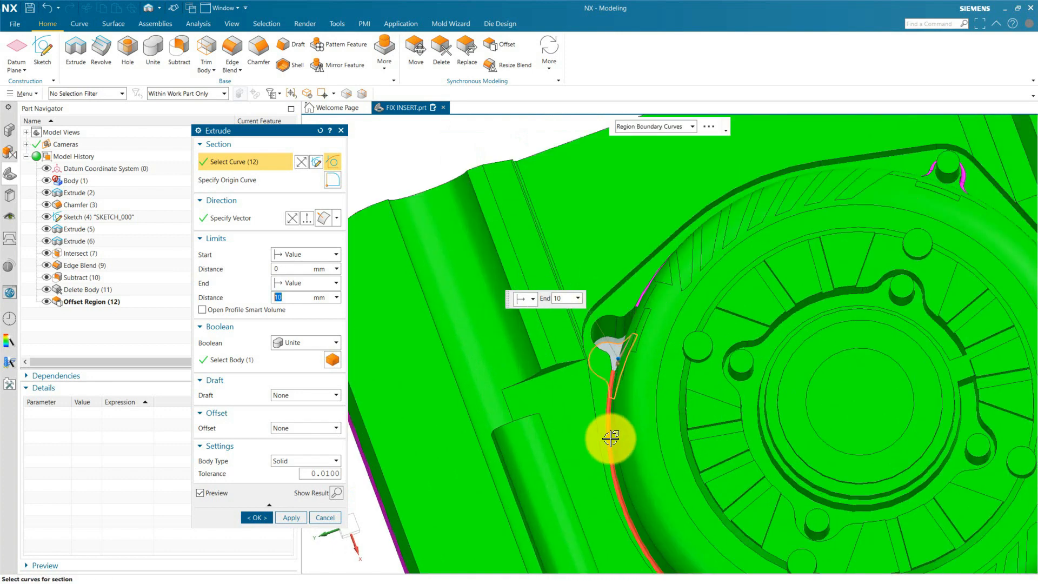
middle_drag(610, 438, 660, 366)
drag(639, 329, 565, 352)
Take the extrusion depth from the rim face with Until Extended, then set the end to a value of 49.1192-35 mm.
click(306, 282)
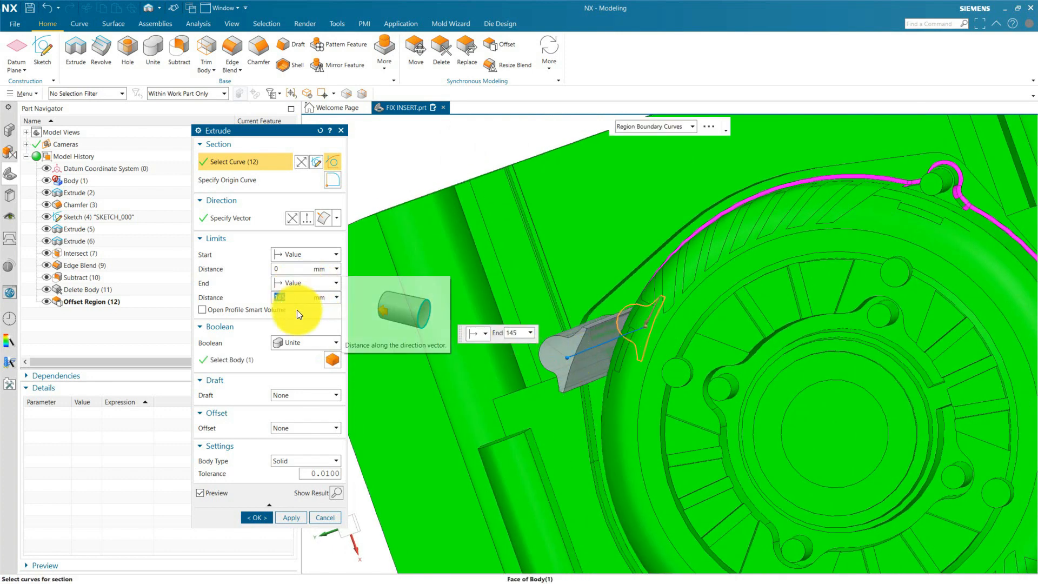
click(300, 341)
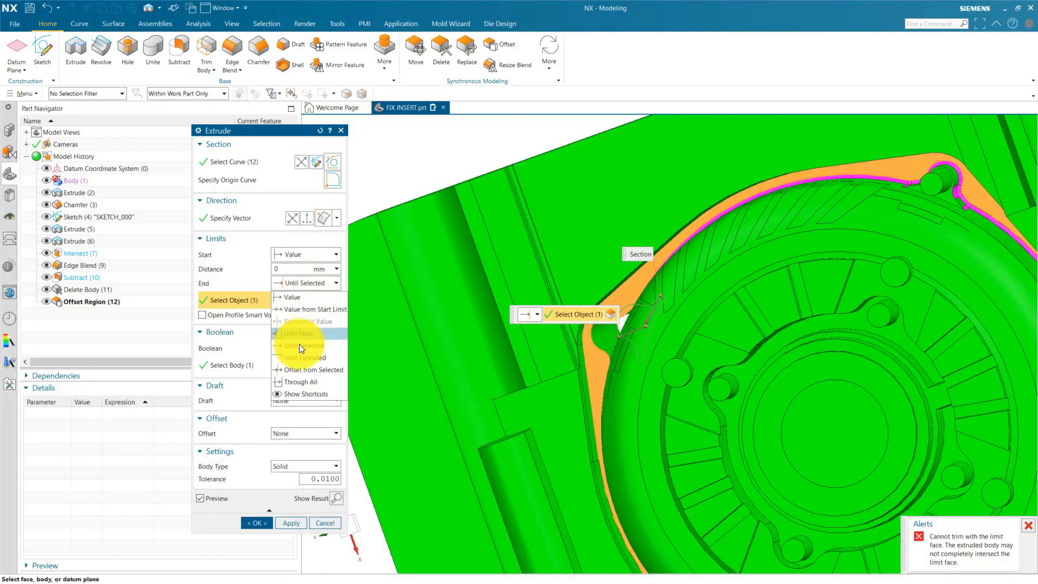
click(613, 297)
click(297, 282)
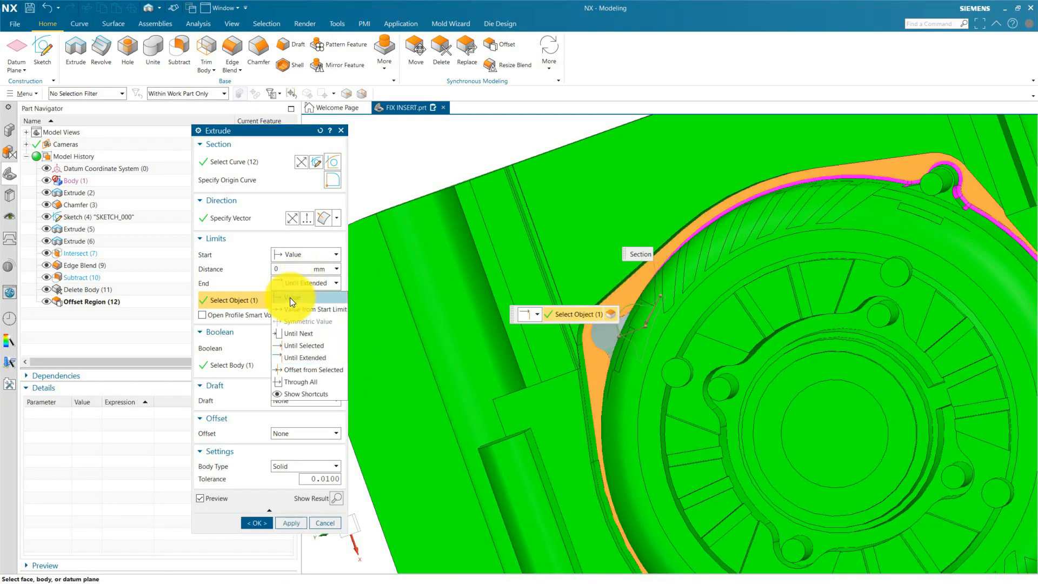
click(290, 298)
click(304, 300)
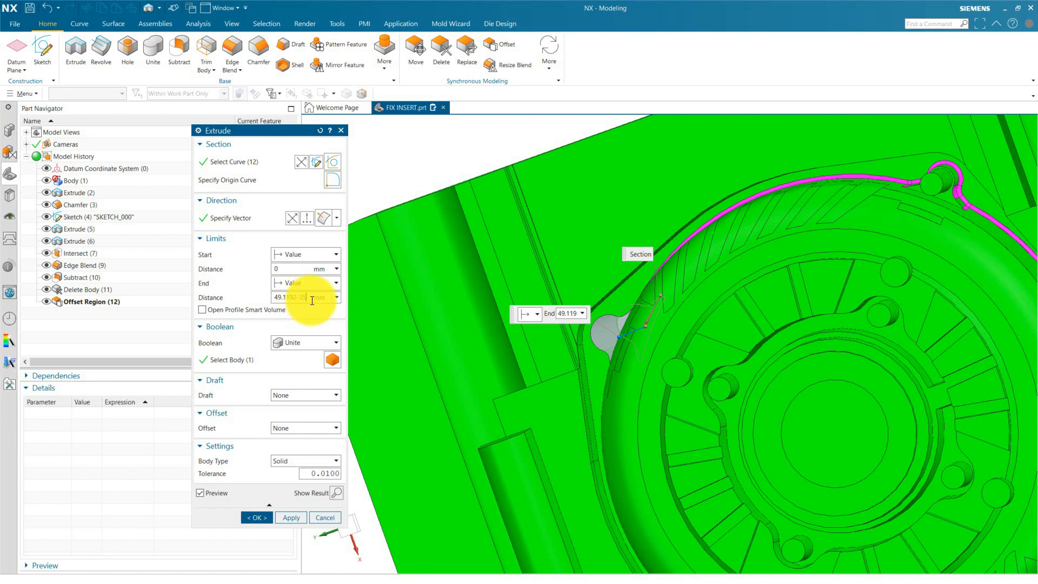
double_click(312, 298)
scroll(578, 349, up, 3)
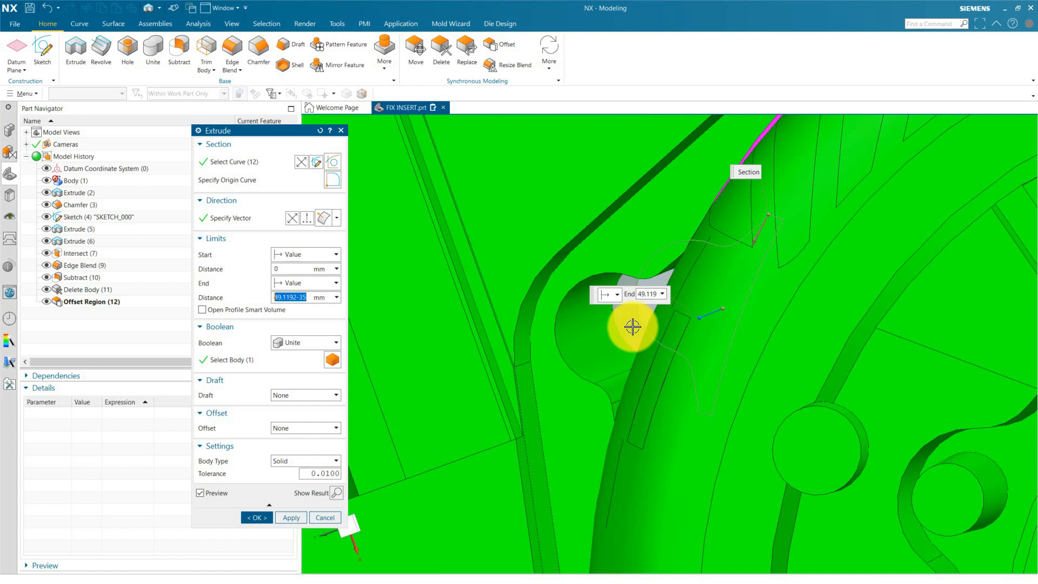
Subtract the extrusion from the core with a single-sided offset of 0.5 mm.
click(289, 344)
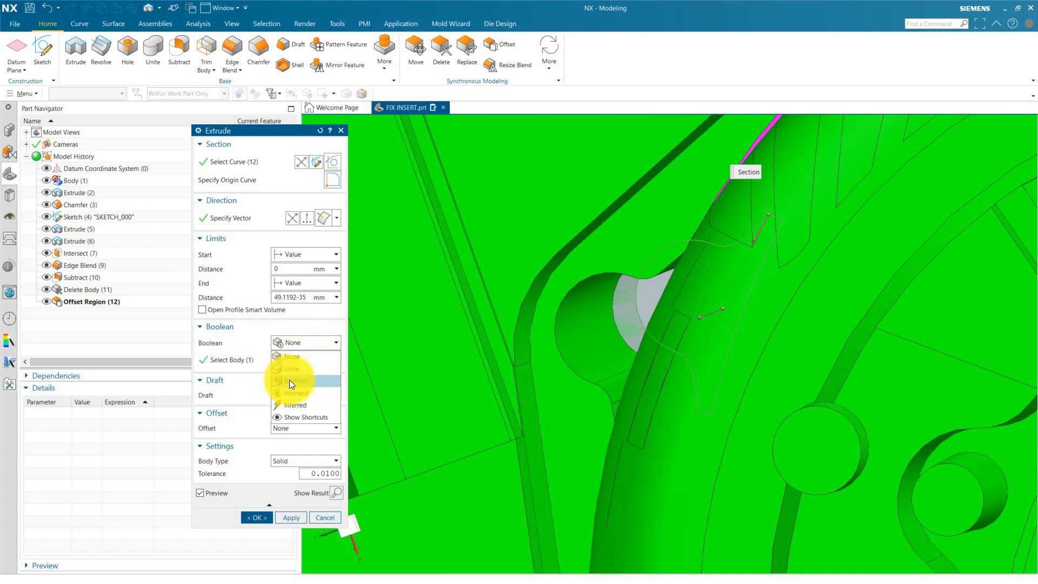
click(291, 382)
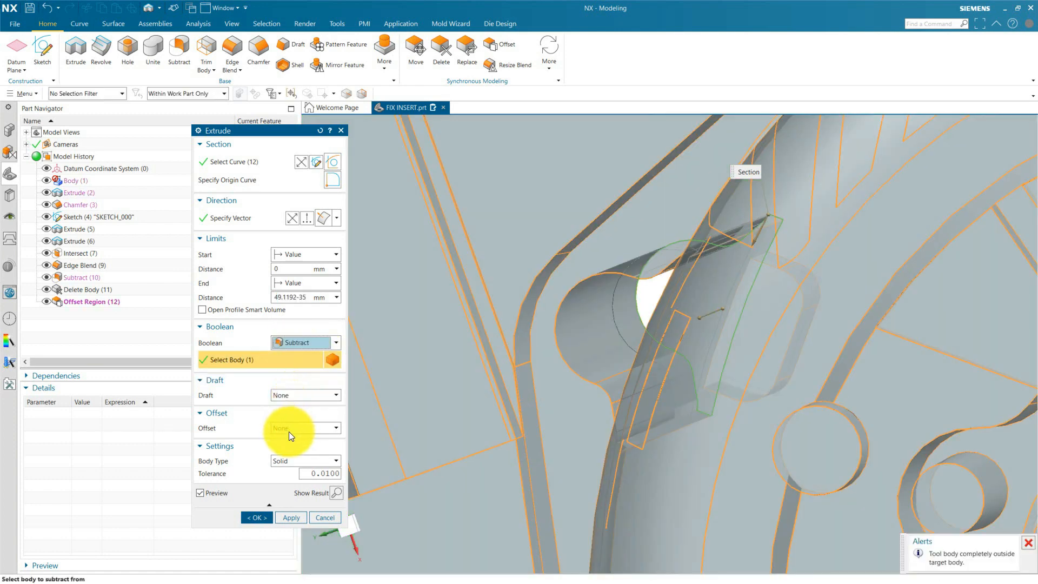
click(288, 432)
click(290, 448)
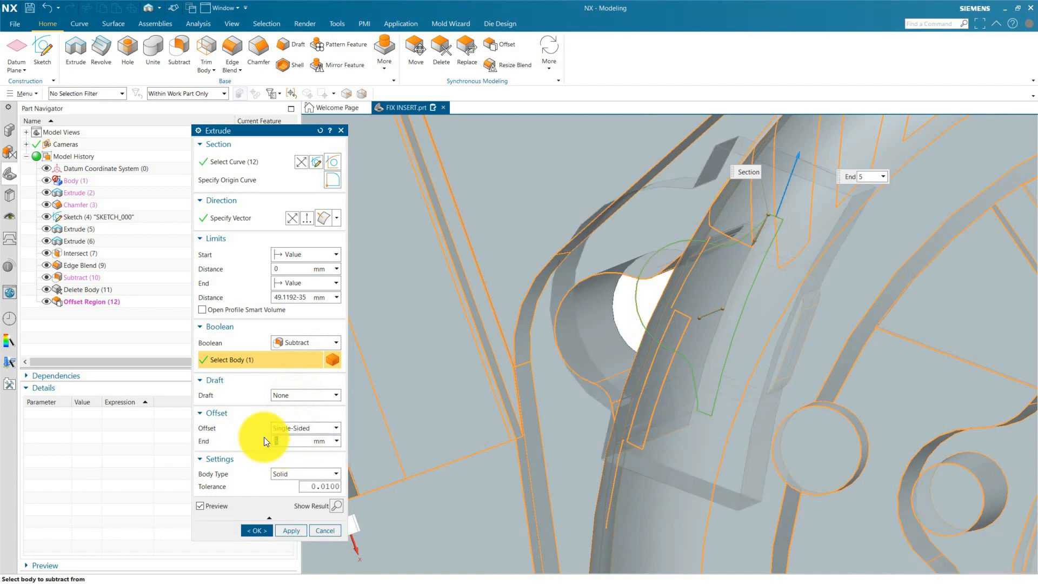
text(5)
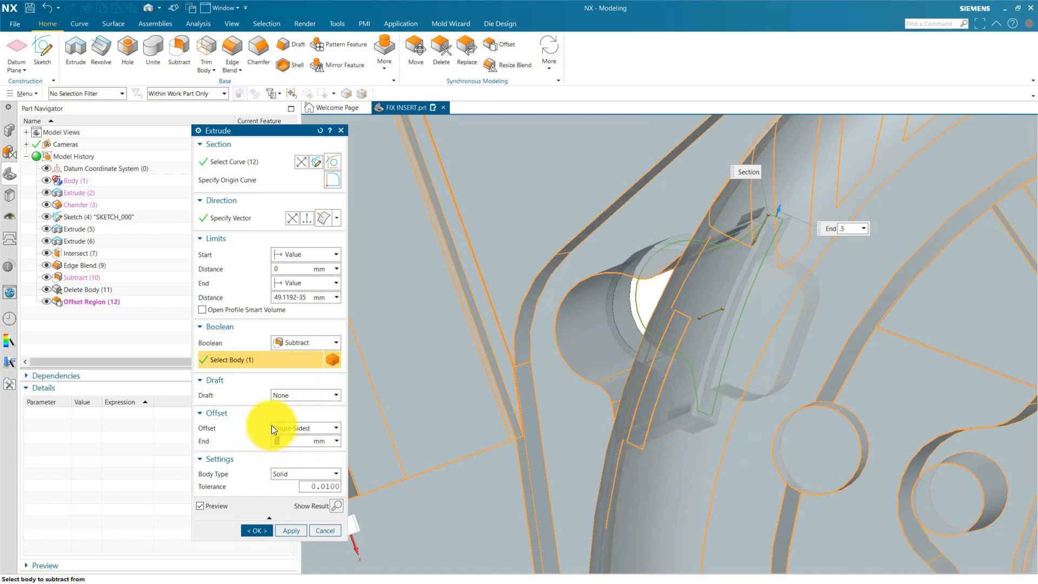
click(258, 532)
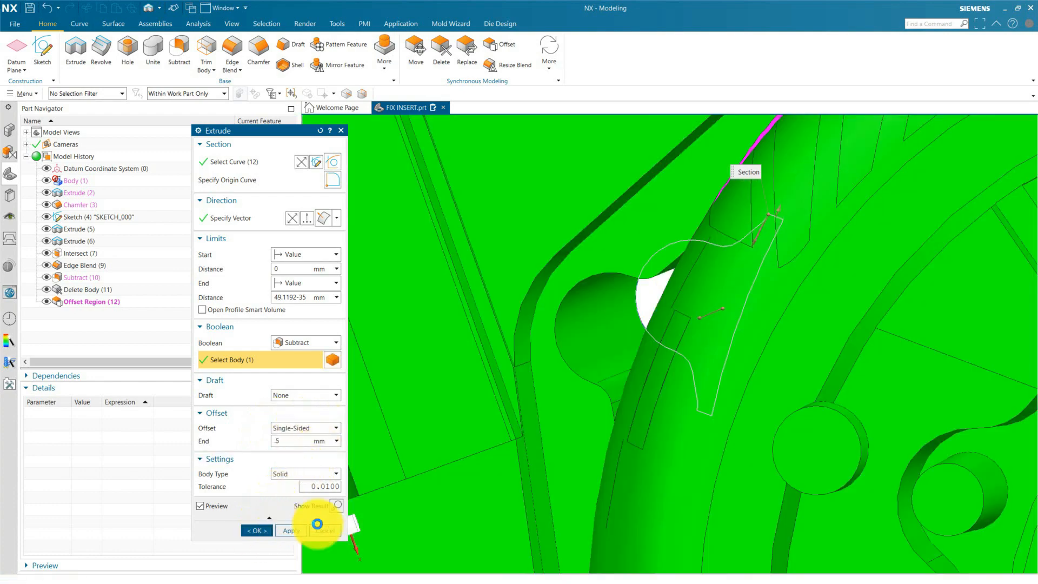
Inspect the stepped clearance in the pin pocket and hide the profile sketch SKETCH_000.
scroll(583, 352, down, 2)
scroll(597, 344, down, 5)
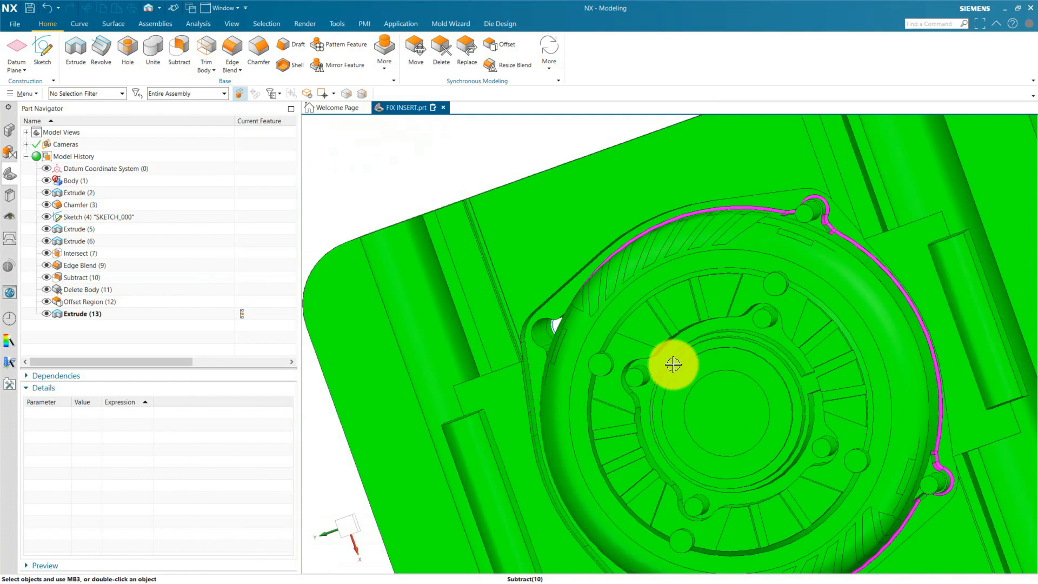
middle_drag(672, 364, 562, 302)
scroll(639, 231, up, 5)
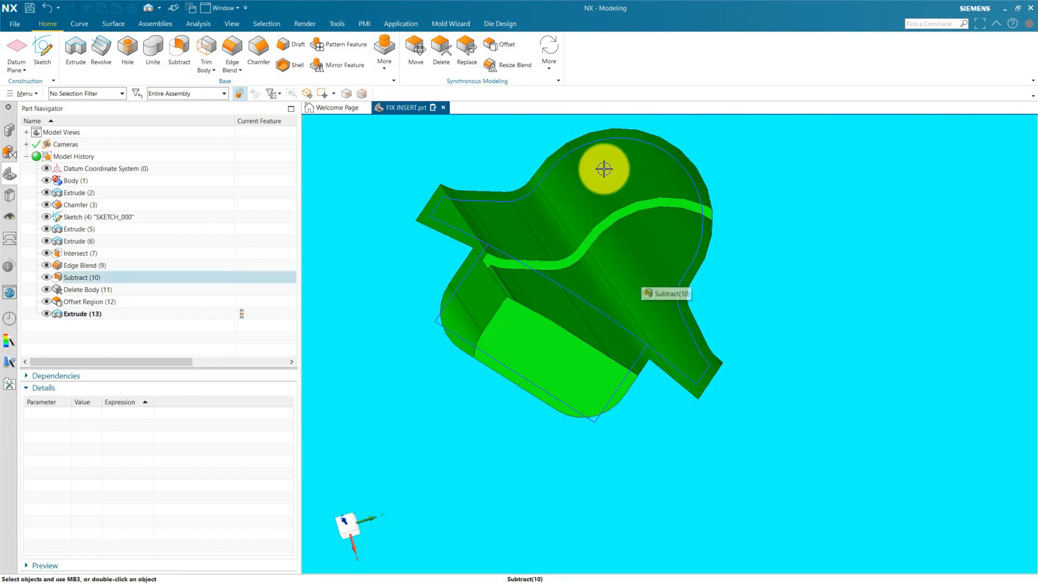
click(556, 160)
click(625, 152)
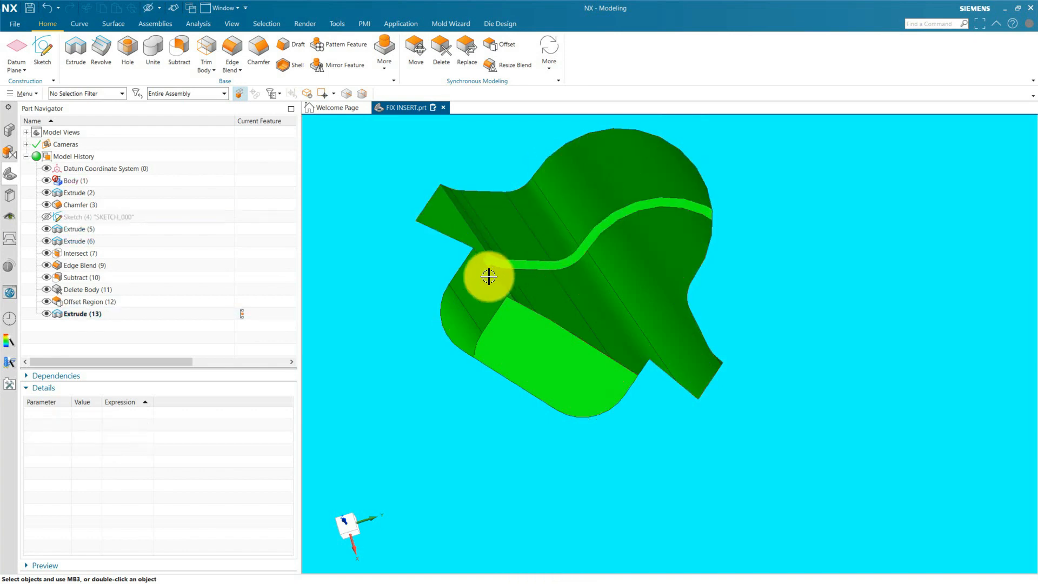
Show the loose punch component and examine how it sits in the core's pin pocket.
scroll(503, 275, up, 8)
middle_drag(518, 285, 634, 464)
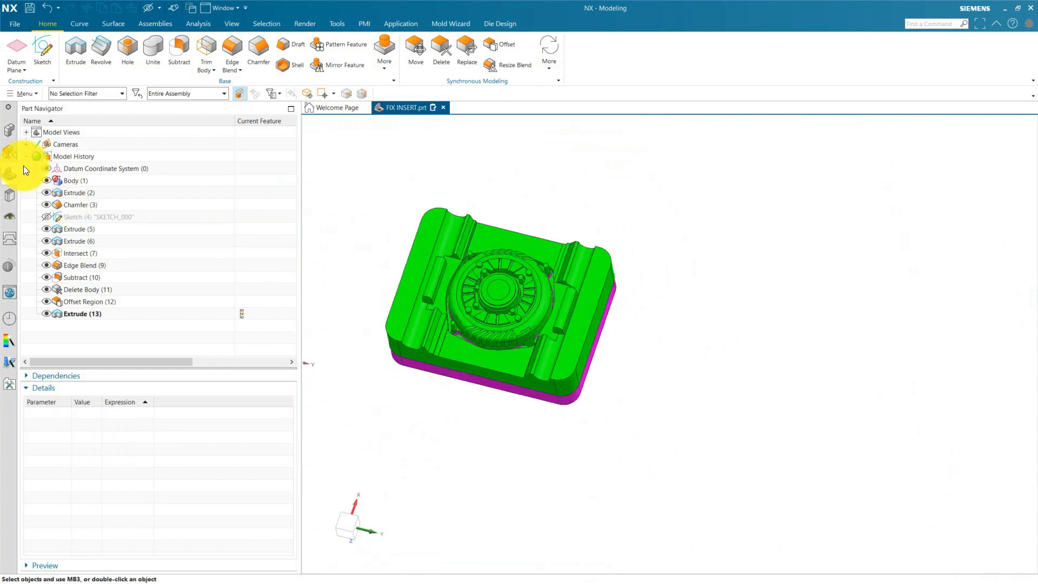
click(9, 130)
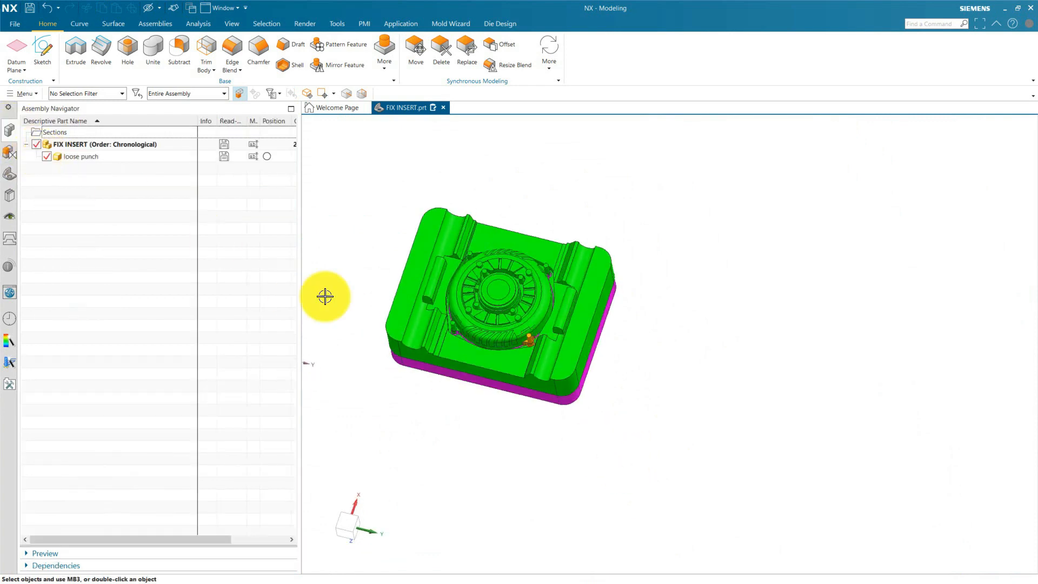
scroll(521, 366, up, 5)
mouse_move(638, 387)
middle_down()
mouse_move(630, 420)
mouse_move(672, 391)
mouse_move(667, 352)
mouse_move(691, 337)
mouse_move(620, 413)
mouse_move(627, 395)
middle_up()
scroll(626, 407, down, 4)
scroll(611, 306, up, 4)
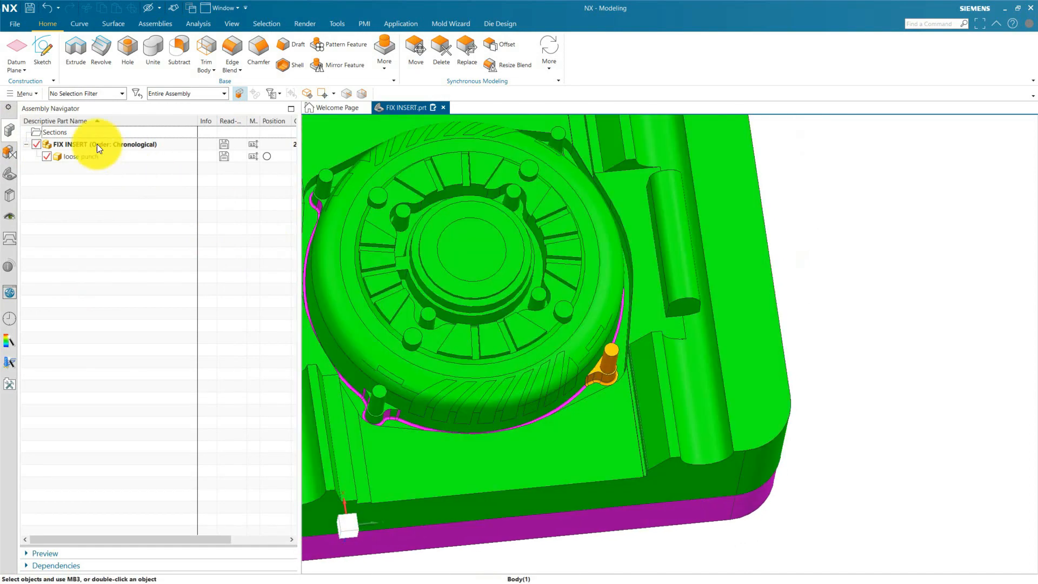
Toggle the visibility of the FIX INSERT assembly and leave the loose punch component hidden.
click(46, 157)
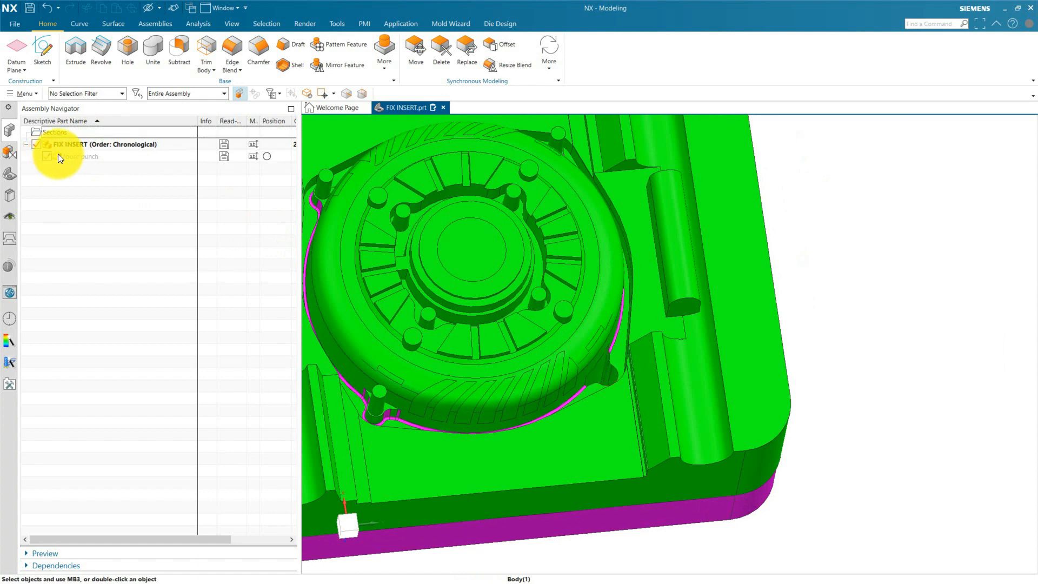
click(36, 144)
click(36, 143)
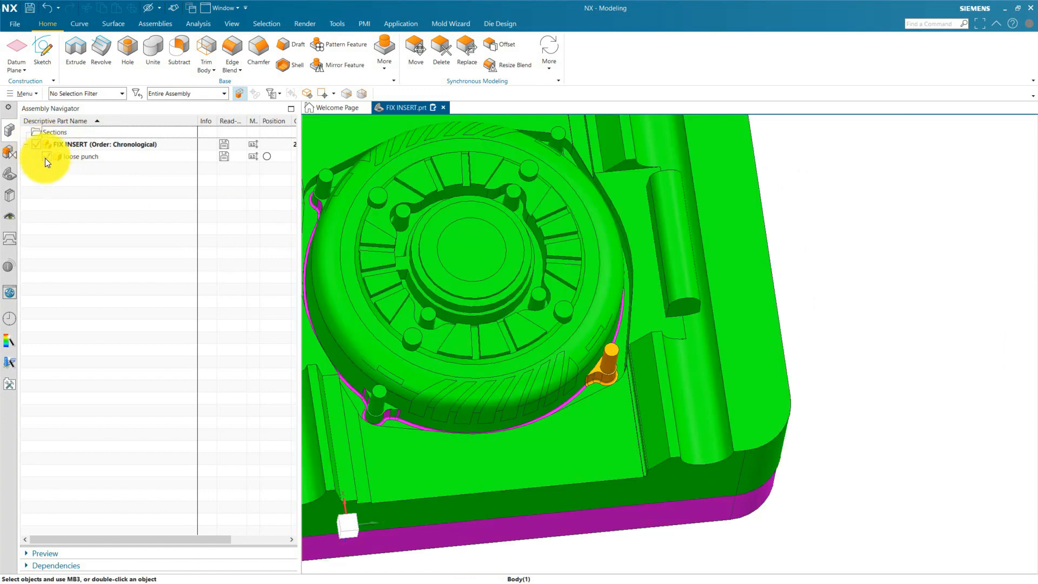
click(45, 158)
click(45, 158)
click(46, 157)
Turn off timestamp order in the FIX INSERT feature history and inspect the core around the pin pocket.
click(11, 174)
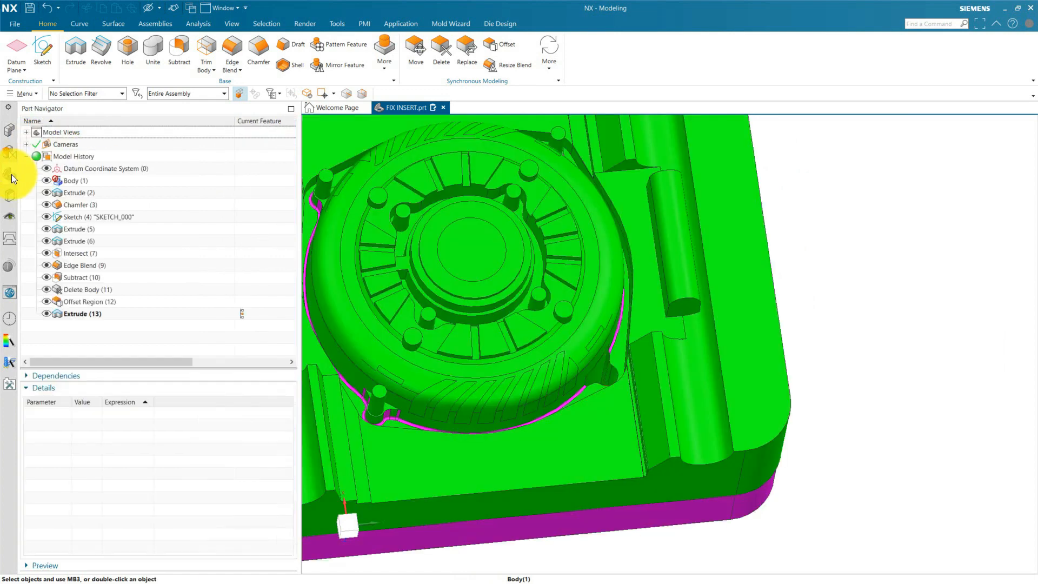
scroll(593, 296, down, 5)
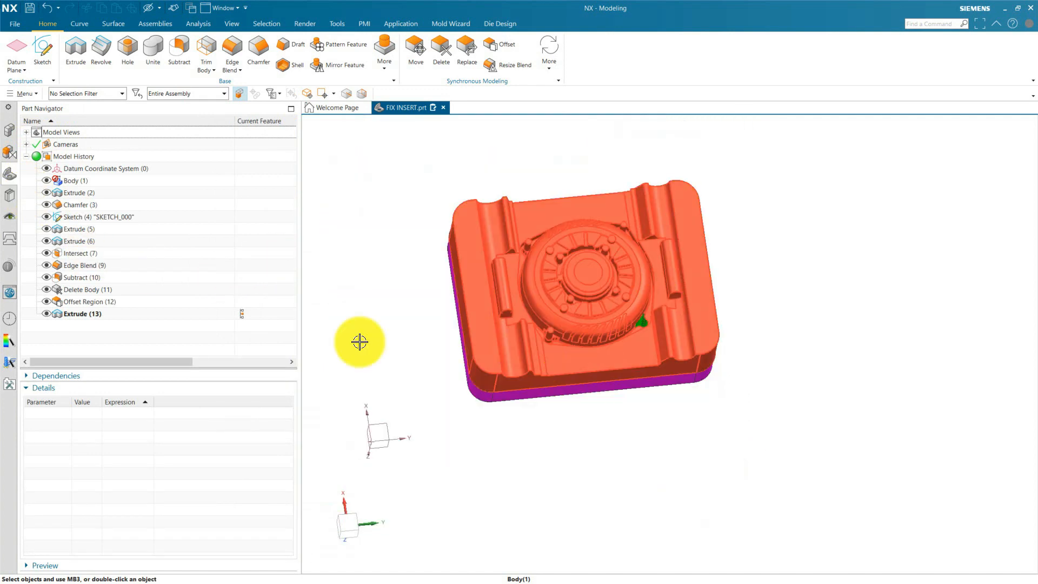
right_click(147, 314)
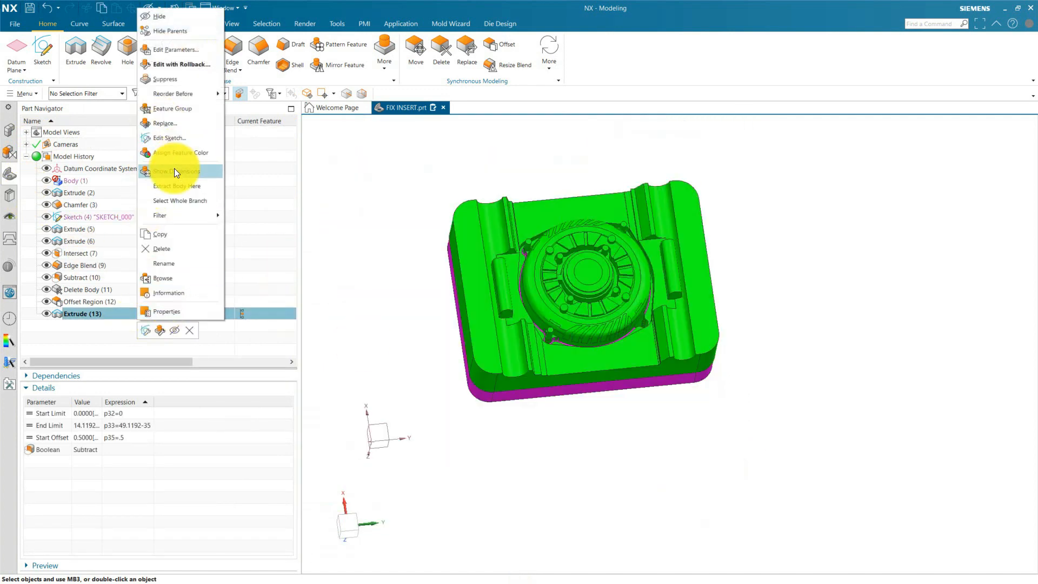
right_click(43, 326)
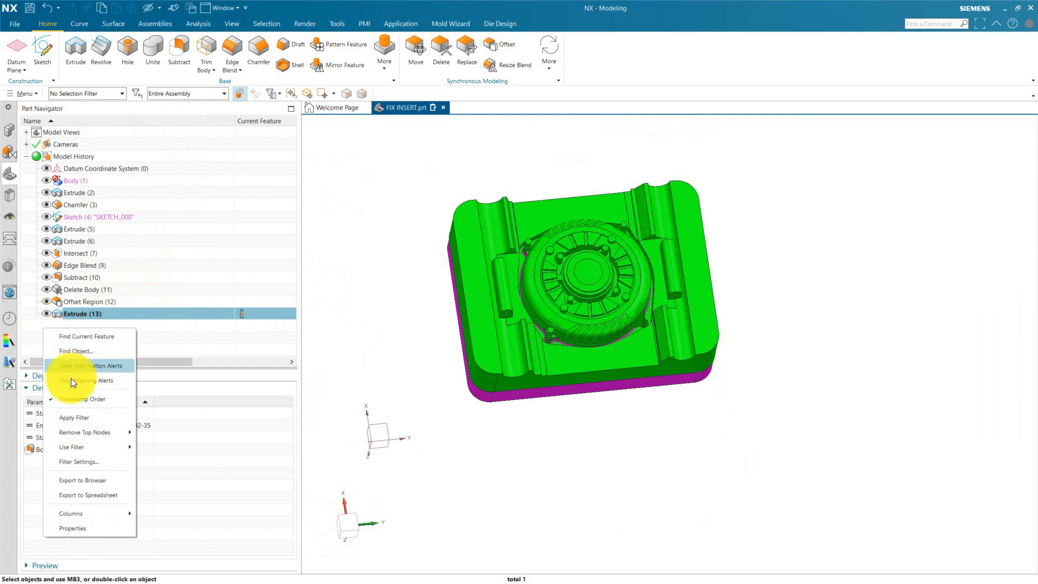
click(68, 394)
scroll(631, 335, up, 5)
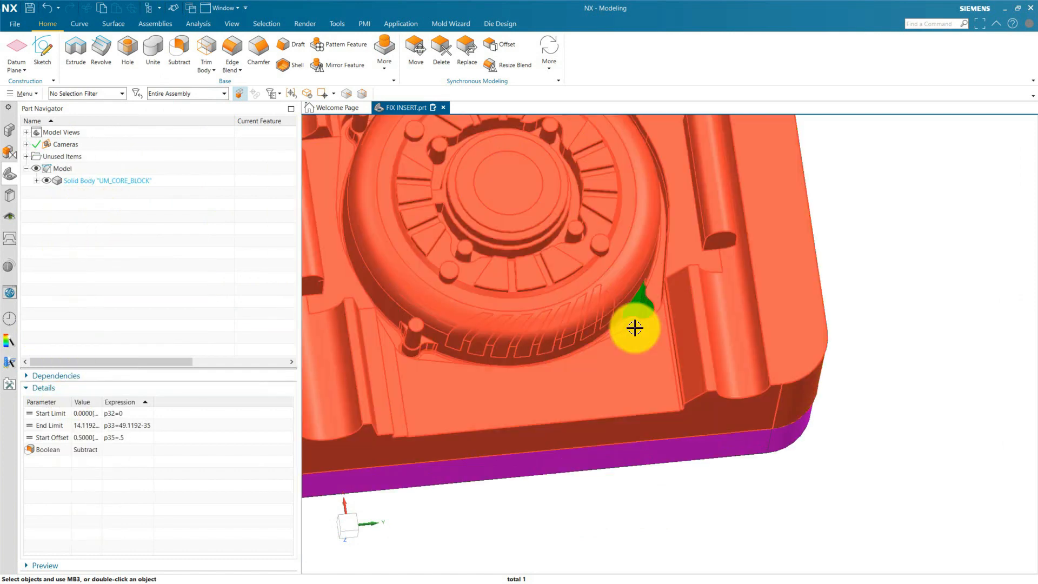
middle_drag(679, 337, 631, 408)
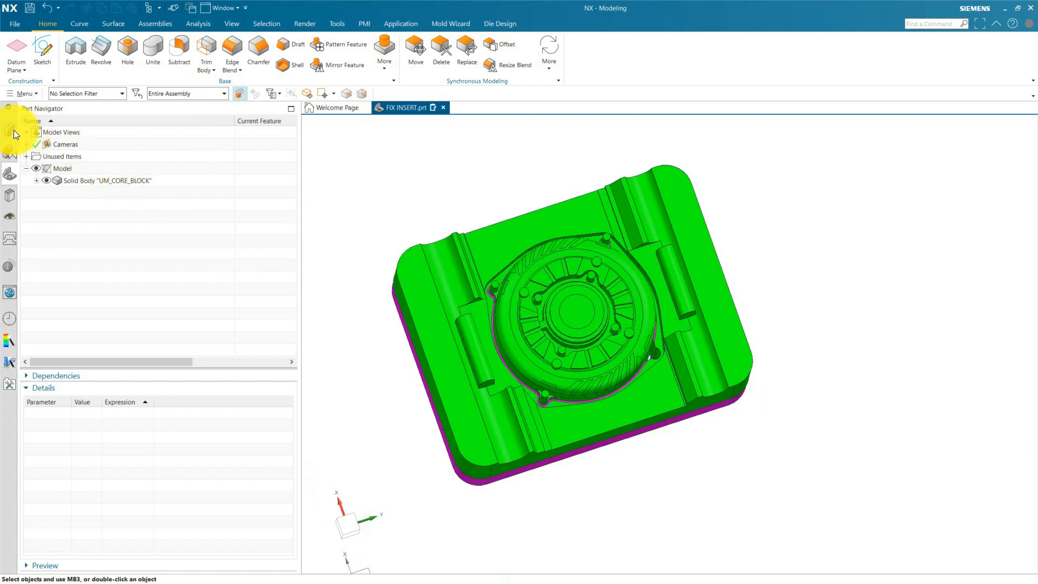
Make loose punch the work part and turn off Fix at Current Timestamp for its Linked Body (1).
click(13, 130)
double_click(60, 154)
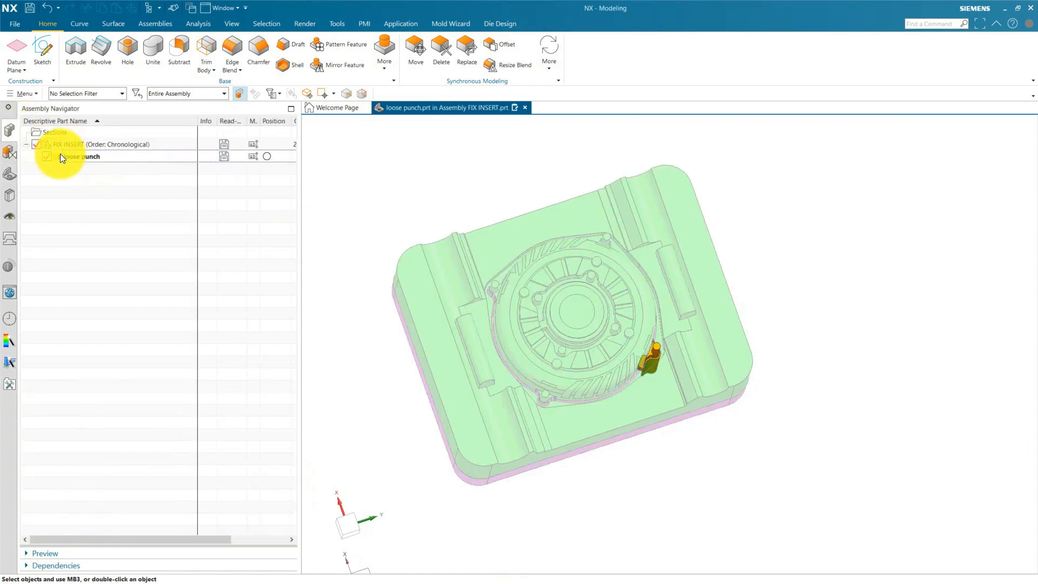
click(10, 173)
double_click(83, 182)
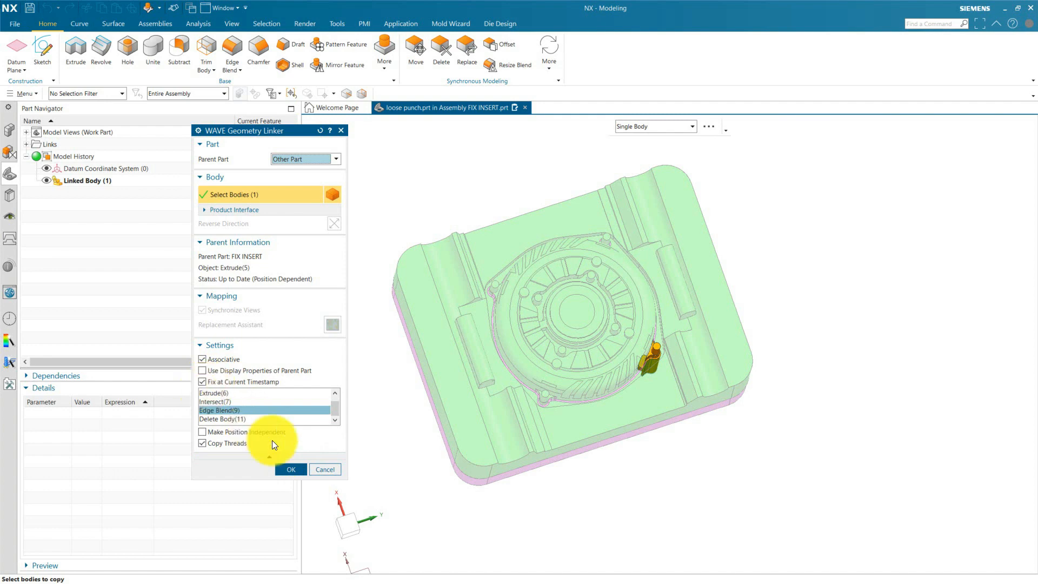
click(206, 382)
click(287, 468)
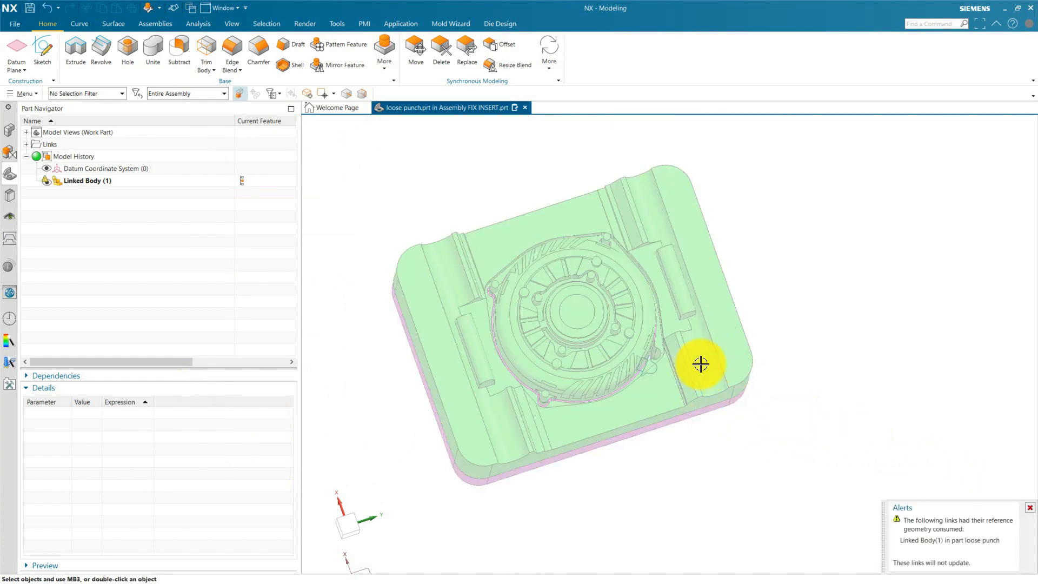
Make FIX INSERT the work part and list its features in timestamp order.
click(8, 128)
double_click(63, 142)
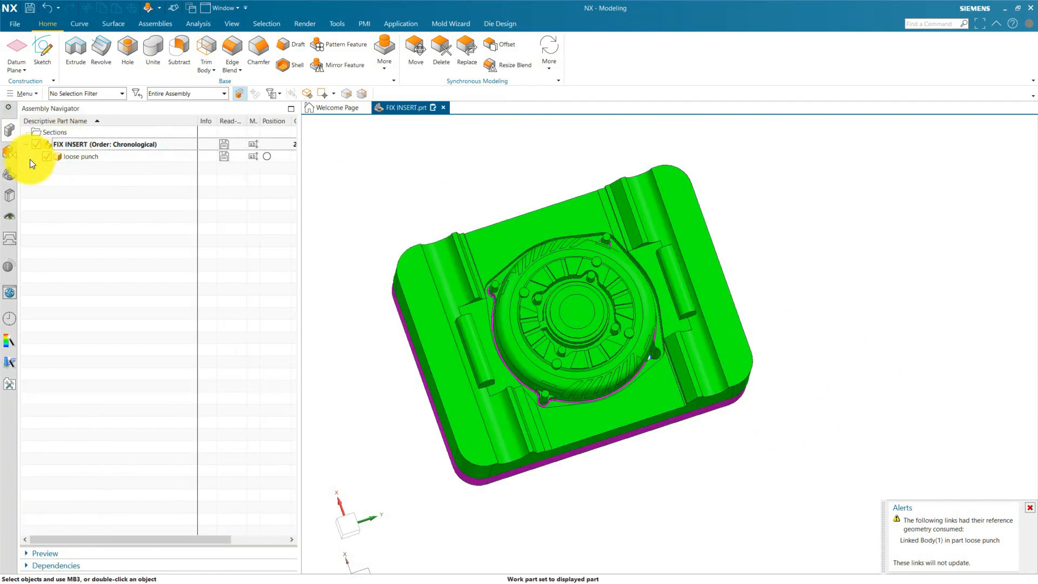
click(8, 174)
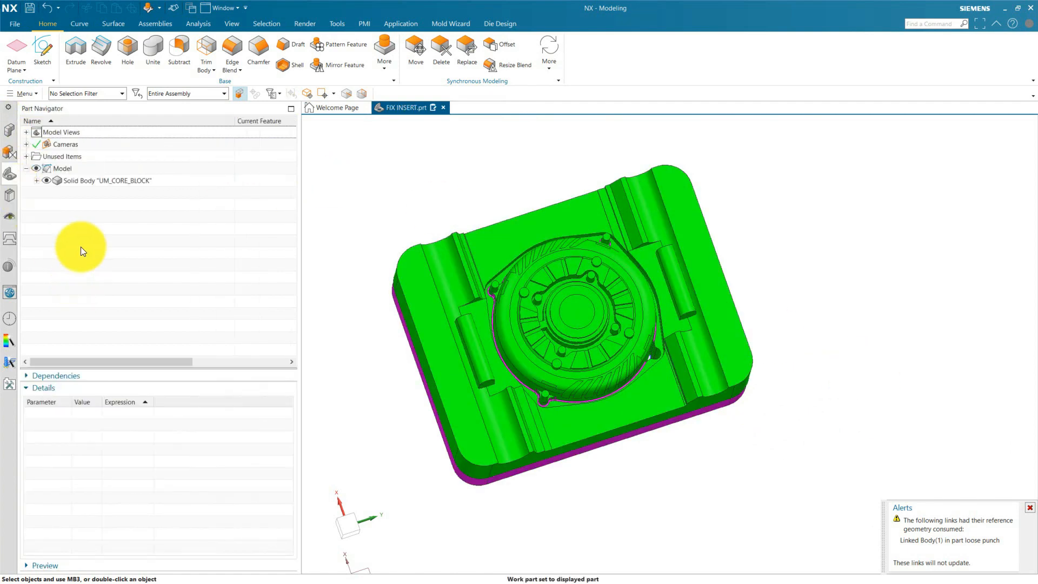
right_click(64, 207)
click(96, 291)
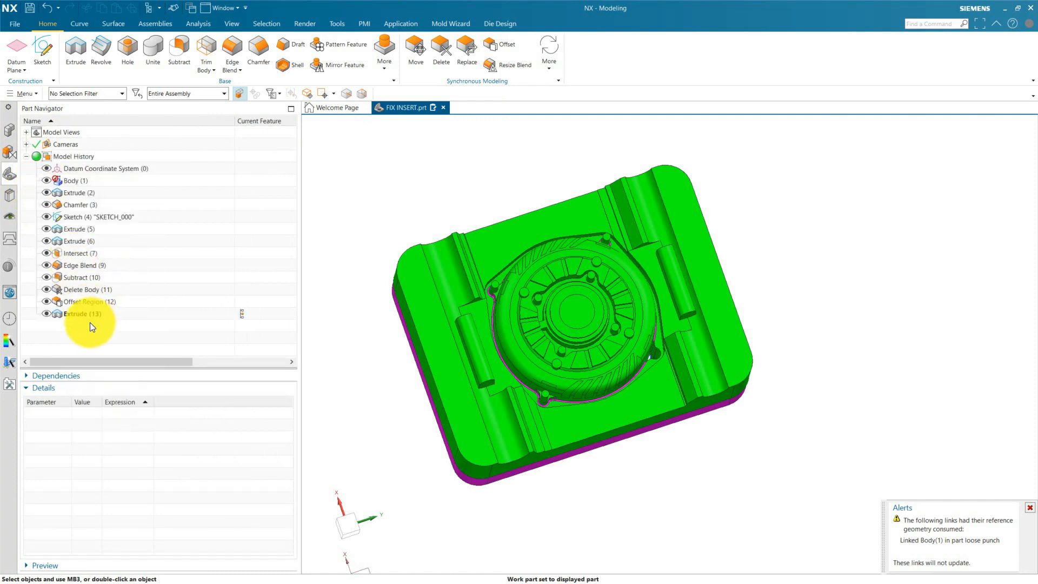
Delete the Delete Body (11) feature from the FIX INSERT history.
click(77, 288)
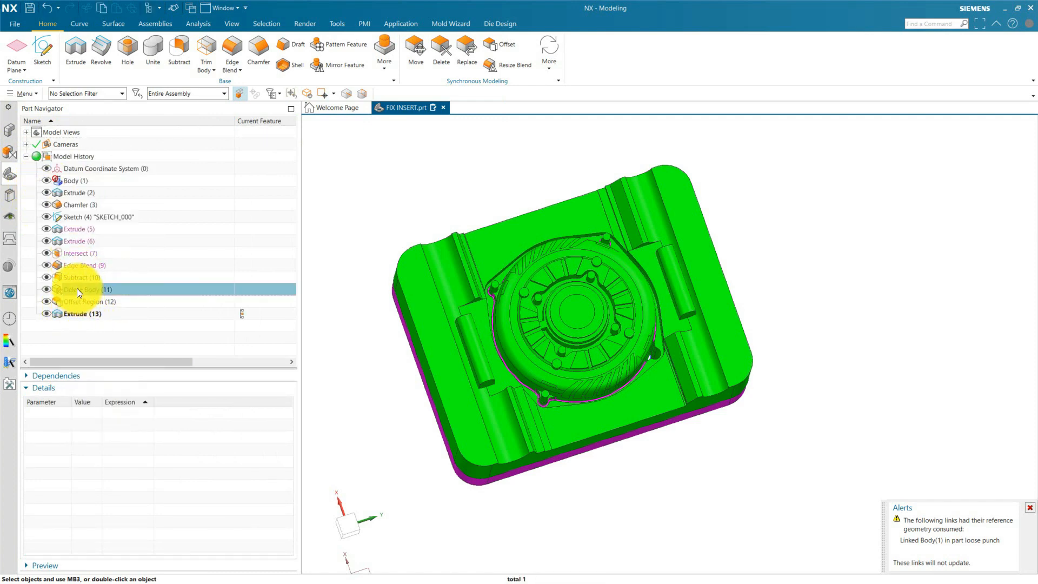
right_click(76, 288)
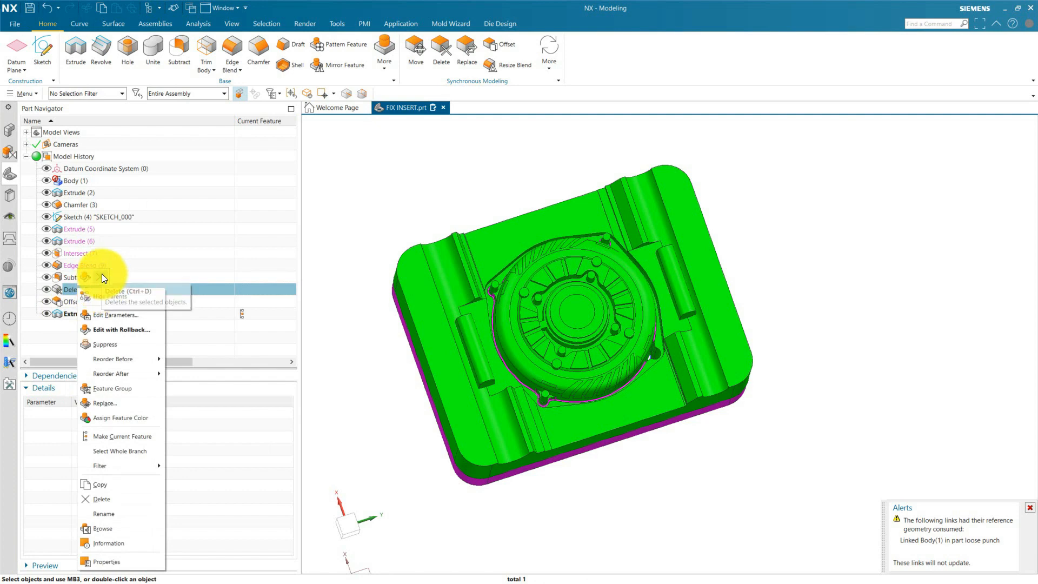
key(Escape)
Activate loose punch to check its Linked Body (1), and return to FIX INSERT as the work part with its feature history shown.
click(8, 129)
double_click(63, 156)
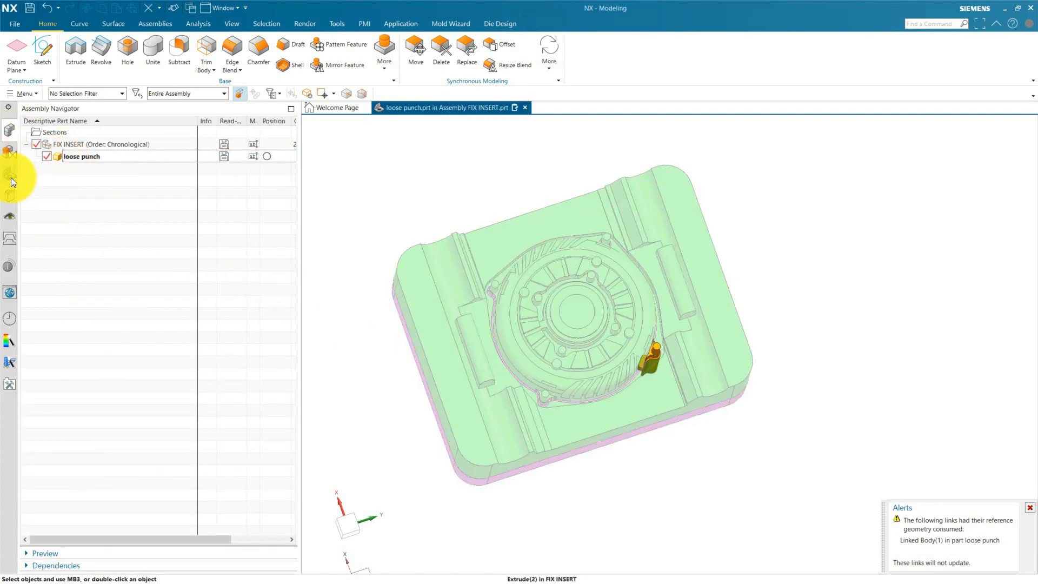
click(10, 174)
click(83, 180)
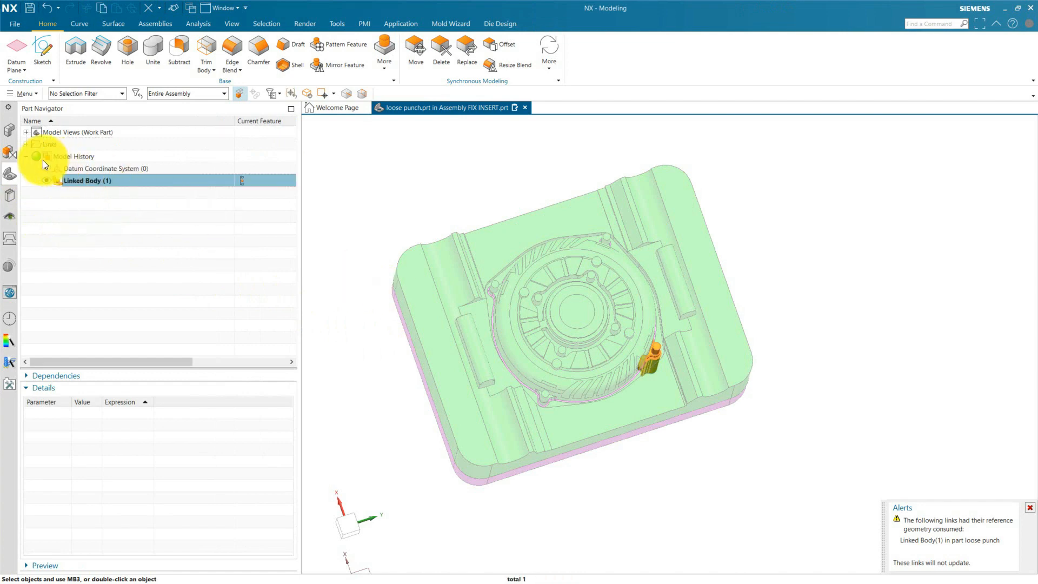
click(10, 132)
double_click(77, 145)
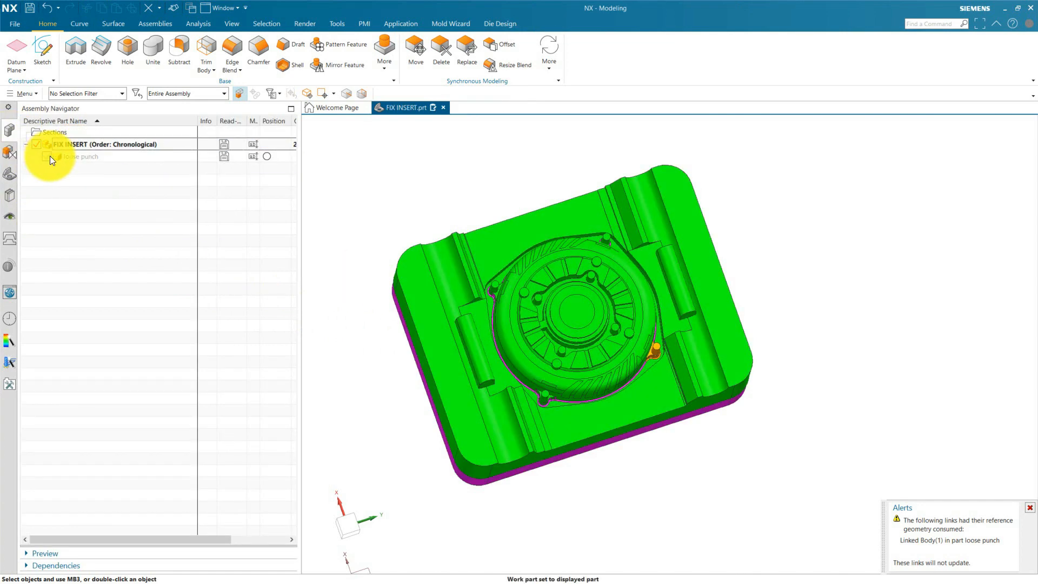
click(10, 174)
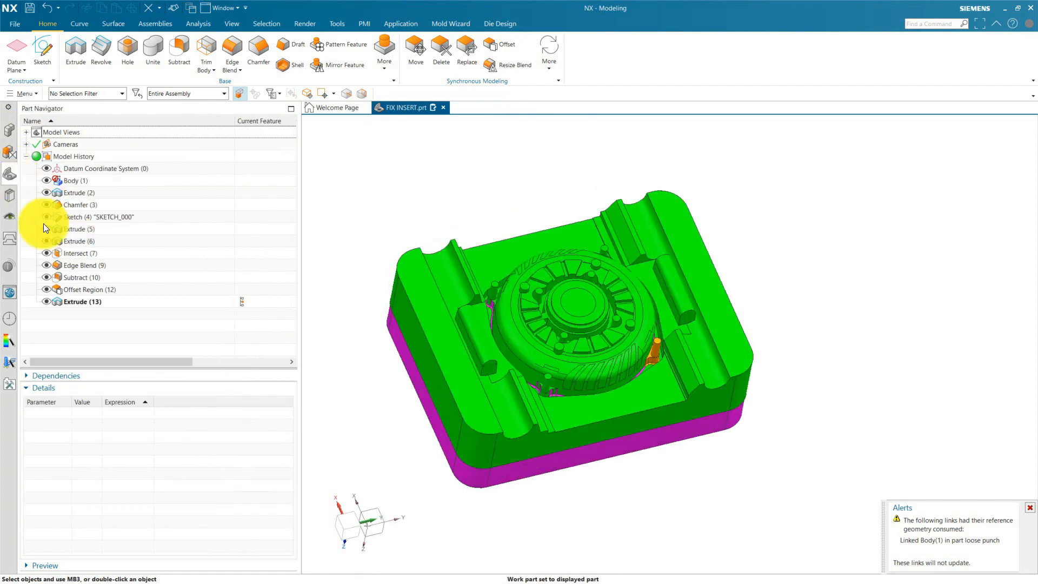
Hide the orange pin insert body temporarily and inspect the clearance pocket in the core.
scroll(637, 368, up, 5)
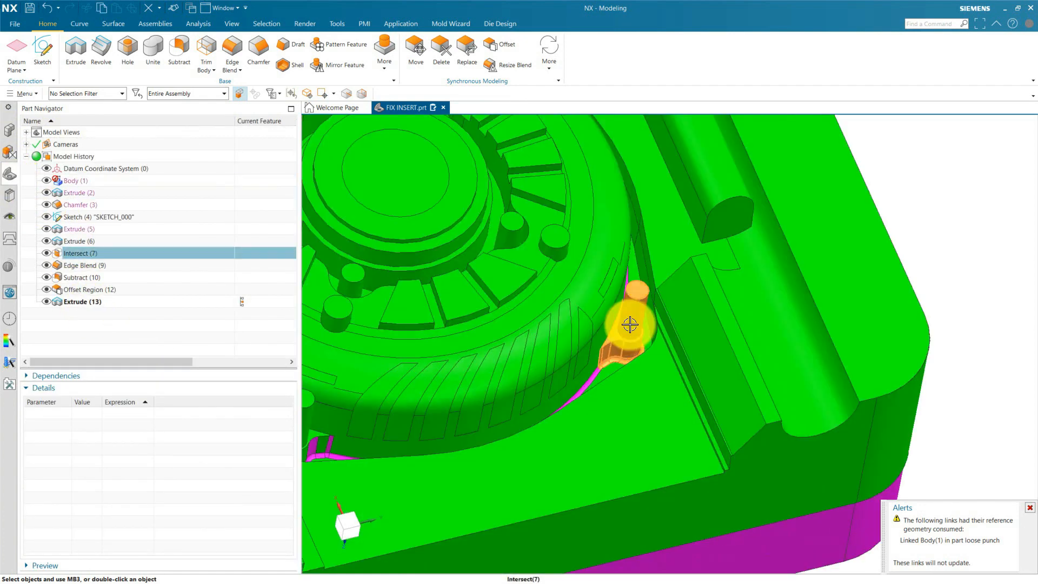
click(629, 324)
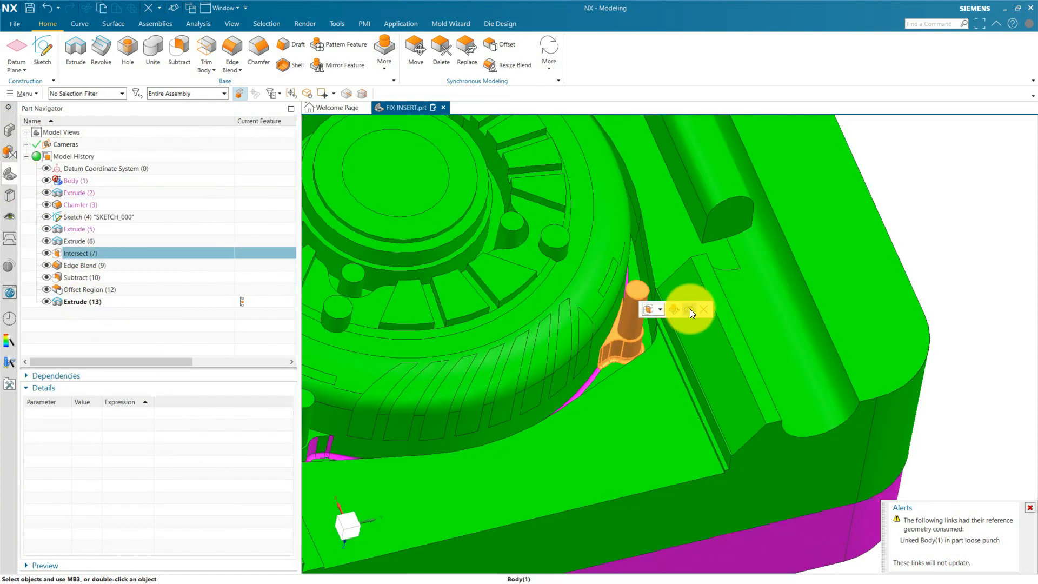
click(688, 309)
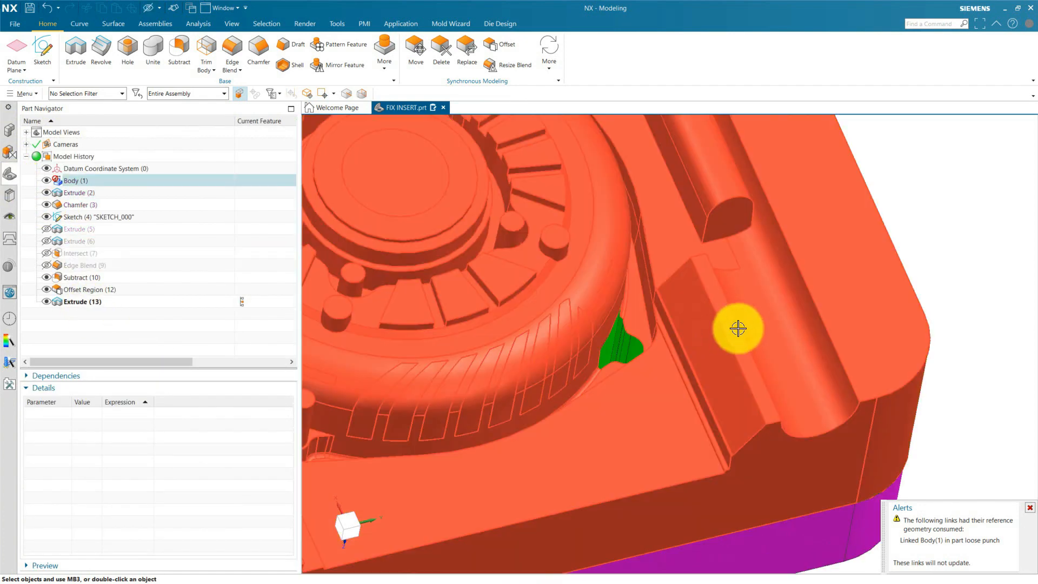
scroll(740, 323, down, 4)
middle_drag(813, 343, 804, 371)
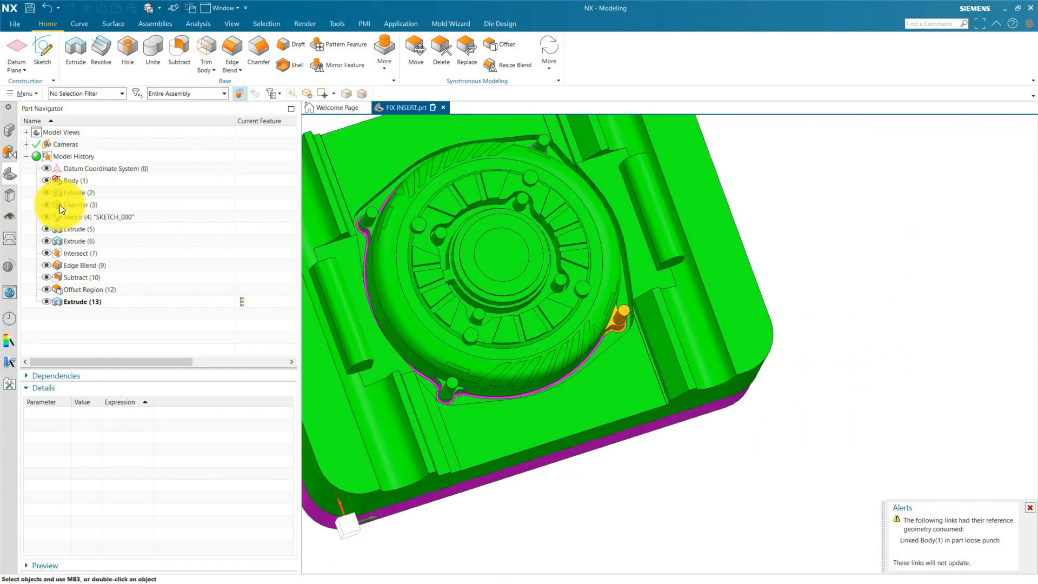
Hide the FIX INSERT bodies and show only the loose punch component.
click(15, 129)
click(37, 145)
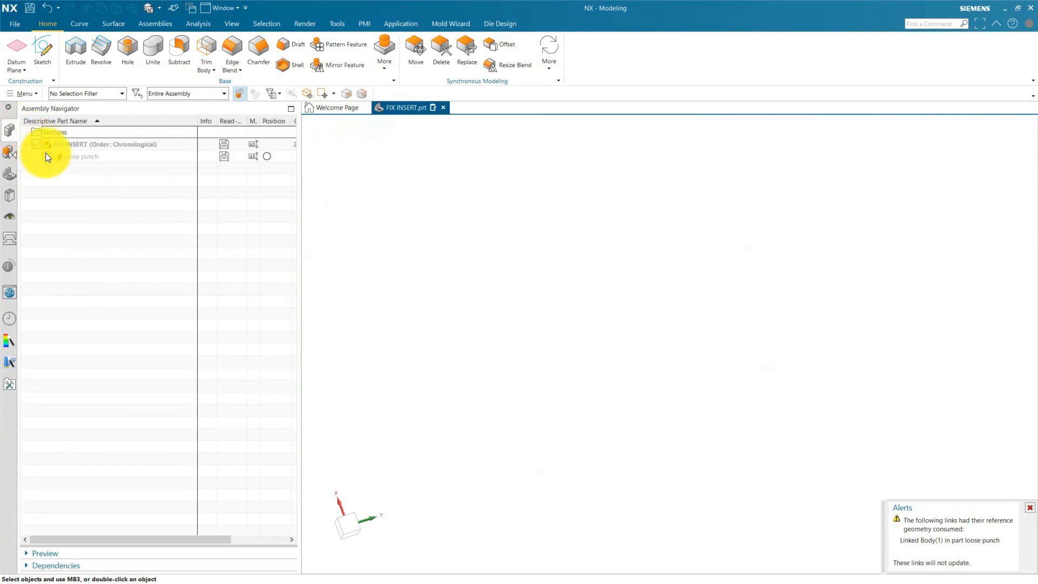
click(46, 155)
scroll(626, 375, up, 3)
Change the display color of the loose punch component to purple.
key(ctrl+j)
click(594, 334)
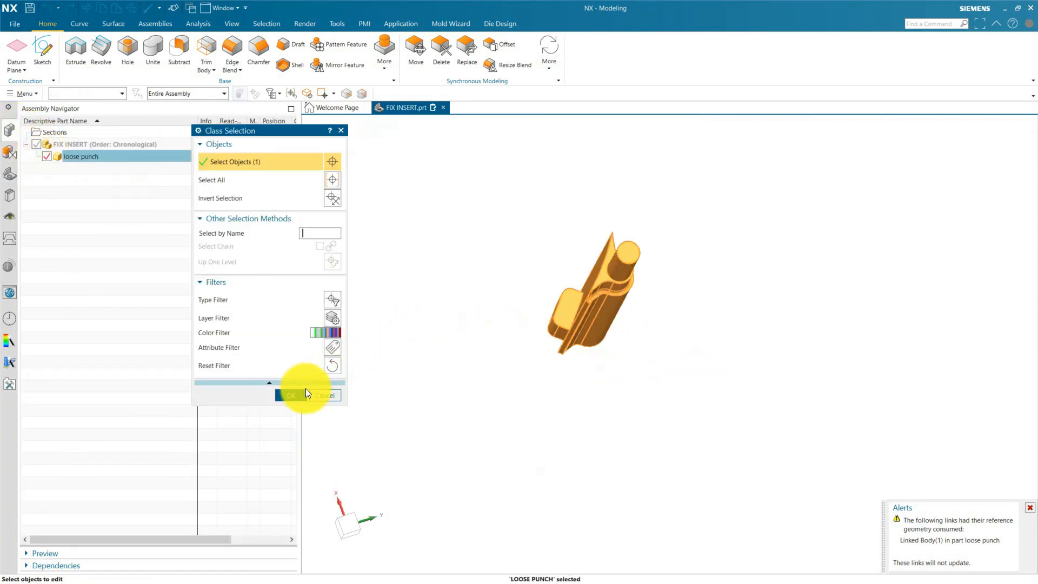
click(292, 394)
click(321, 190)
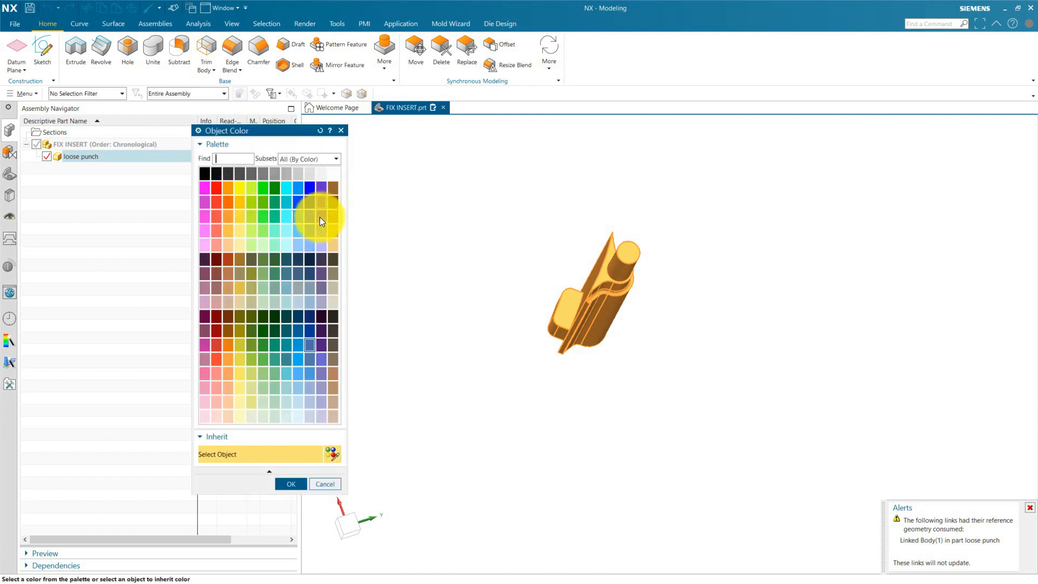
click(321, 188)
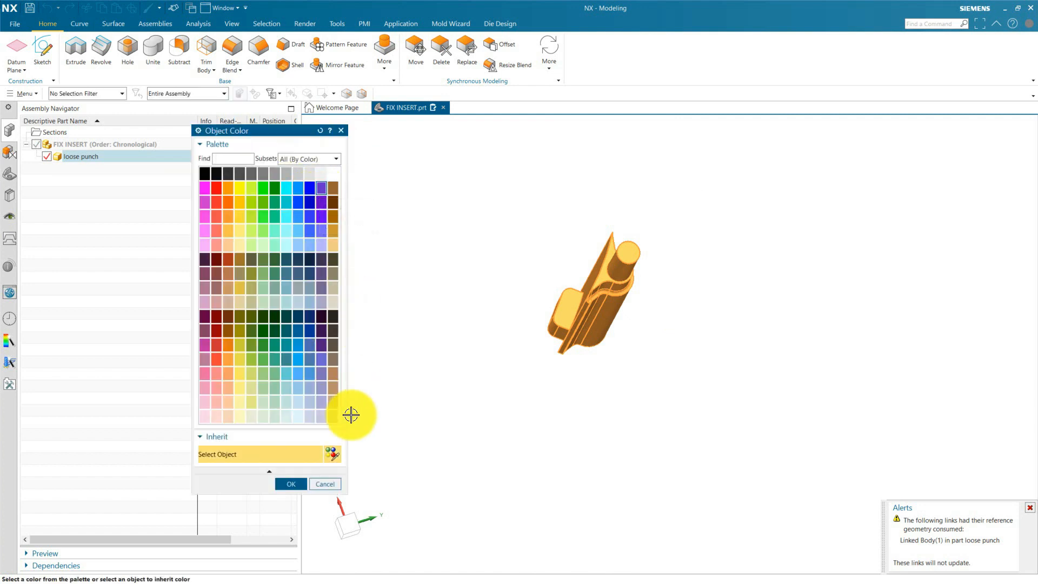
click(294, 482)
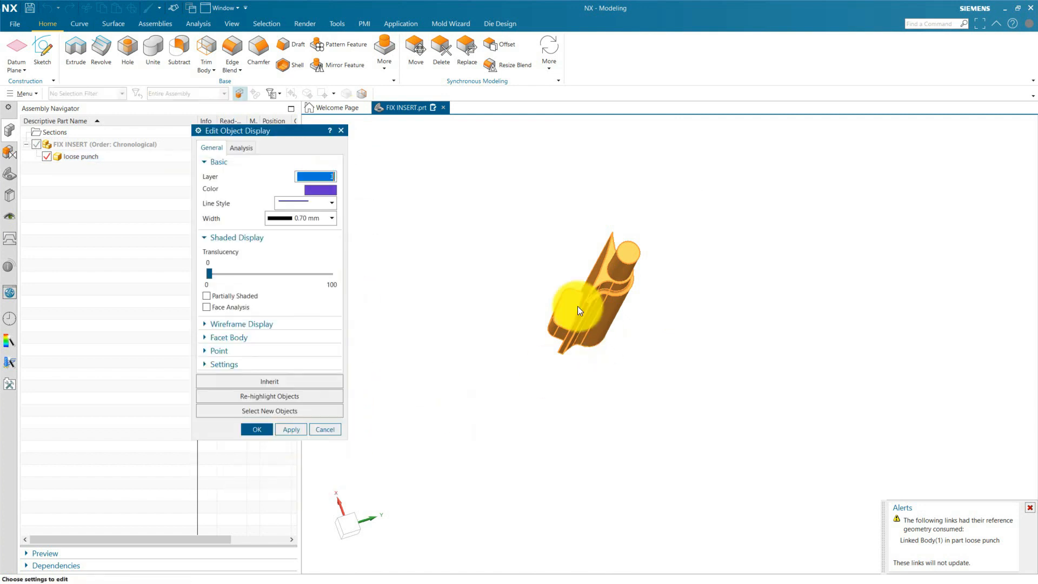
click(291, 433)
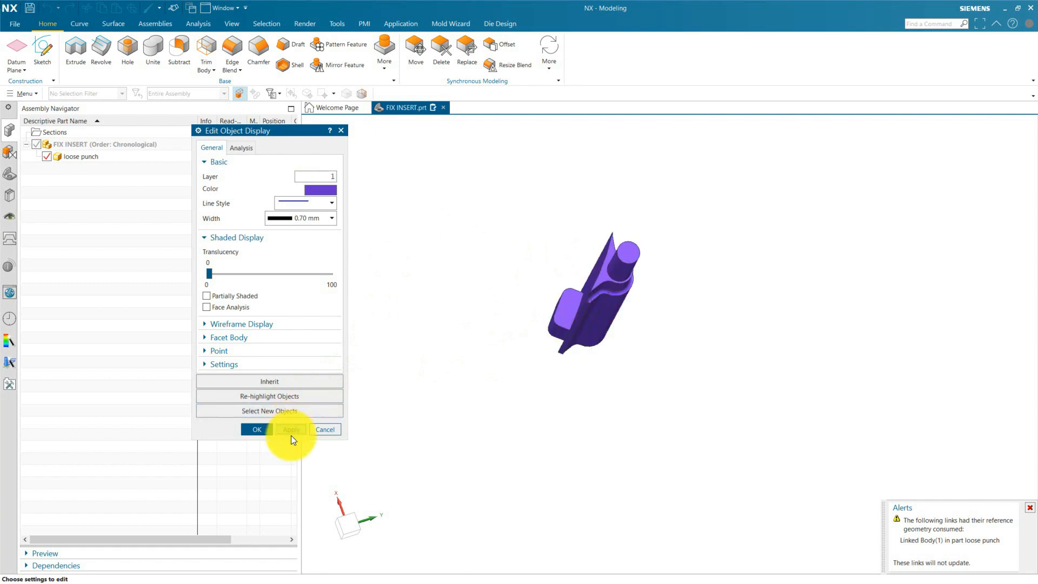
click(258, 429)
Show the FIX INSERT bodies again and hide the loose punch component to expose the original orange pin insert.
middle_drag(588, 354, 605, 362)
double_click(36, 147)
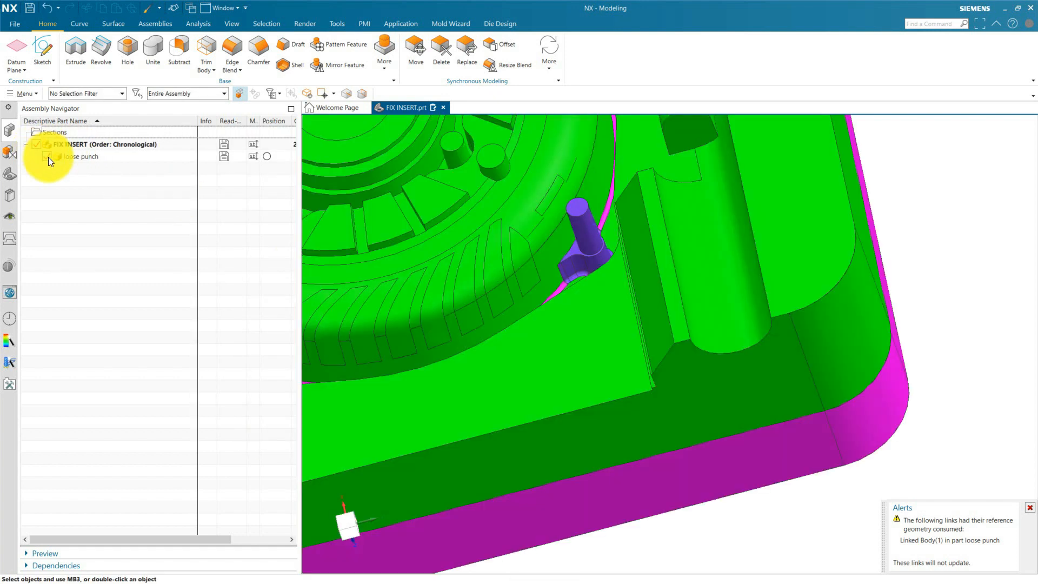
scroll(624, 334, down, 7)
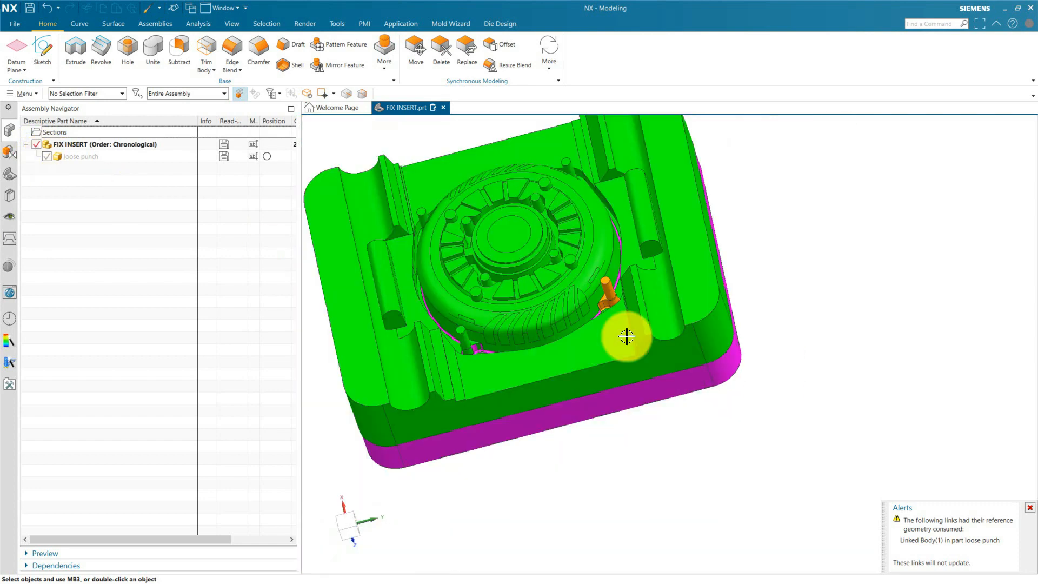
scroll(665, 338, up, 3)
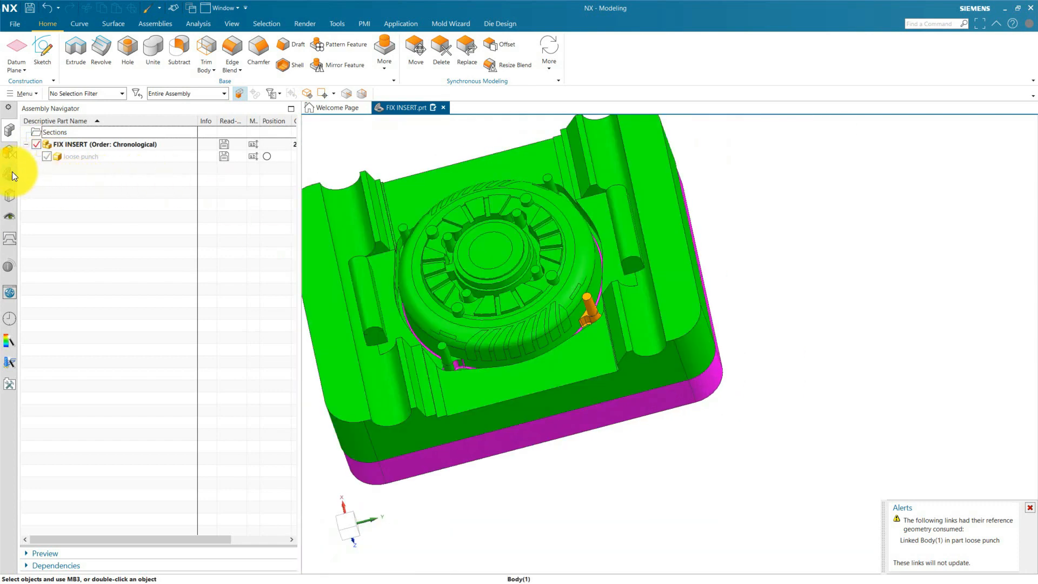
Move the original orange pin insert body in FIX INSERT to layer 12.
click(11, 172)
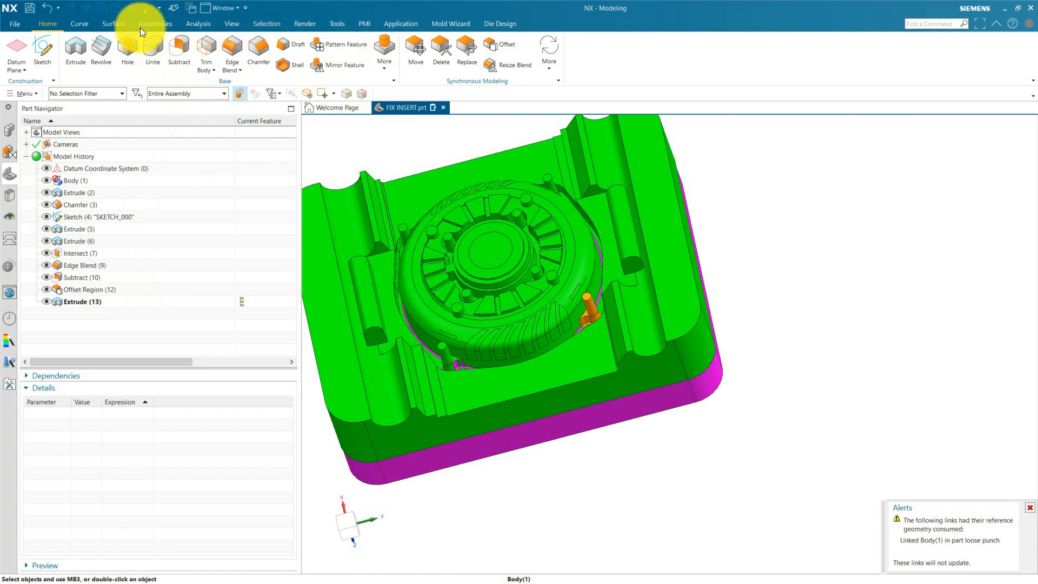
click(231, 24)
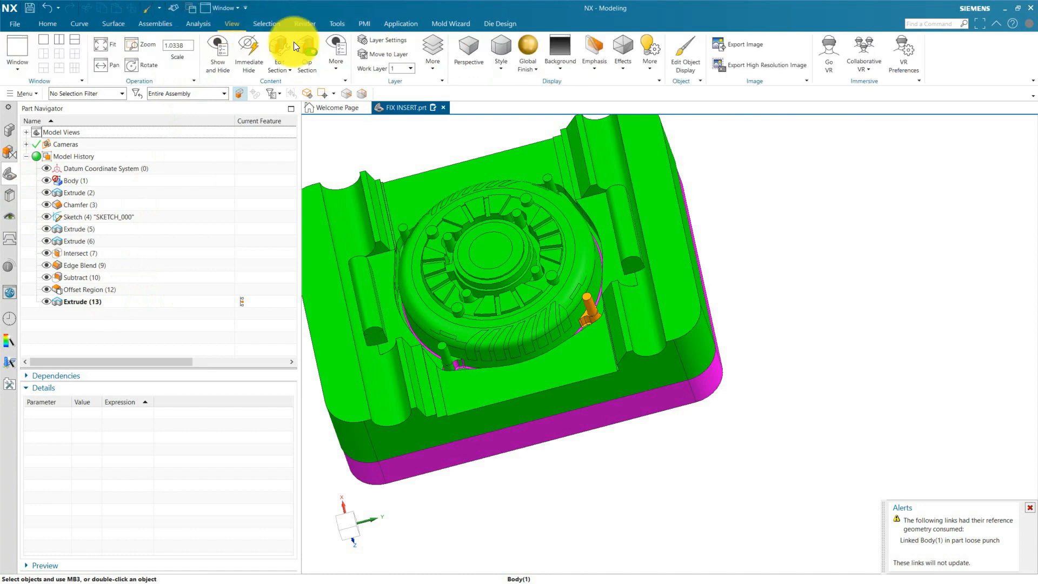
click(389, 52)
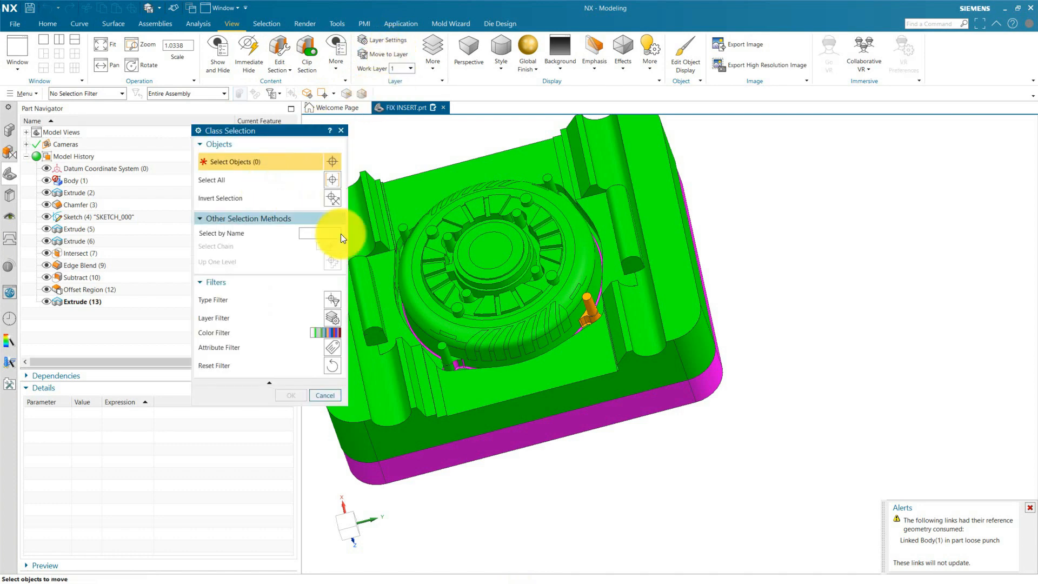
scroll(598, 308, up, 4)
click(593, 308)
click(290, 395)
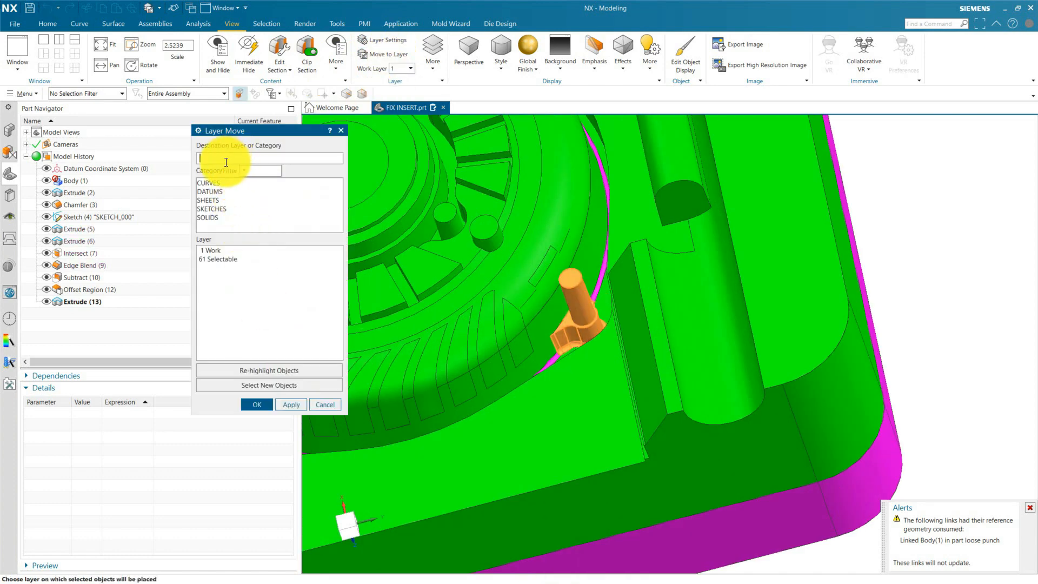
text(12)
click(263, 406)
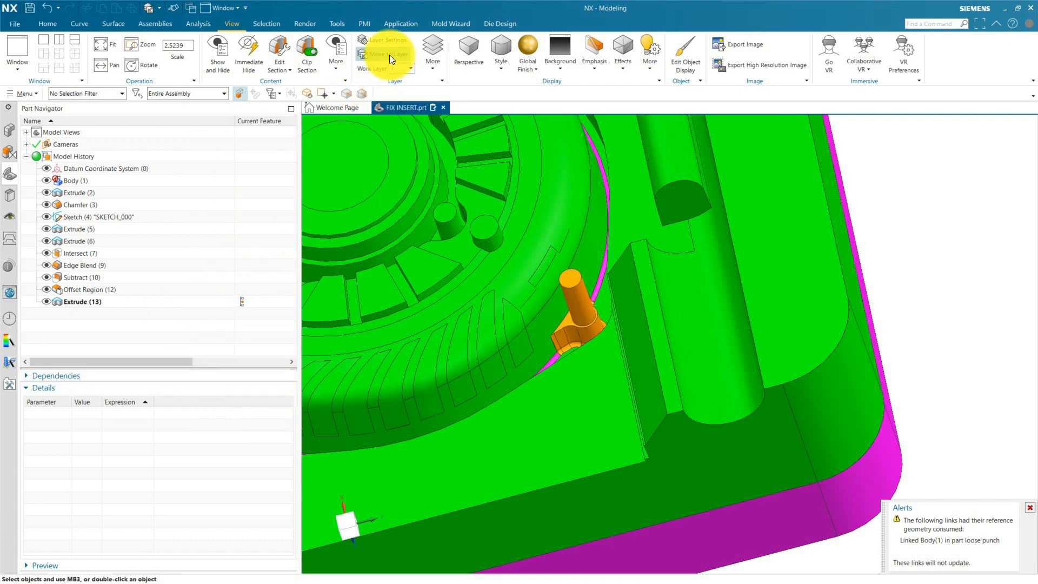
Turn off the visibility of layer 12 so the original orange pin insert is hidden.
click(391, 41)
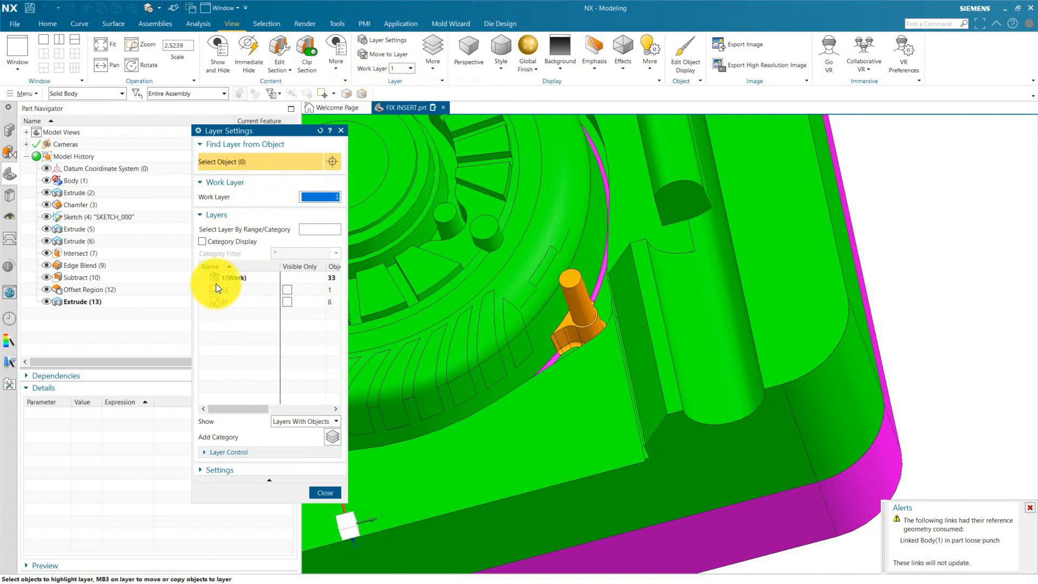
click(214, 290)
click(326, 492)
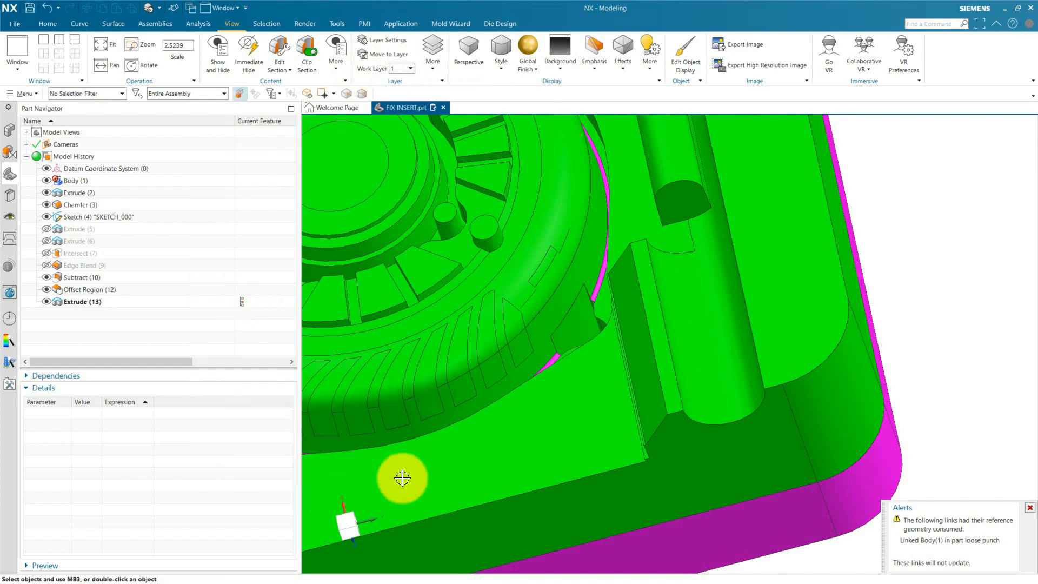
Inspect the hidden loose punch component among the hidden objects and leave without changing any object's visibility.
scroll(528, 447, down, 5)
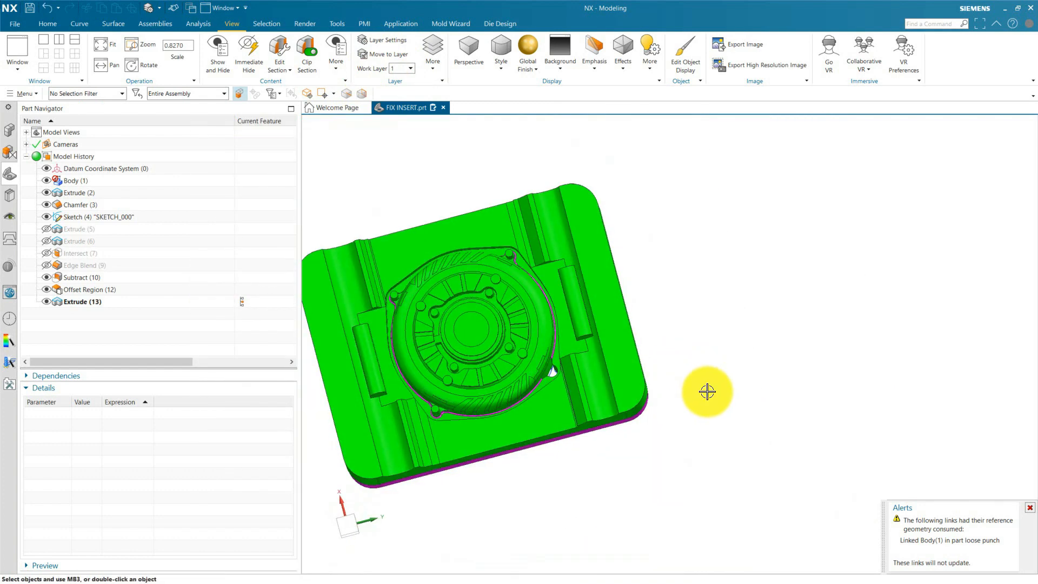
key(ctrl+shift+k)
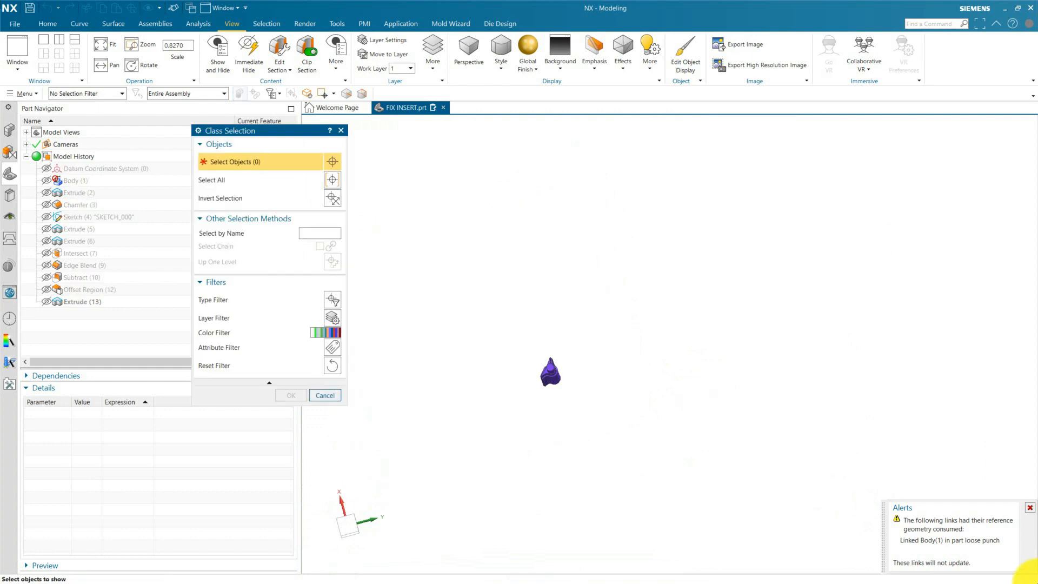
scroll(562, 362, up, 9)
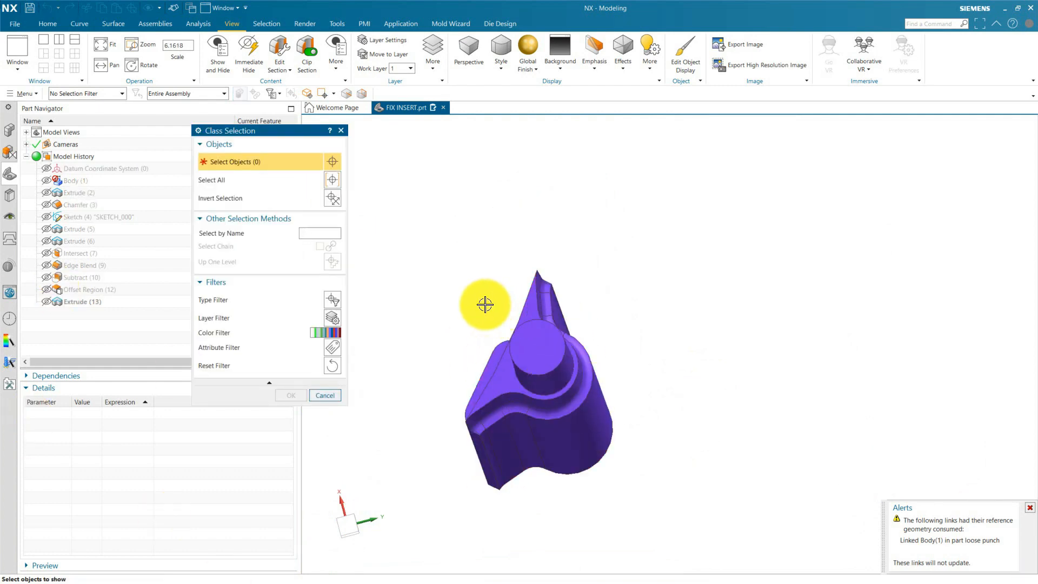
key(Escape)
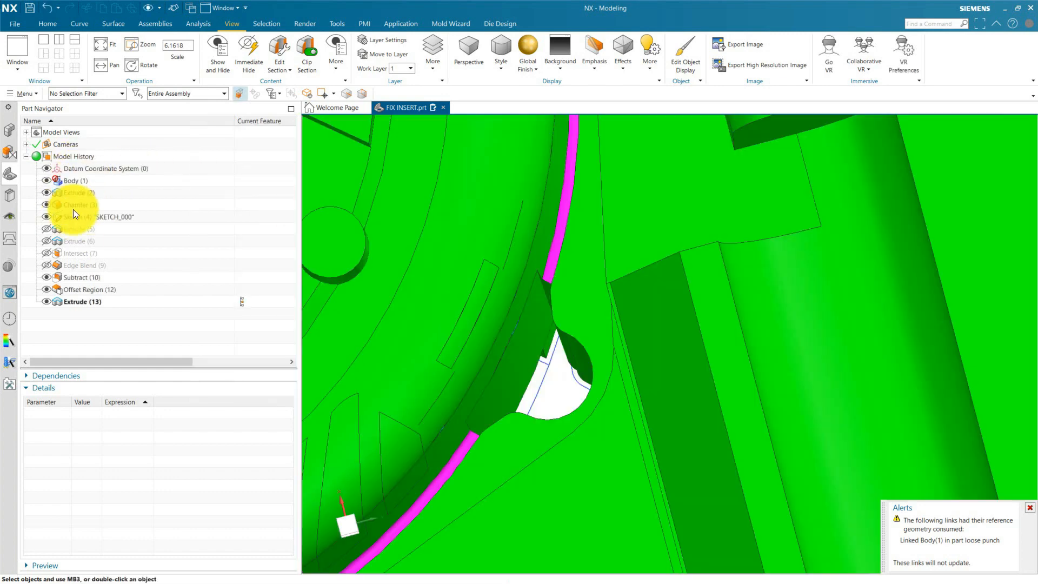
scroll(594, 327, down, 5)
Show the loose punch component and make it the work part.
click(10, 130)
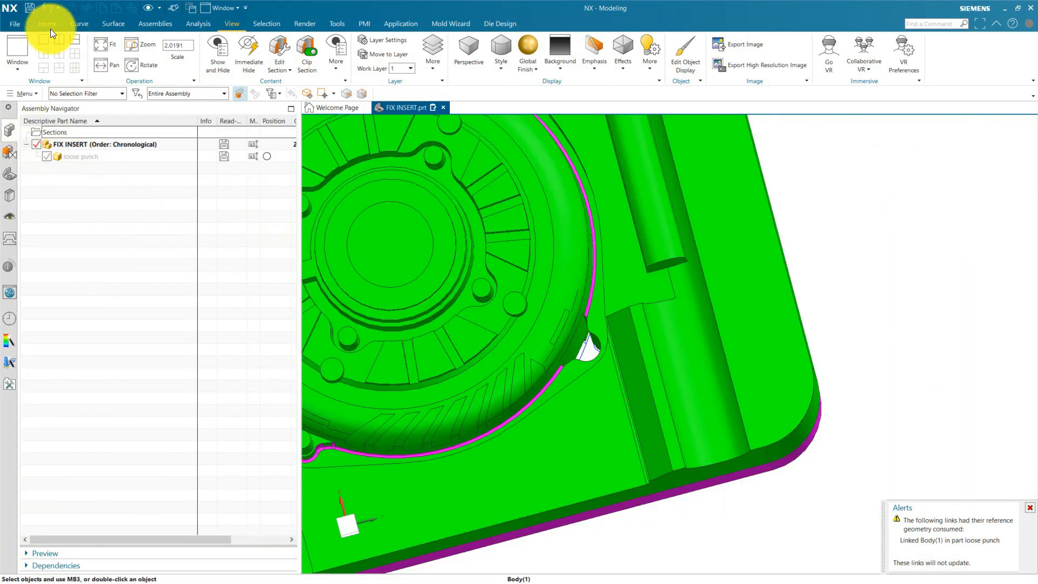
click(48, 24)
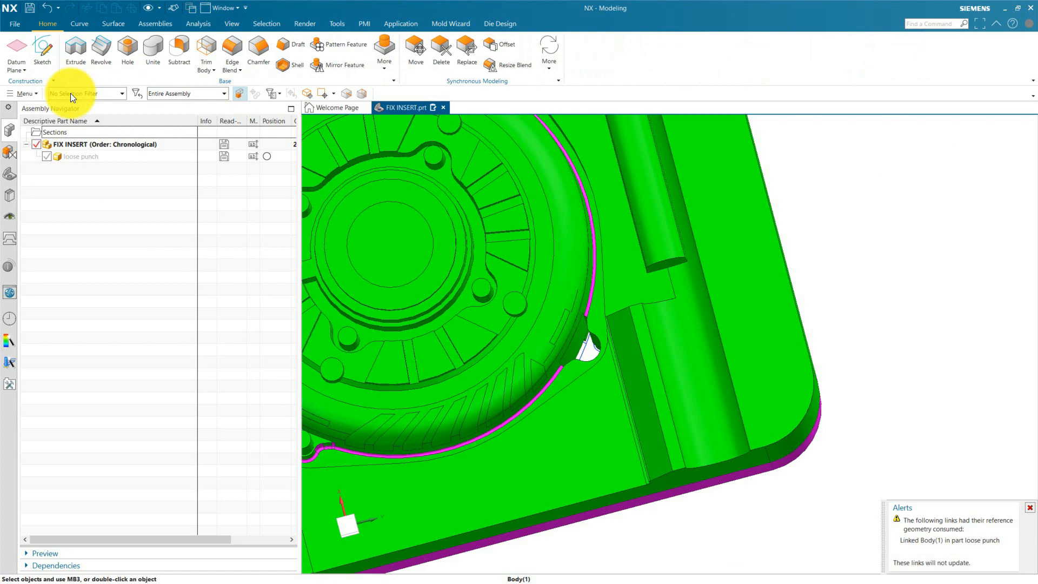
click(50, 157)
click(71, 156)
double_click(71, 157)
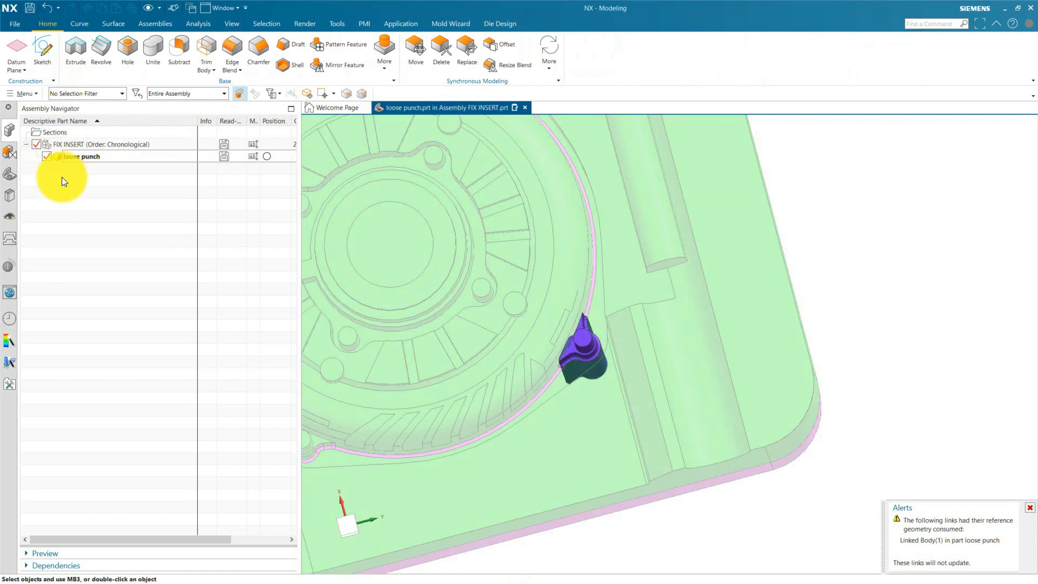
Review the WAVE link settings and parent information of the punch's linked body, keeping the settings as they are.
click(9, 176)
double_click(91, 180)
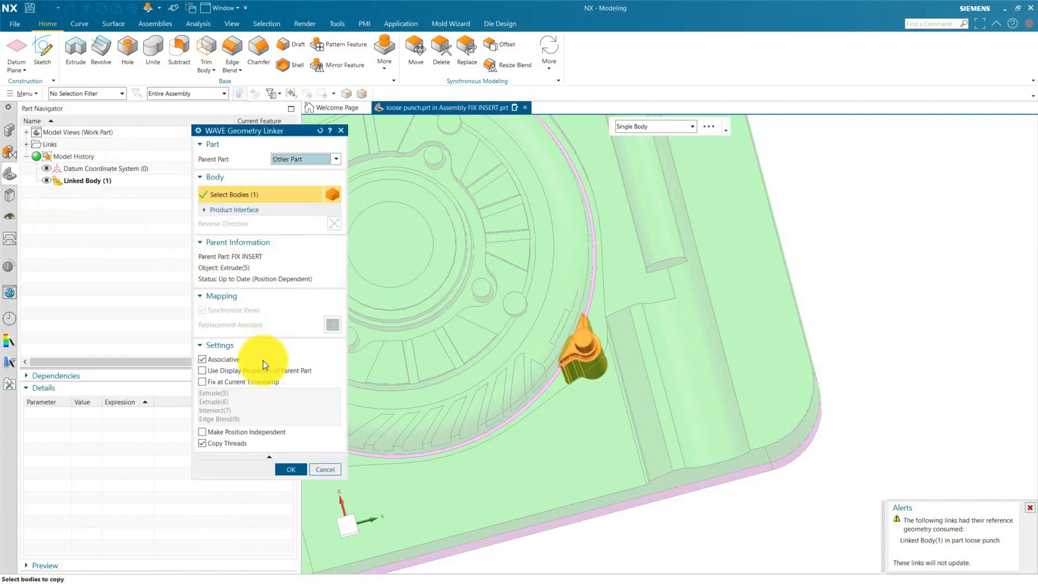
middle_click(229, 381)
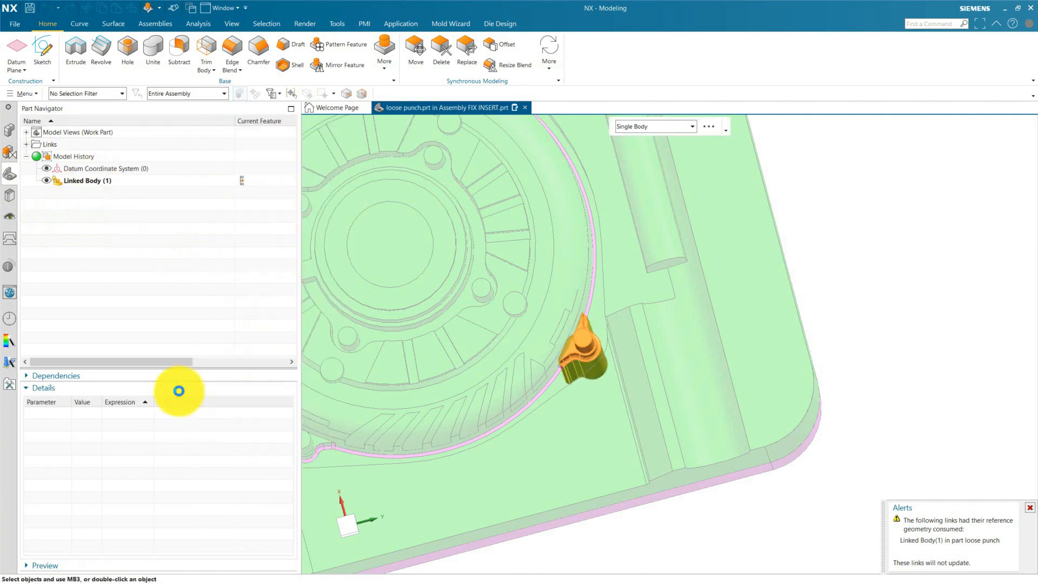
Make FIX INSERT the work part again and dismiss the save reminder without saving.
click(10, 130)
double_click(52, 144)
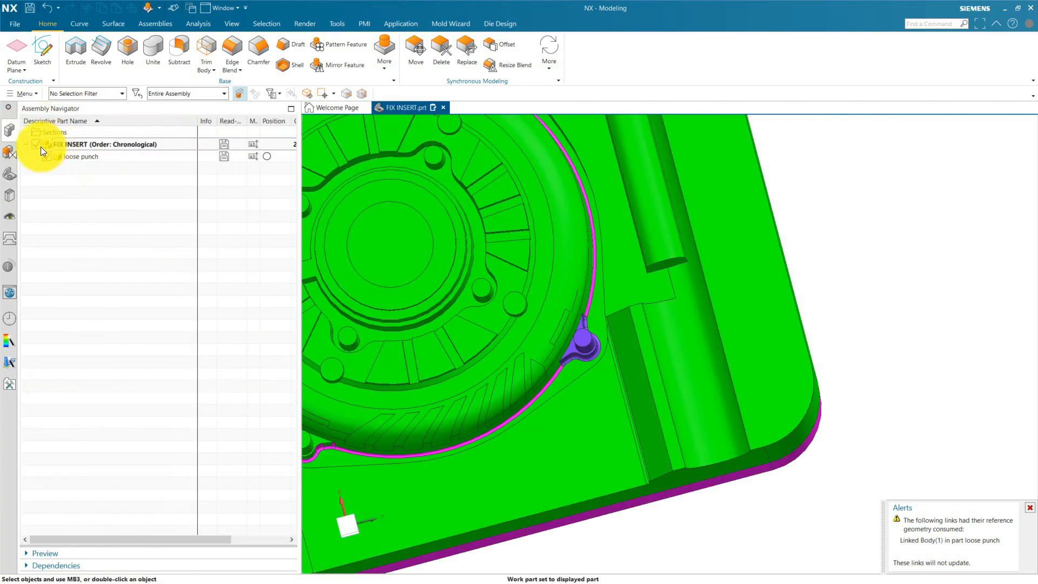
click(11, 179)
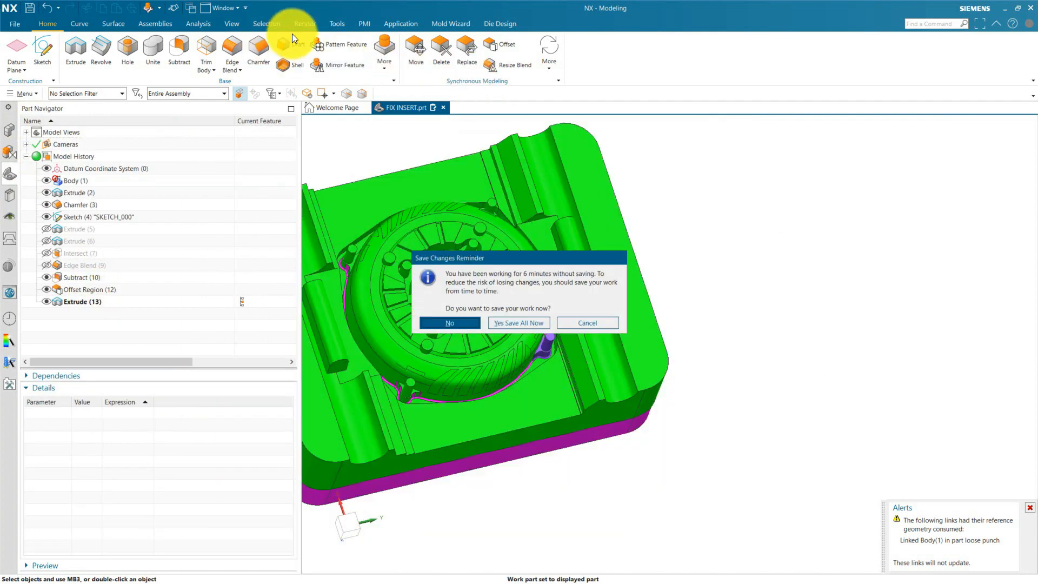
click(589, 322)
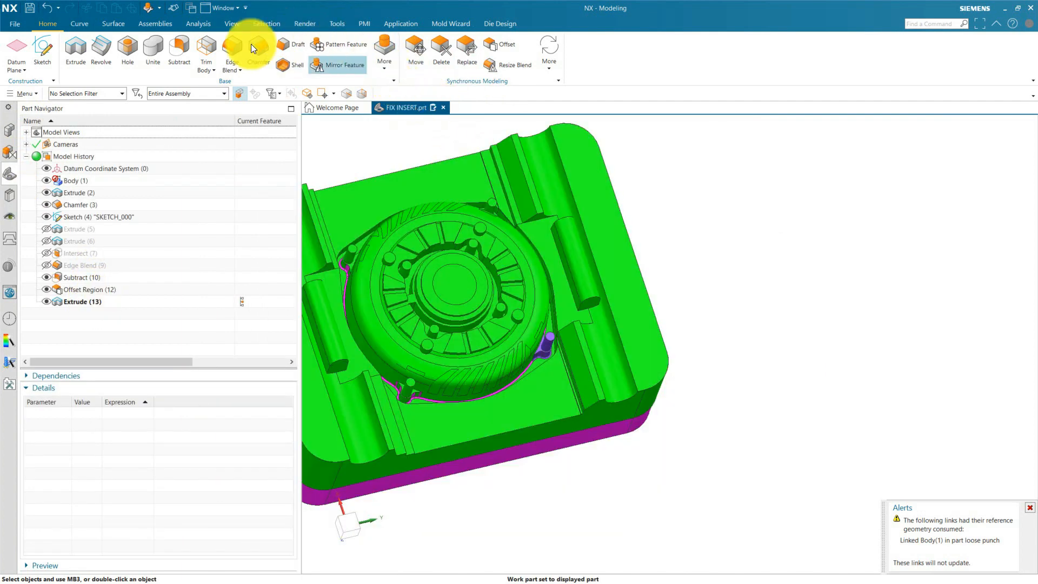
Hide the loose punch component and show the original orange pin insert body, Extrude (5), in FIX INSERT.
click(46, 156)
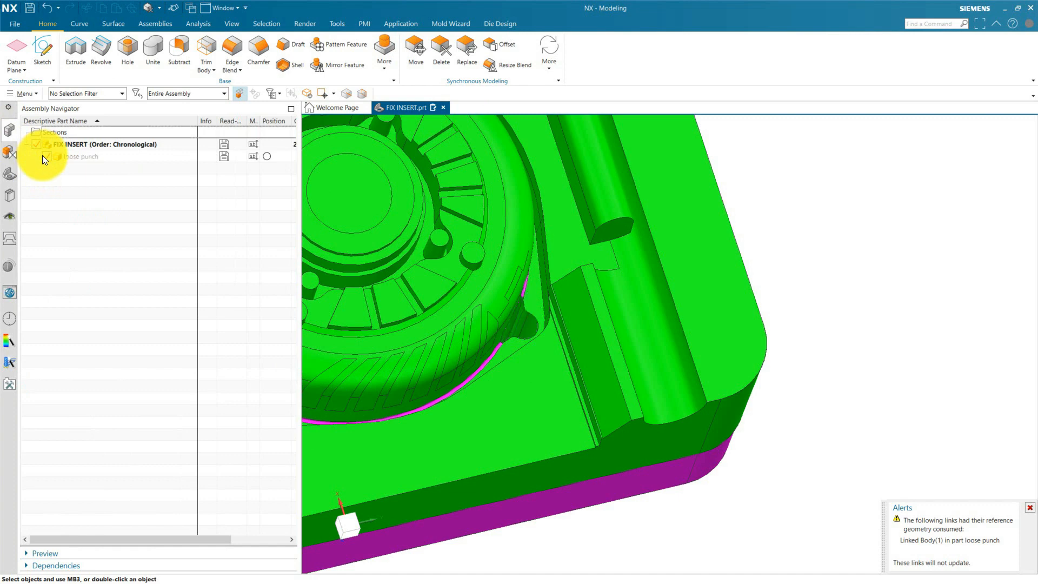
click(73, 144)
click(7, 175)
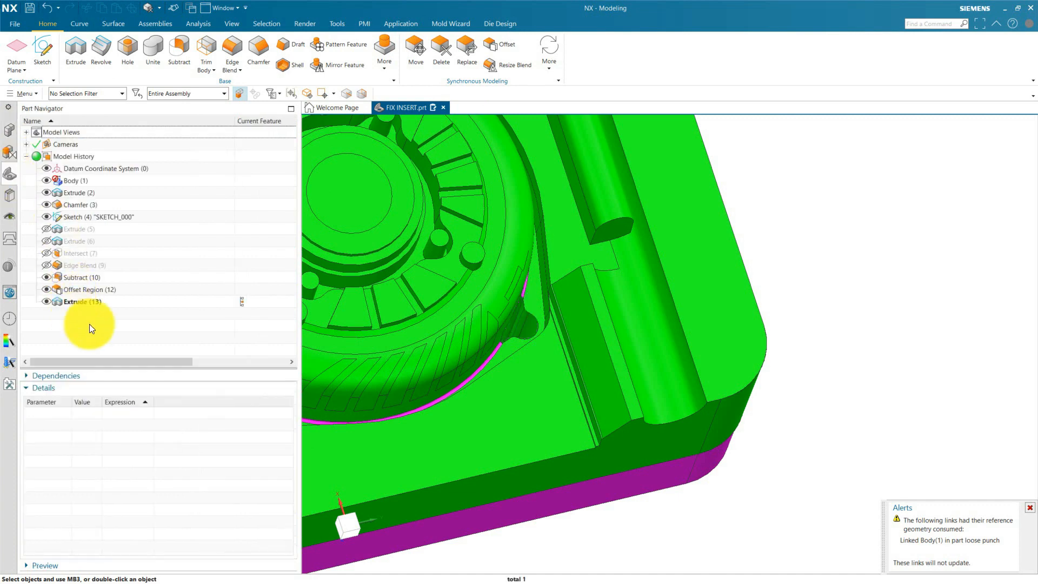
click(46, 229)
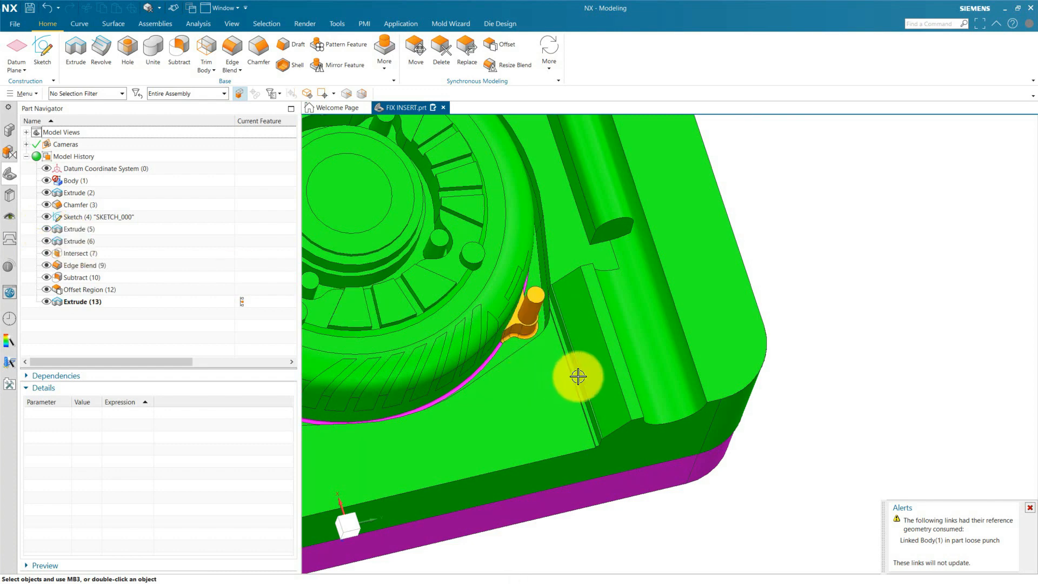
Remove the original orange pin insert body from FIX INSERT with a Delete Body feature.
scroll(695, 336, down, 3)
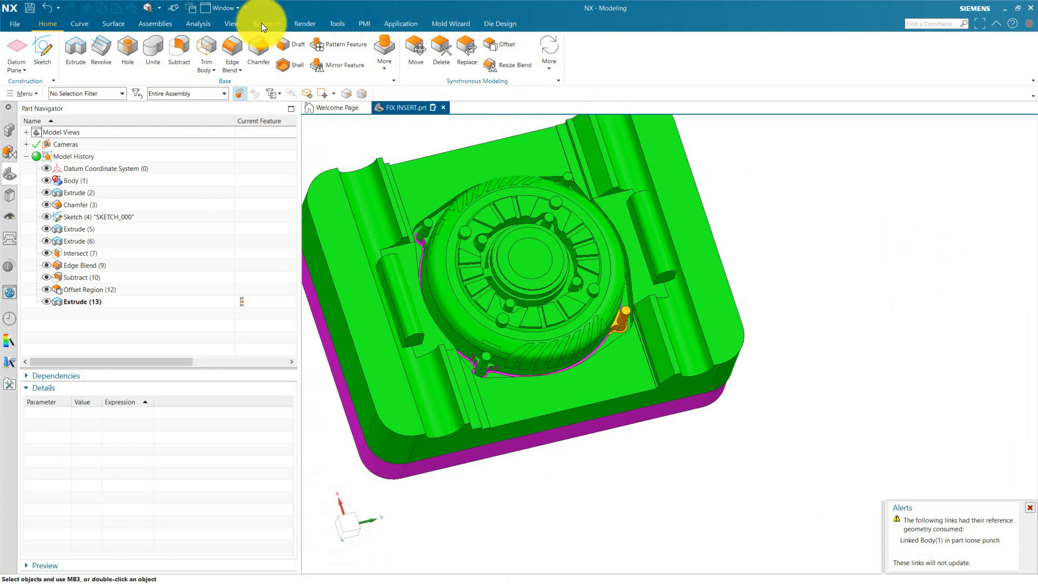
click(391, 67)
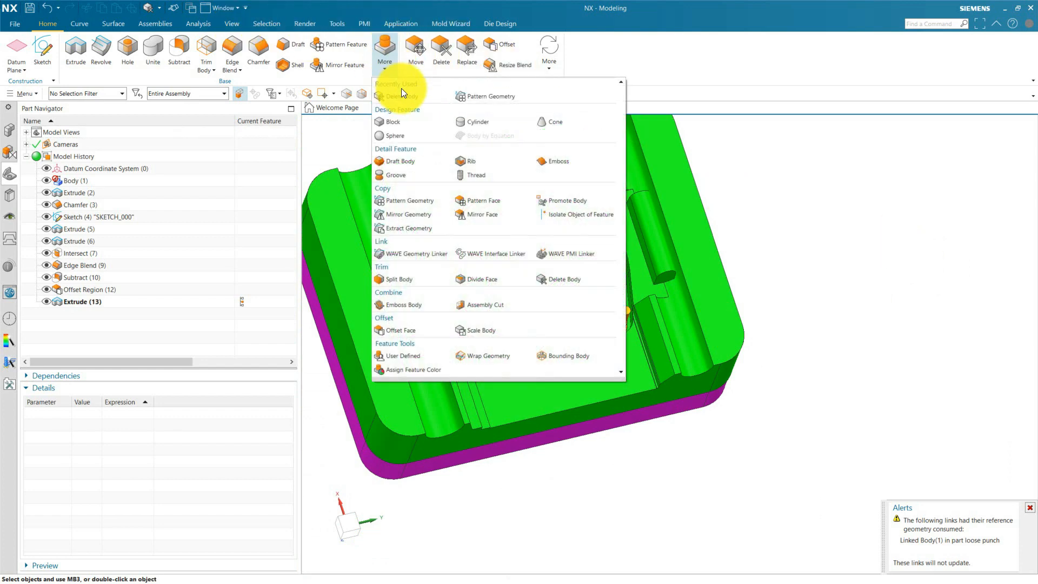
click(452, 128)
scroll(622, 319, up, 5)
click(616, 323)
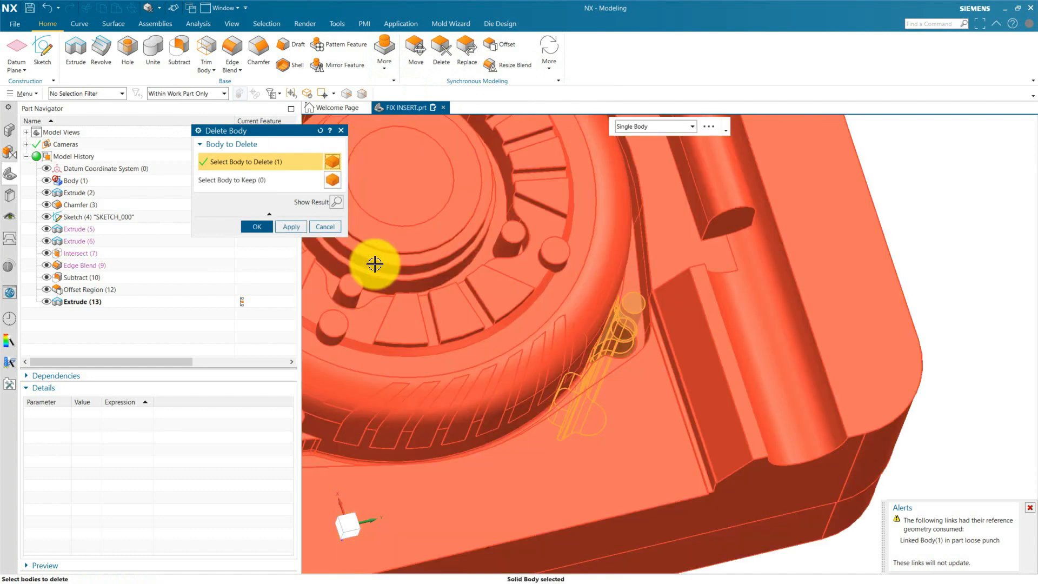
click(273, 228)
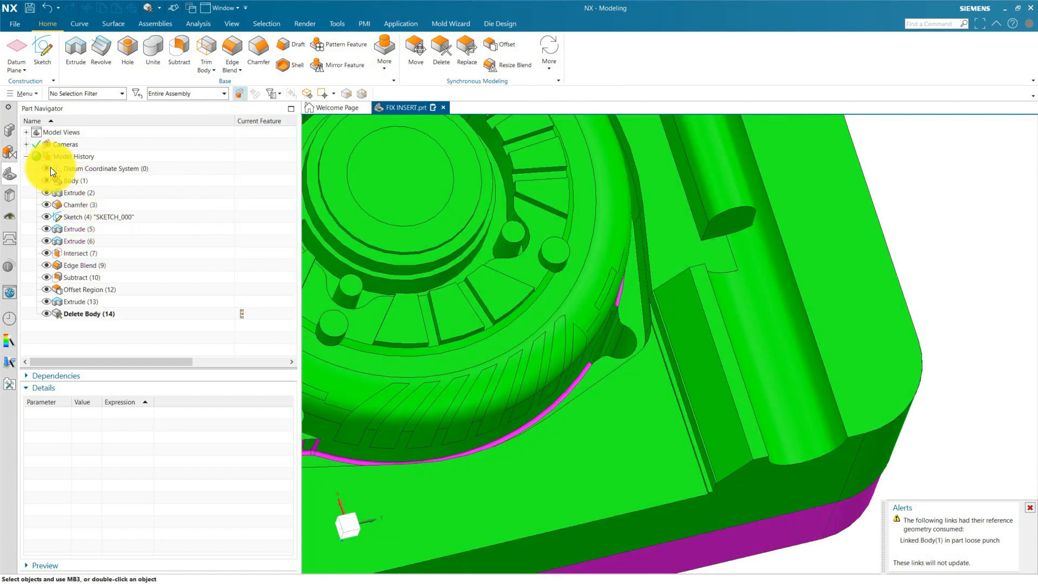
Make the loose punch the work part and fix its linked body at the Edge Blend(9) timestamp.
click(9, 132)
double_click(68, 151)
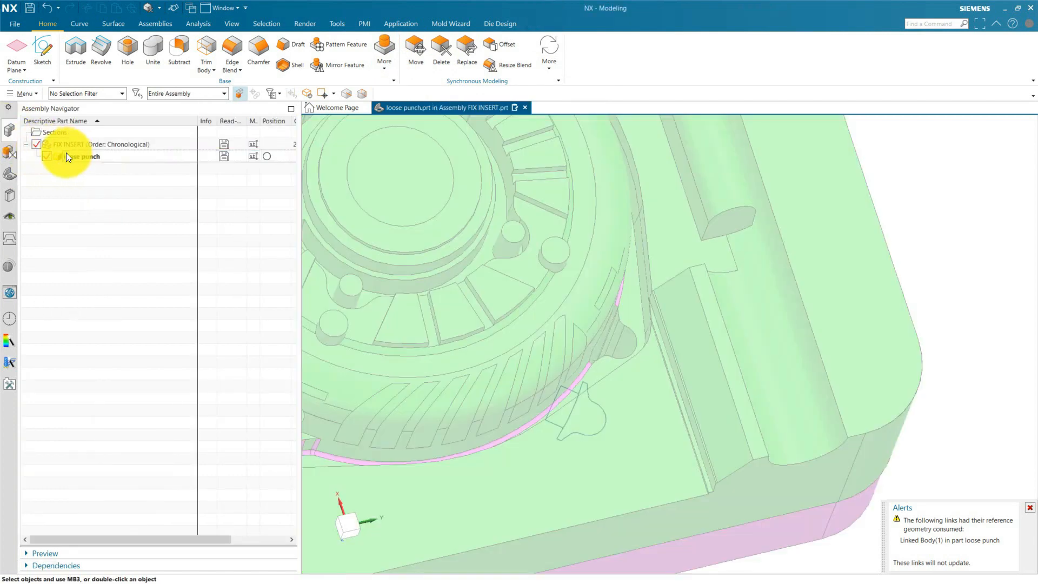
click(9, 176)
double_click(87, 180)
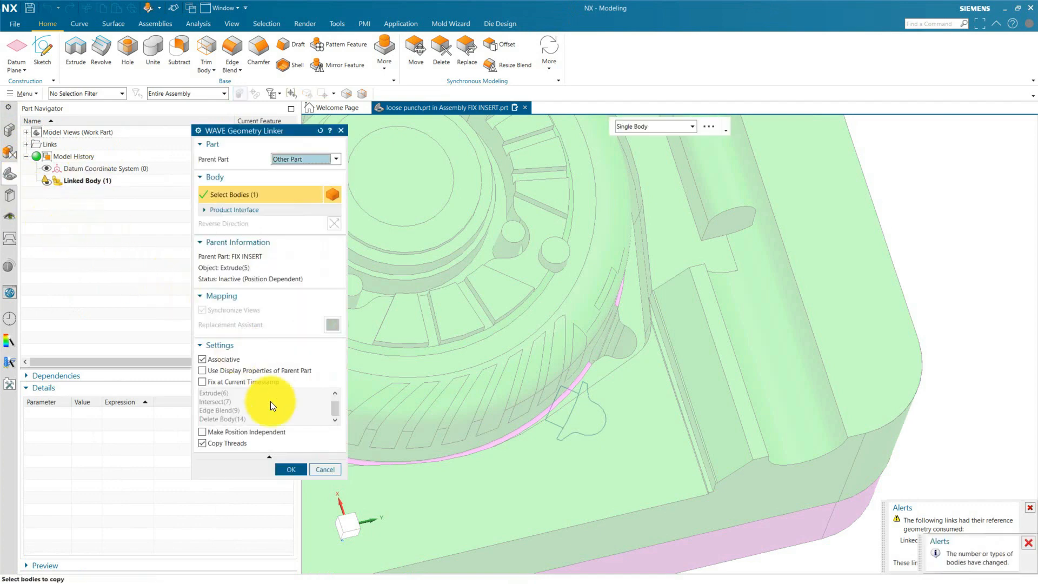
click(216, 384)
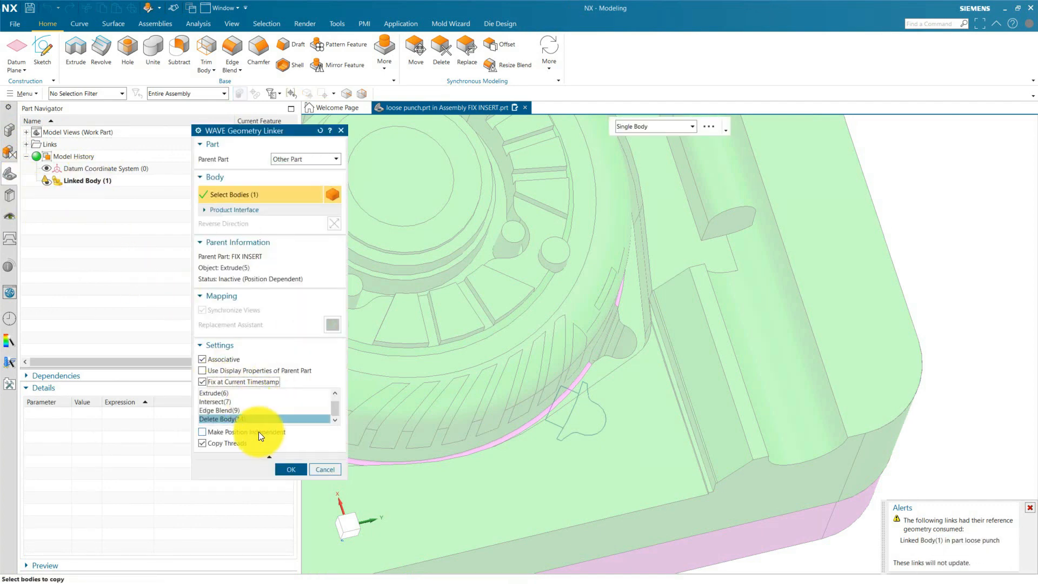
click(226, 411)
click(292, 470)
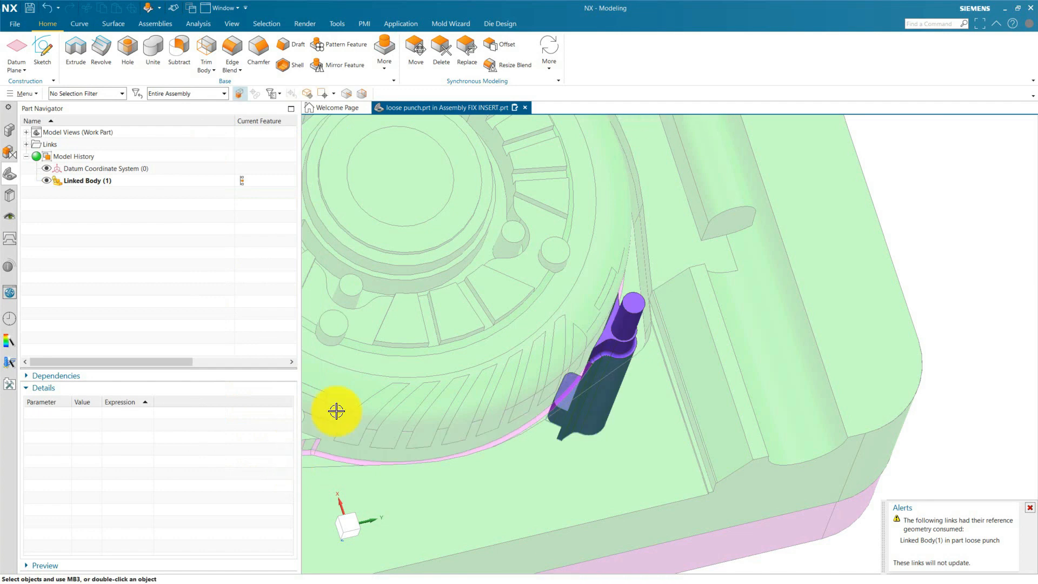
Return the work part to FIX INSERT and check its feature history, component list and the purple punch in its pocket.
click(8, 127)
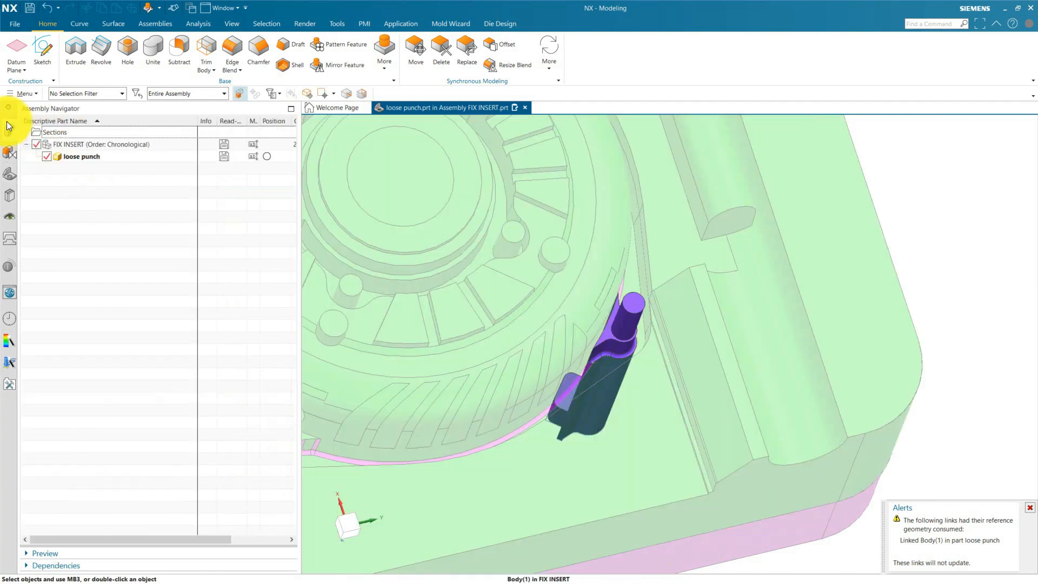
double_click(77, 144)
click(11, 173)
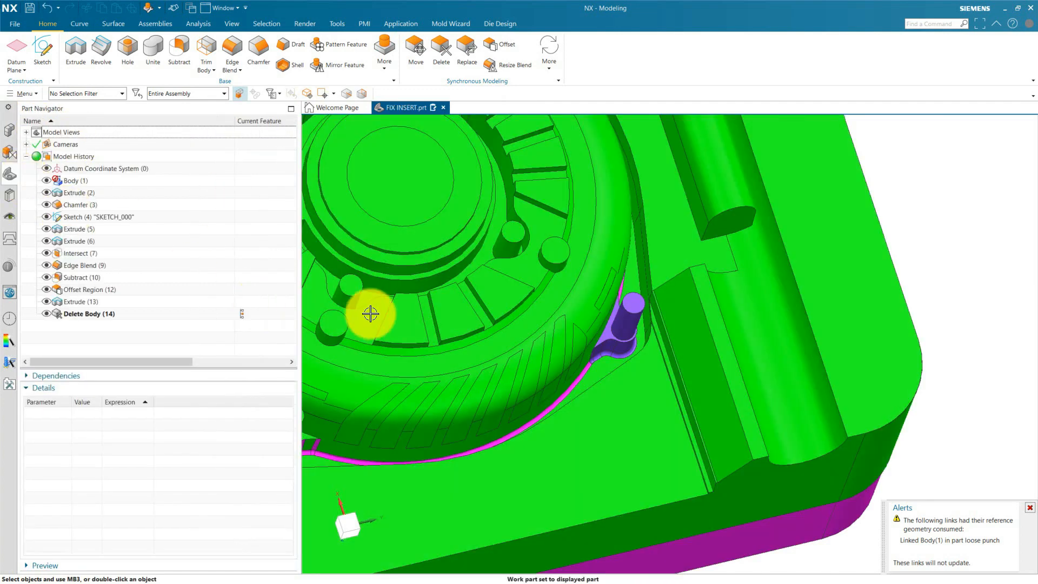
scroll(550, 319, down, 6)
scroll(550, 349, up, 3)
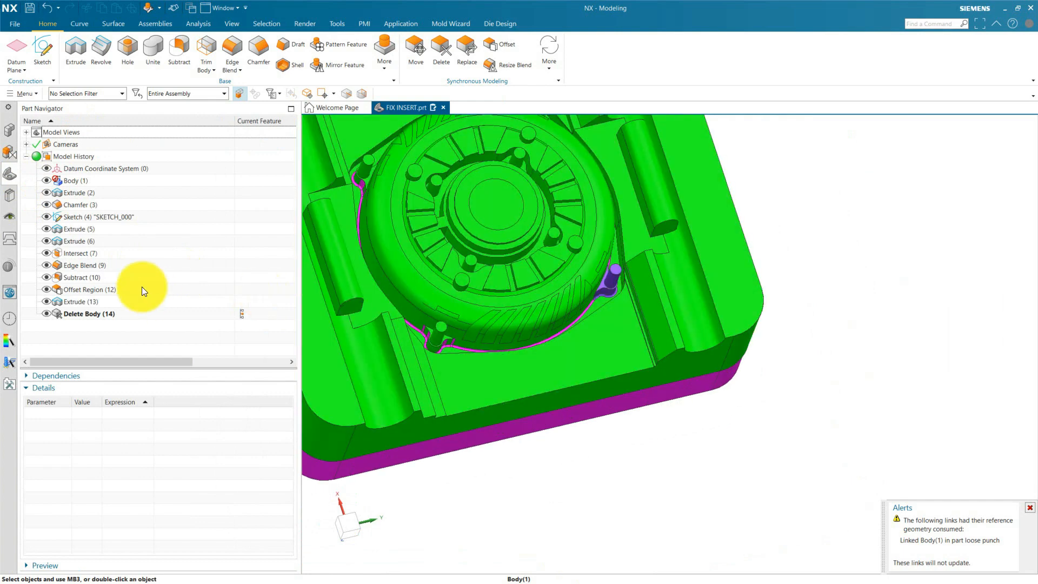
click(19, 139)
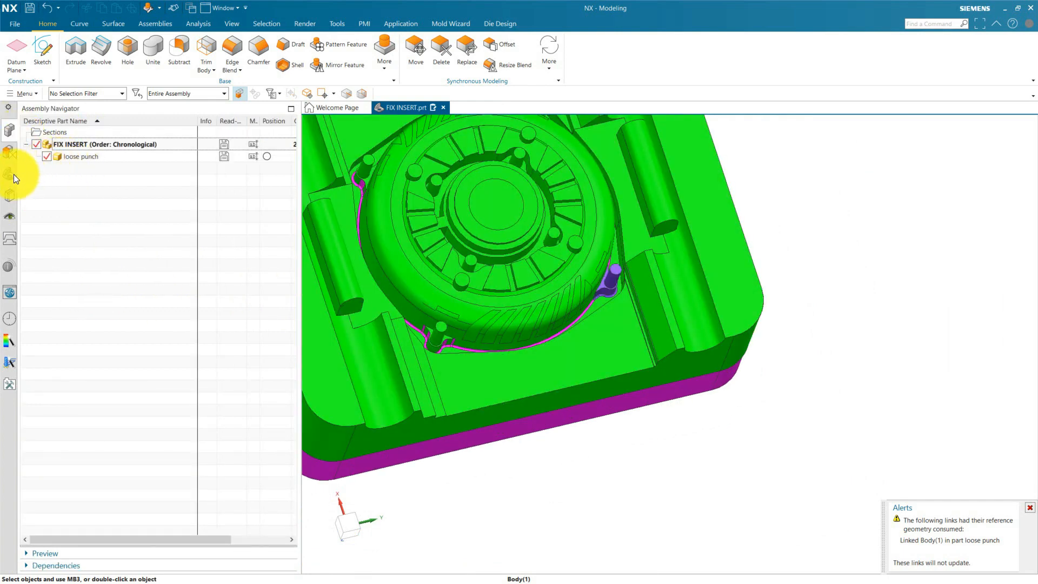
scroll(465, 293, down, 3)
scroll(442, 248, up, 5)
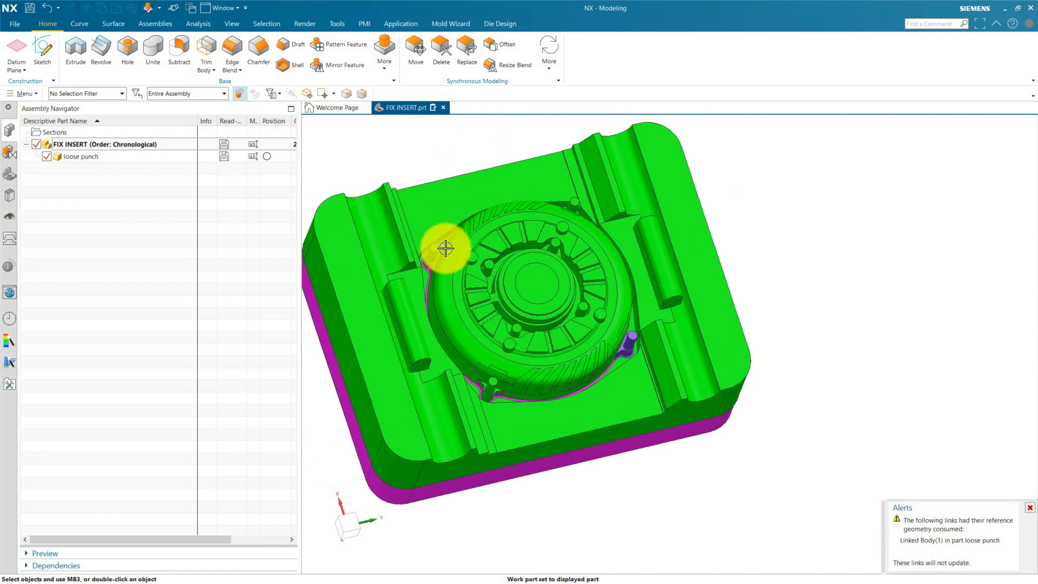
Close the alert about the consumed link reference and update the FIX INSERT model.
click(1030, 507)
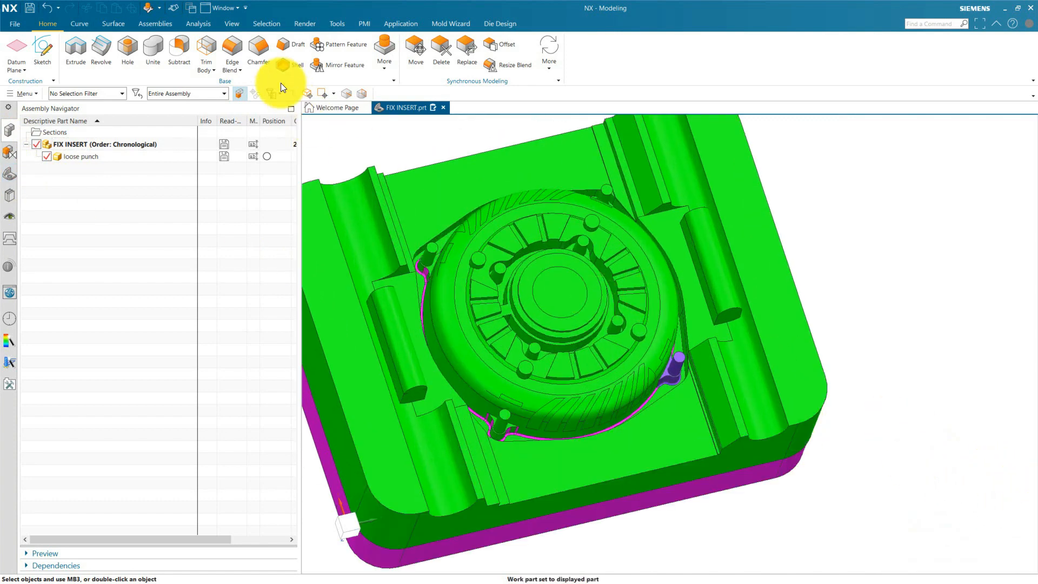
click(232, 21)
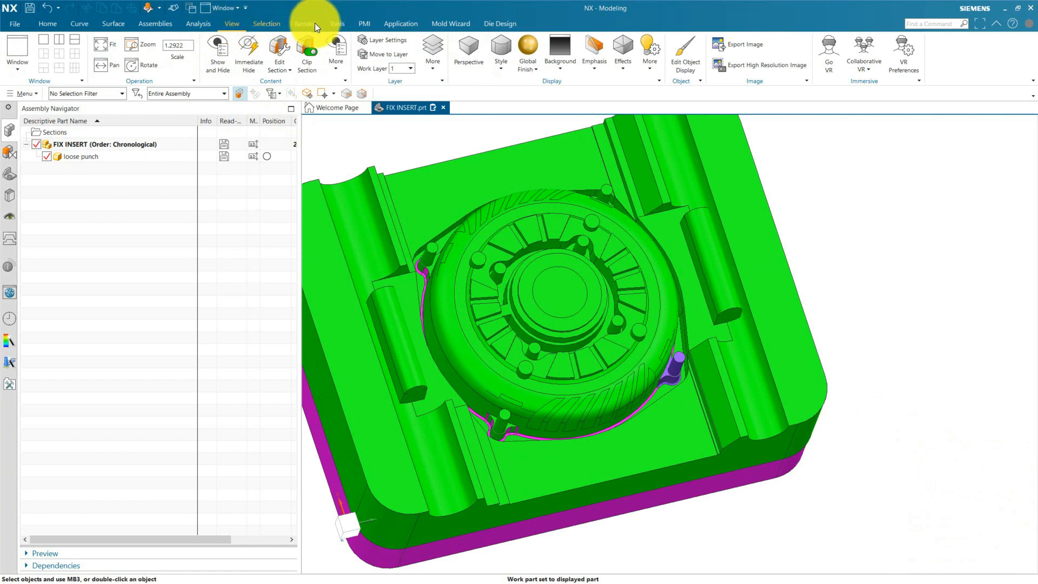
click(332, 24)
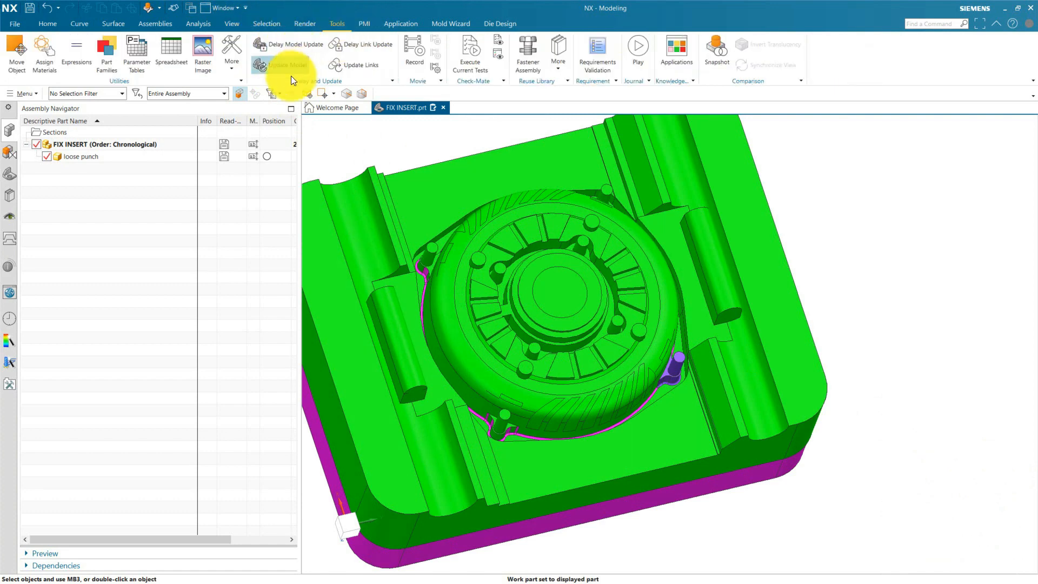
click(278, 69)
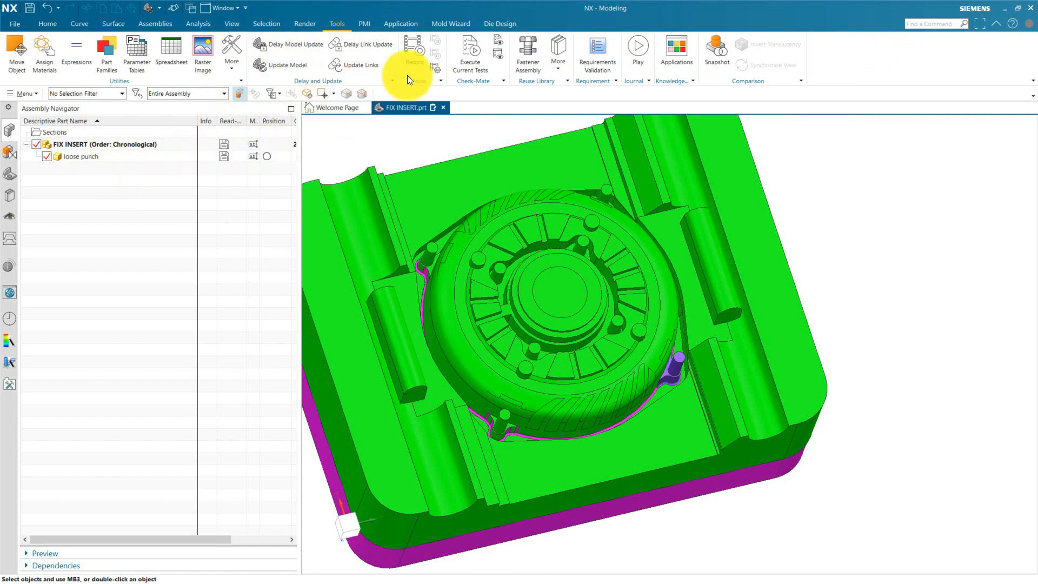
click(54, 25)
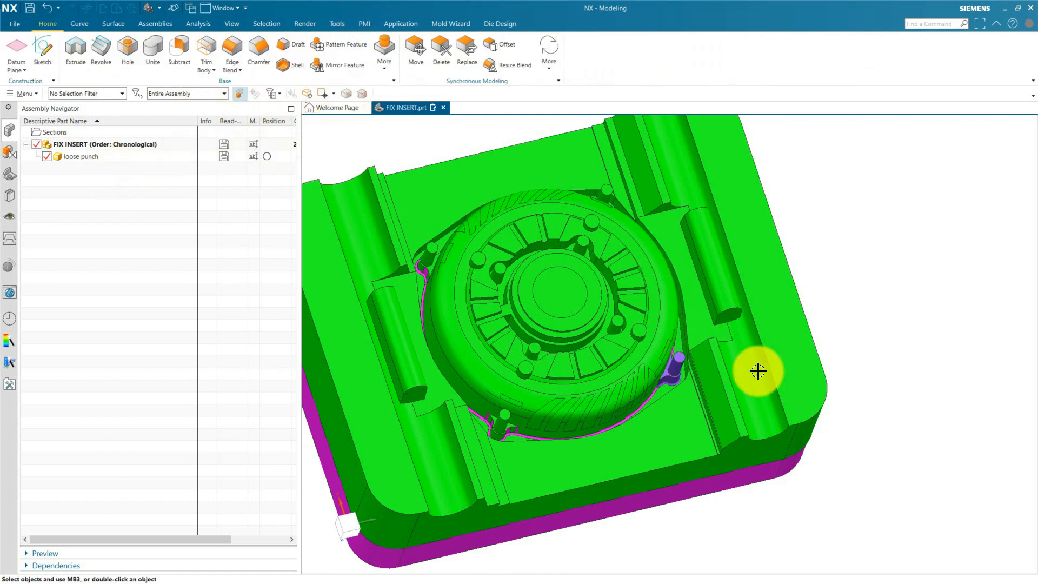
Open the loose punch component of FIX INSERT in its own window.
scroll(686, 475, down, 5)
scroll(667, 342, up, 6)
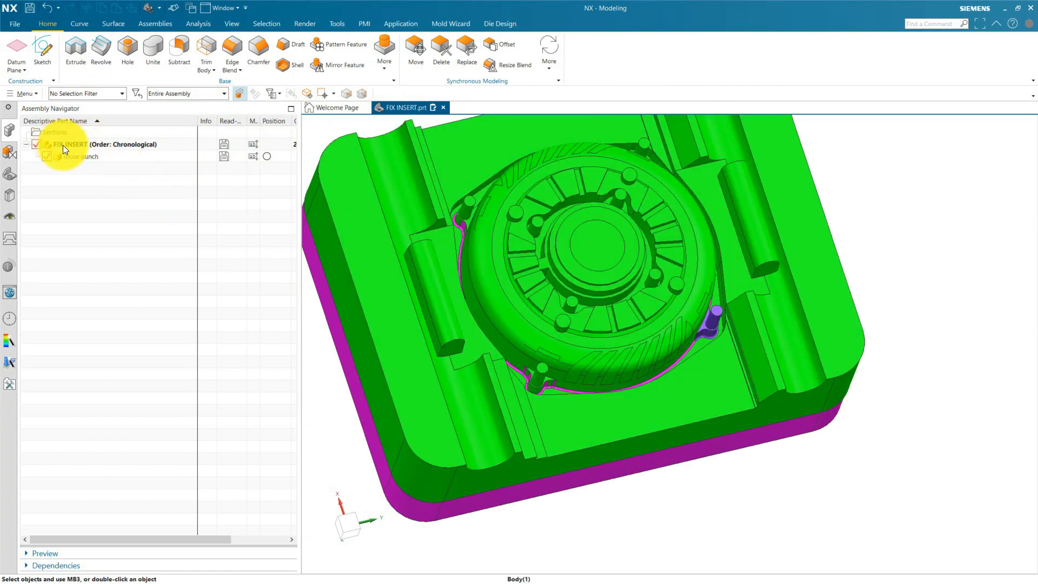
click(73, 156)
right_click(86, 156)
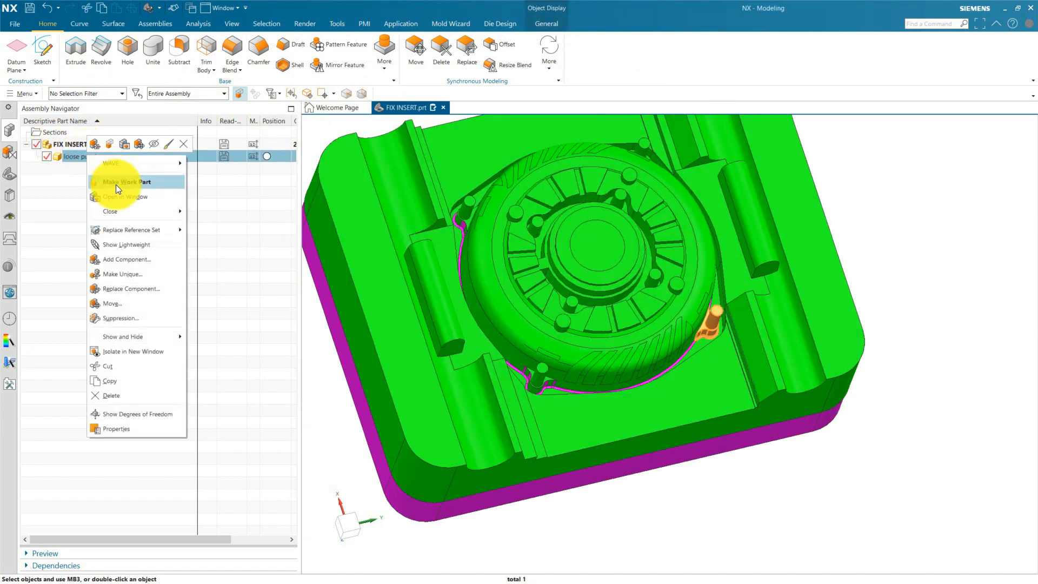
click(126, 197)
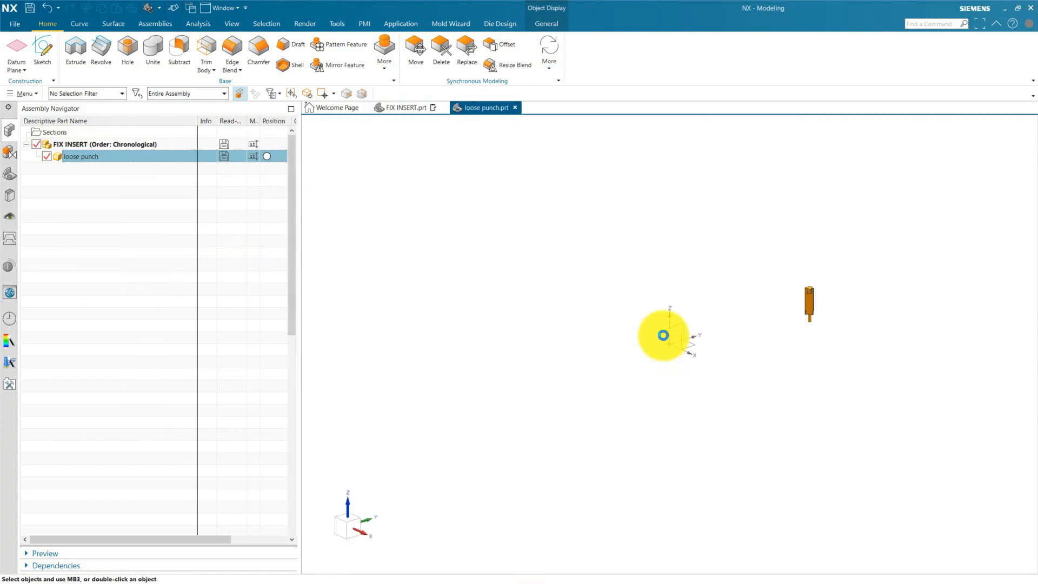
Examine the loose punch's linked body from several sides, especially the blended shoulder and the sharp long side edges.
middle_drag(663, 335, 861, 276)
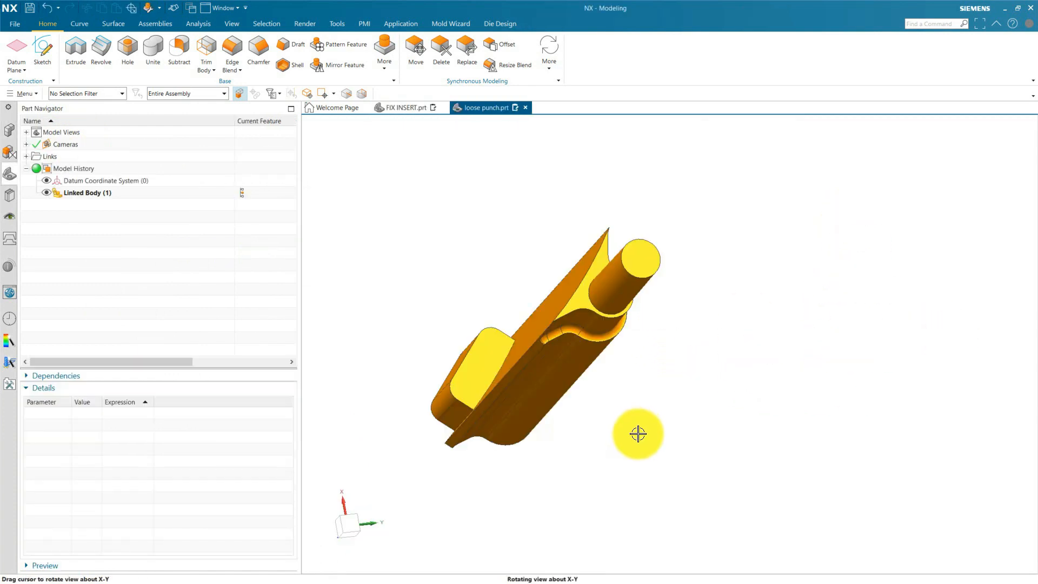
middle_drag(638, 434, 674, 420)
scroll(390, 381, up, 3)
scroll(567, 362, down, 2)
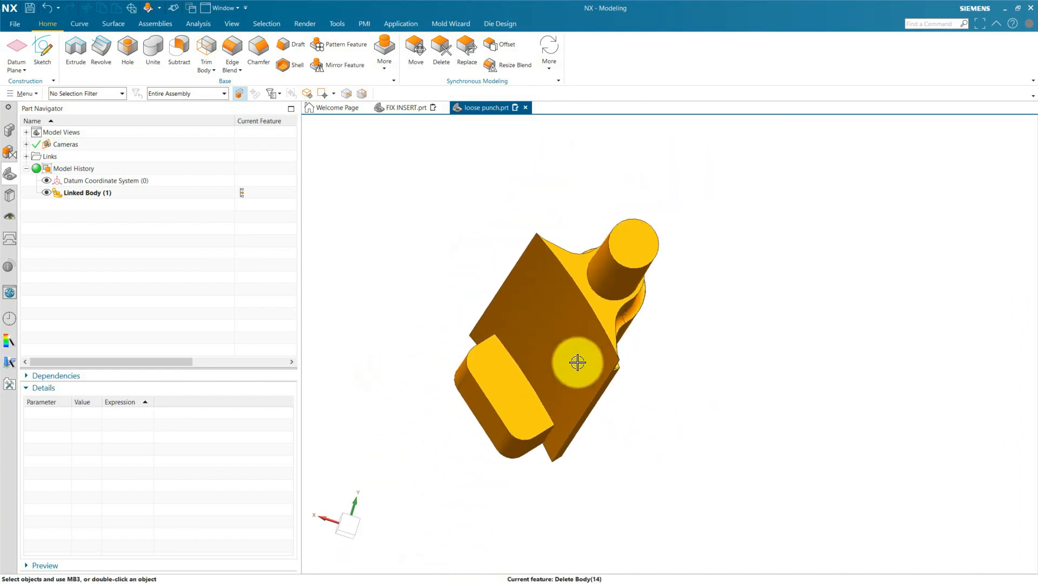
middle_drag(764, 424, 793, 422)
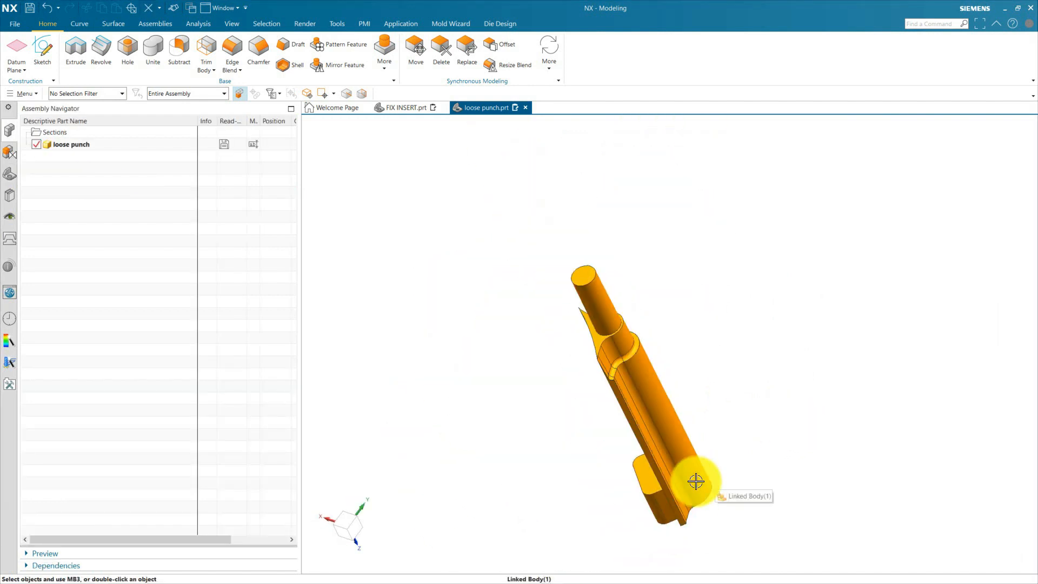
middle_drag(696, 481, 709, 451)
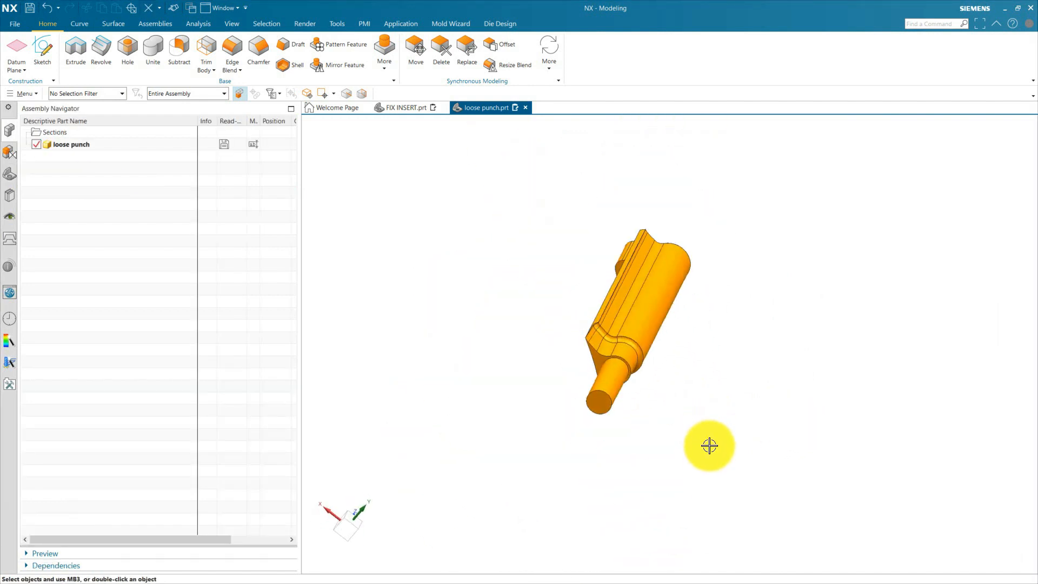
scroll(638, 227, up, 5)
scroll(594, 246, down, 4)
scroll(551, 286, up, 5)
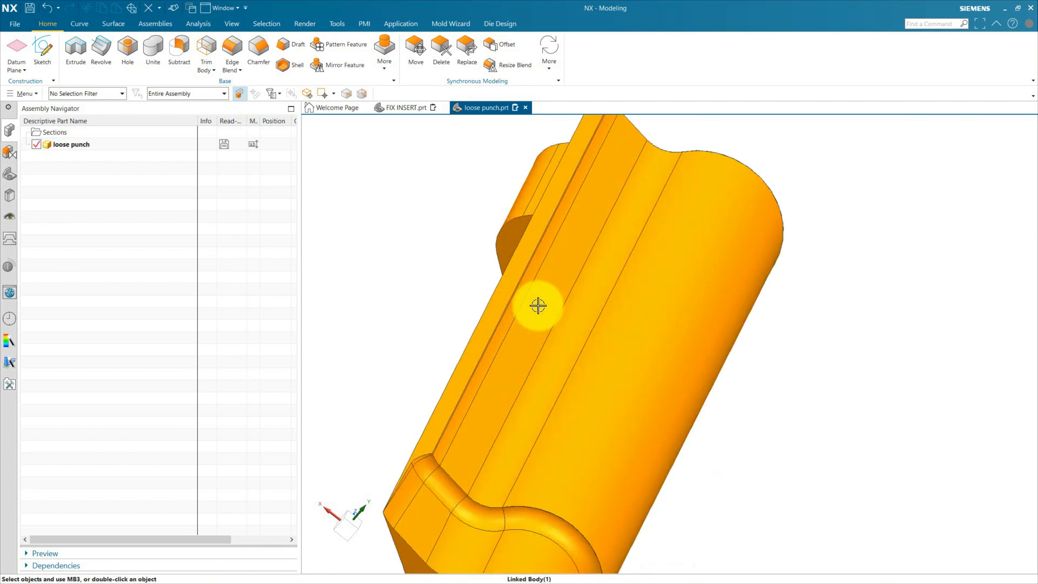
scroll(414, 465, up, 5)
scroll(484, 414, up, 3)
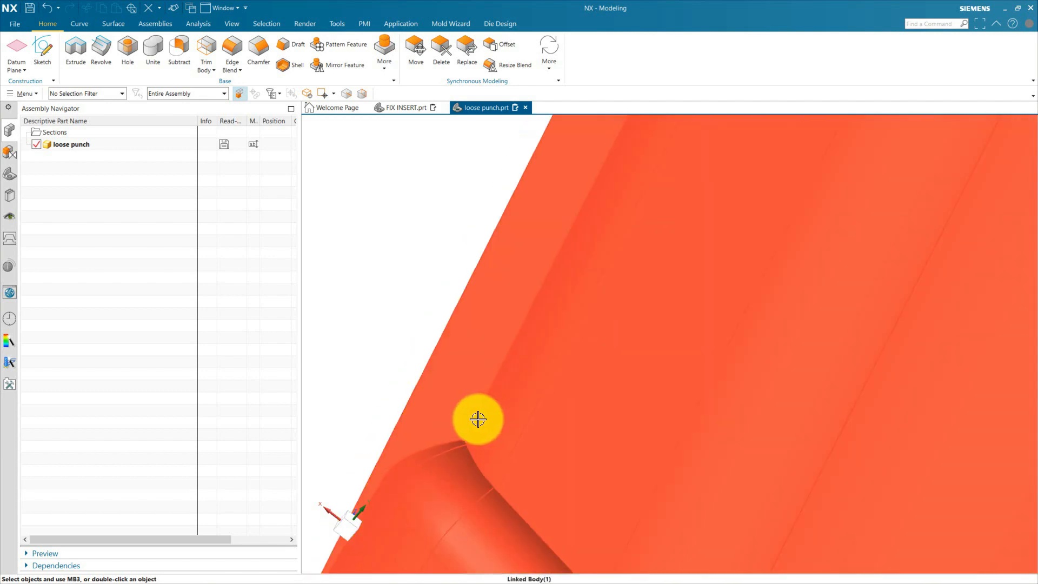
scroll(478, 419, down, 8)
middle_drag(647, 443, 614, 510)
scroll(614, 510, up, 5)
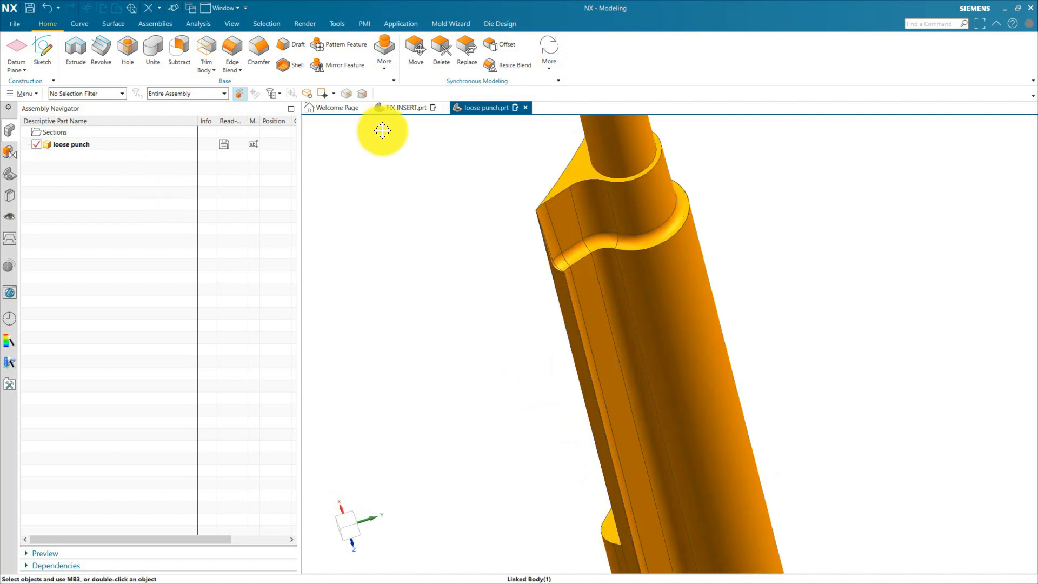
Return to FIX INSERT, hide the loose punch component, and roll the model history back to Extrude (11), skipping the save reminder.
click(410, 107)
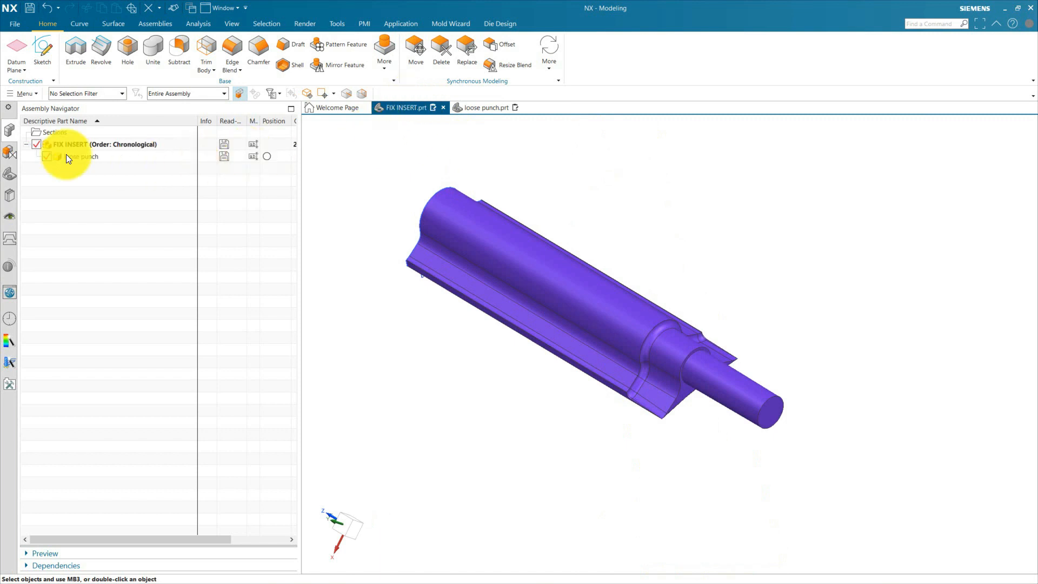
click(47, 156)
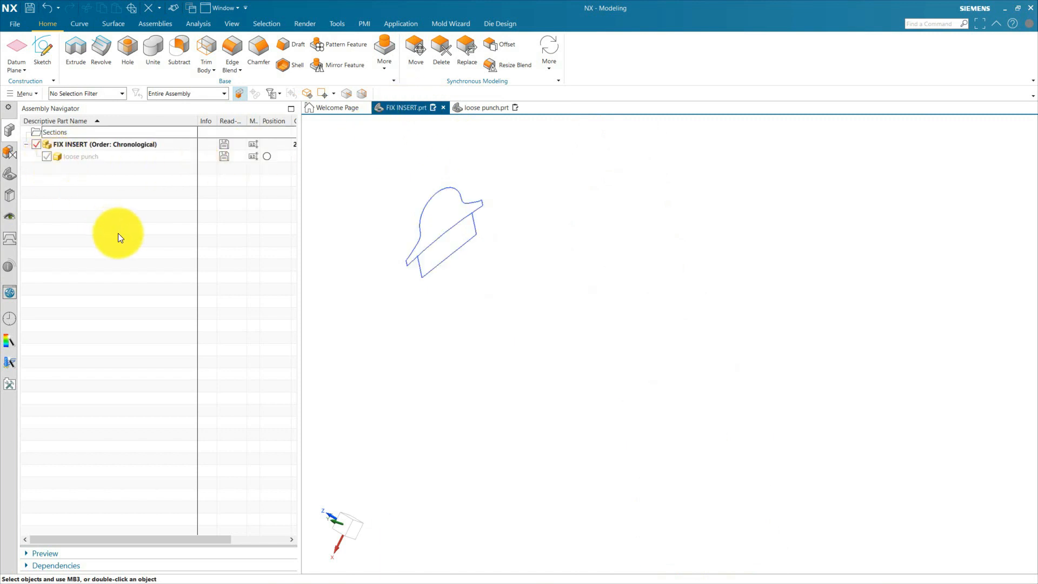
click(11, 173)
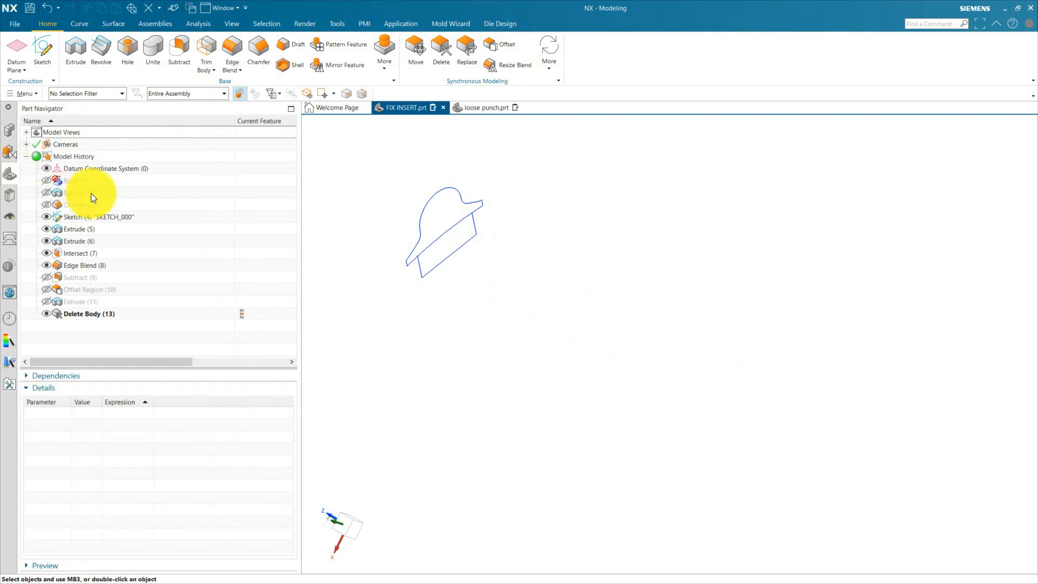
click(244, 302)
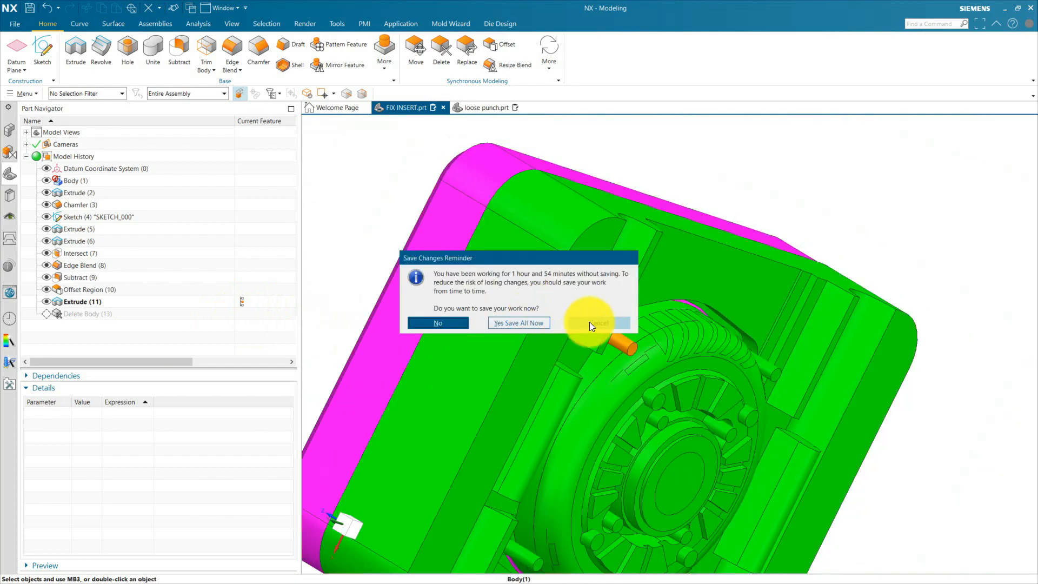
click(589, 322)
Hide the green main insert body so that the orange punch source body can be worked on alone.
middle_drag(625, 340, 584, 352)
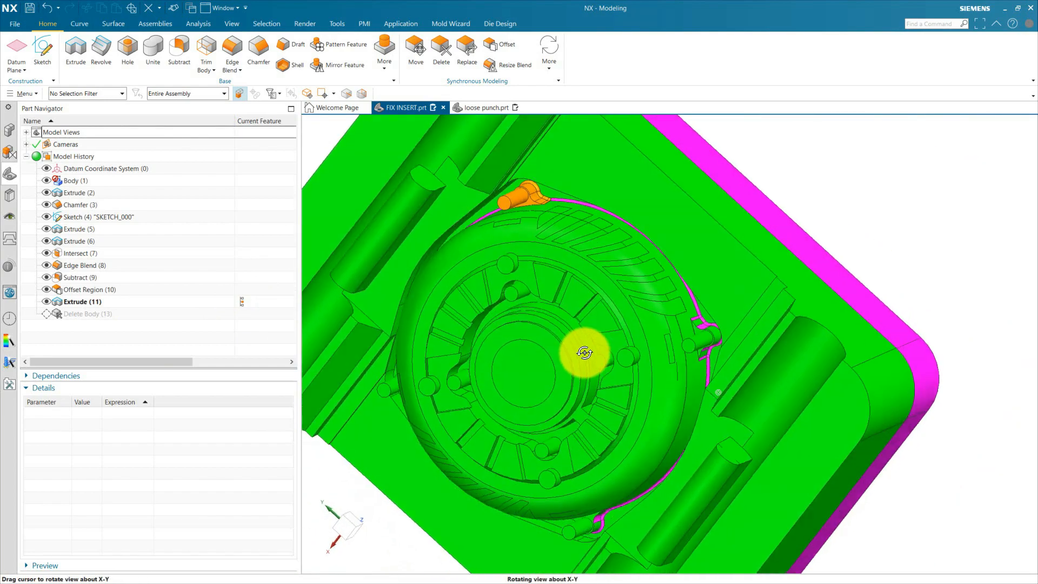
scroll(585, 353, down, 2)
click(647, 283)
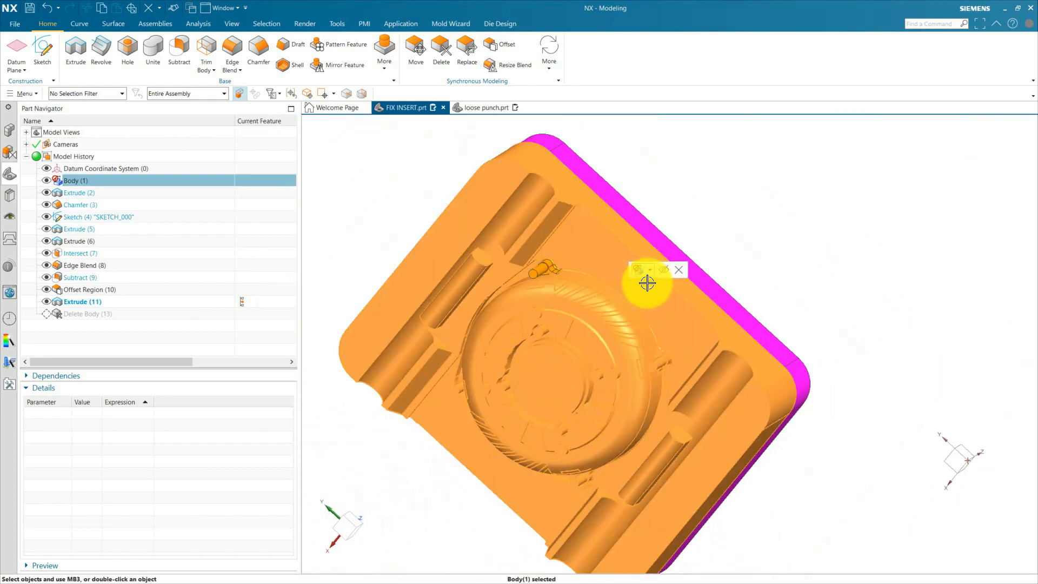
click(664, 269)
Roll the model history back to make Edge Blend (8) the current feature.
scroll(635, 292, up, 5)
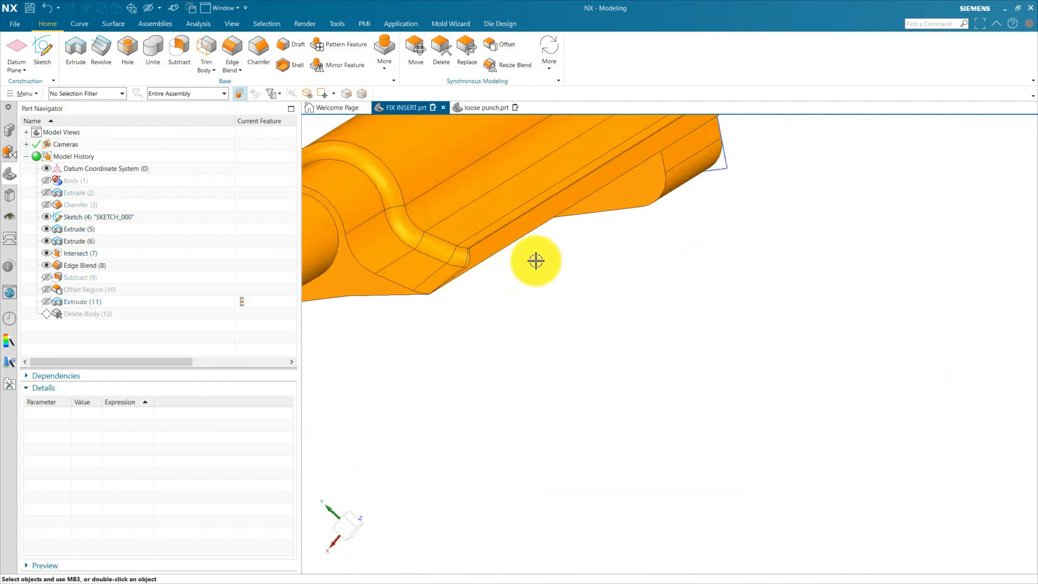
scroll(536, 260, up, 6)
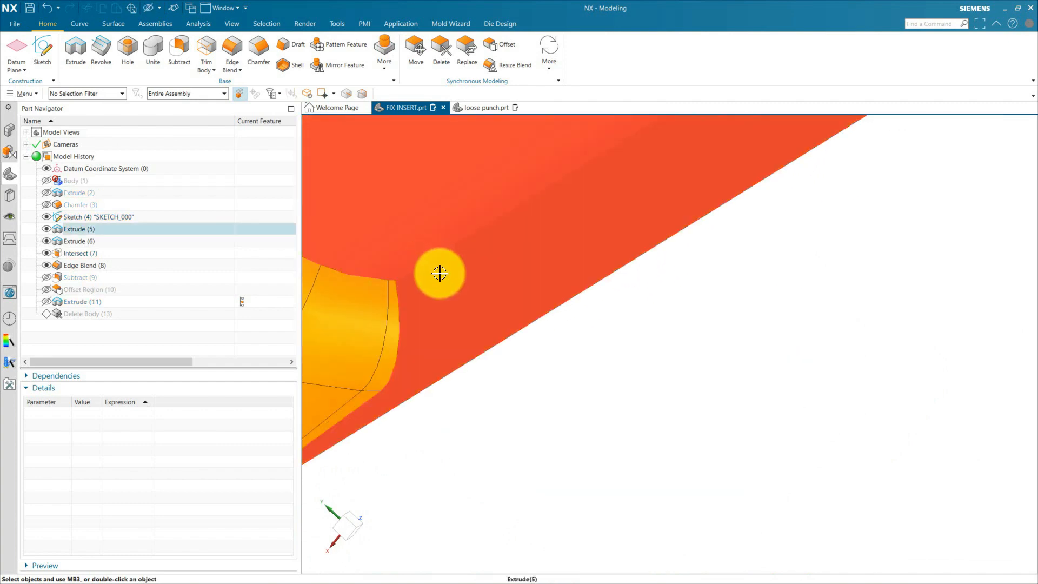
scroll(519, 398, down, 3)
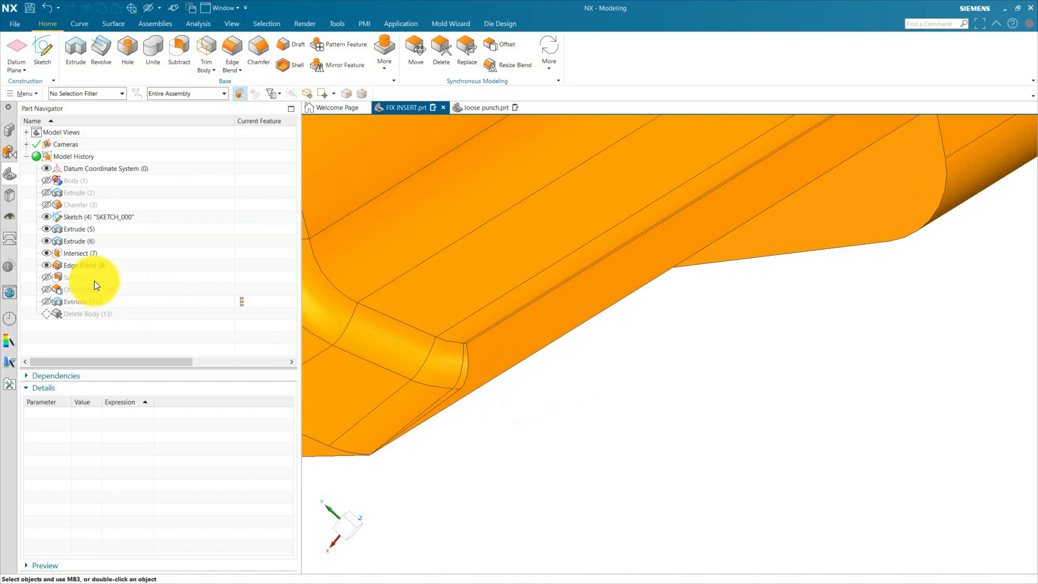
double_click(94, 280)
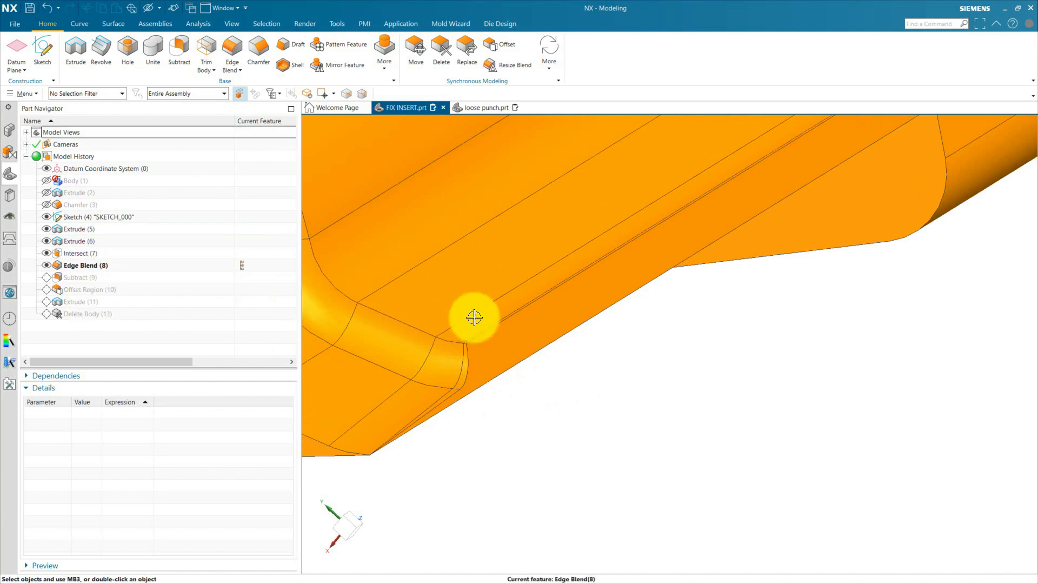
scroll(513, 337, down, 2)
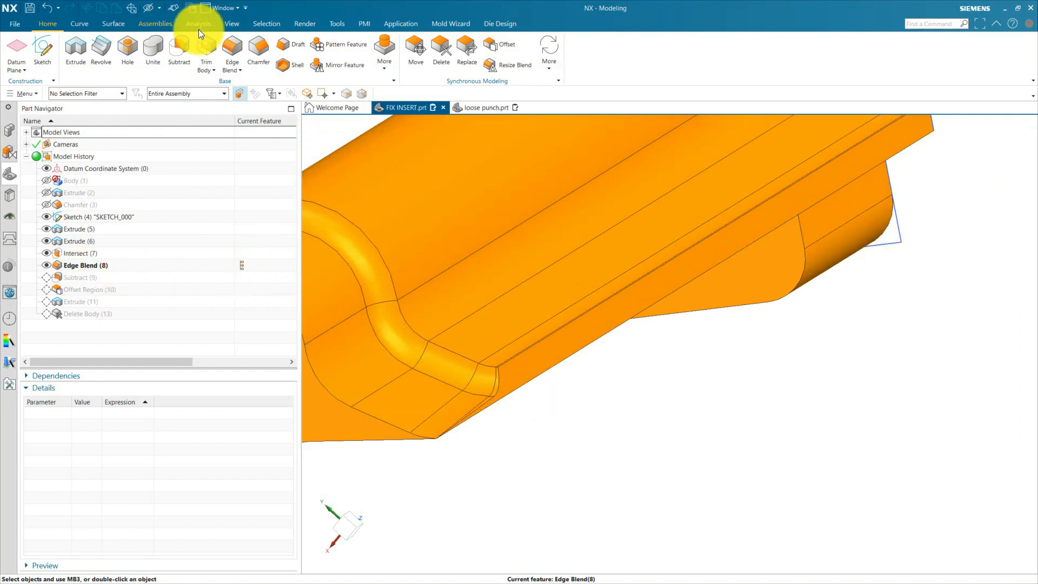
Apply a 0.5 mm circular Edge Blend to the two long side edges of the orange punch body.
click(232, 46)
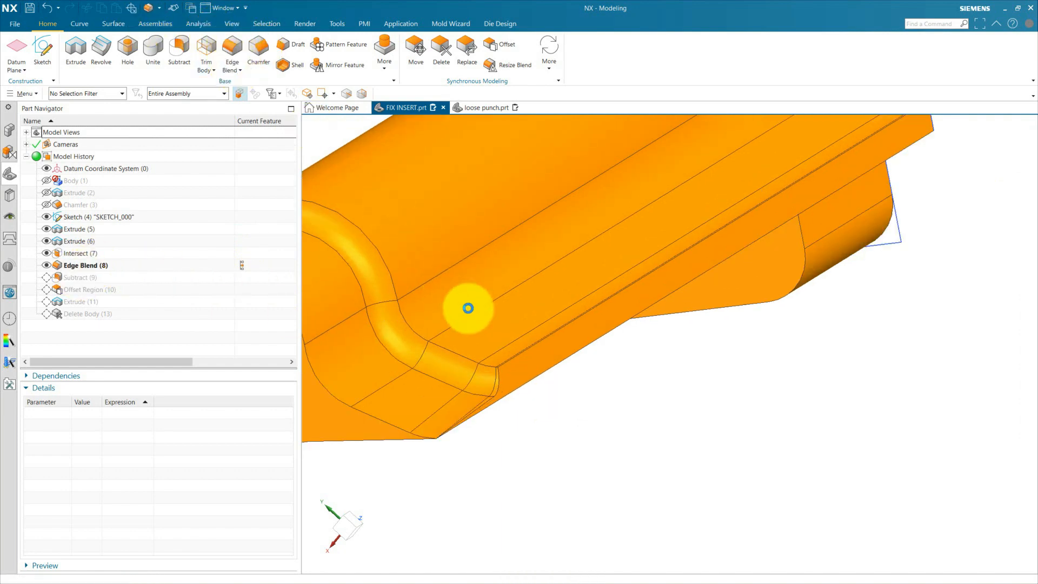
scroll(501, 352, up, 4)
click(518, 386)
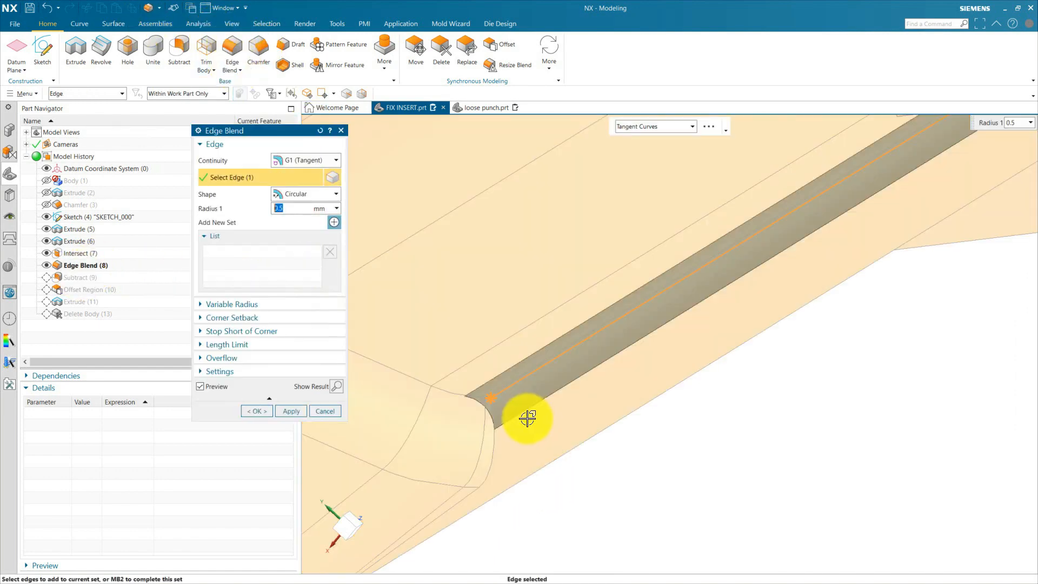
scroll(642, 375, down, 4)
middle_drag(621, 394, 548, 444)
scroll(548, 443, up, 5)
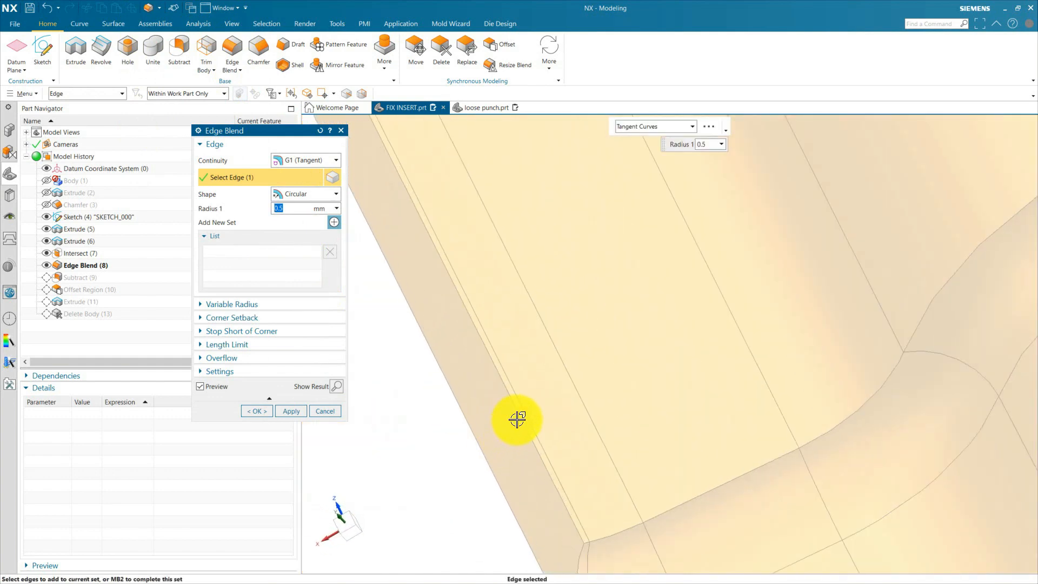
click(515, 410)
scroll(521, 327, down, 5)
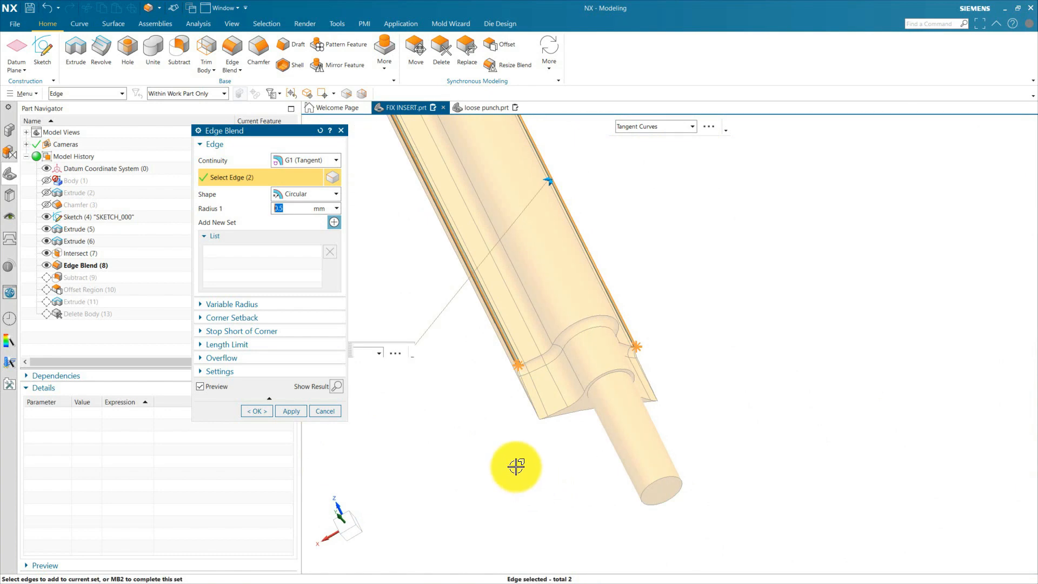
mouse_move(516, 466)
middle_down()
mouse_move(485, 452)
mouse_move(477, 484)
middle_up()
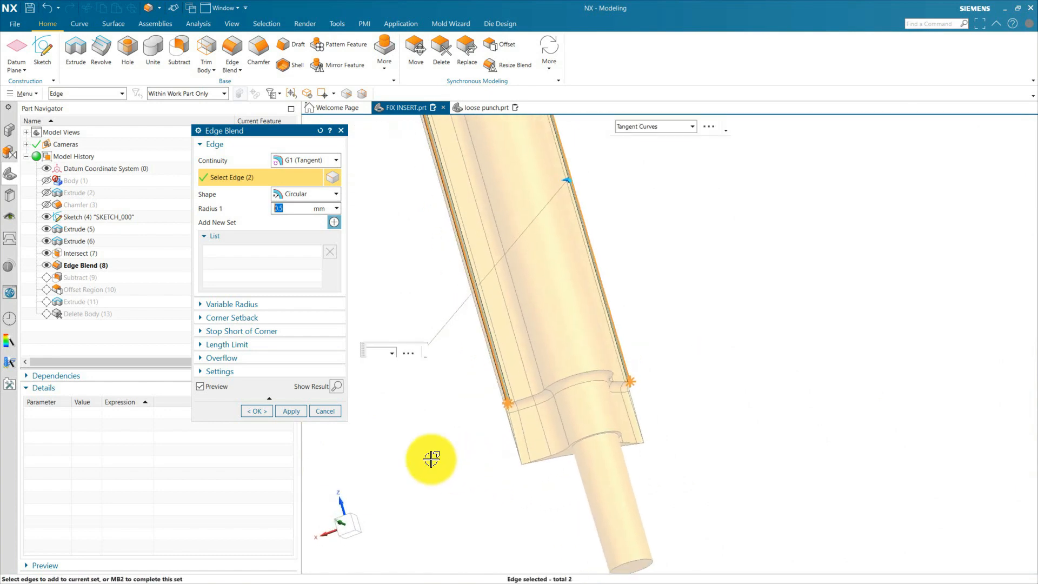
click(265, 413)
Check the newly blended side edges of the punch and roll the model history forward to Subtract (10).
scroll(516, 445, down, 6)
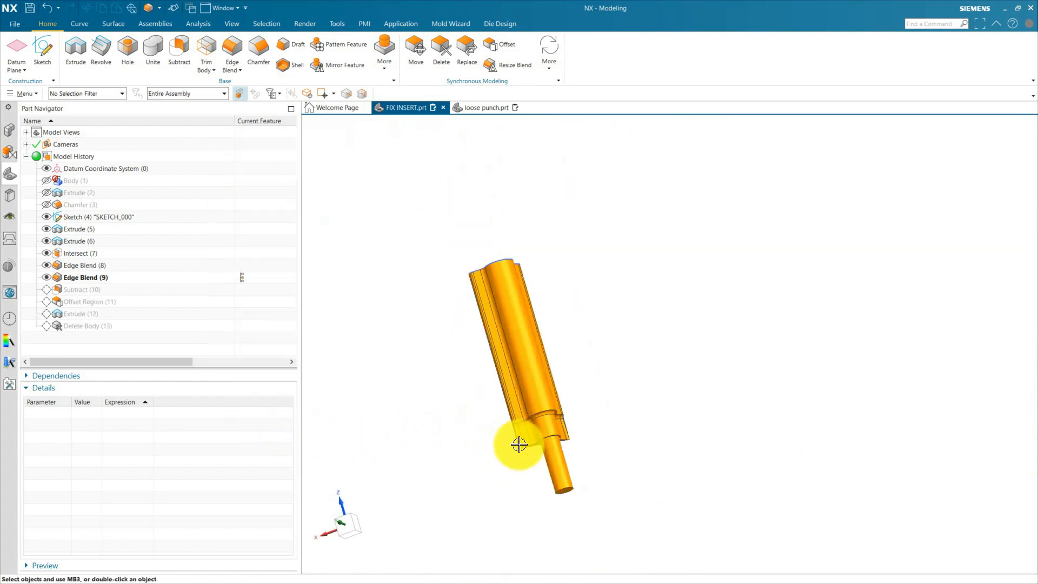
scroll(526, 439, up, 3)
middle_drag(631, 456, 631, 403)
scroll(583, 449, down, 4)
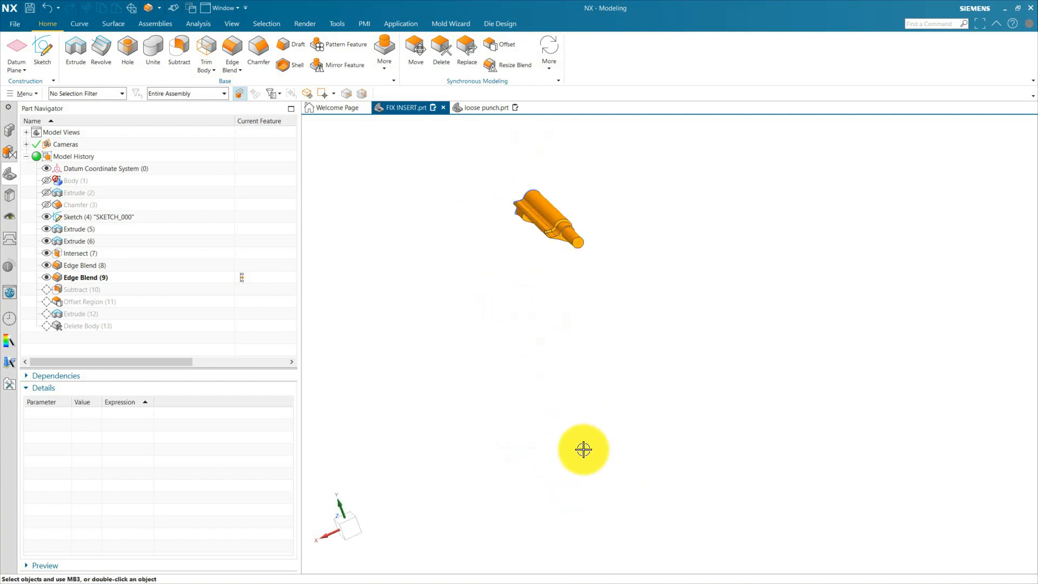
scroll(554, 171, up, 6)
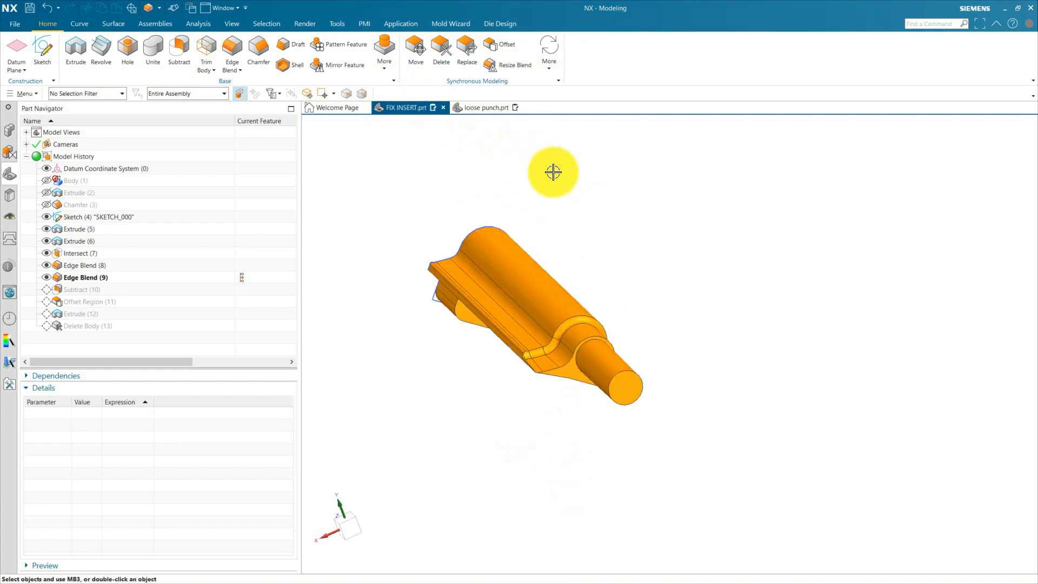
middle_drag(686, 417, 656, 363)
scroll(562, 375, up, 3)
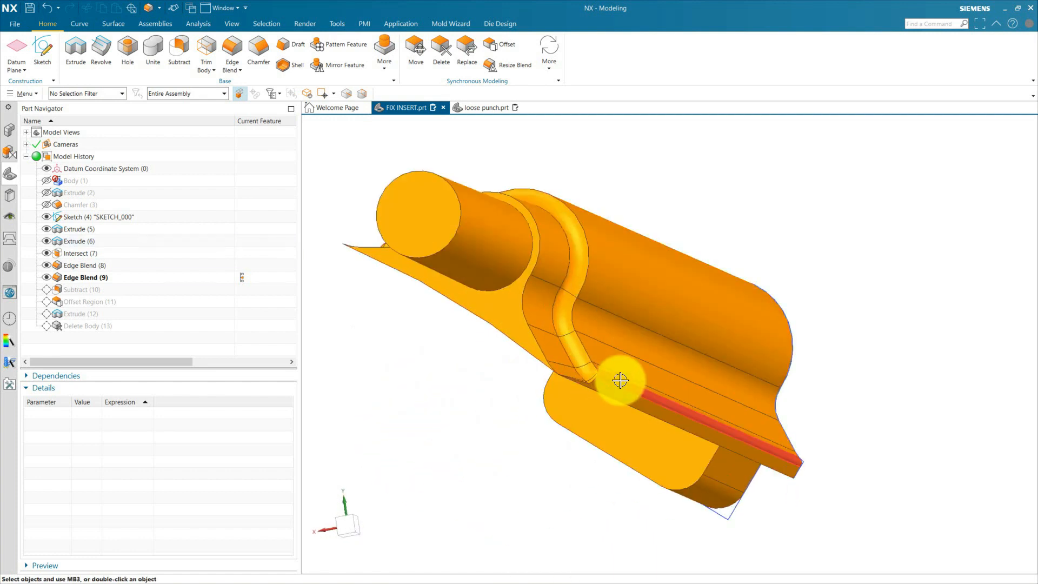
click(244, 286)
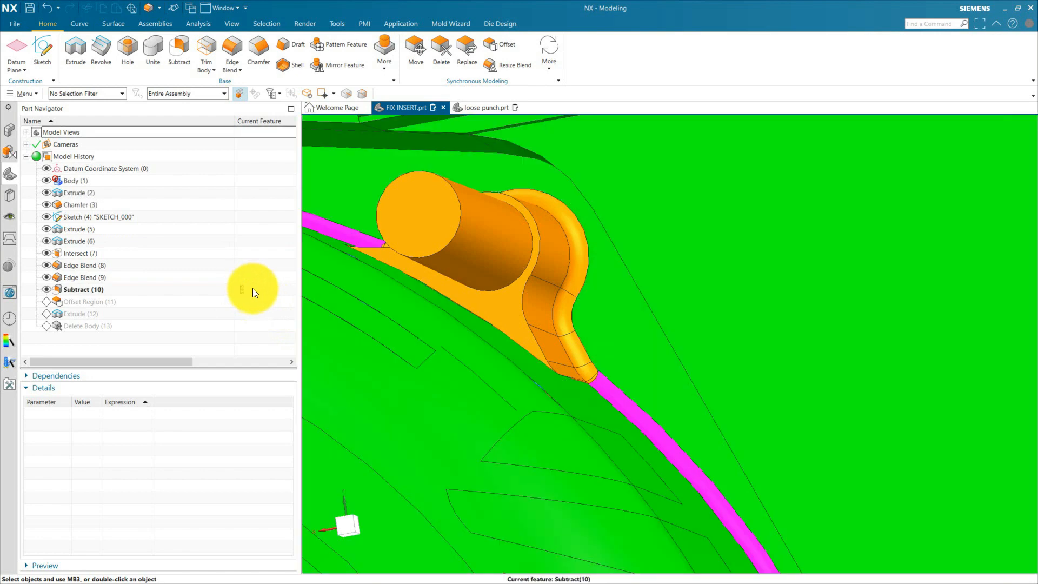
Inspect the punch's fit in its pocket and roll the model history forward to Offset Region (11).
scroll(601, 375, up, 3)
scroll(601, 376, down, 2)
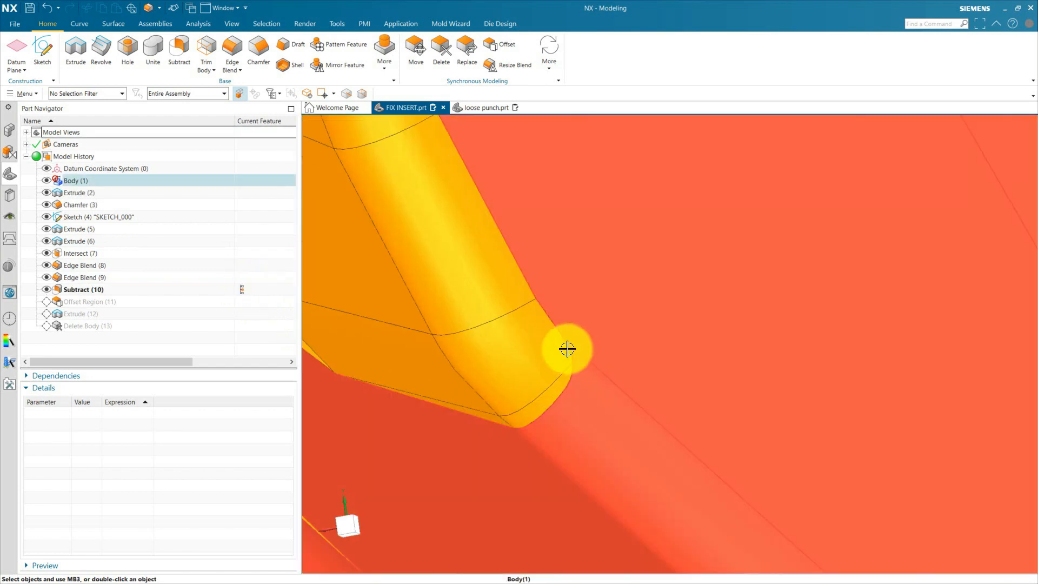
scroll(513, 367, down, 3)
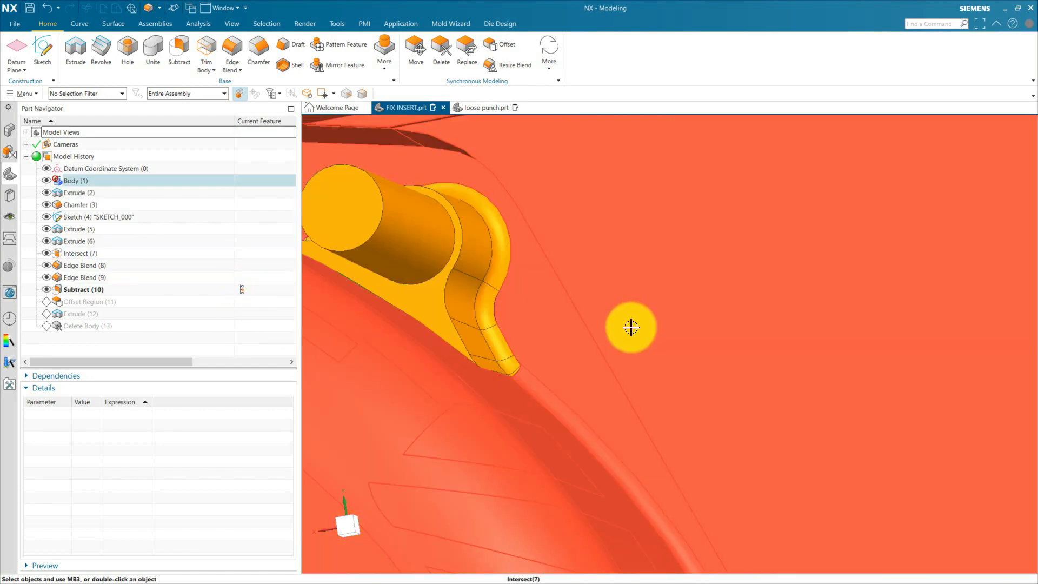
scroll(630, 327, down, 2)
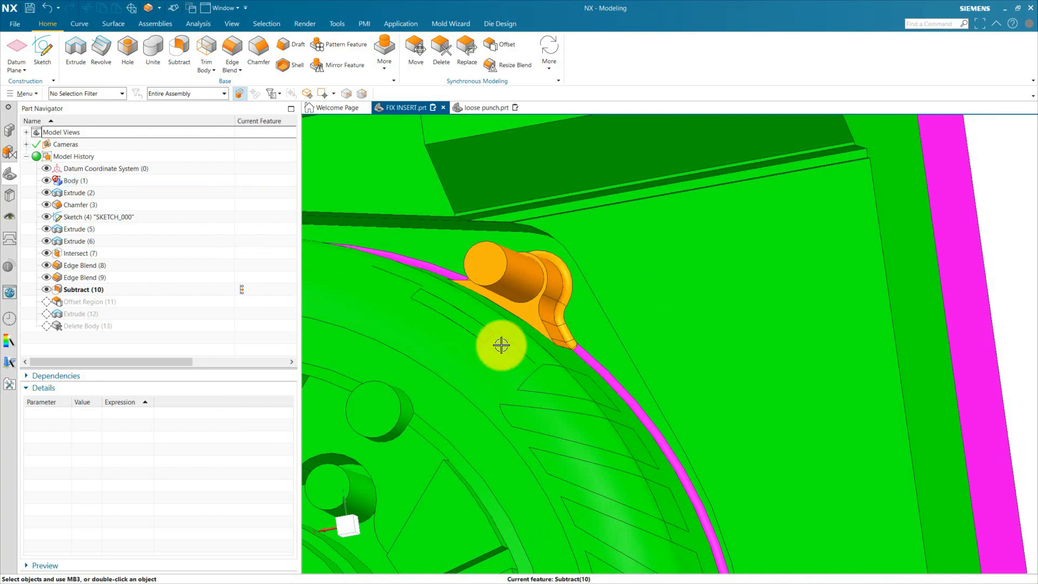
click(255, 306)
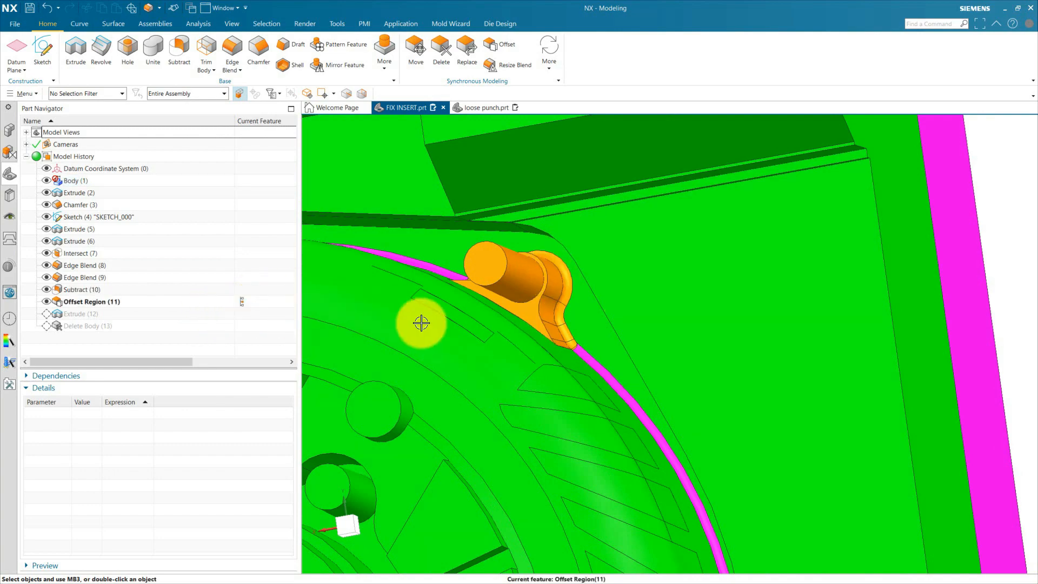
Check the punch's clearance on the insert's underside and roll the model history forward to Extrude (12).
click(97, 302)
scroll(602, 316, down, 3)
scroll(602, 316, down, 3)
middle_drag(683, 340, 545, 320)
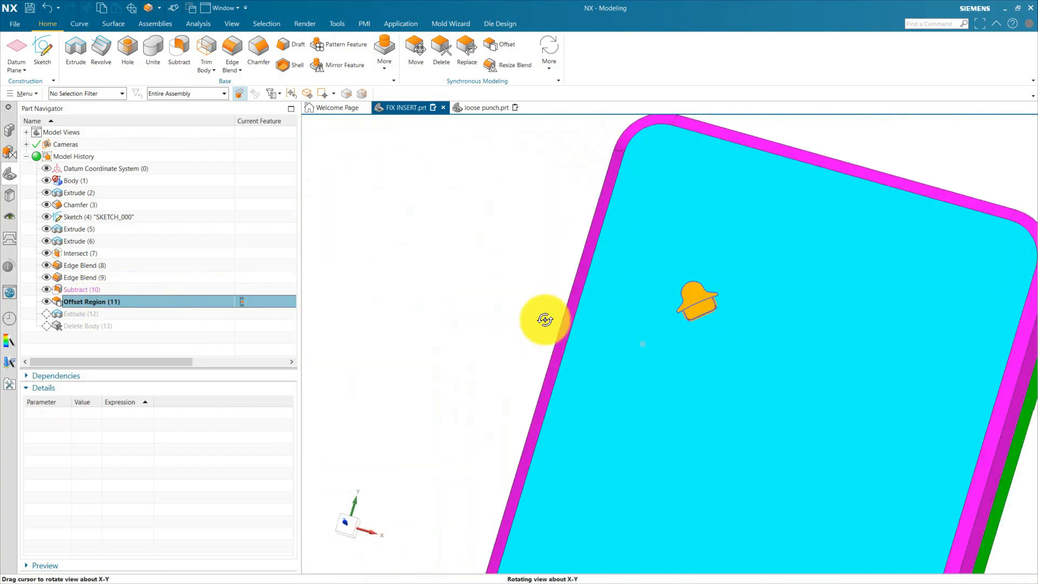
scroll(724, 306, up, 7)
scroll(649, 296, up, 1)
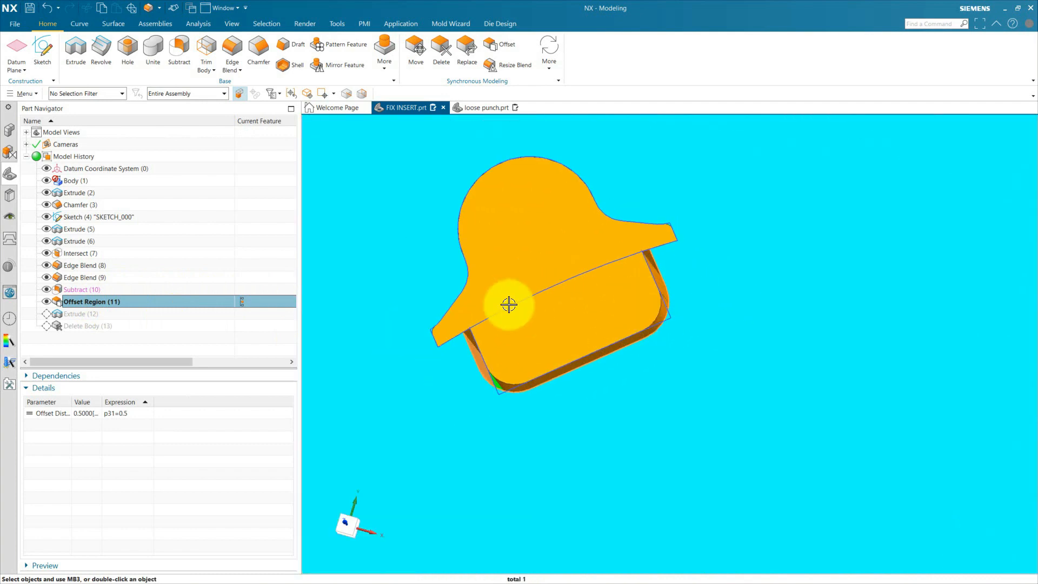
scroll(675, 311, down, 4)
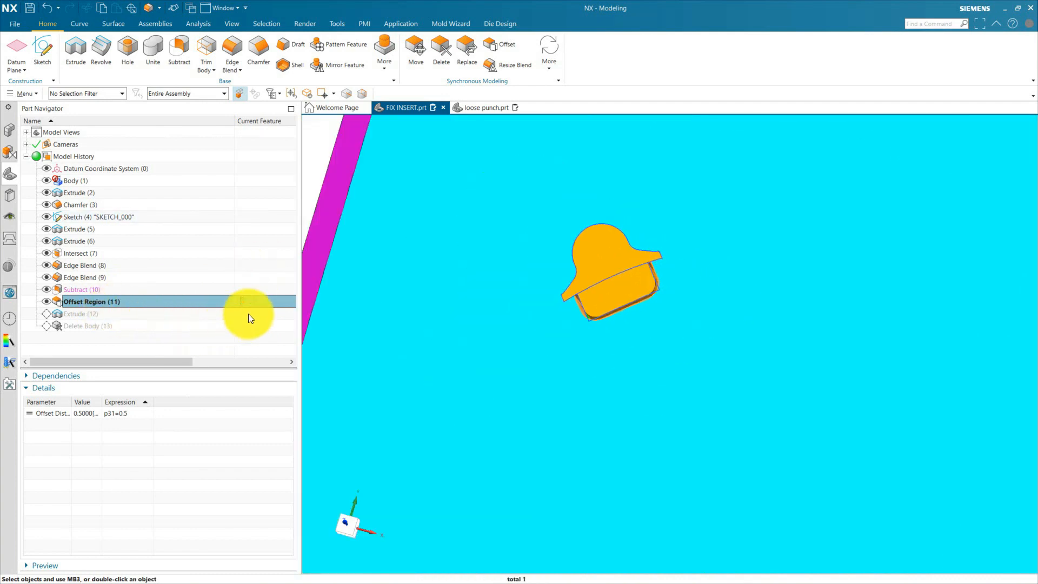
click(250, 313)
click(86, 314)
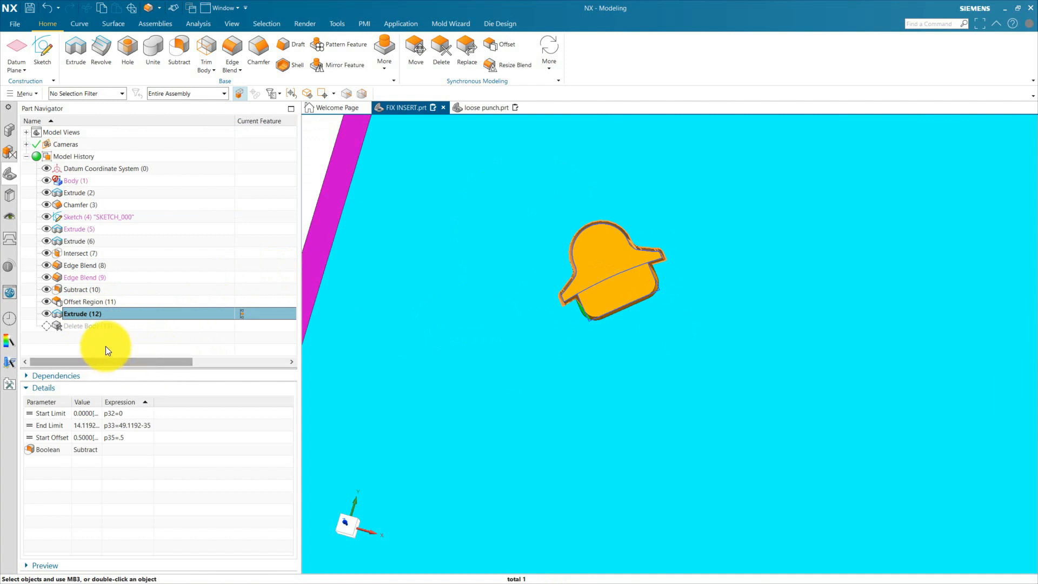
Roll the model history forward to Delete Body (13) and hide the pocket profile sketch SKETCH_000.
click(243, 326)
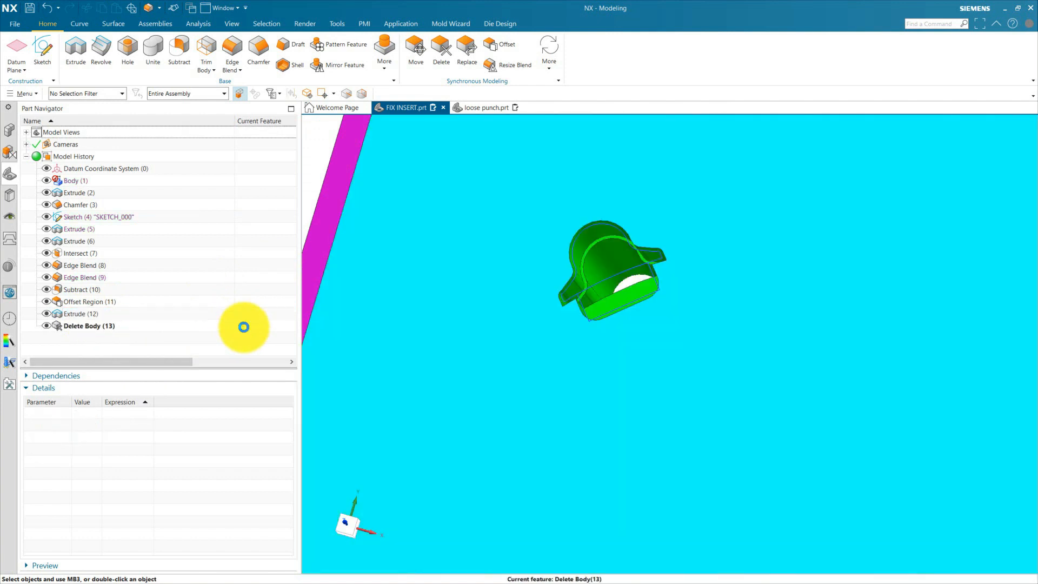
click(620, 222)
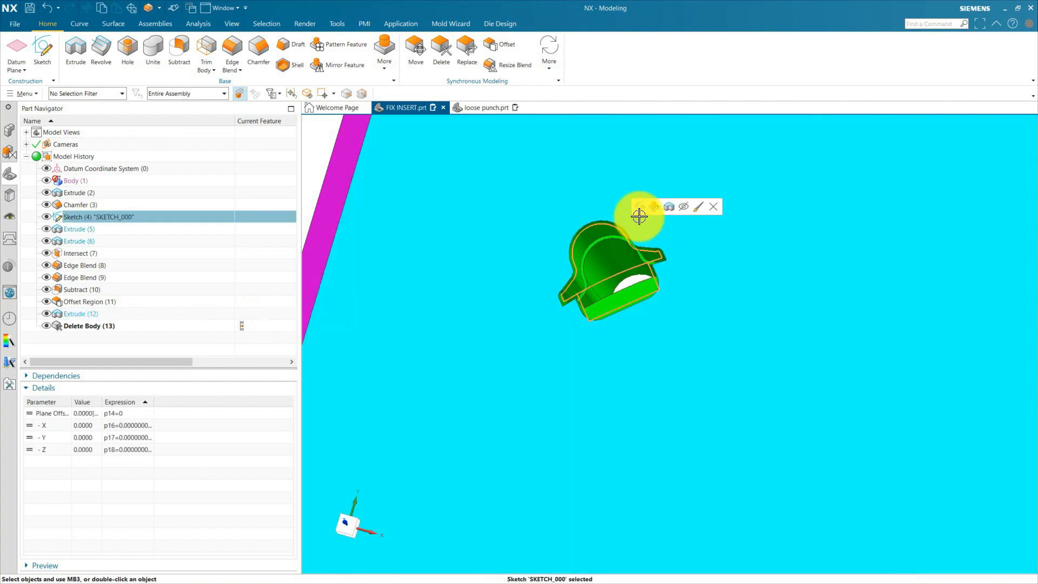
click(682, 208)
Make the loose punch component the work part and display its model history.
click(10, 130)
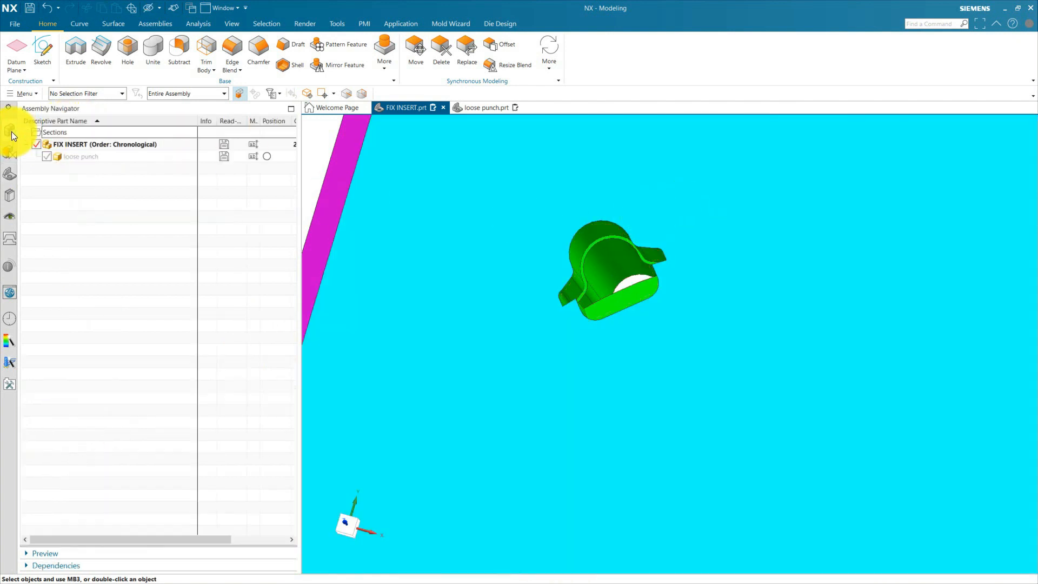
double_click(82, 157)
click(12, 174)
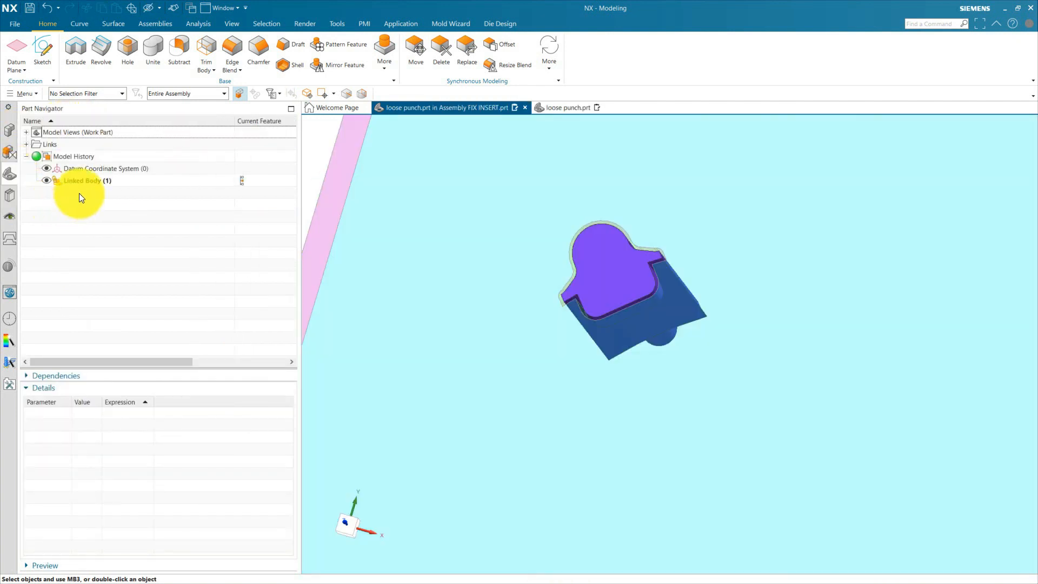
Edit Linked Body (1) so its fixed timestamp follows Edge Blend(9) of the parent part.
double_click(90, 182)
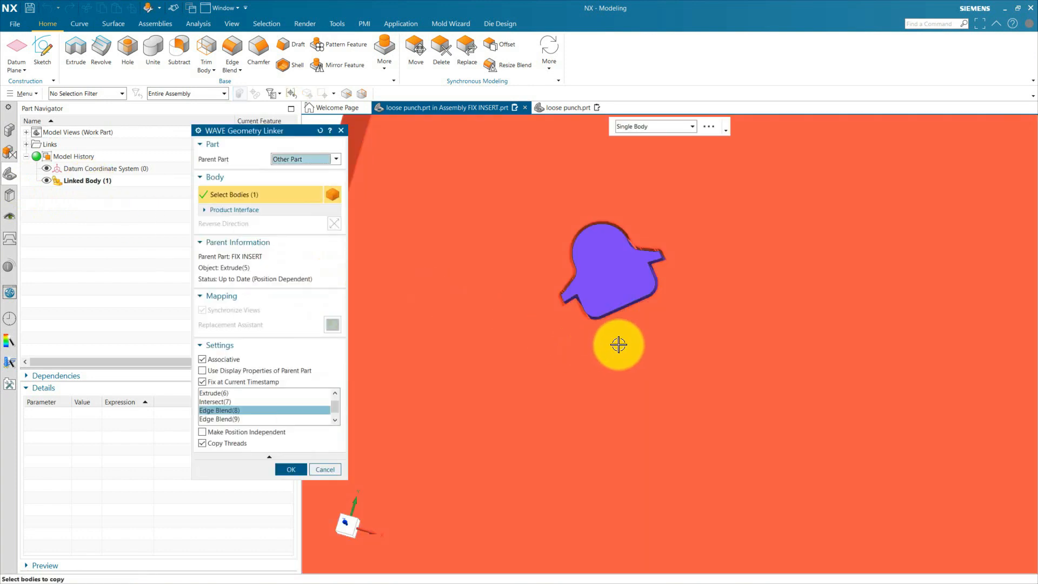
scroll(602, 301, up, 8)
scroll(556, 338, down, 5)
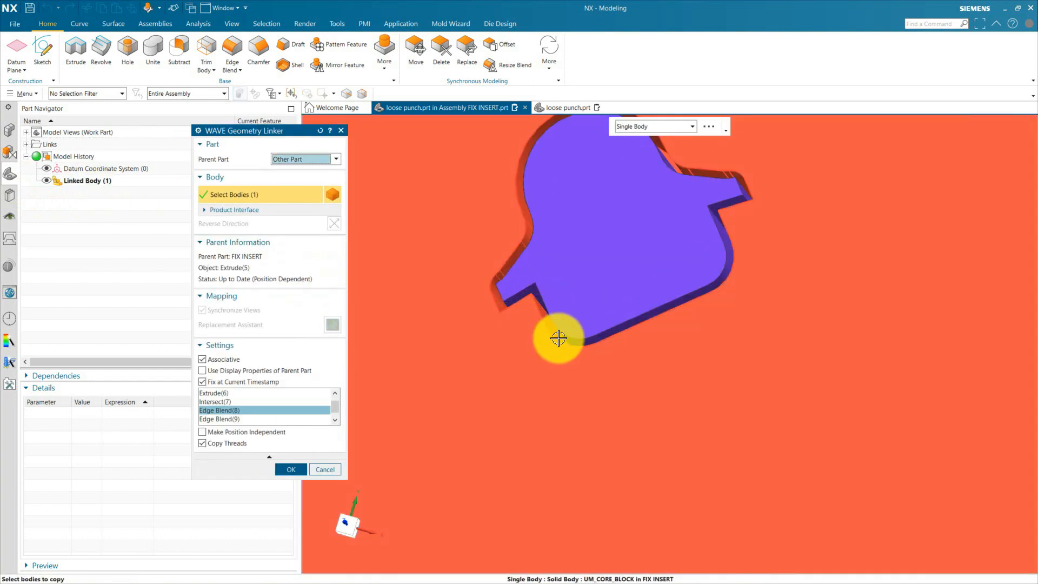
middle_drag(556, 338, 606, 326)
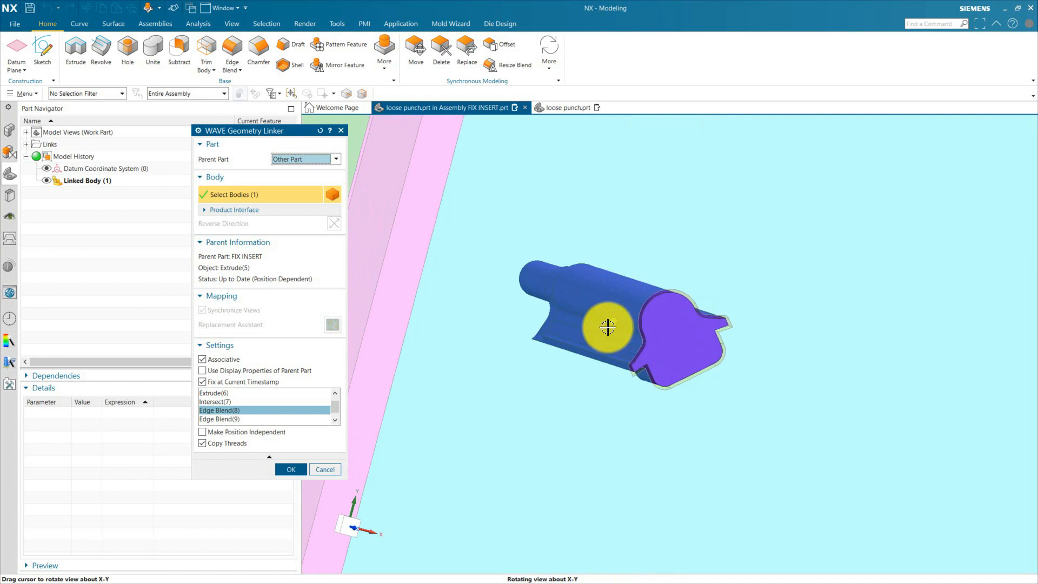
click(222, 418)
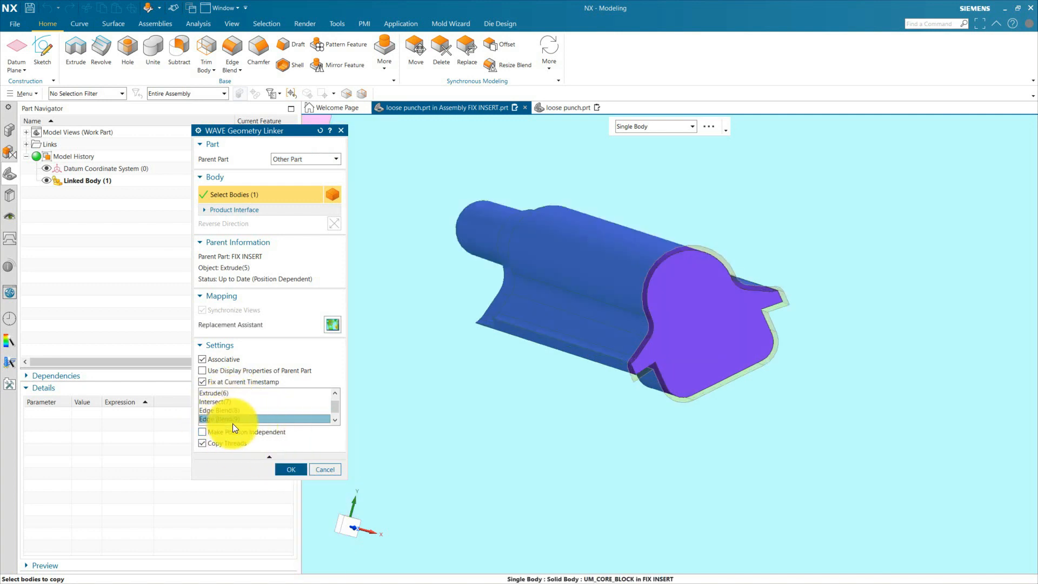
click(289, 469)
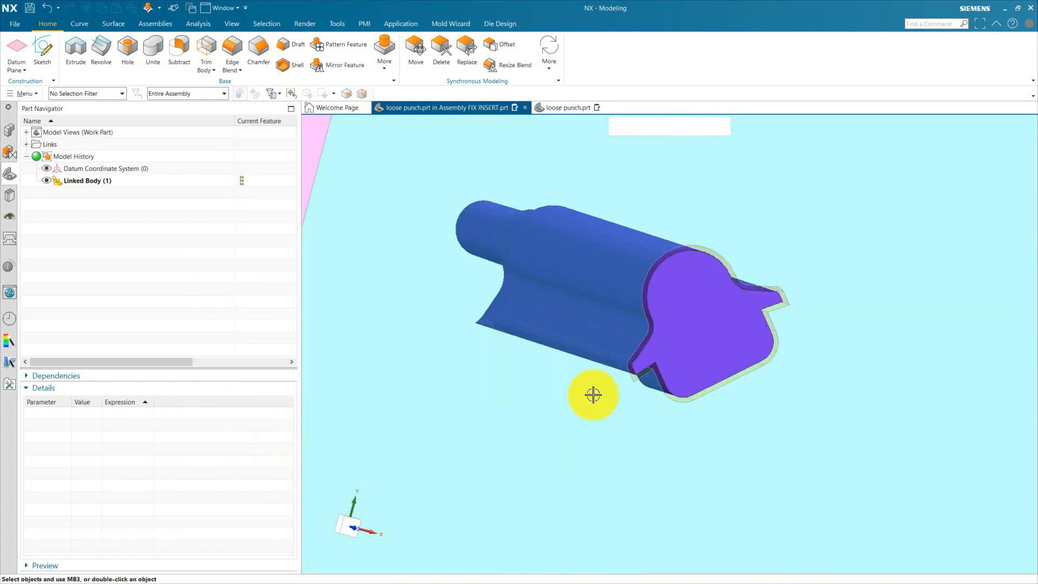
Inspect the updated linked punch in the assembly and in its own part, examining the blended side edges.
scroll(627, 362, down, 5)
scroll(621, 360, up, 5)
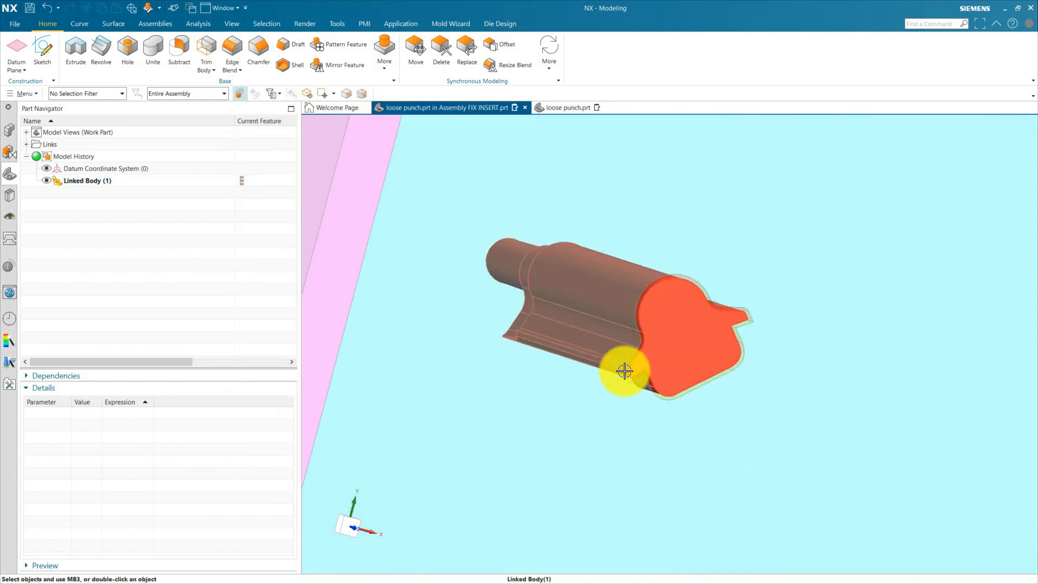
click(567, 117)
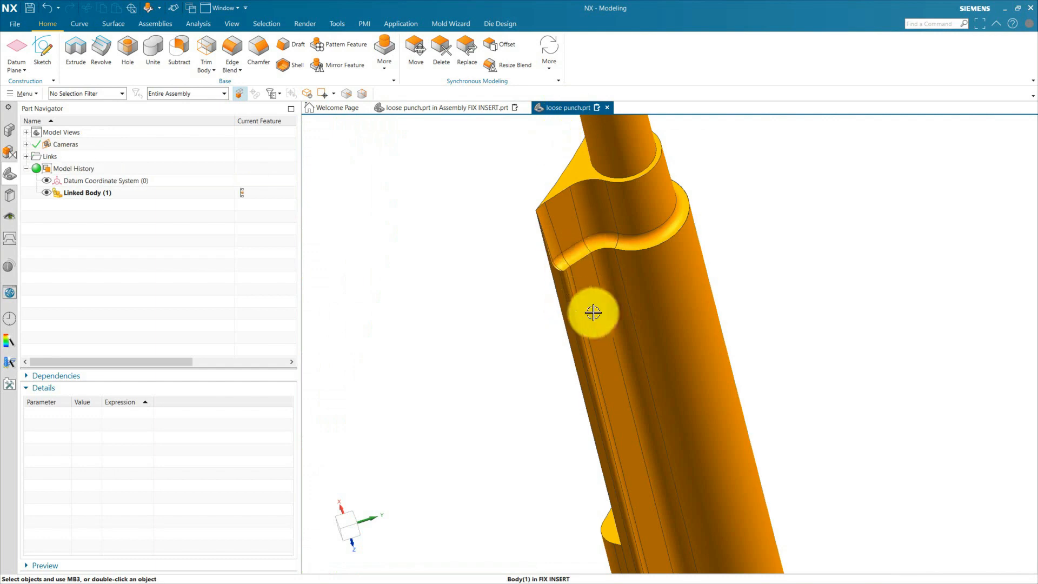
scroll(577, 311, down, 3)
scroll(447, 286, up, 3)
scroll(510, 285, down, 3)
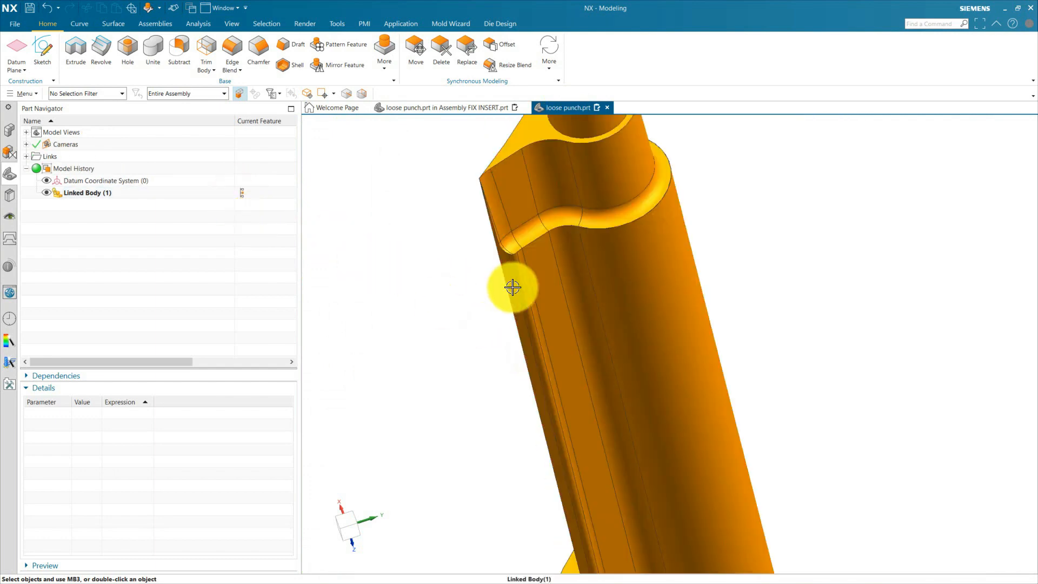
scroll(469, 355, up, 3)
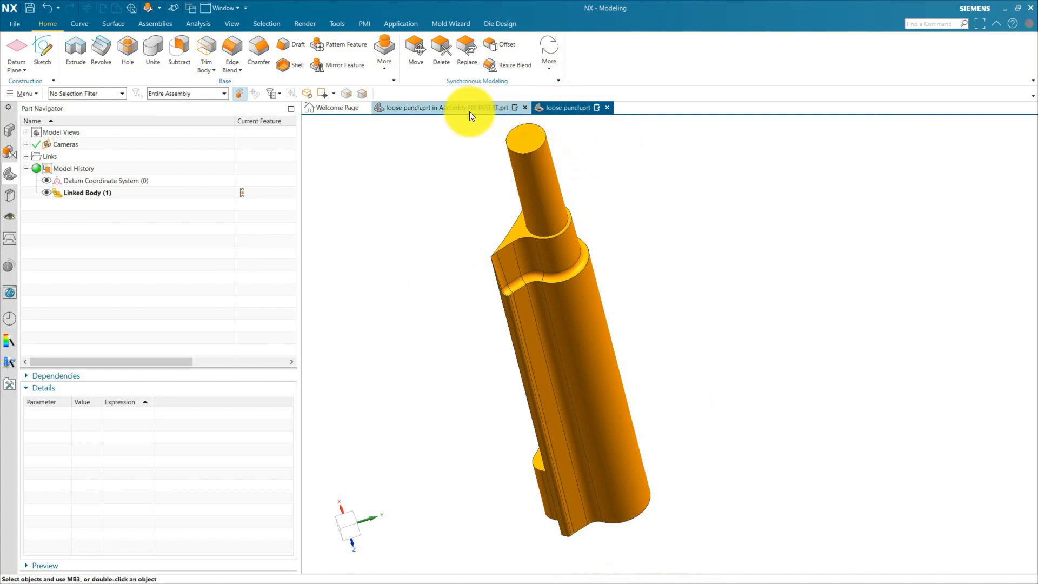
Return to the assembly, make FIX INSERT the work part and display its model history.
click(452, 110)
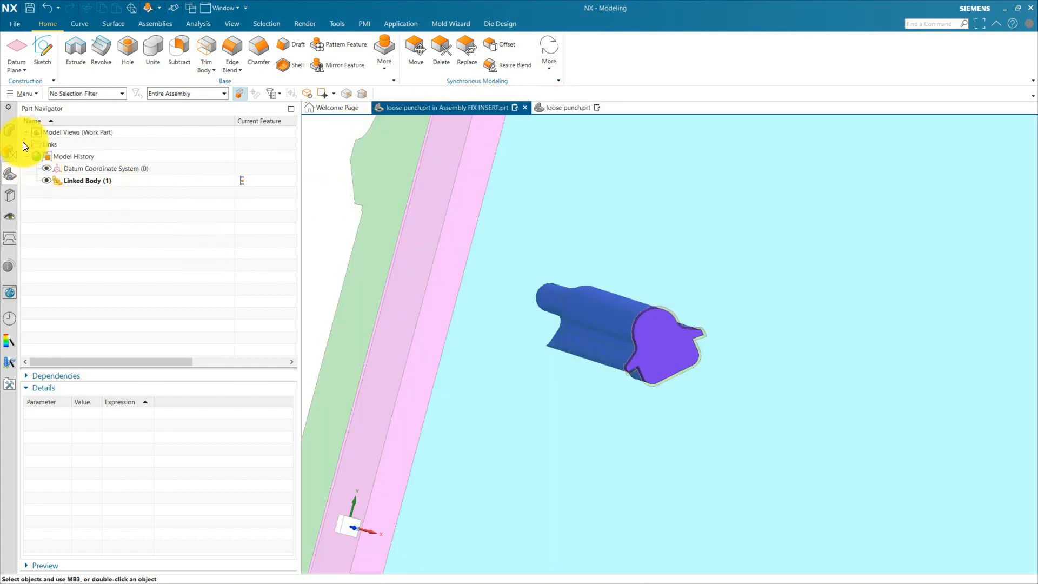
click(10, 130)
double_click(86, 147)
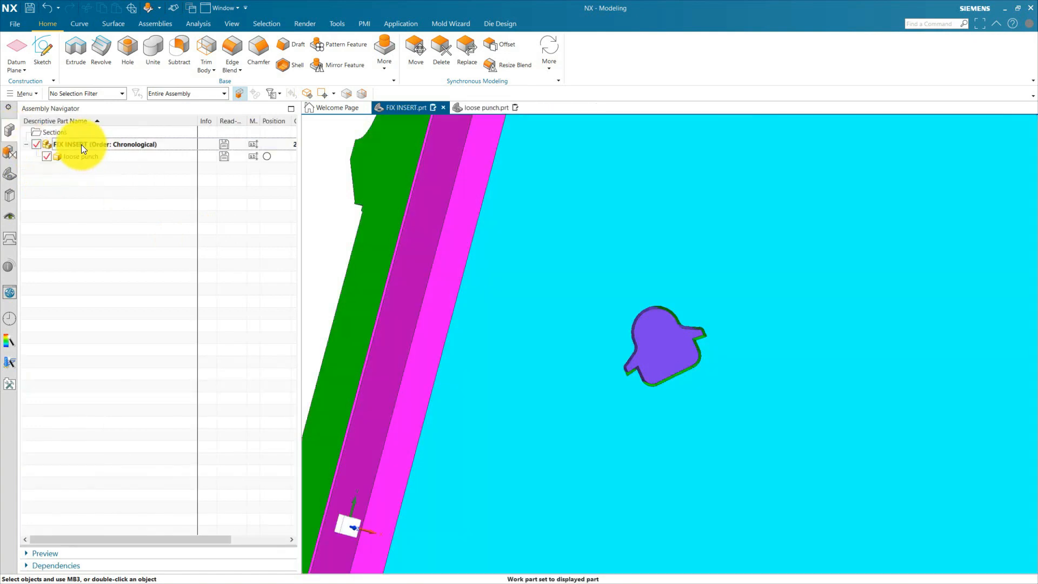
click(10, 173)
Examine the loose punch's fit in the insert from the underside and core side, comparing it with its own part.
middle_drag(514, 350, 557, 340)
scroll(558, 340, down, 2)
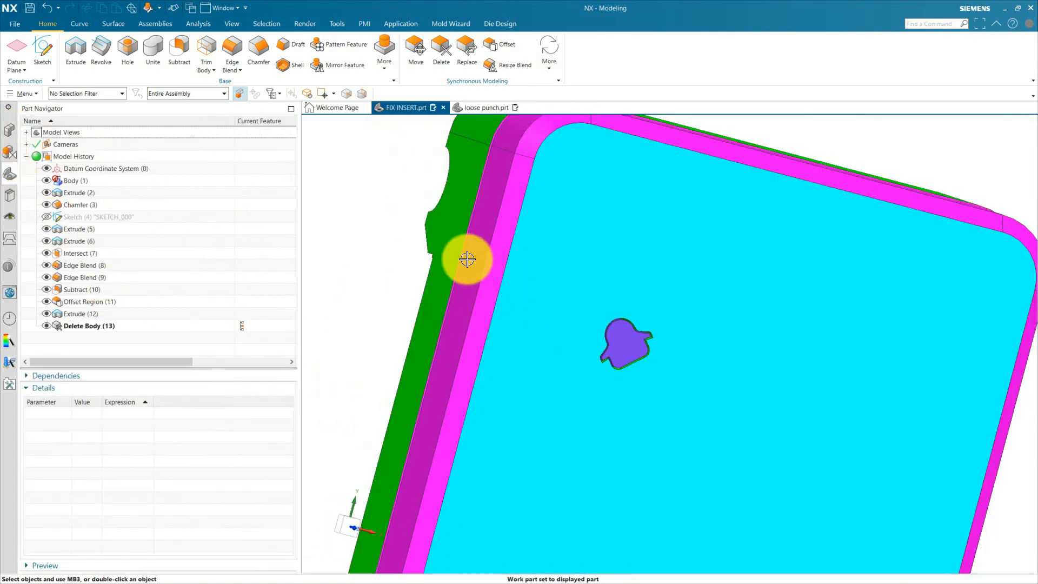
click(486, 108)
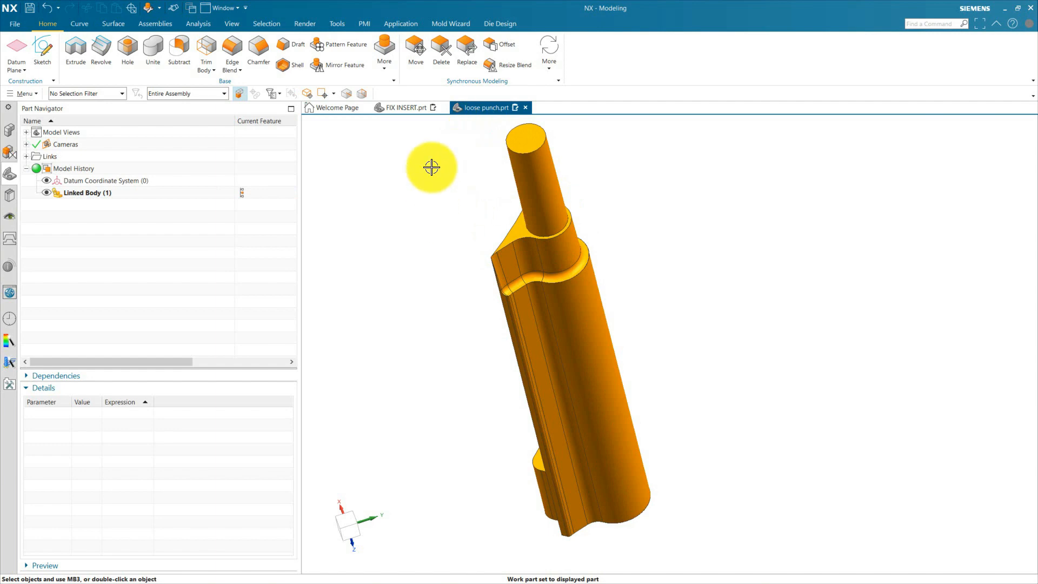
click(417, 111)
scroll(544, 275, down, 3)
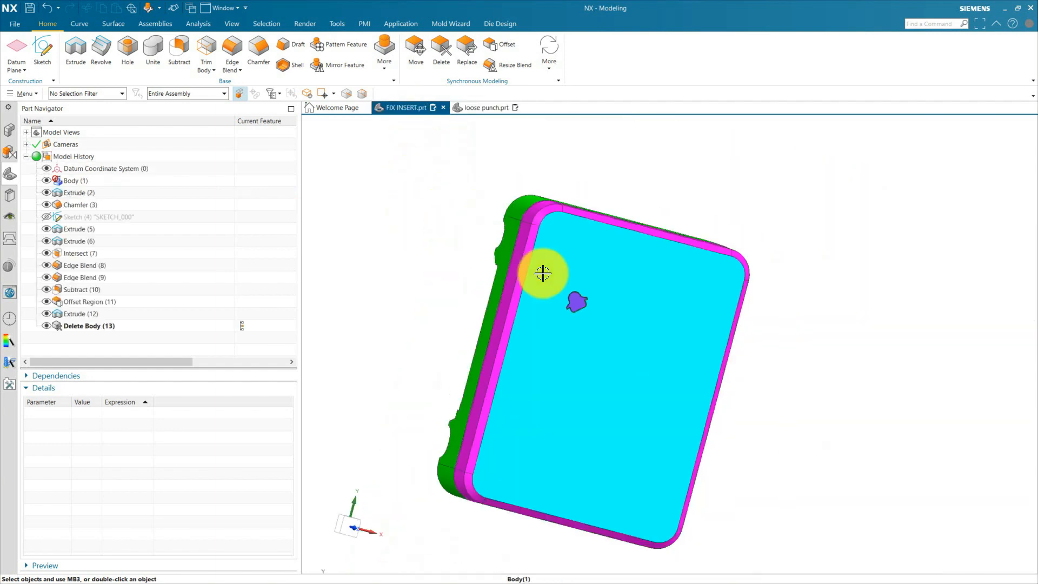
middle_drag(544, 276, 664, 306)
scroll(697, 309, down, 1)
scroll(544, 322, up, 3)
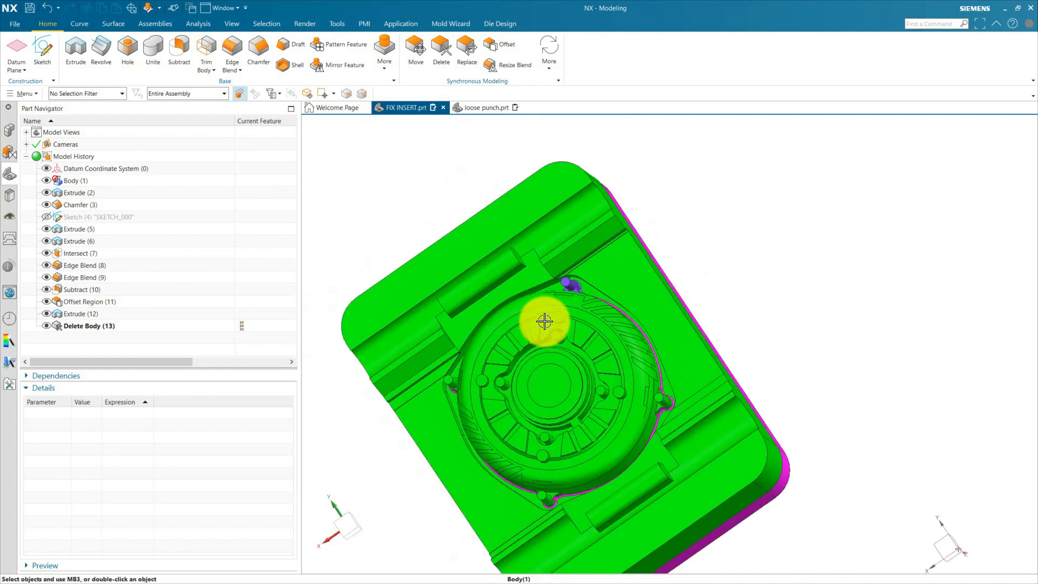